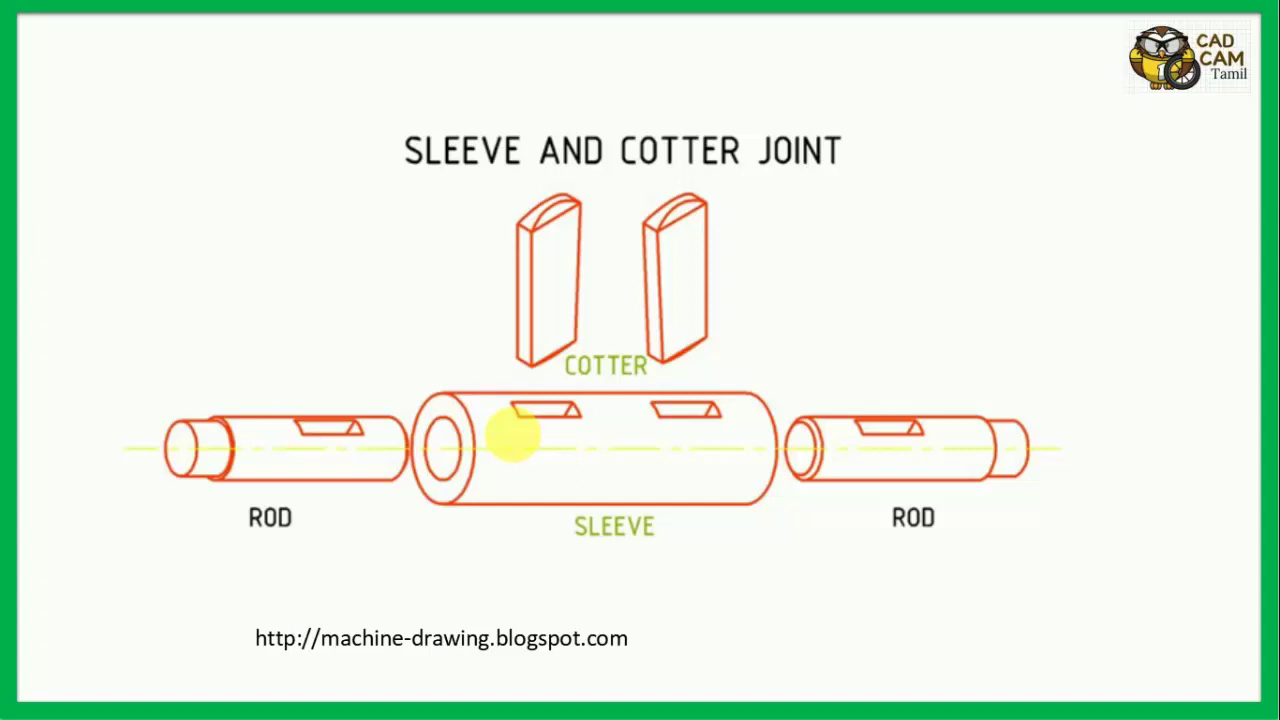
# Advance the slideshow to the isometric sectional views labelling rod, sleeve, cotter and clearance.
pyautogui.click(513, 435)
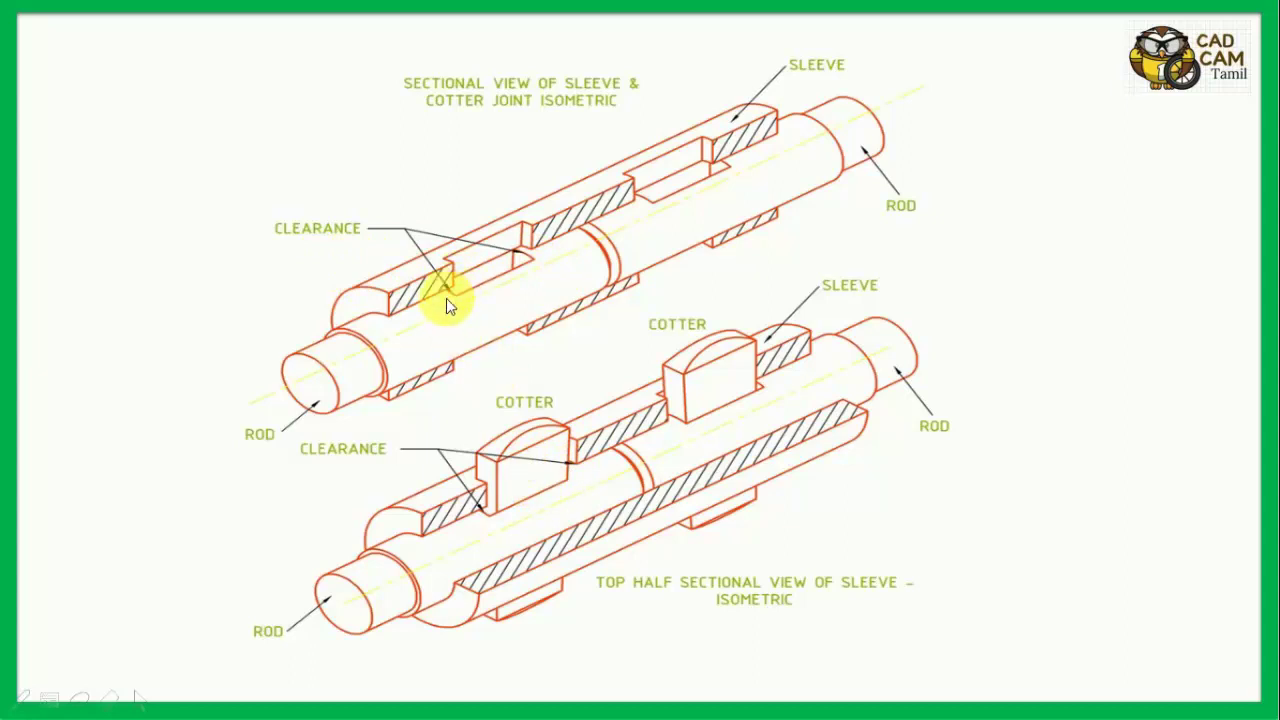
# Advance past the dimensioned sleeve, rod and cotter drawing to the assembled sectional views slide.
pyautogui.click(553, 288)
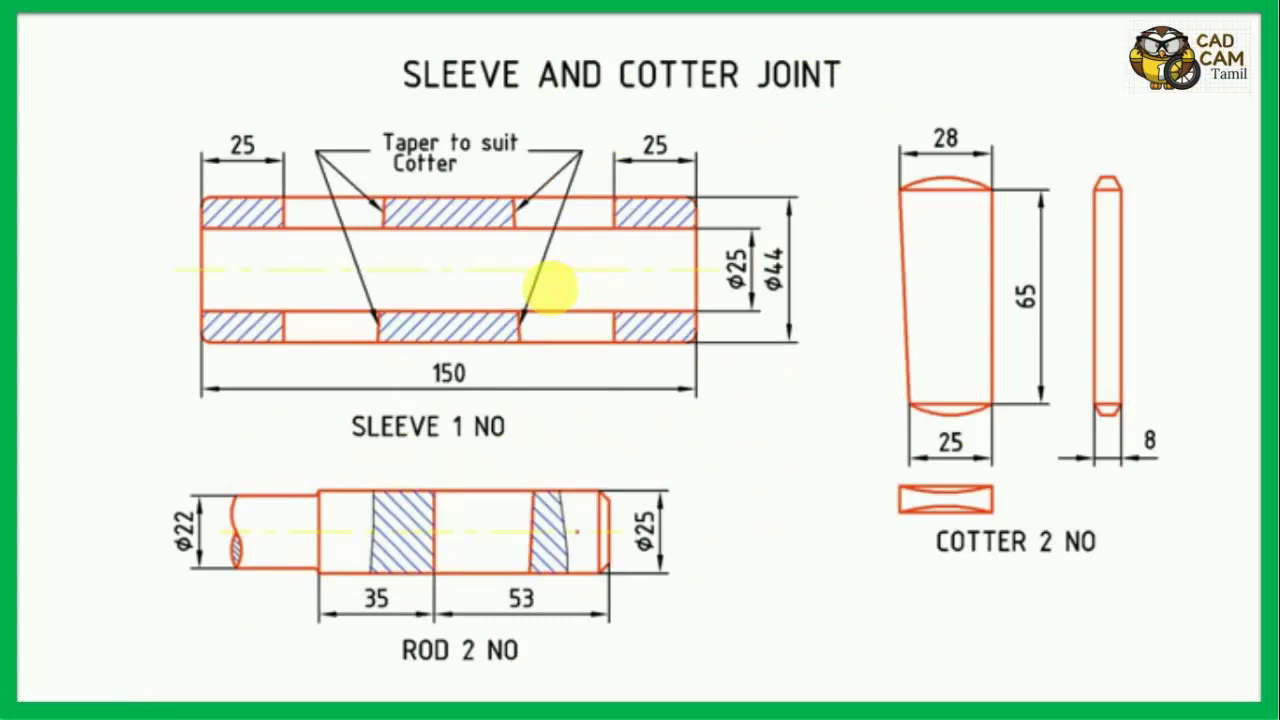
pyautogui.click(645, 324)
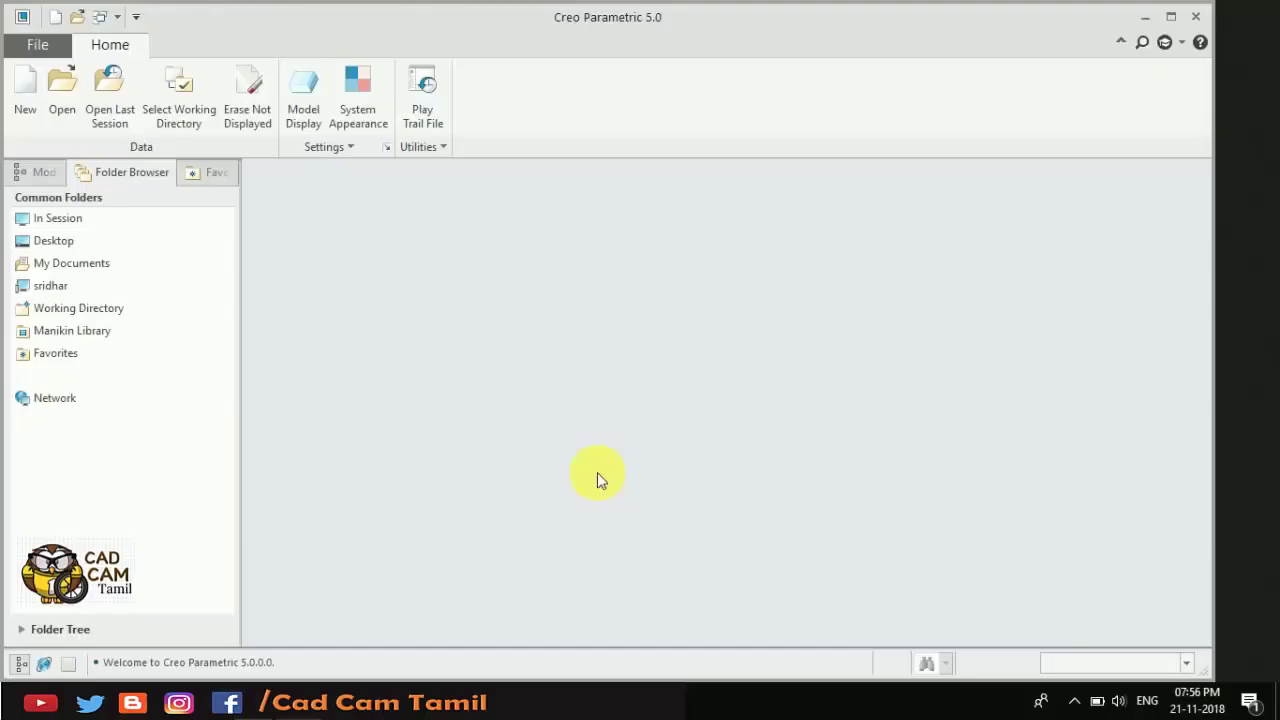
# Set the working directory to Desktop\YouTube\Creo\Assembly\Ex_3.
pyautogui.click(178, 88)
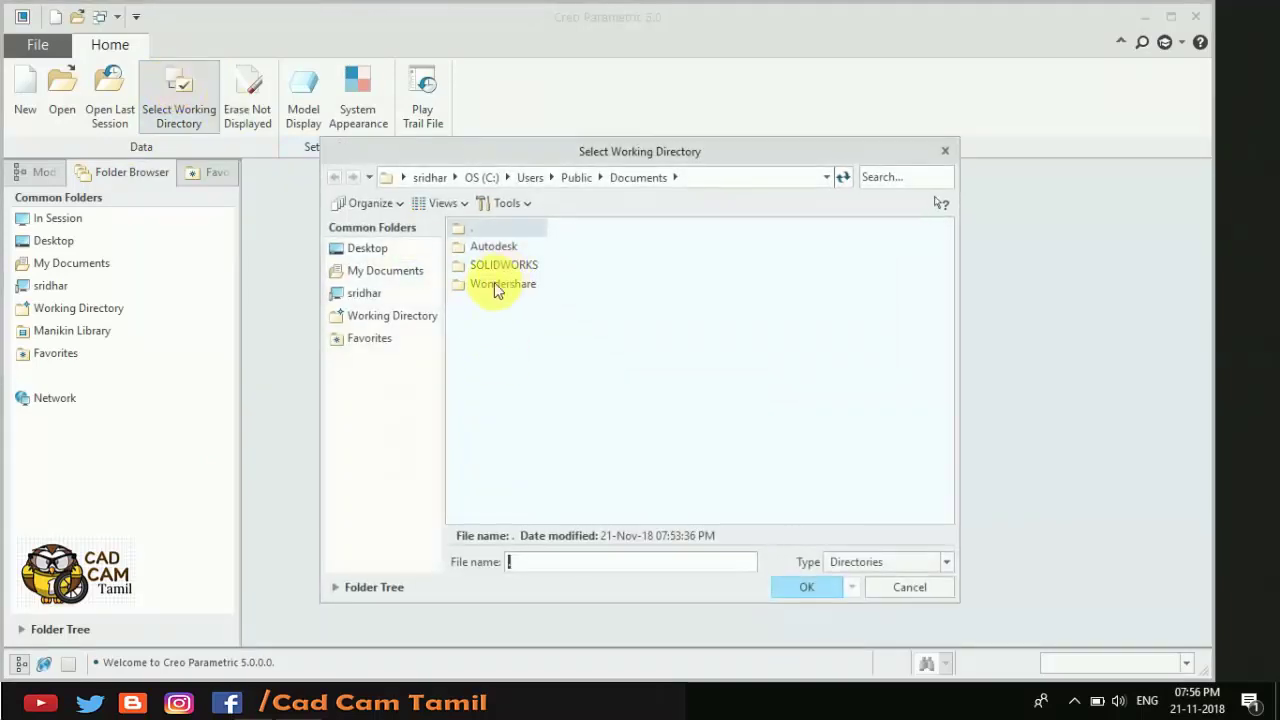
pyautogui.click(370, 260)
pyautogui.doubleClick(491, 246)
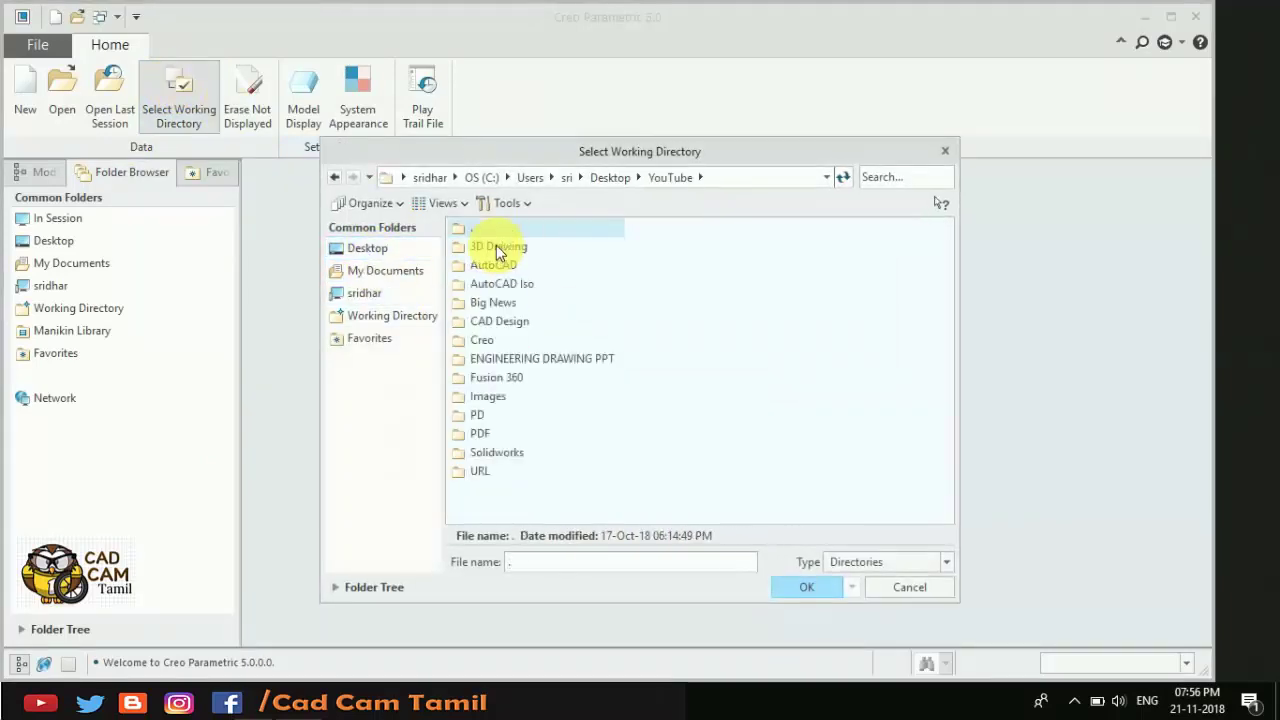
pyautogui.doubleClick(486, 340)
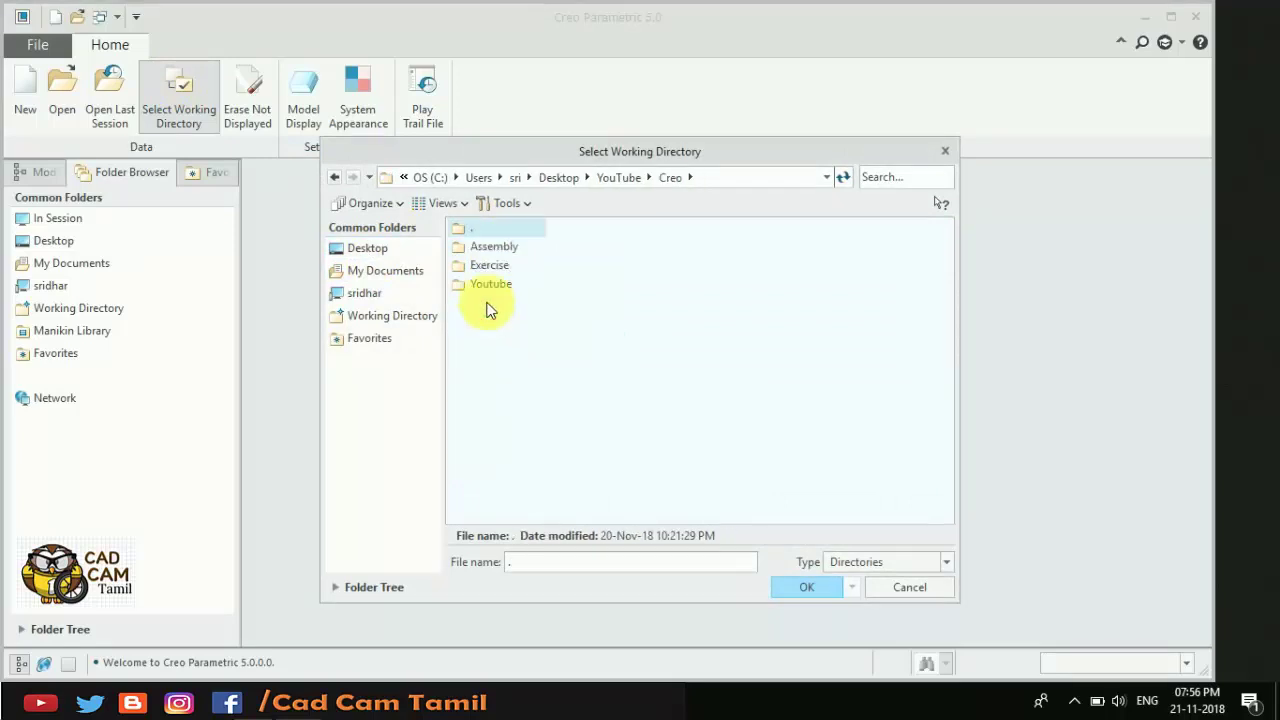
pyautogui.click(487, 250)
pyautogui.doubleClick(487, 250)
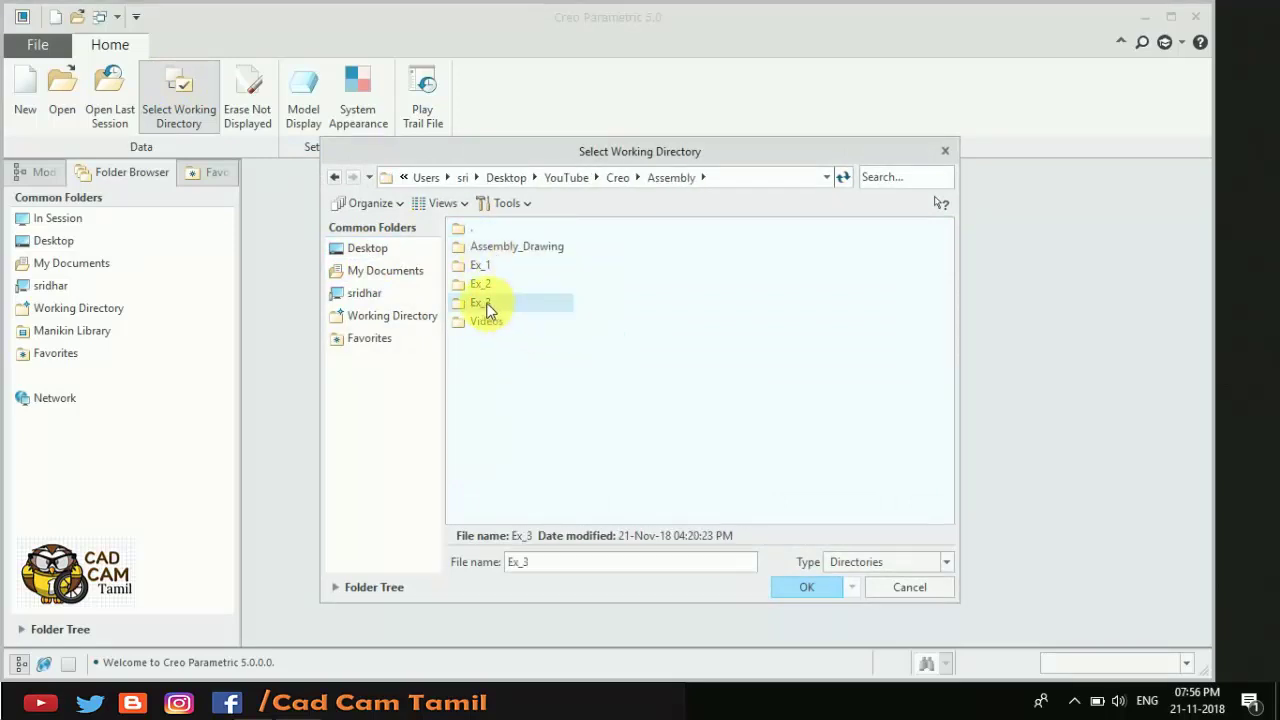
pyautogui.doubleClick(489, 304)
pyautogui.click(783, 587)
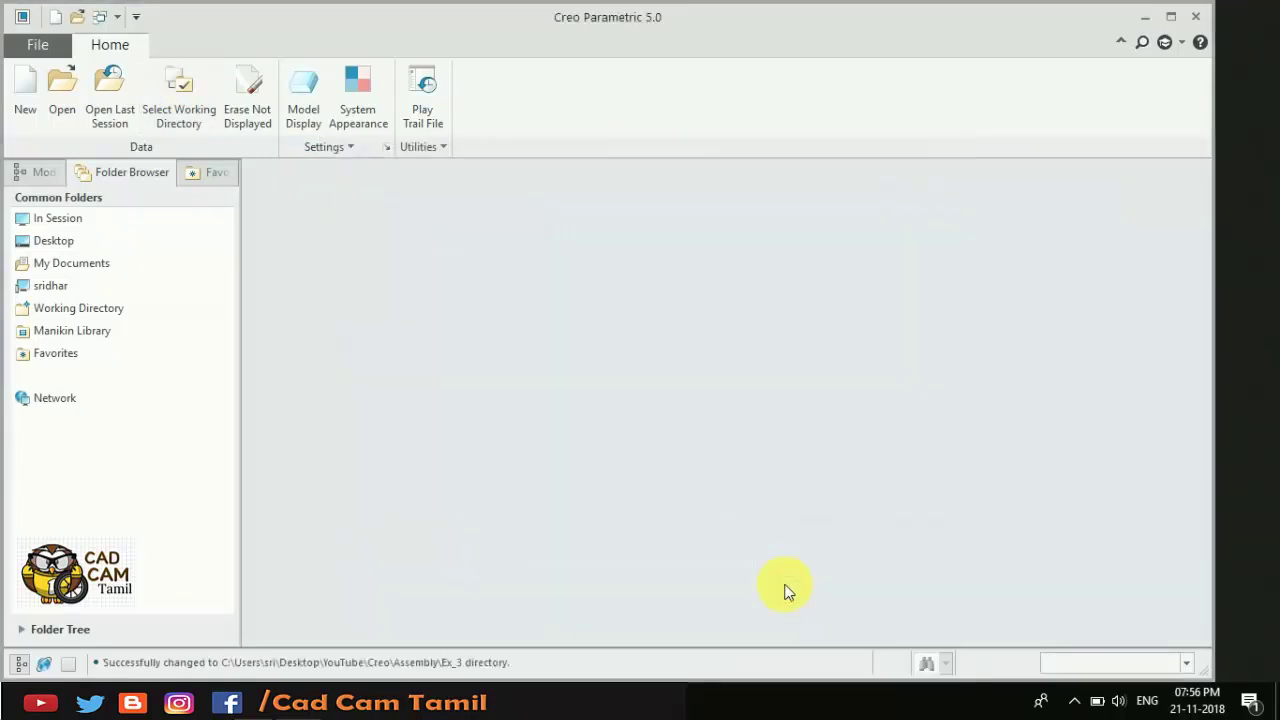
# Create a new solid part named SLEEVE from the mmns_part_solid template.
pyautogui.click(25, 88)
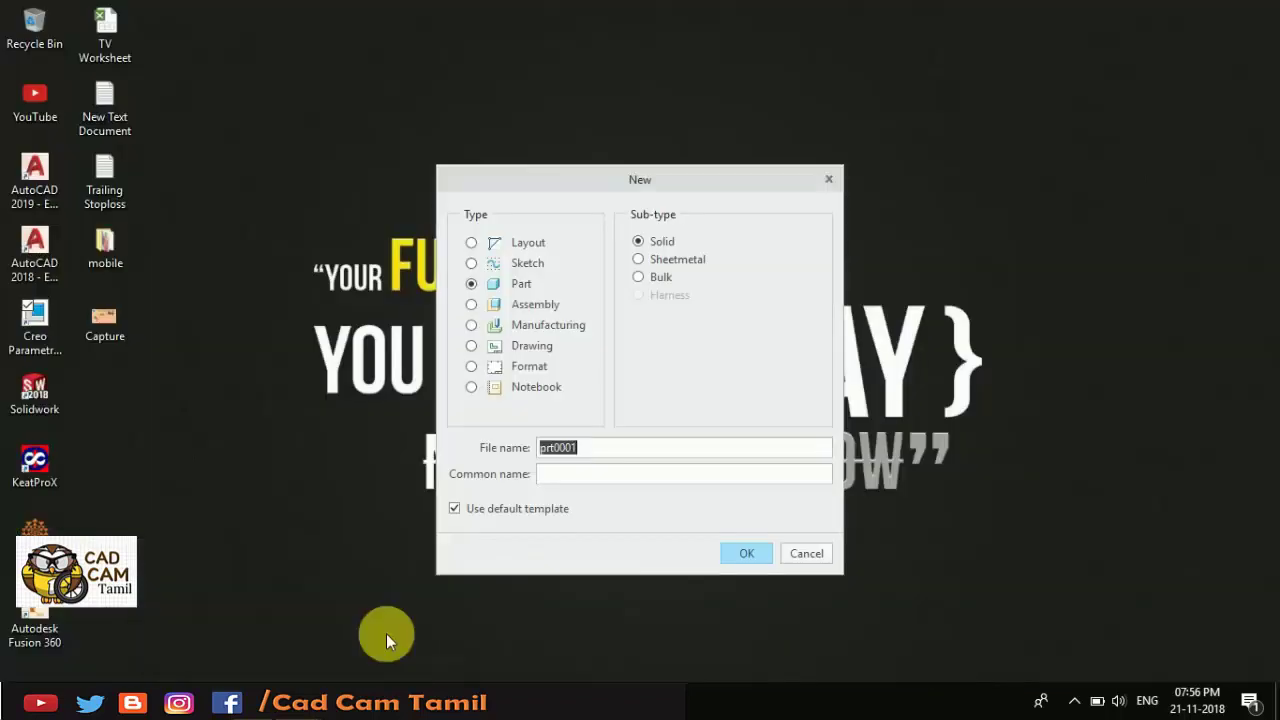
pyautogui.click(388, 634)
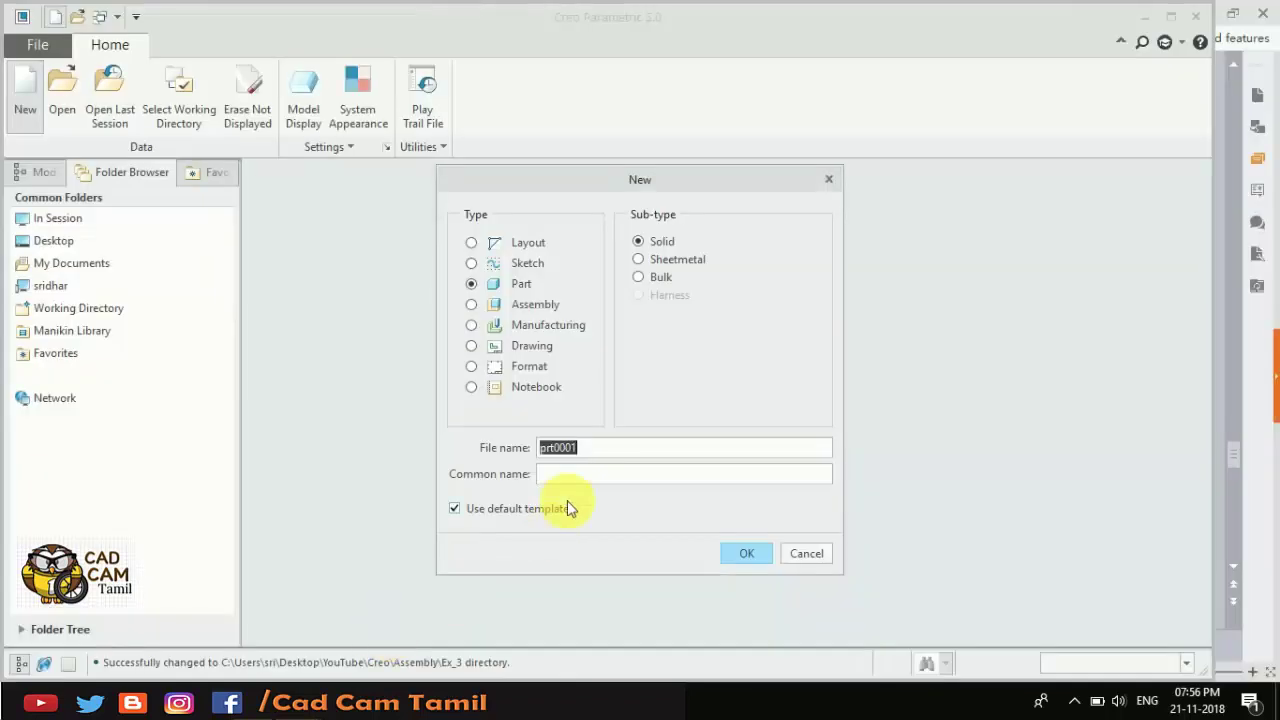
pyautogui.write('Sleeve')
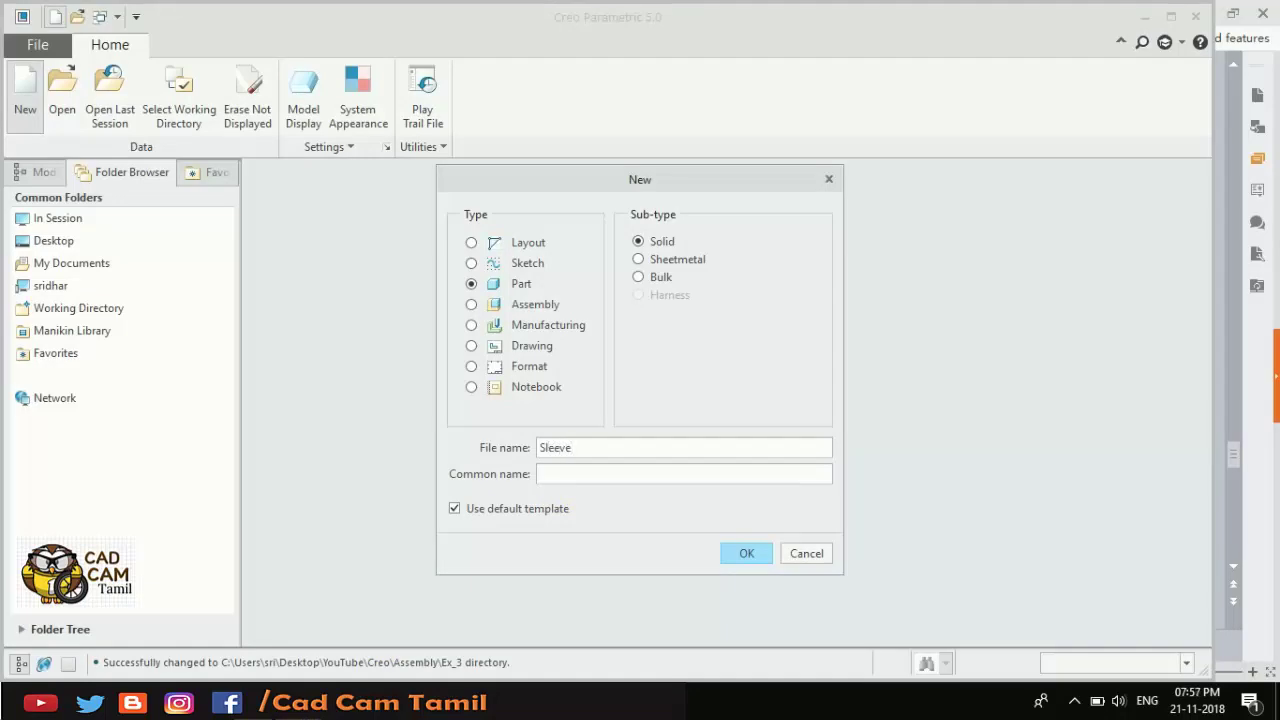
pyautogui.click(467, 512)
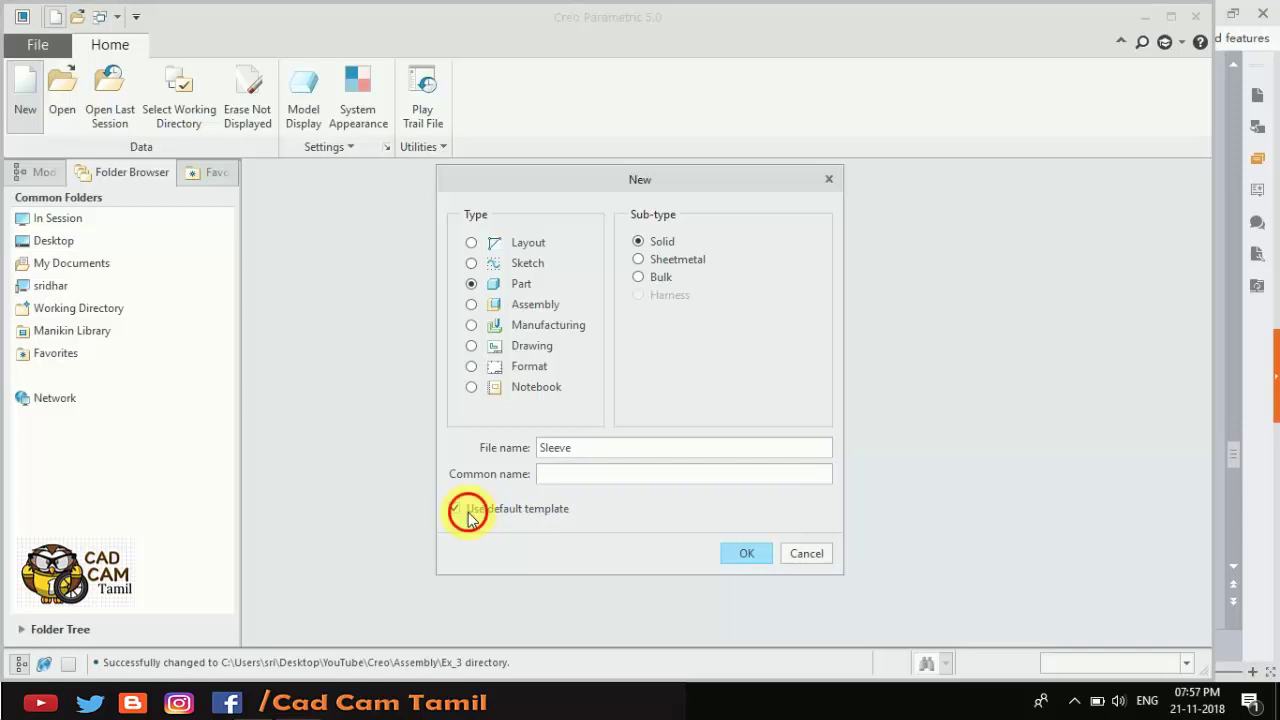
pyautogui.click(759, 565)
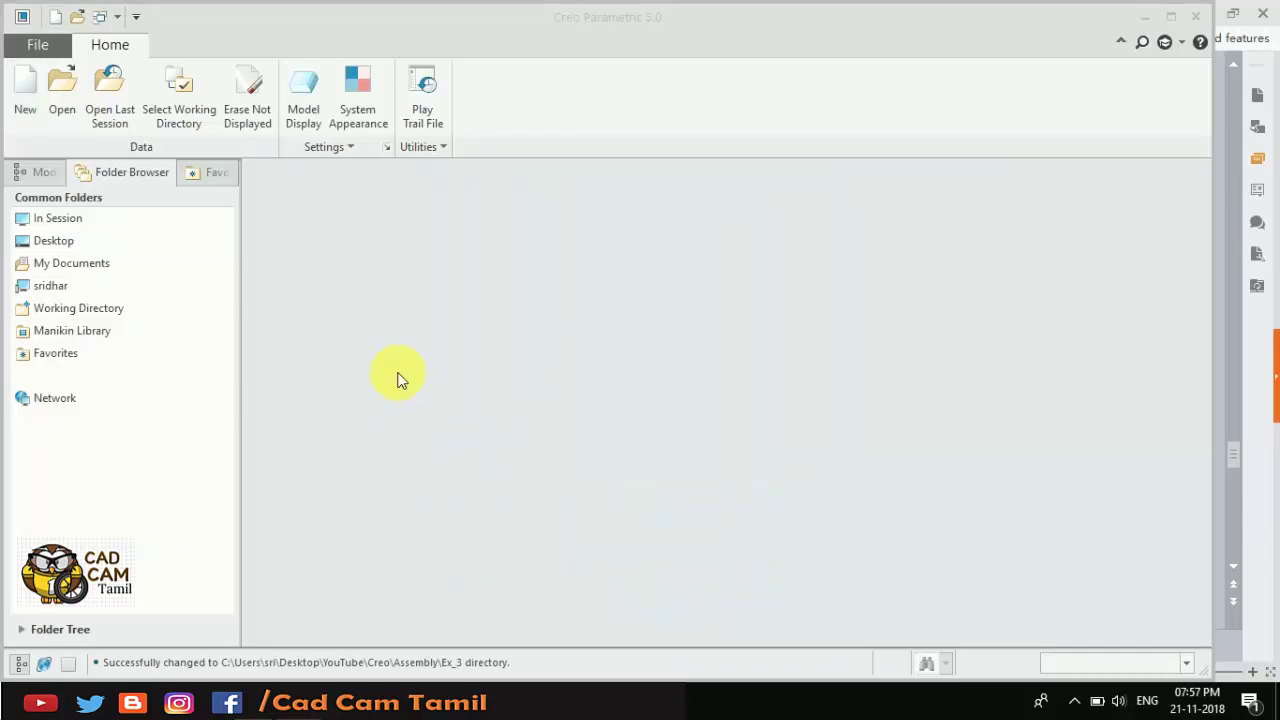
pyautogui.scroll(-1, 502, 300)
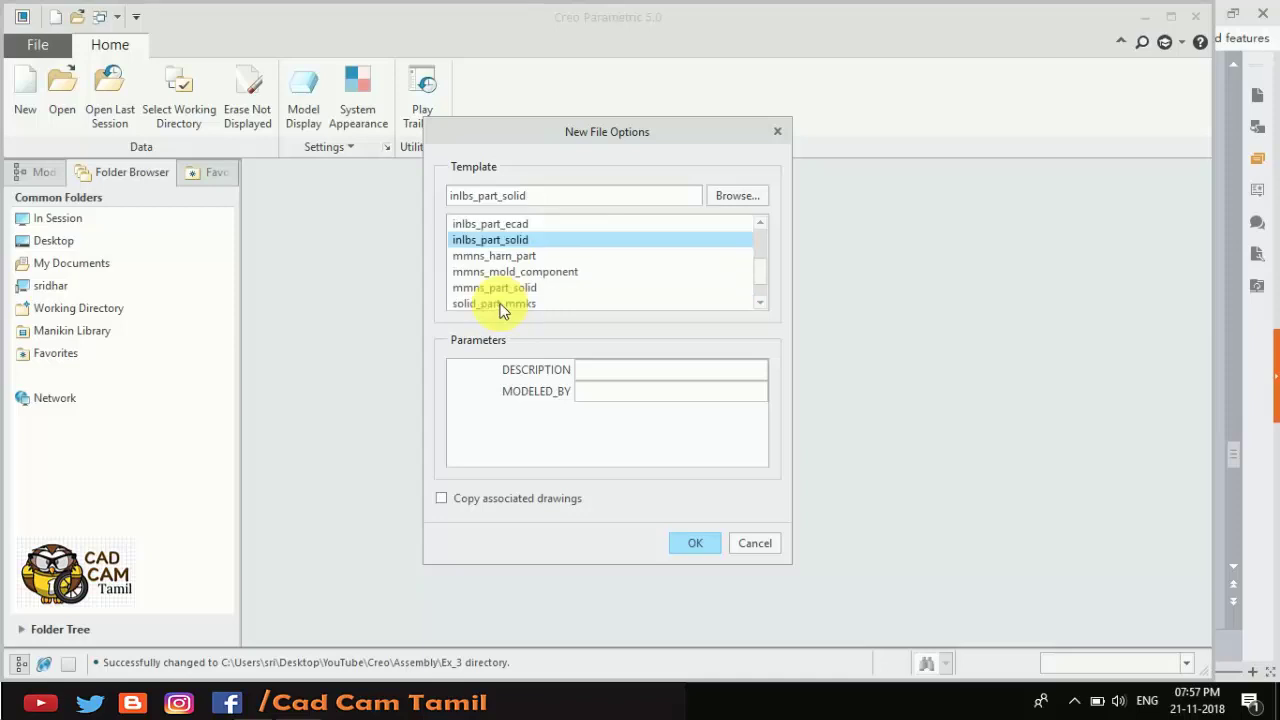
pyautogui.click(495, 289)
pyautogui.click(688, 546)
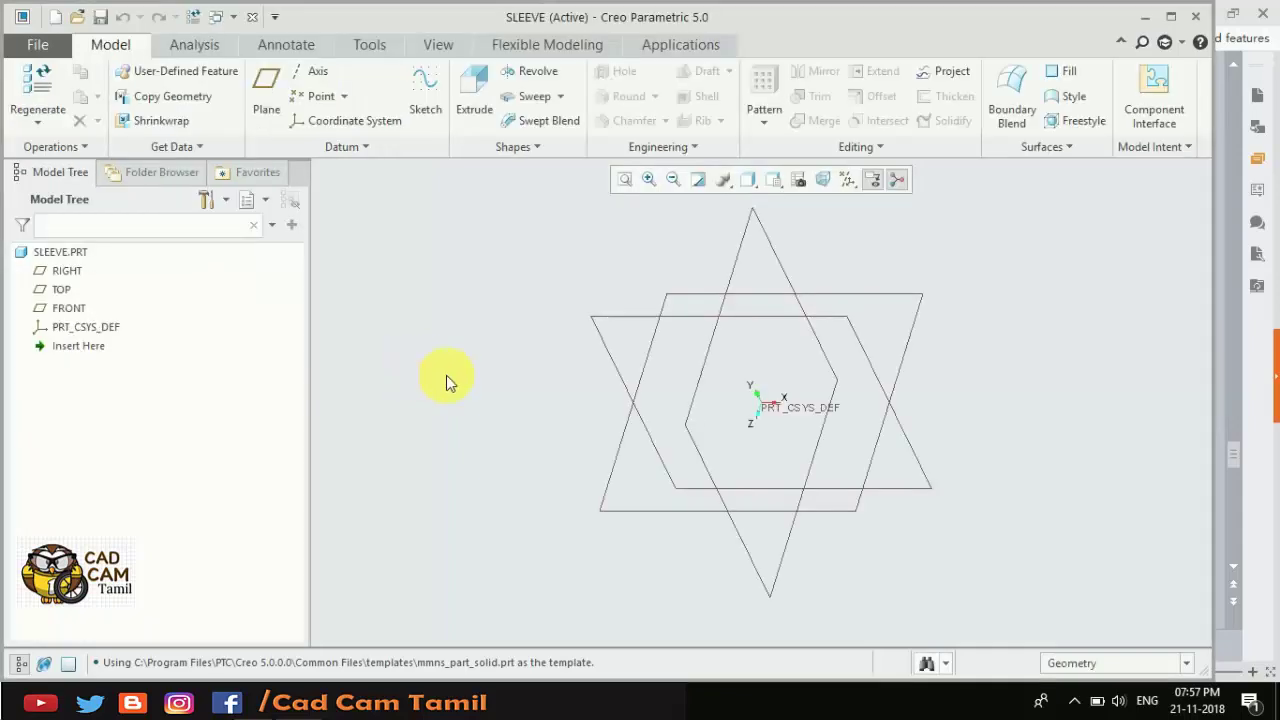
# Start a sketch on the TOP datum plane, viewed face-on.
pyautogui.click(607, 498)
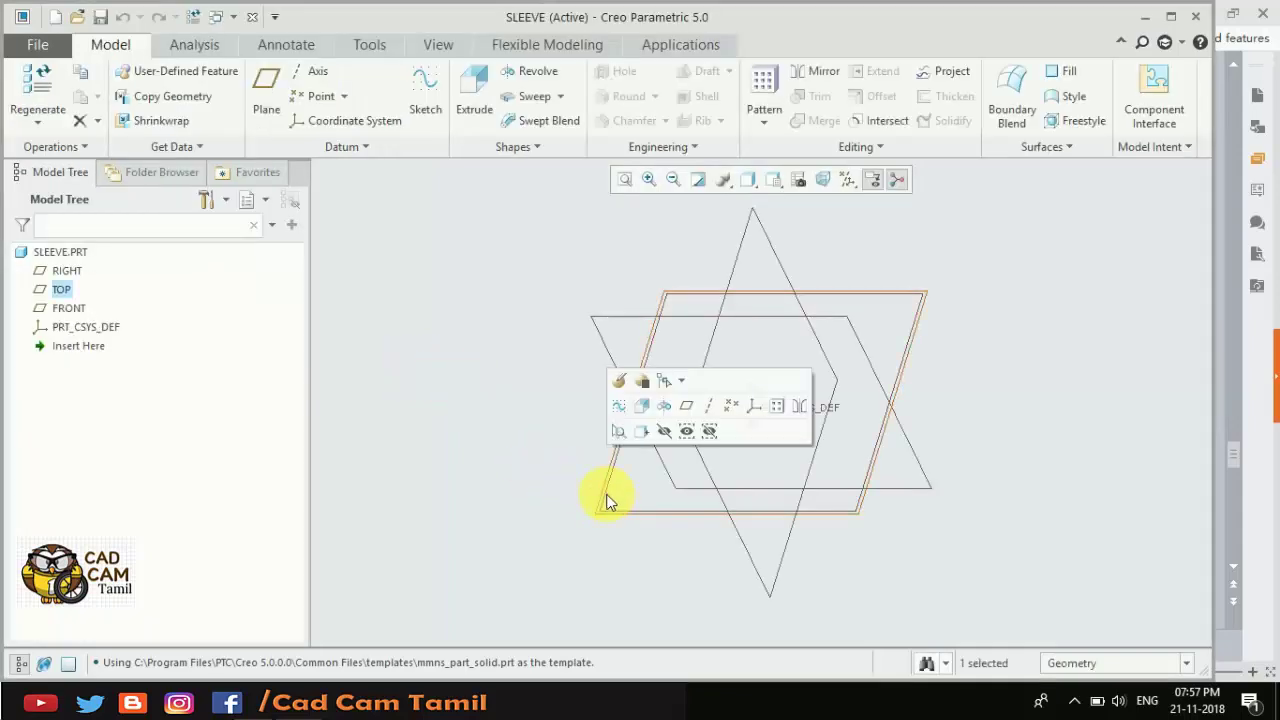
pyautogui.click(619, 406)
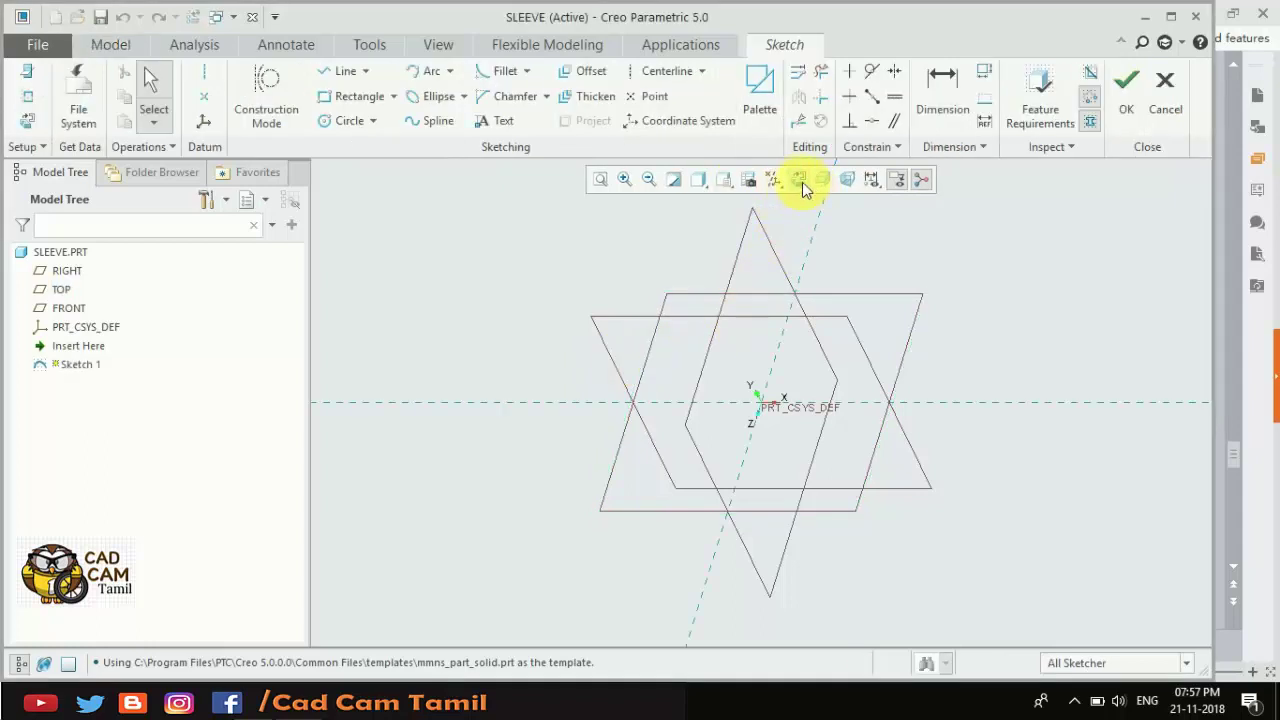
pyautogui.click(800, 180)
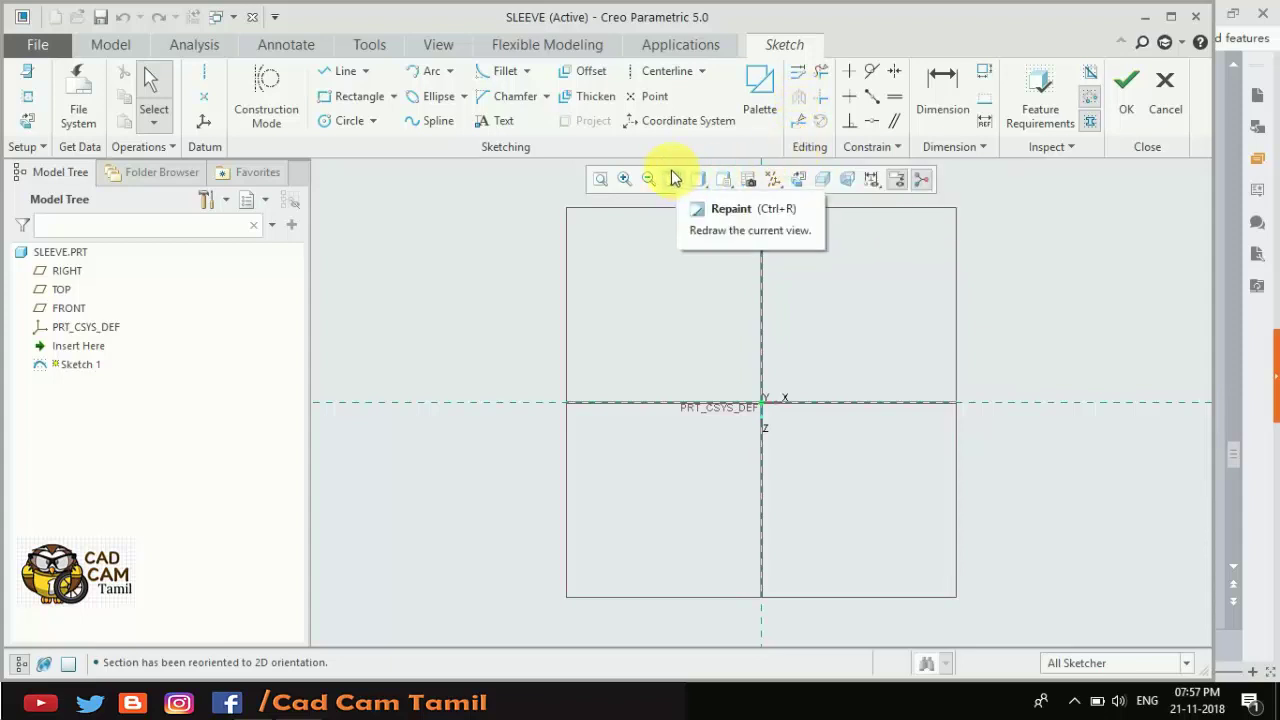
# Draw a centerline through the origin, then show the sleeve drawing slide.
pyautogui.click(645, 78)
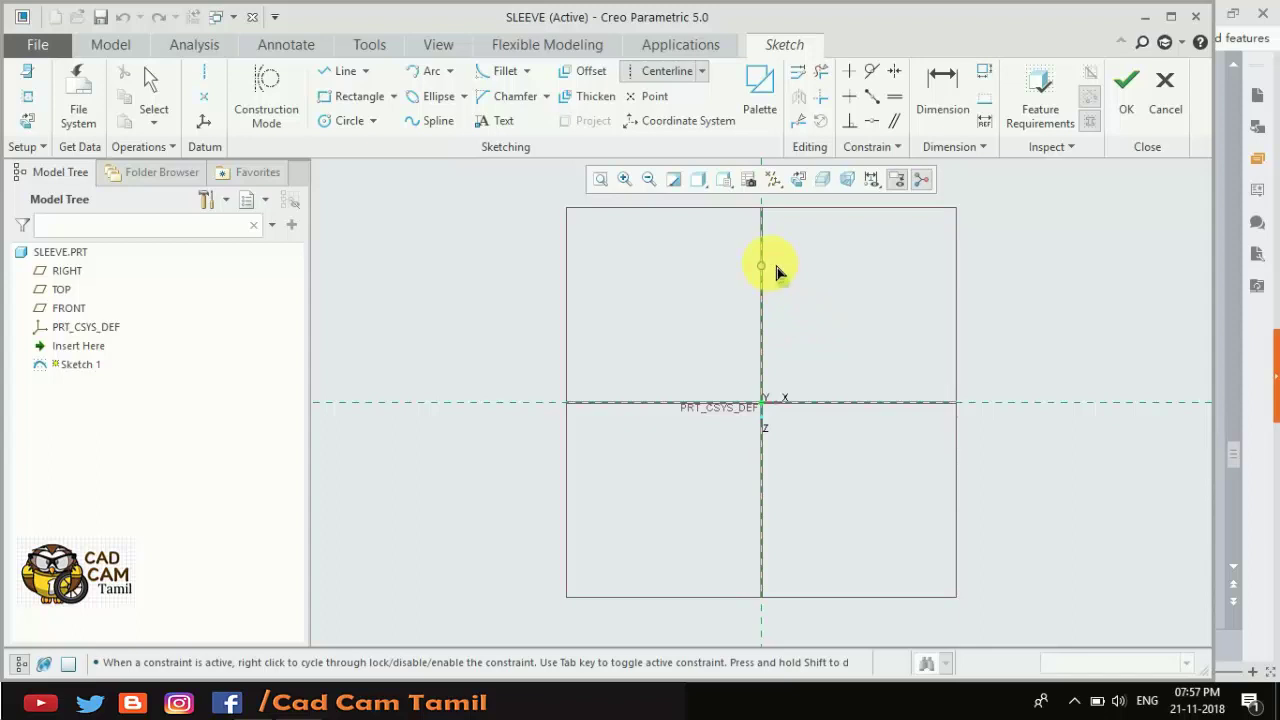
pyautogui.click(763, 401)
pyautogui.click(942, 412)
pyautogui.middleClick(875, 285)
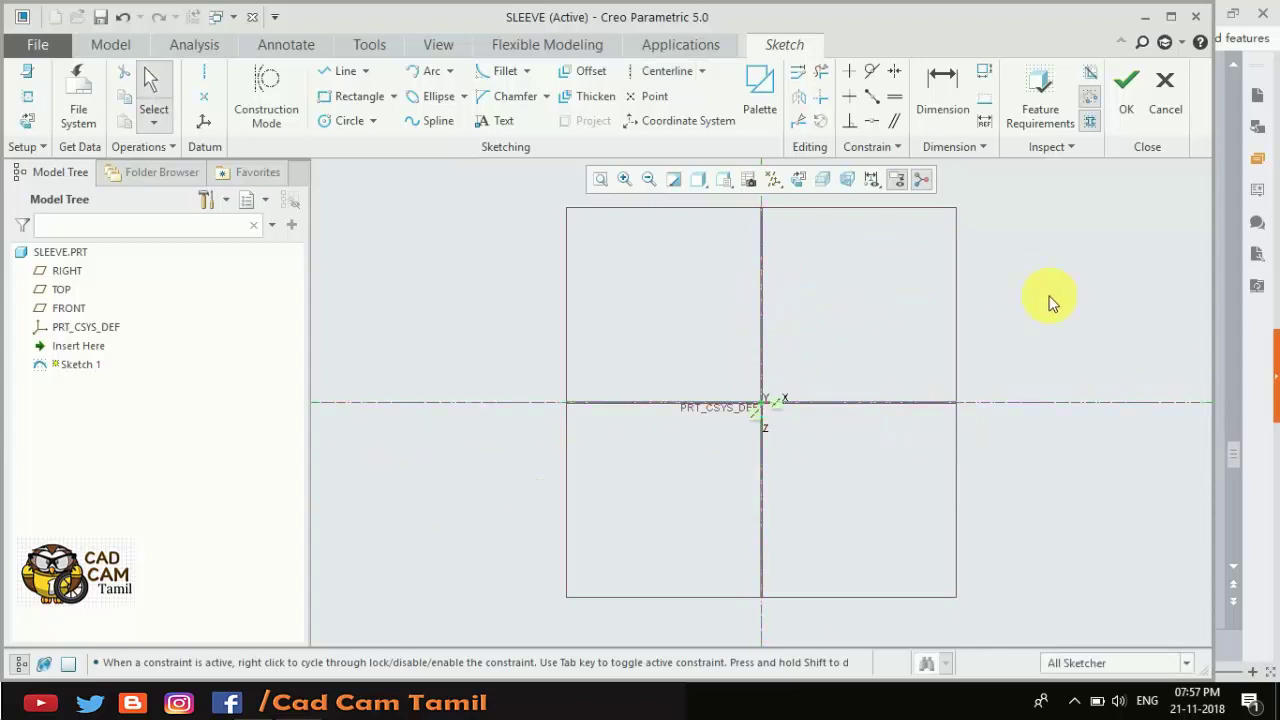
pyautogui.click(268, 690)
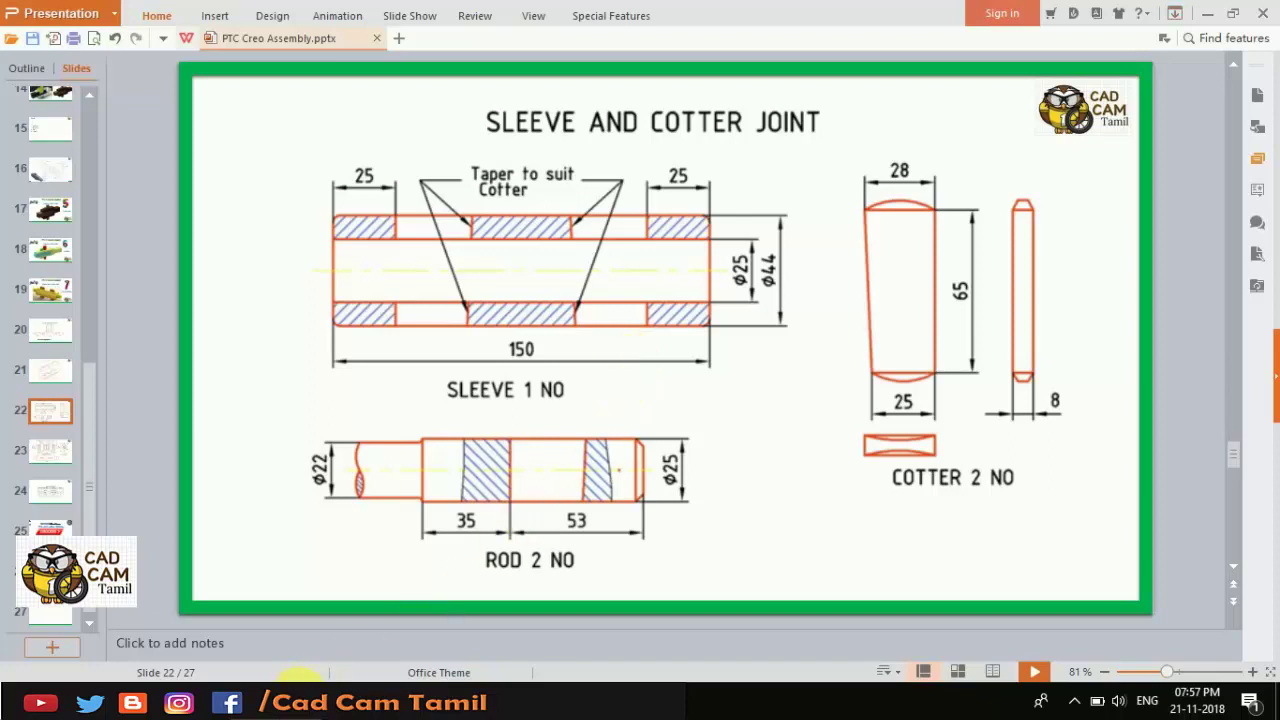
# Back in the sketch, draw two concentric circles centred on the origin.
pyautogui.click(430, 702)
pyautogui.click(330, 120)
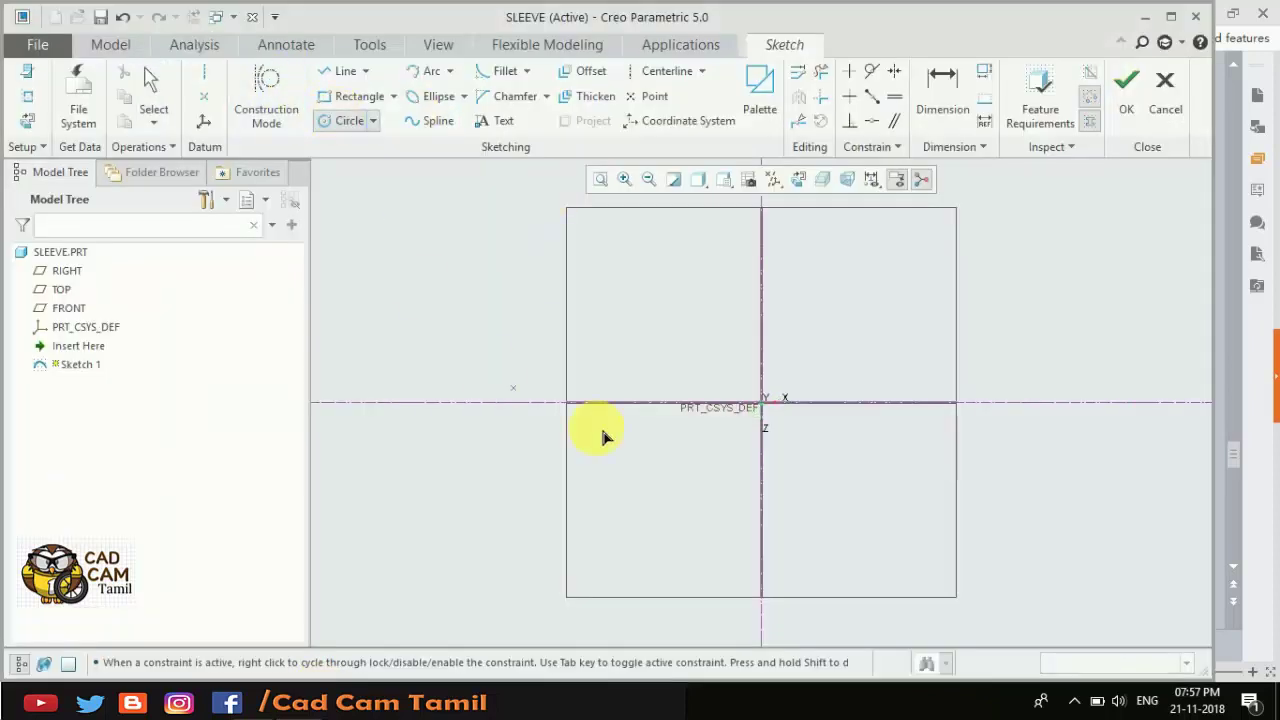
pyautogui.click(762, 402)
pyautogui.click(885, 344)
pyautogui.click(762, 402)
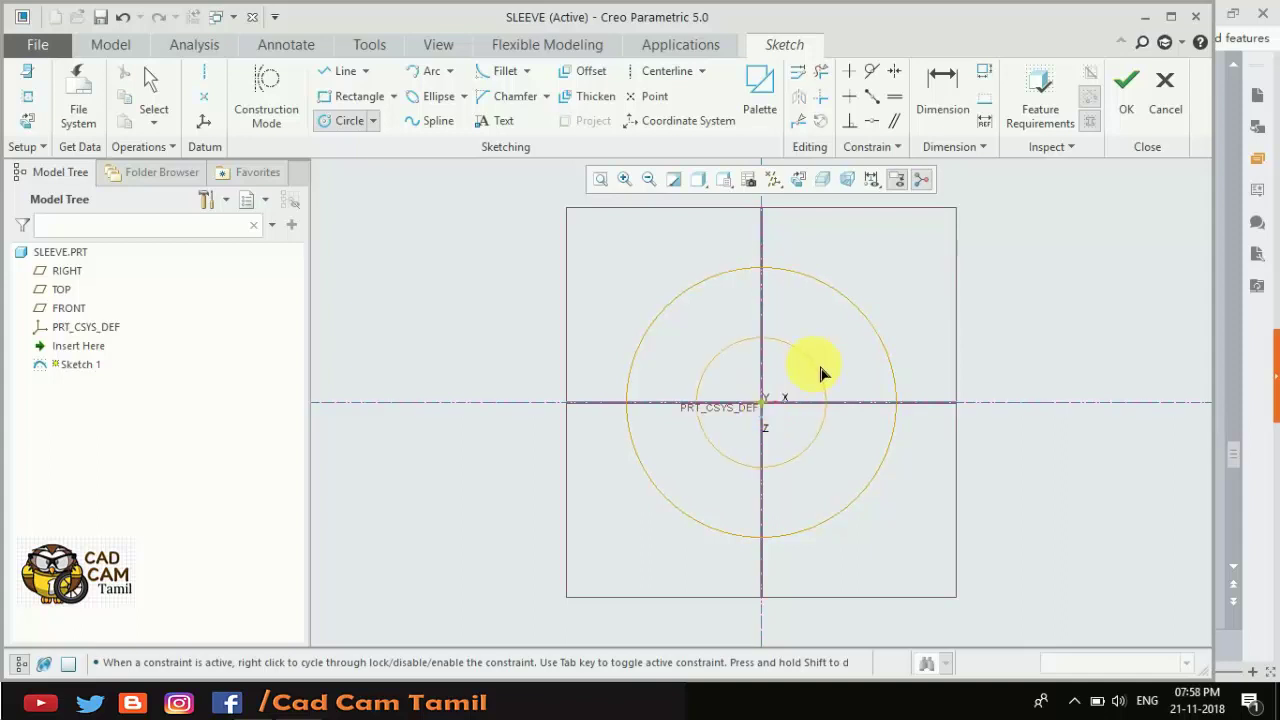
pyautogui.click(814, 363)
pyautogui.middleClick(955, 298)
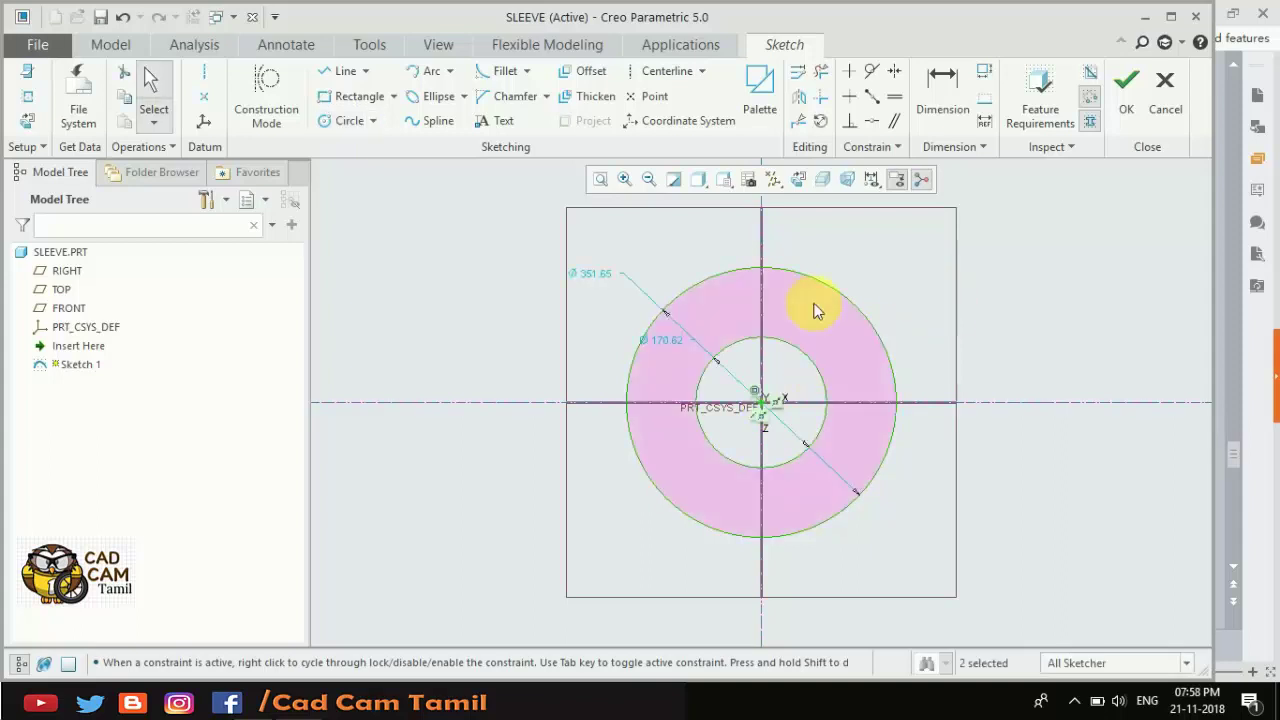
# Set the circle diameters to Ø25 inner and Ø44 outer.
pyautogui.doubleClick(596, 270)
pyautogui.write('25')
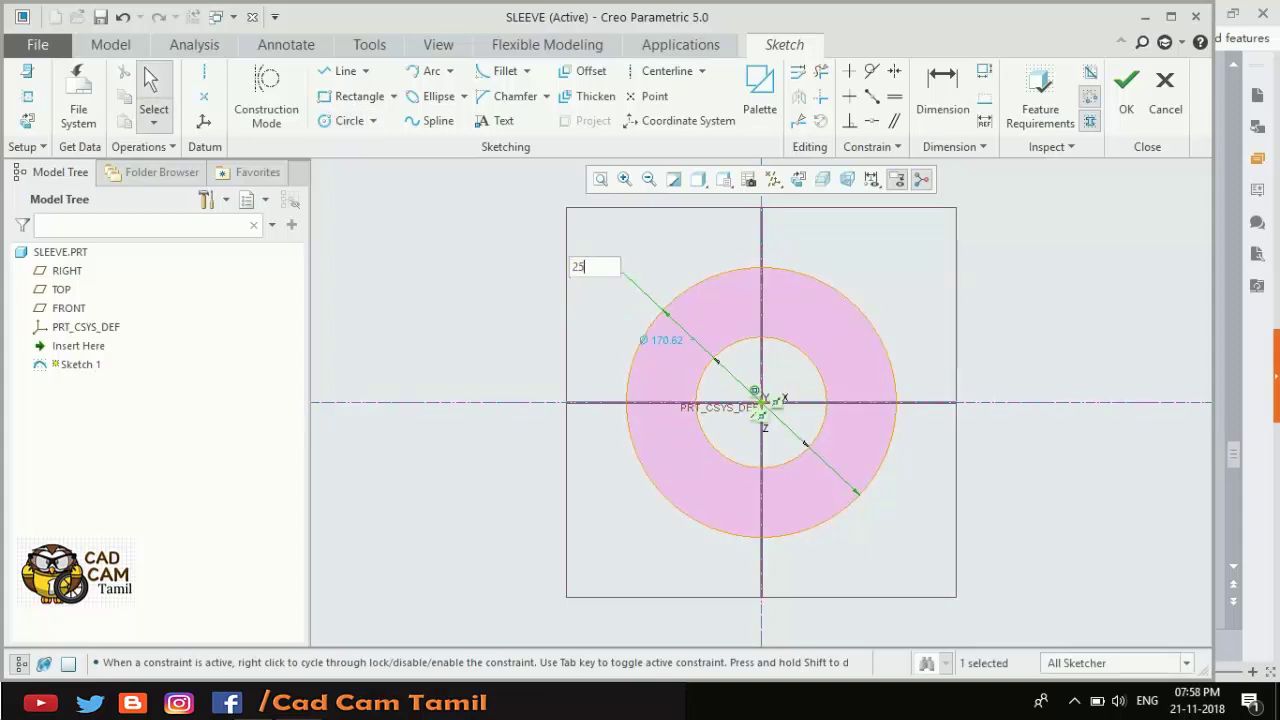
pyautogui.press('Return')
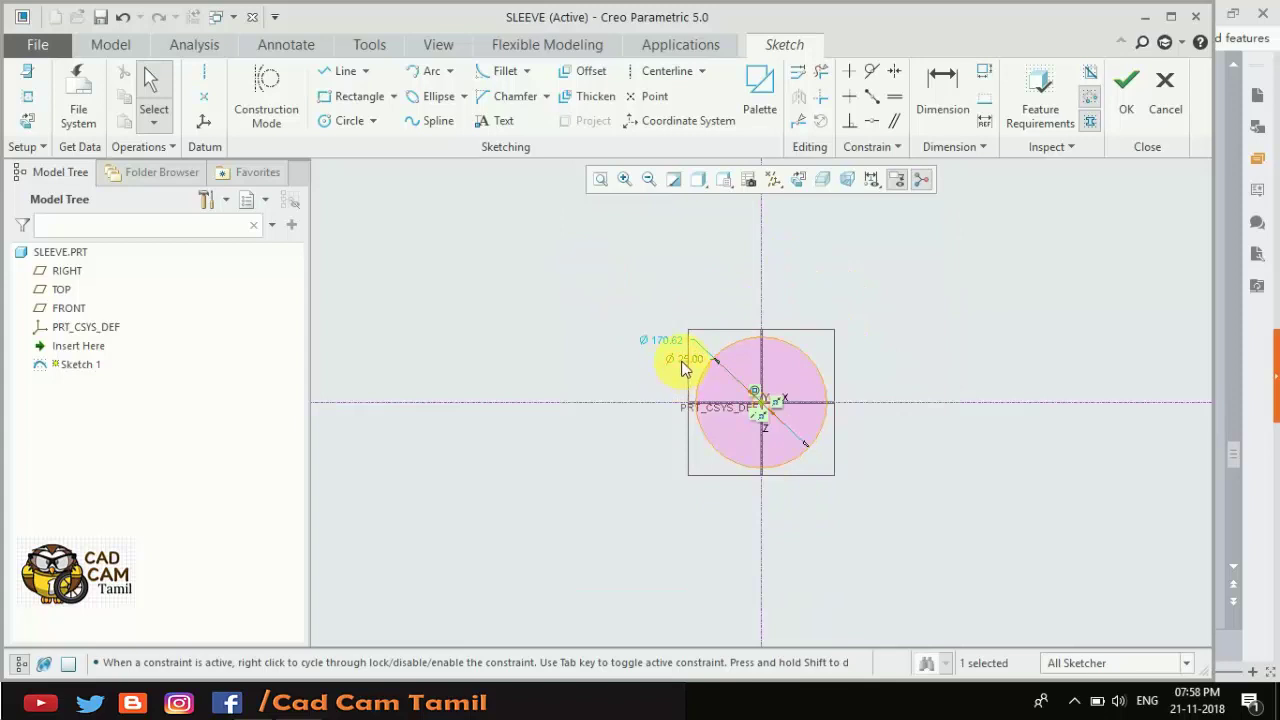
pyautogui.doubleClick(682, 368)
pyautogui.write('44')
pyautogui.press('Return')
pyautogui.scroll(2, 945, 414)
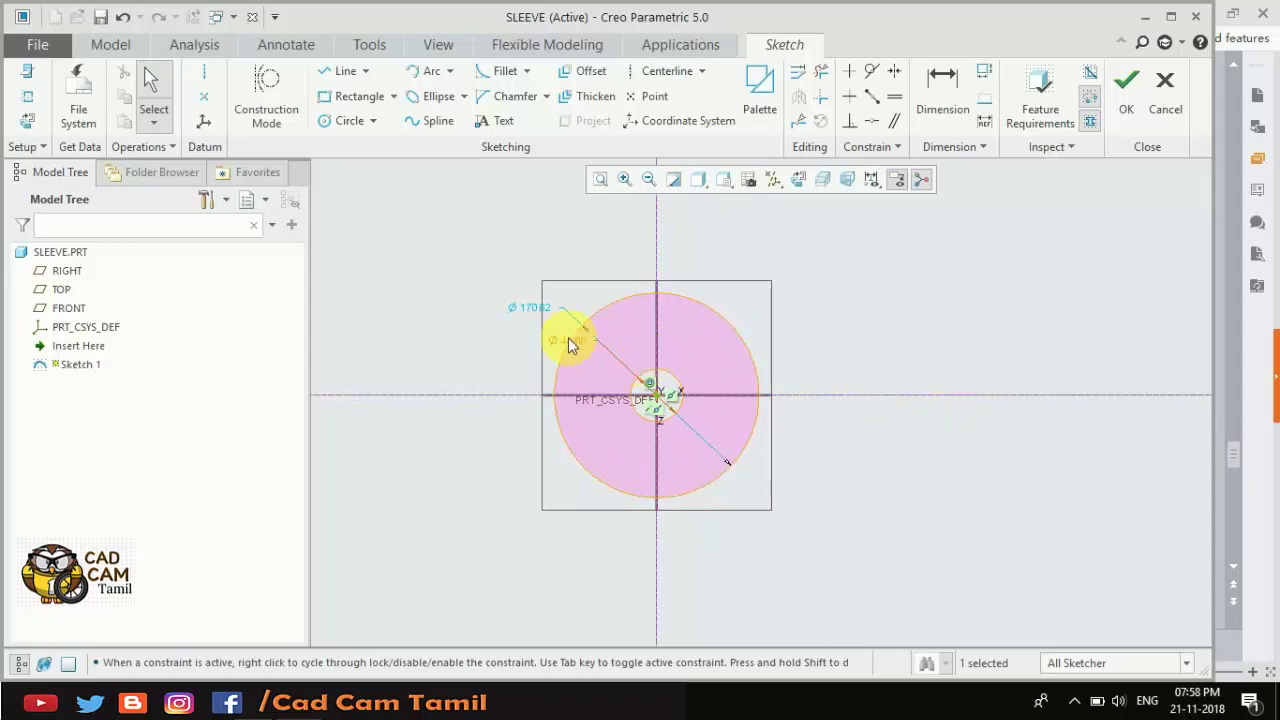
pyautogui.doubleClick(532, 312)
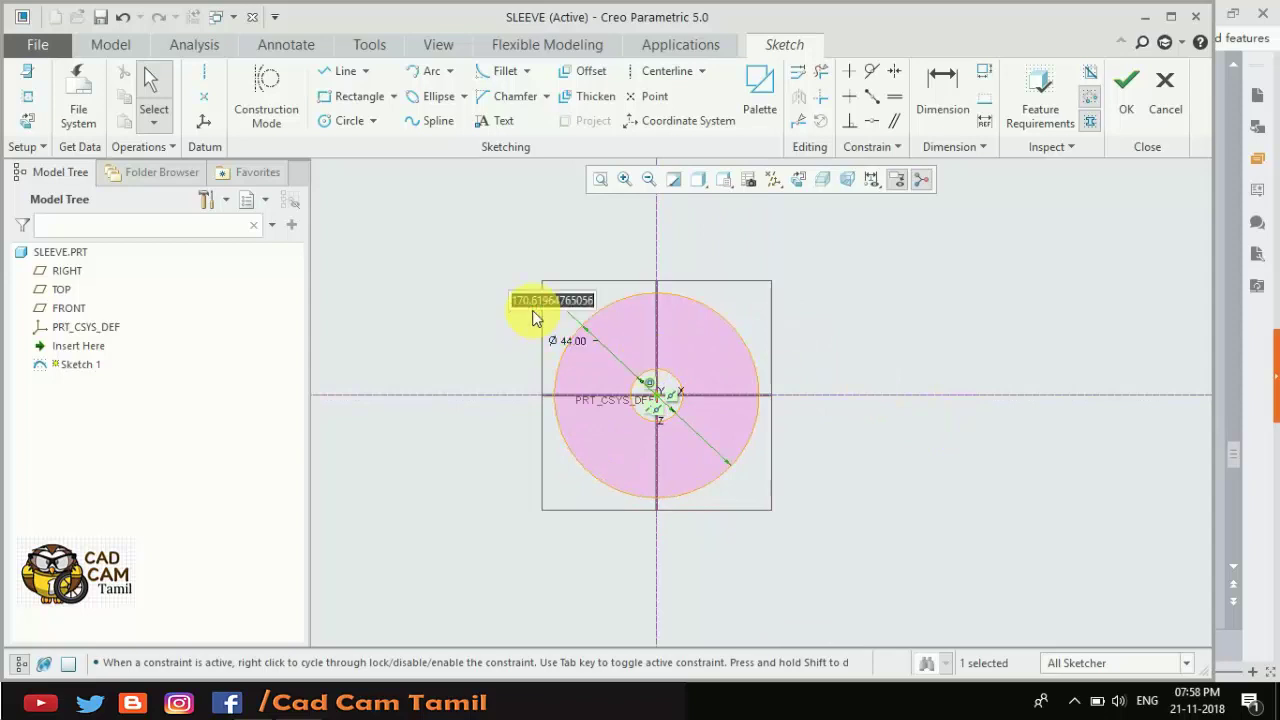
pyautogui.write('25')
pyautogui.press('Return')
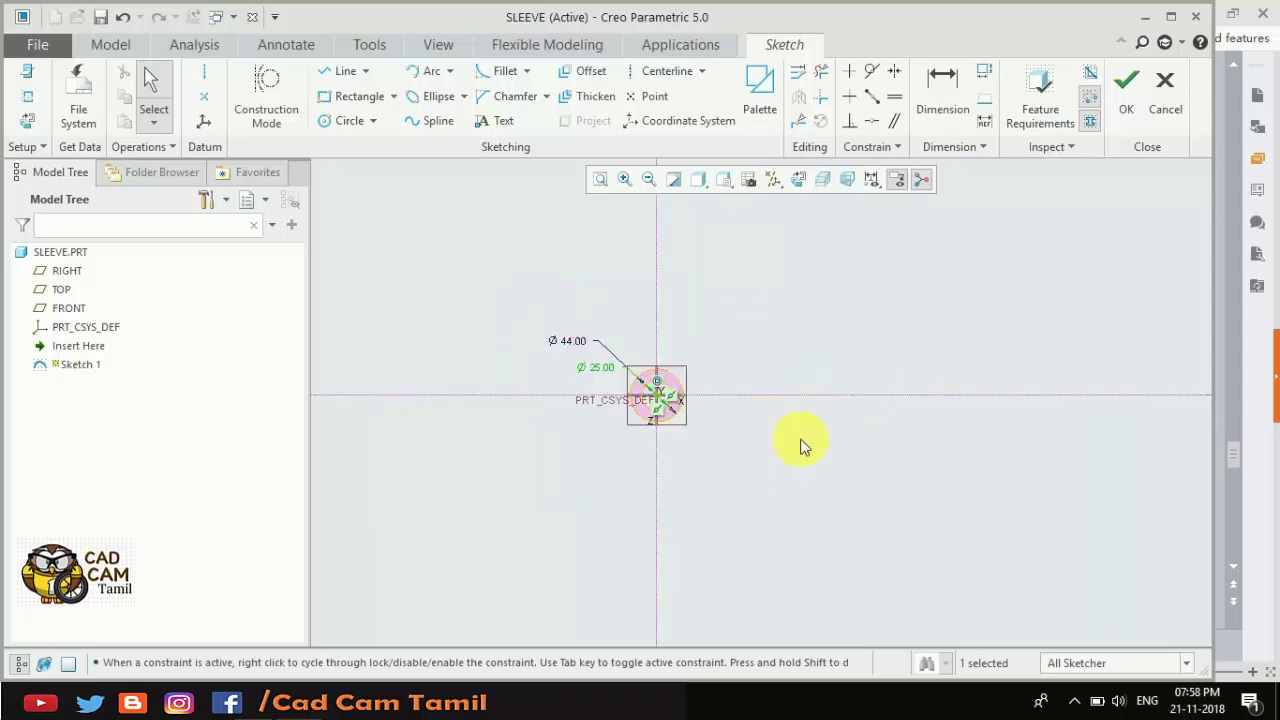
pyautogui.scroll(3, 663, 391)
pyautogui.scroll(3, 686, 406)
pyautogui.scroll(-2, 691, 445)
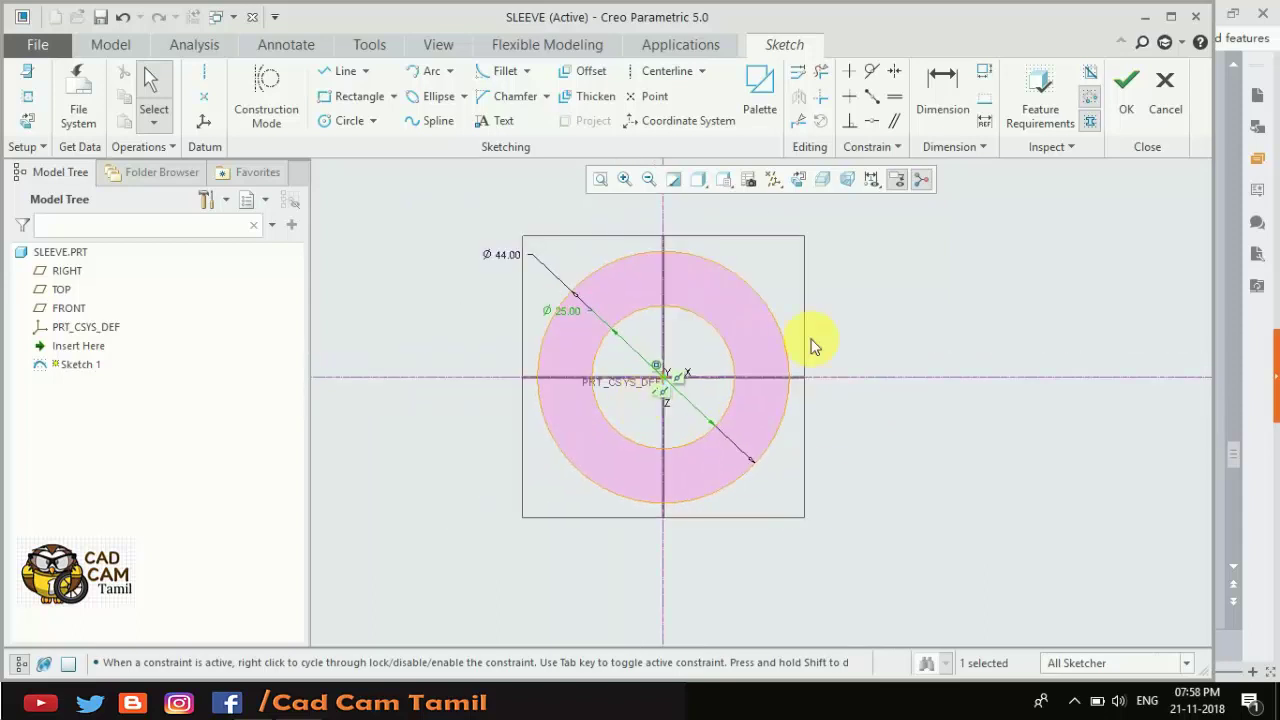
# Finish the ring sketch and begin an extrusion of it.
pyautogui.click(1126, 82)
pyautogui.moveTo(904, 382); pyautogui.dragTo(860, 410, button='middle')
pyautogui.click(474, 100)
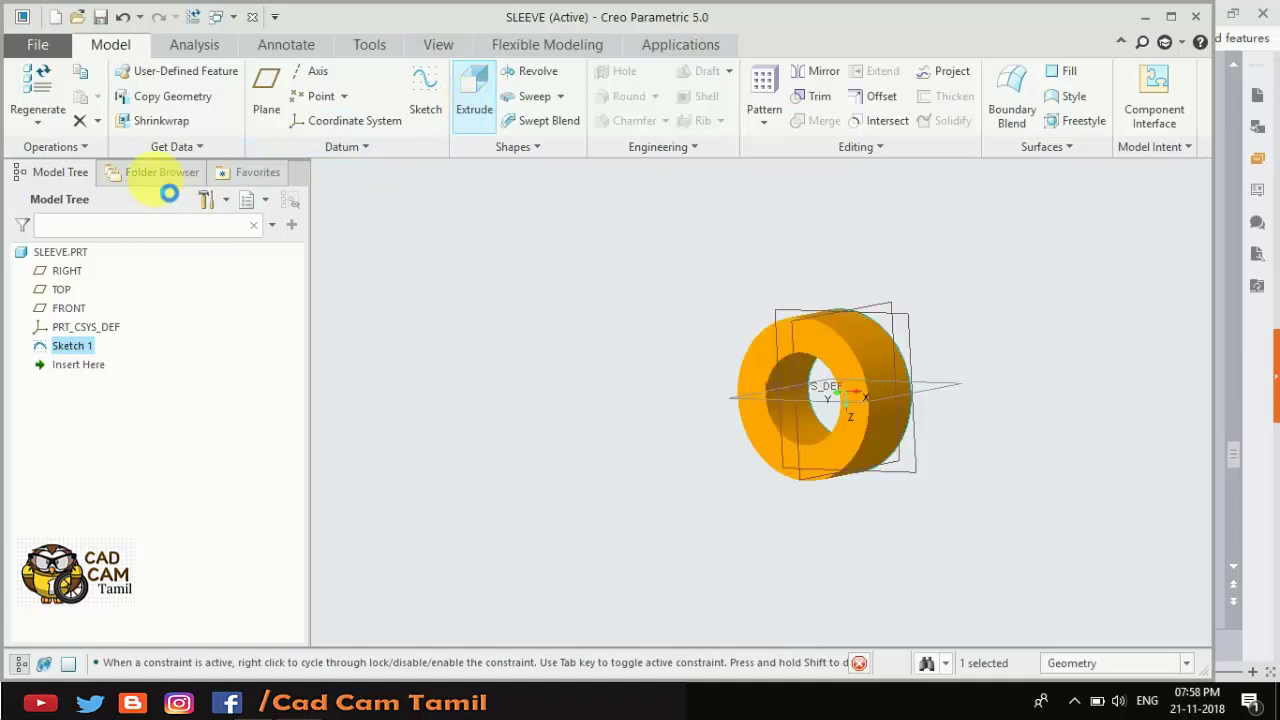
# Extrude the ring symmetrically 150 deep into a tube, then bring up the reference slide.
pyautogui.click(102, 98)
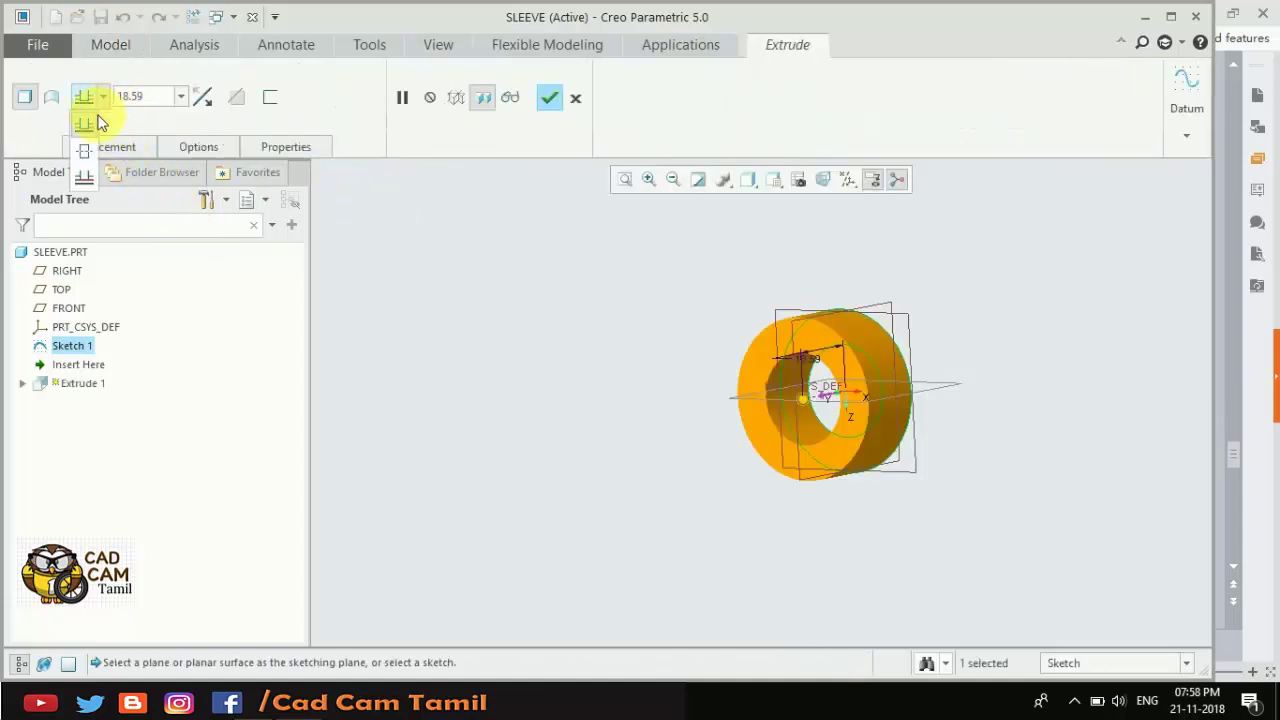
pyautogui.click(92, 145)
pyautogui.doubleClick(130, 96)
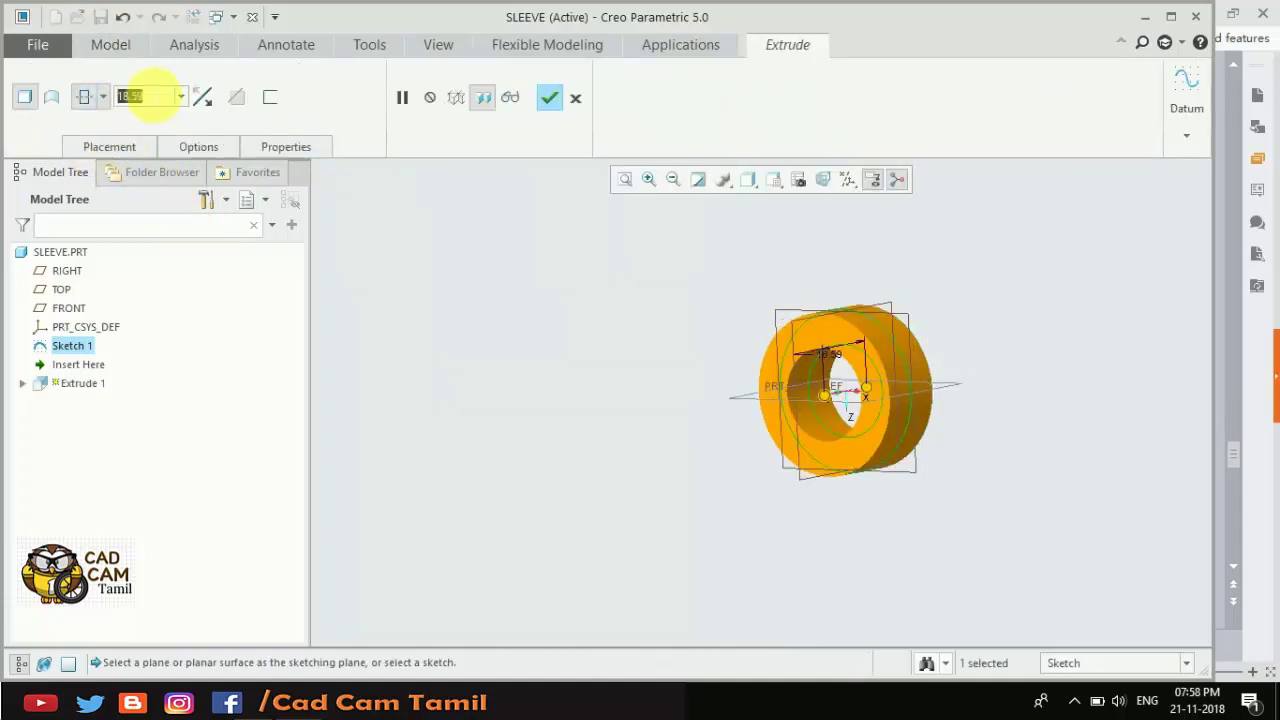
pyautogui.write('150')
pyautogui.press('Return')
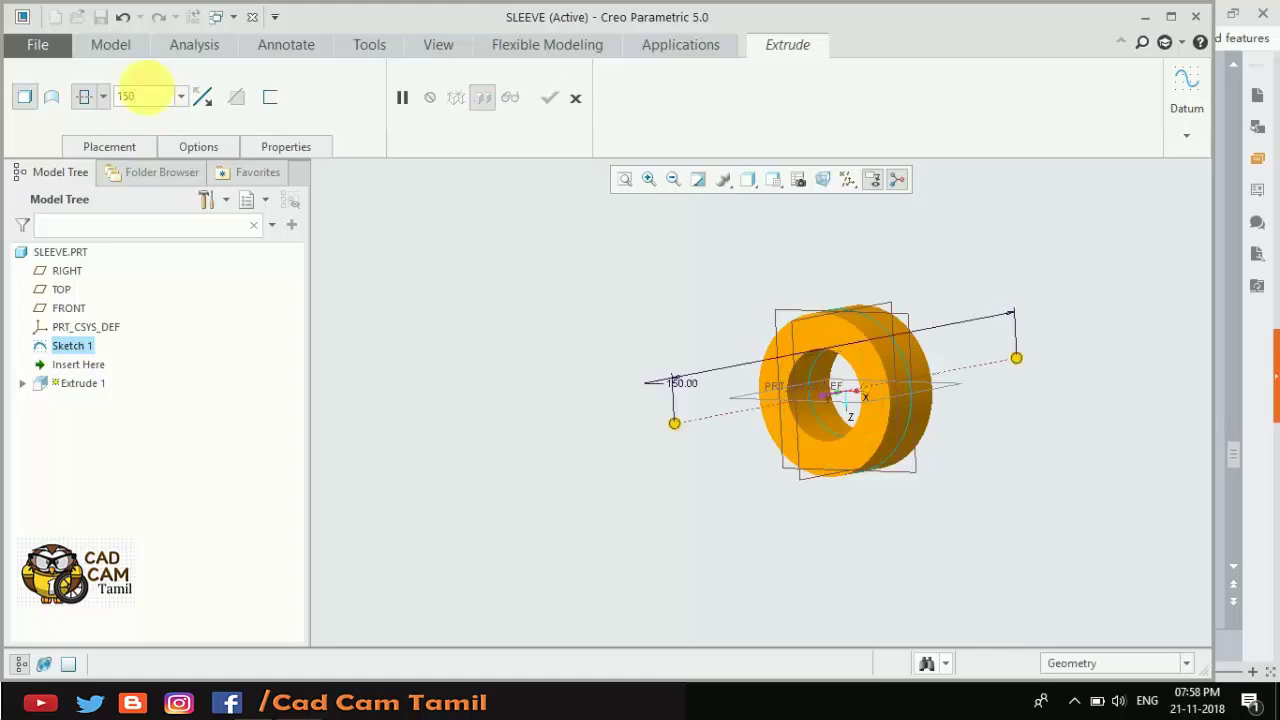
pyautogui.click(549, 97)
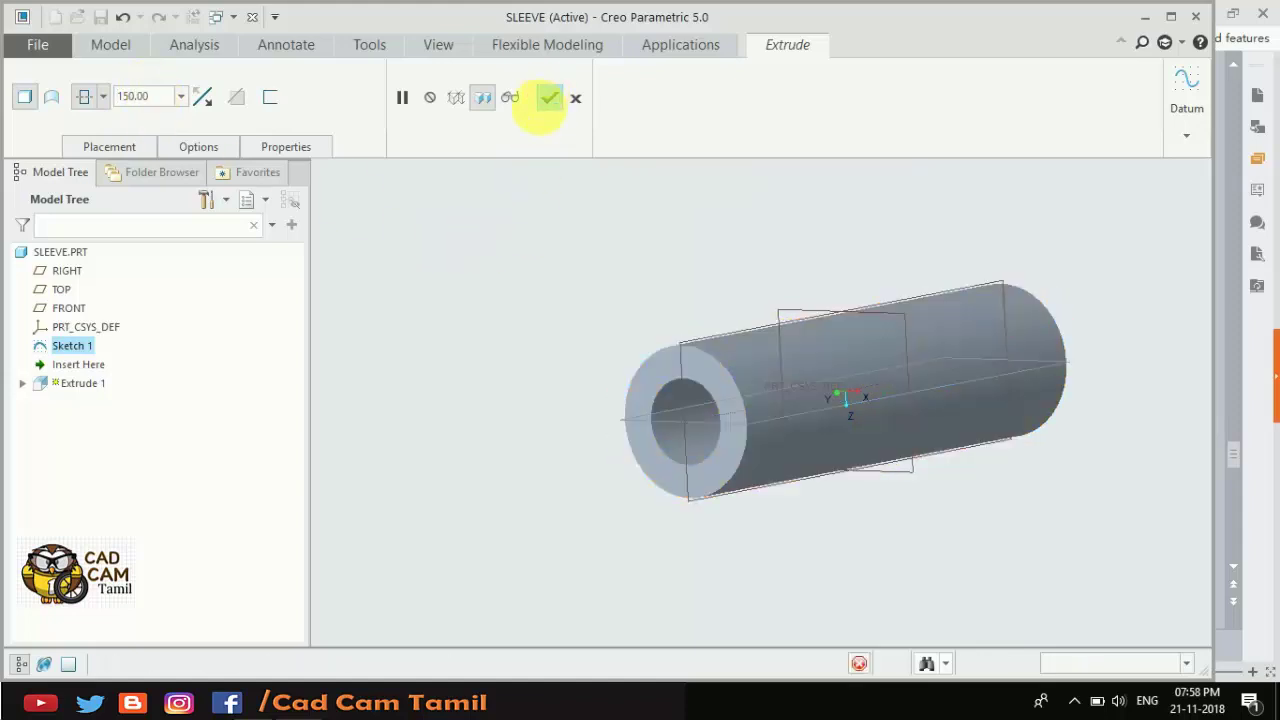
pyautogui.moveTo(572, 344)
pyautogui.mouseDown(button='middle')
pyautogui.moveTo(646, 334)
pyautogui.moveTo(725, 402)
pyautogui.moveTo(686, 343)
pyautogui.moveTo(669, 403)
pyautogui.mouseUp(button='middle')
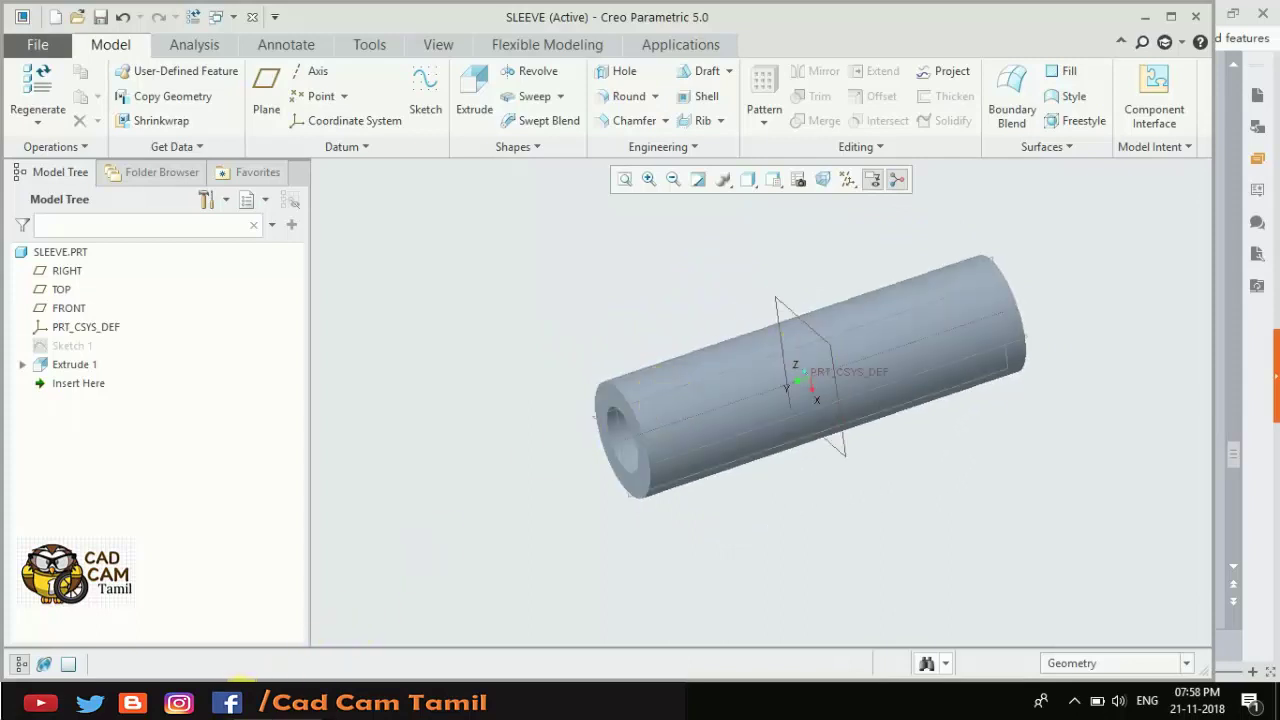
pyautogui.click(245, 690)
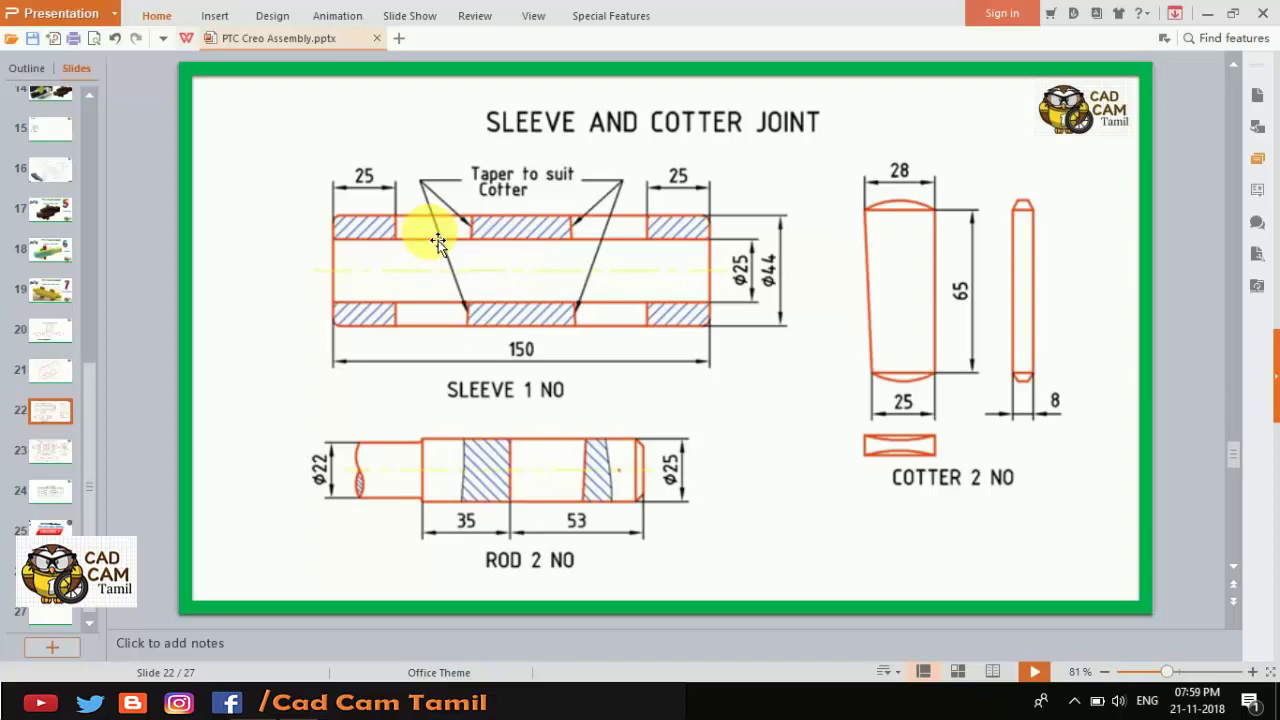
pyautogui.scroll(-1, 438, 244)
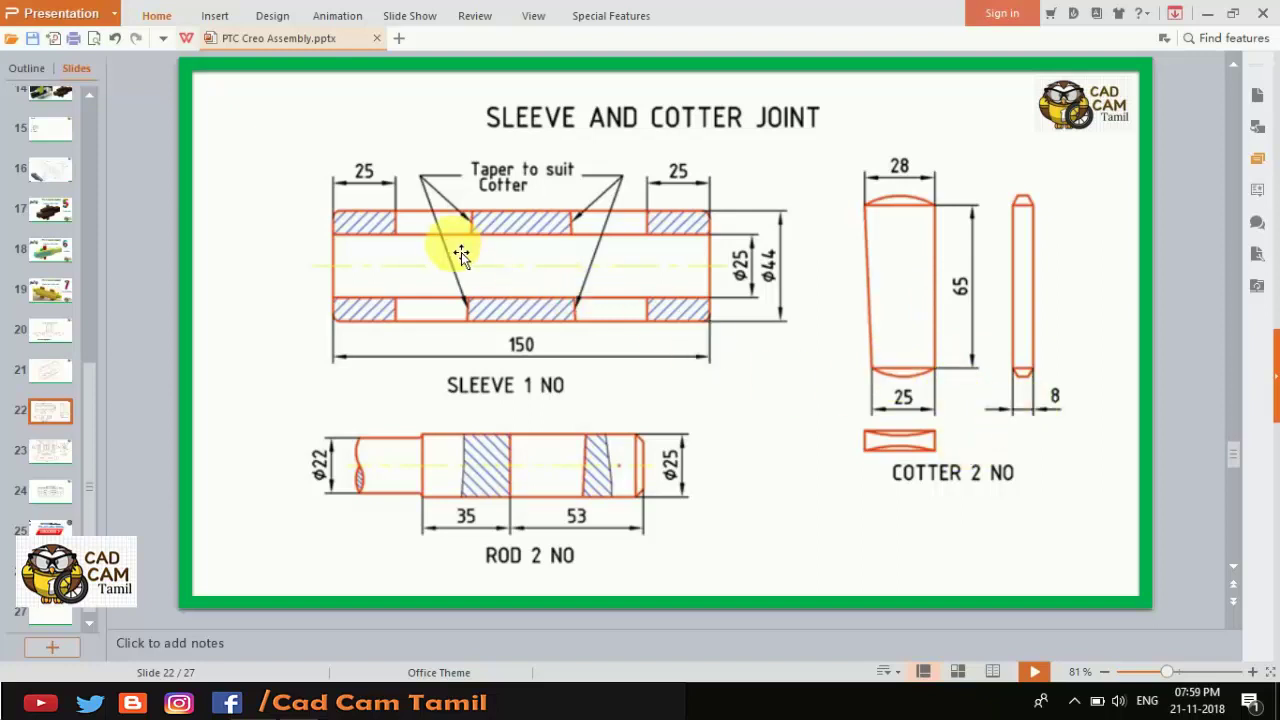
pyautogui.scroll(-1, 461, 255)
pyautogui.scroll(1, 461, 259)
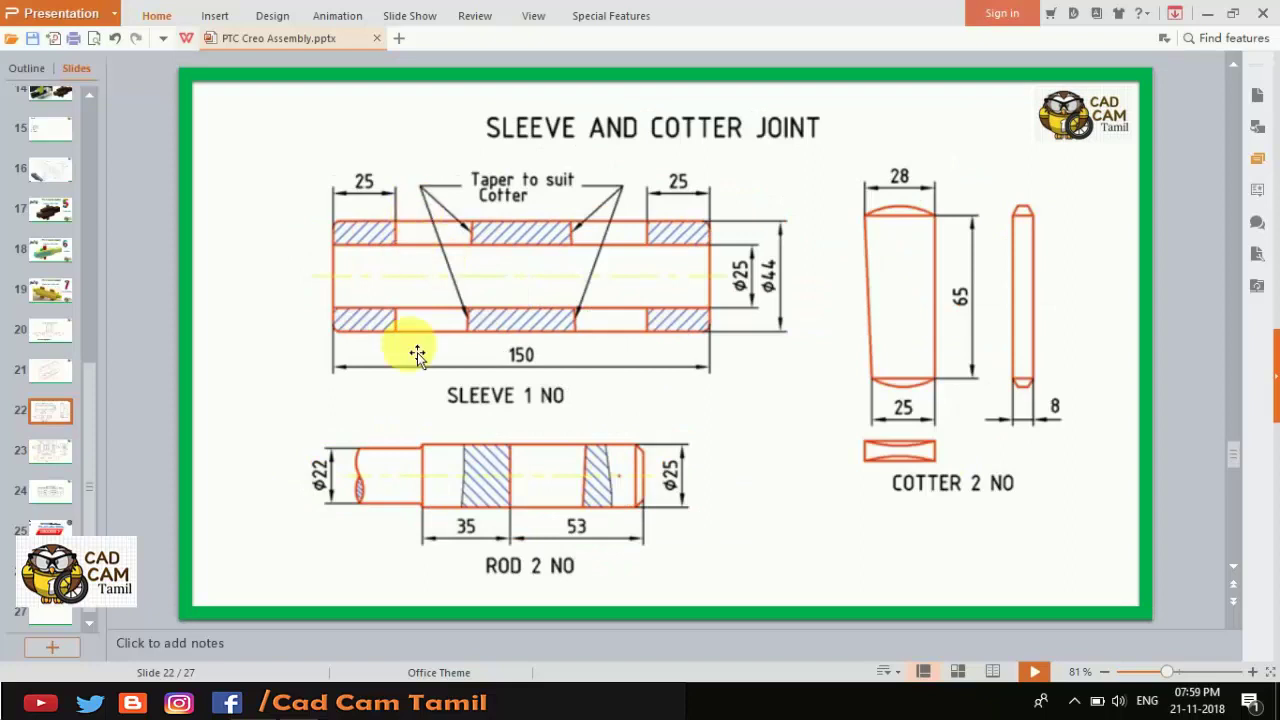
pyautogui.moveTo(299, 700)
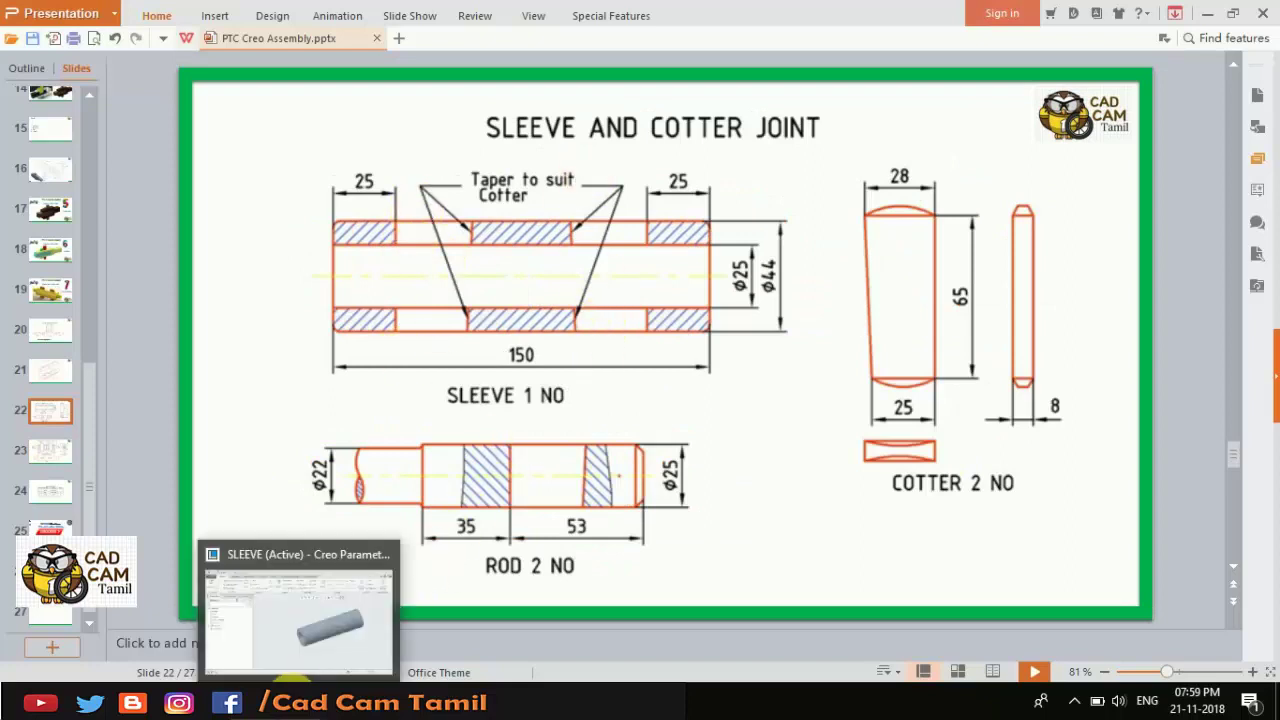
# Start a new sketch on the FRONT plane, viewed face-on, checking the reference slide.
pyautogui.click(291, 675)
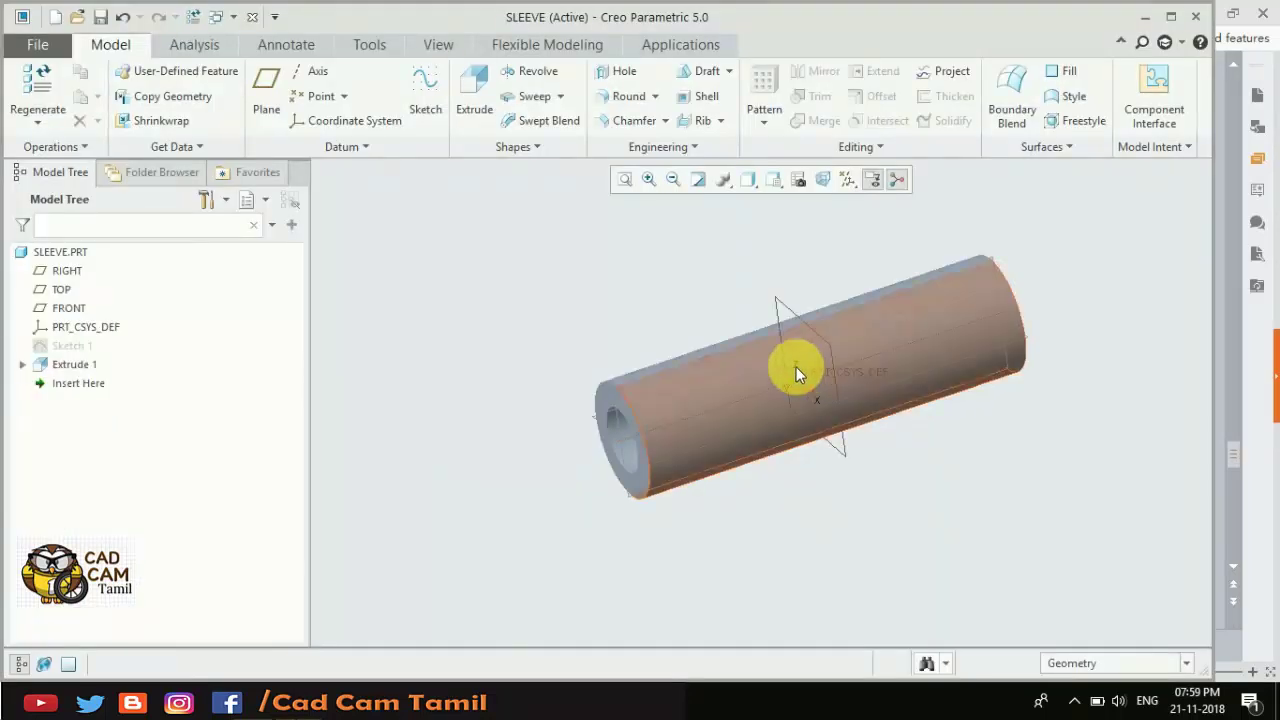
pyautogui.click(618, 420)
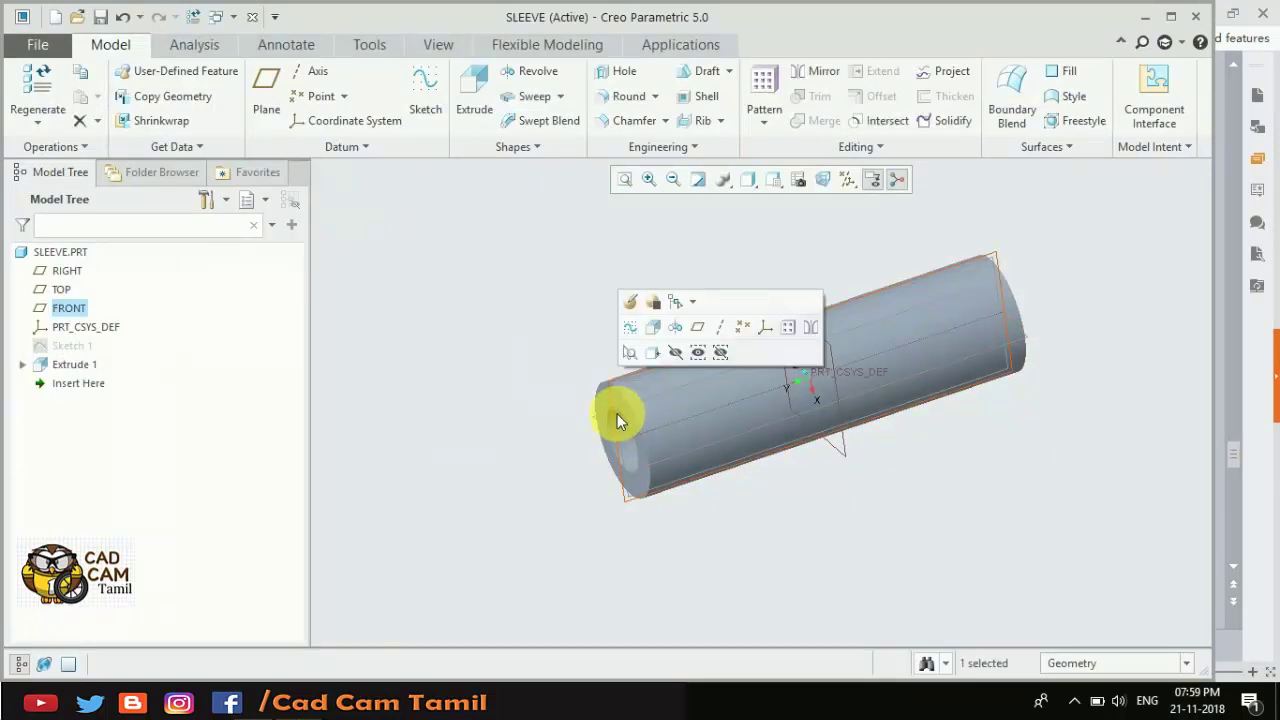
pyautogui.click(633, 333)
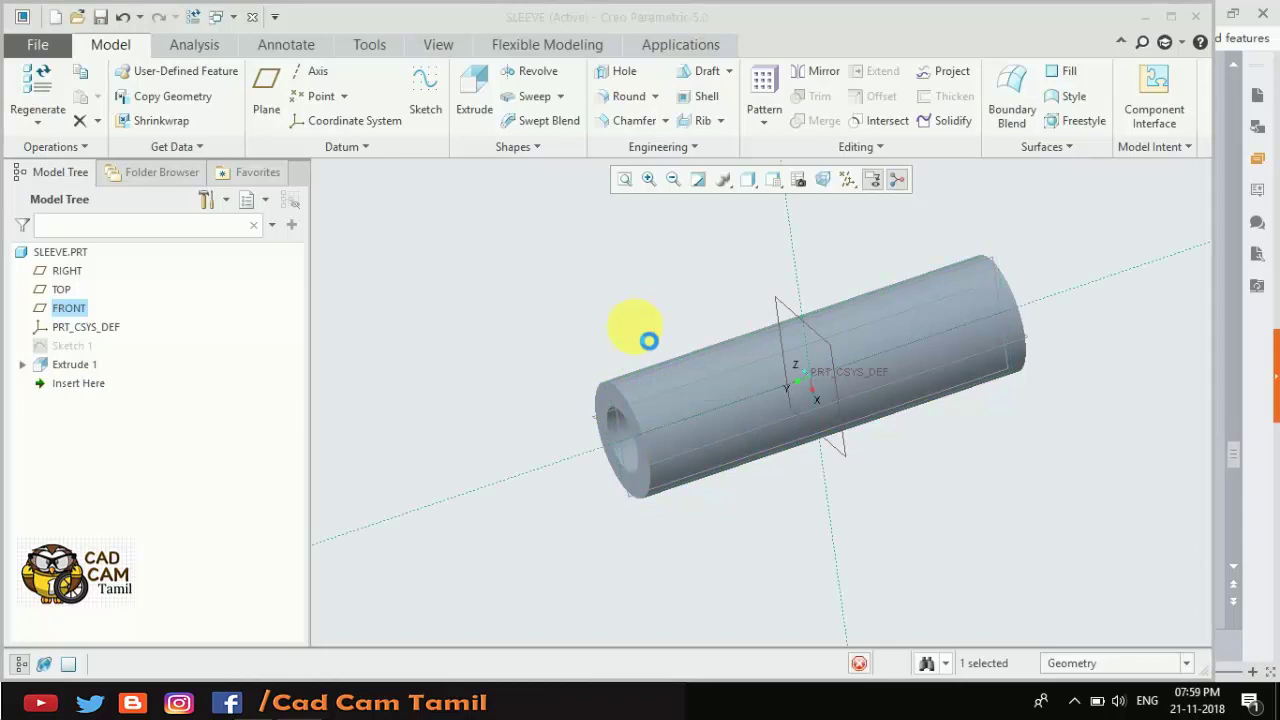
pyautogui.click(805, 186)
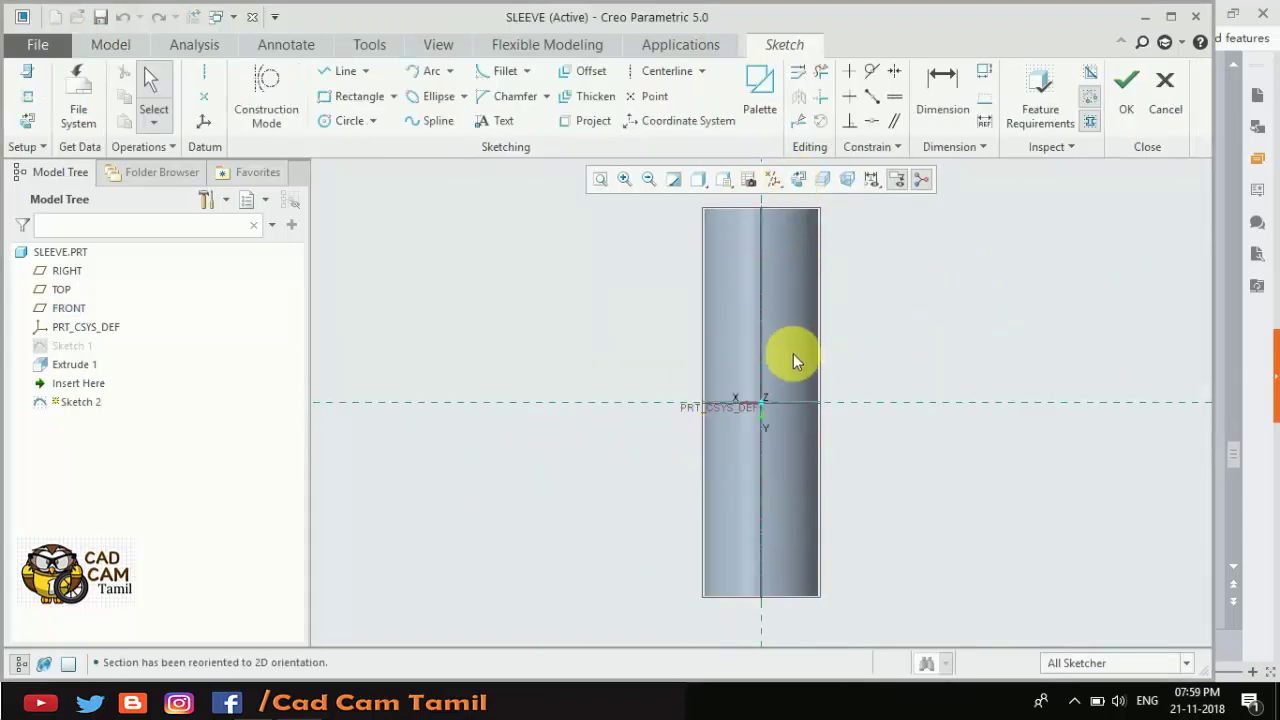
pyautogui.click(255, 702)
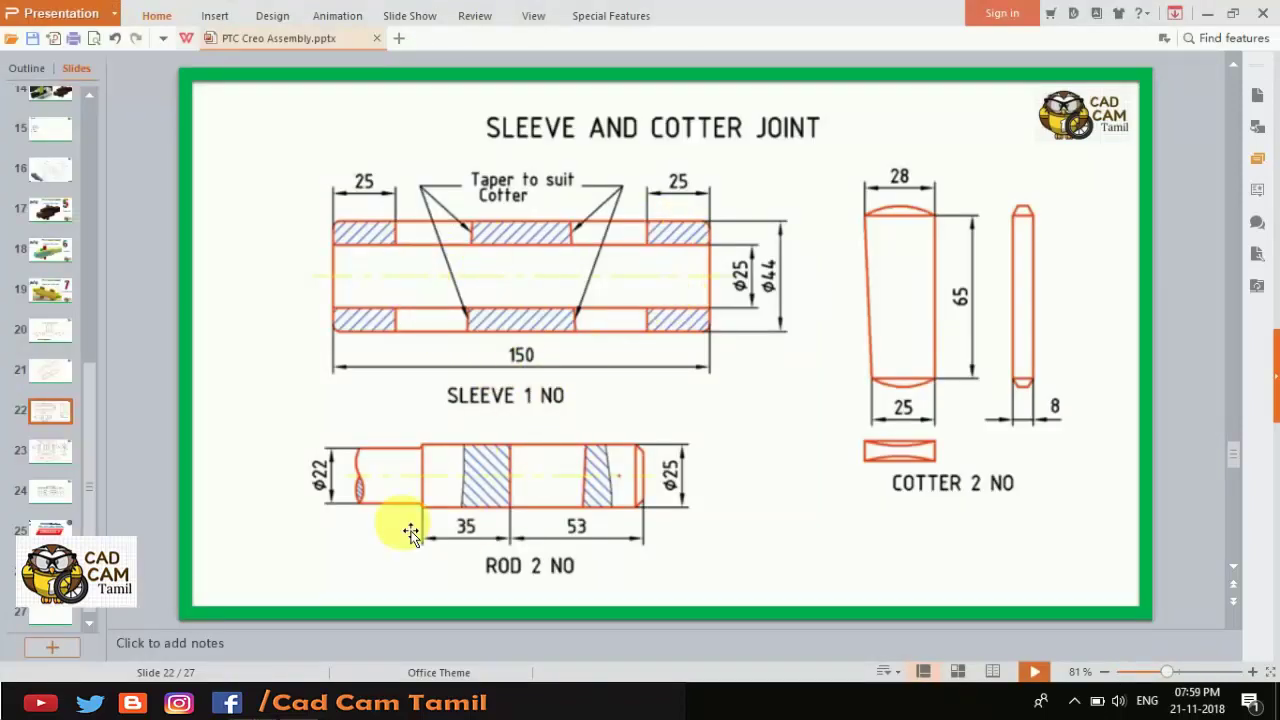
pyautogui.click(220, 702)
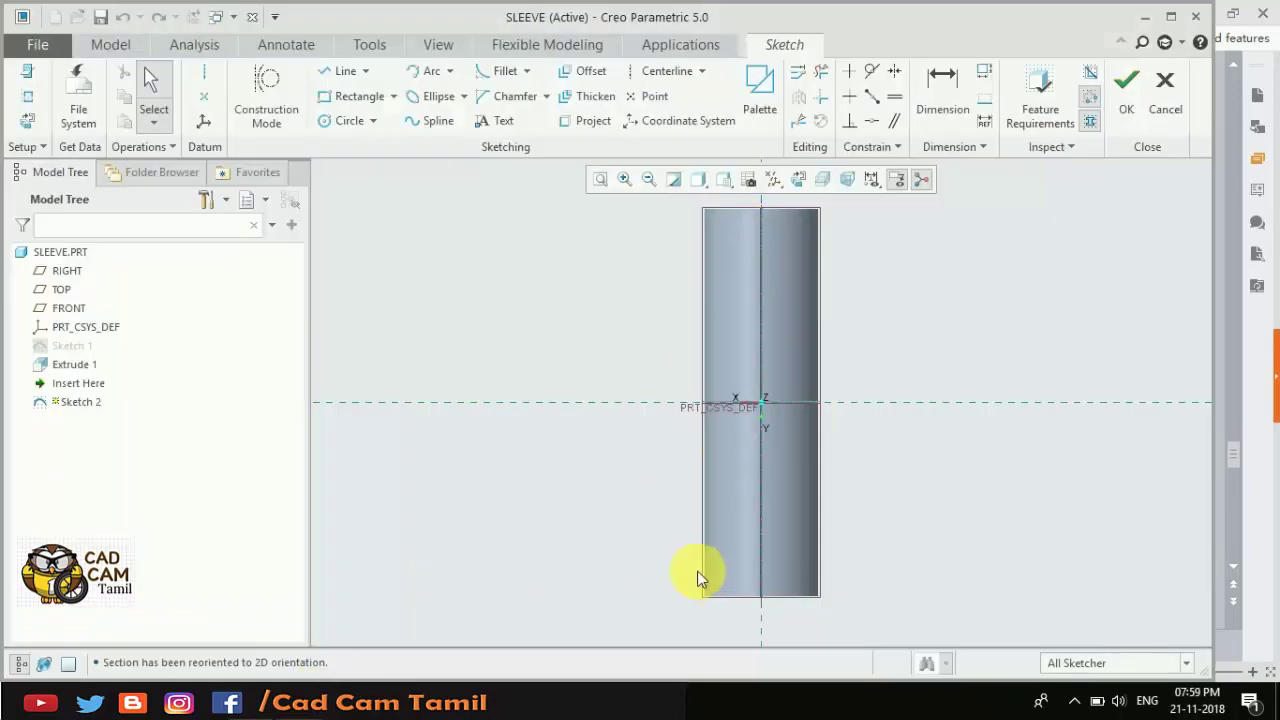
# Change the sketch setup orientation of the RIGHT reference to Bottom.
pyautogui.click(33, 73)
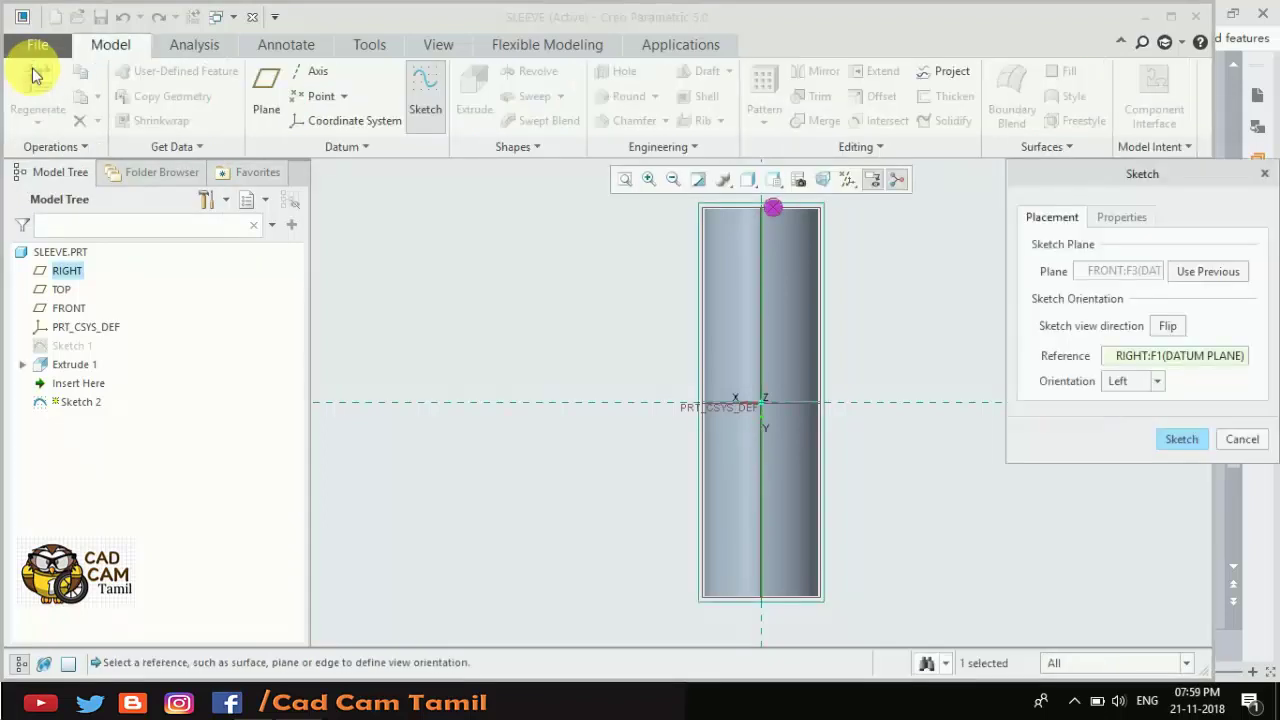
pyautogui.click(1160, 381)
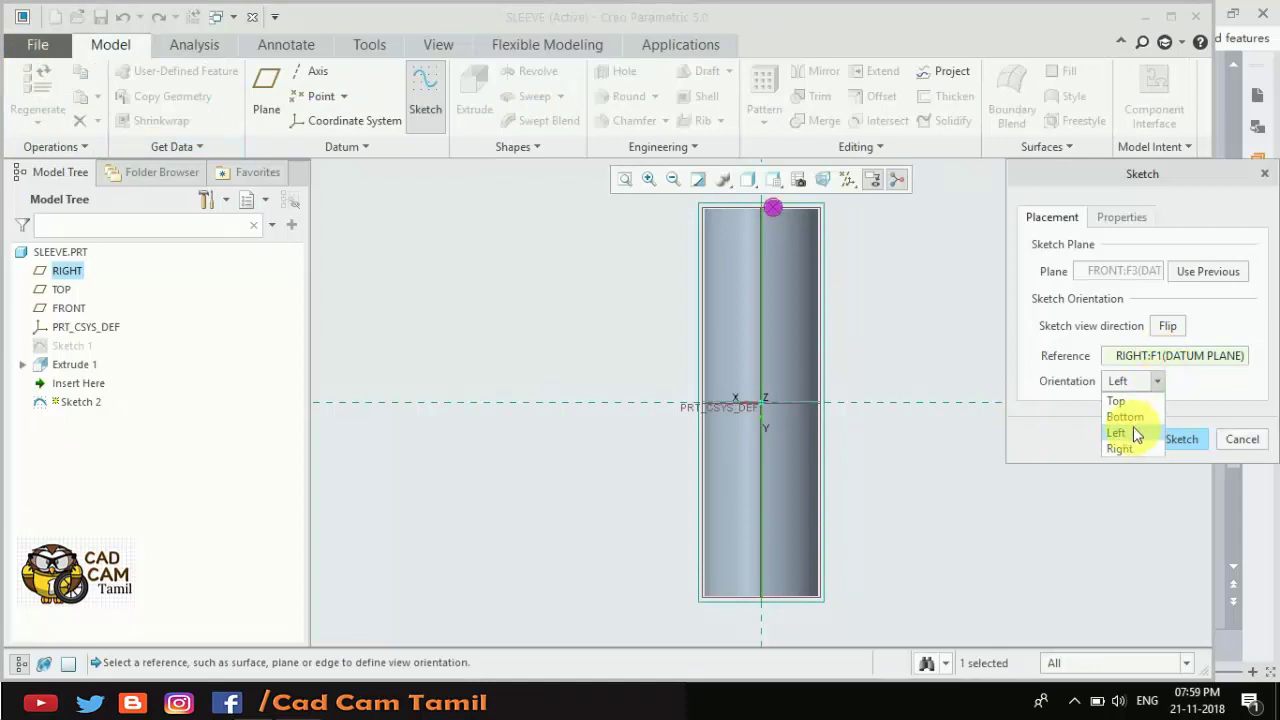
pyautogui.click(1131, 417)
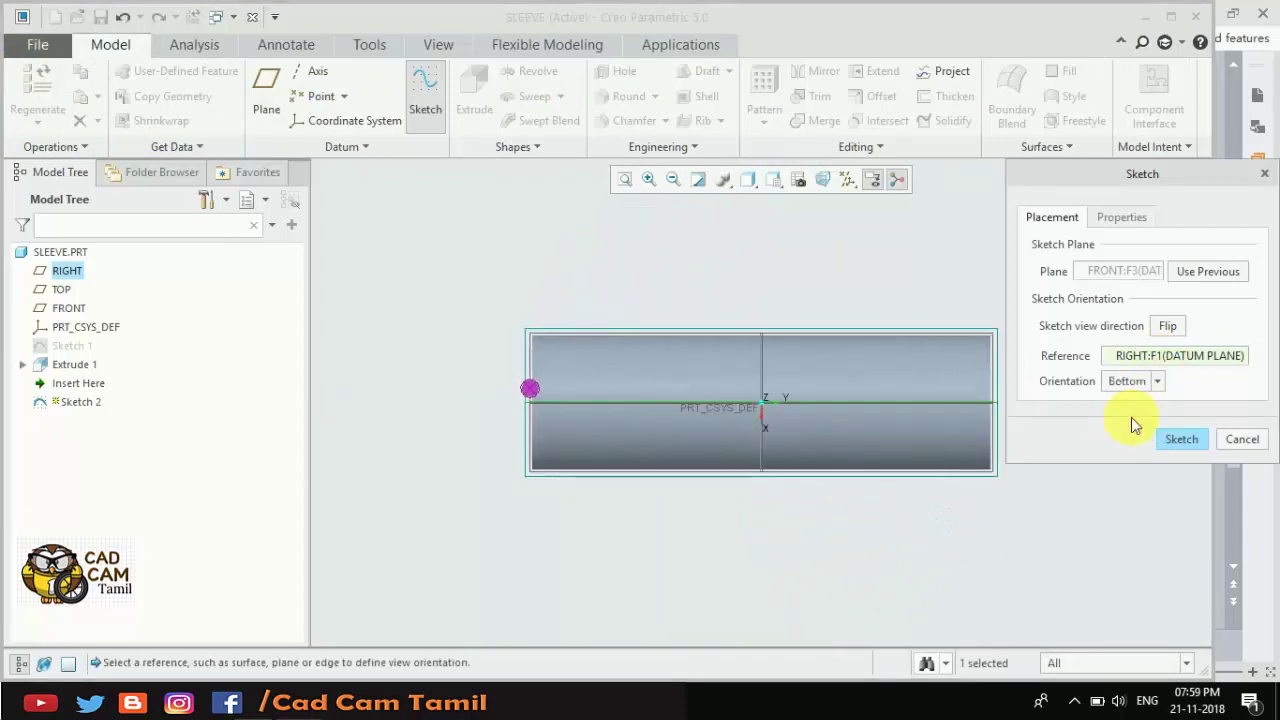
# Resume the sketch in No Hidden display style, facing the sketch plane squarely.
pyautogui.click(1182, 439)
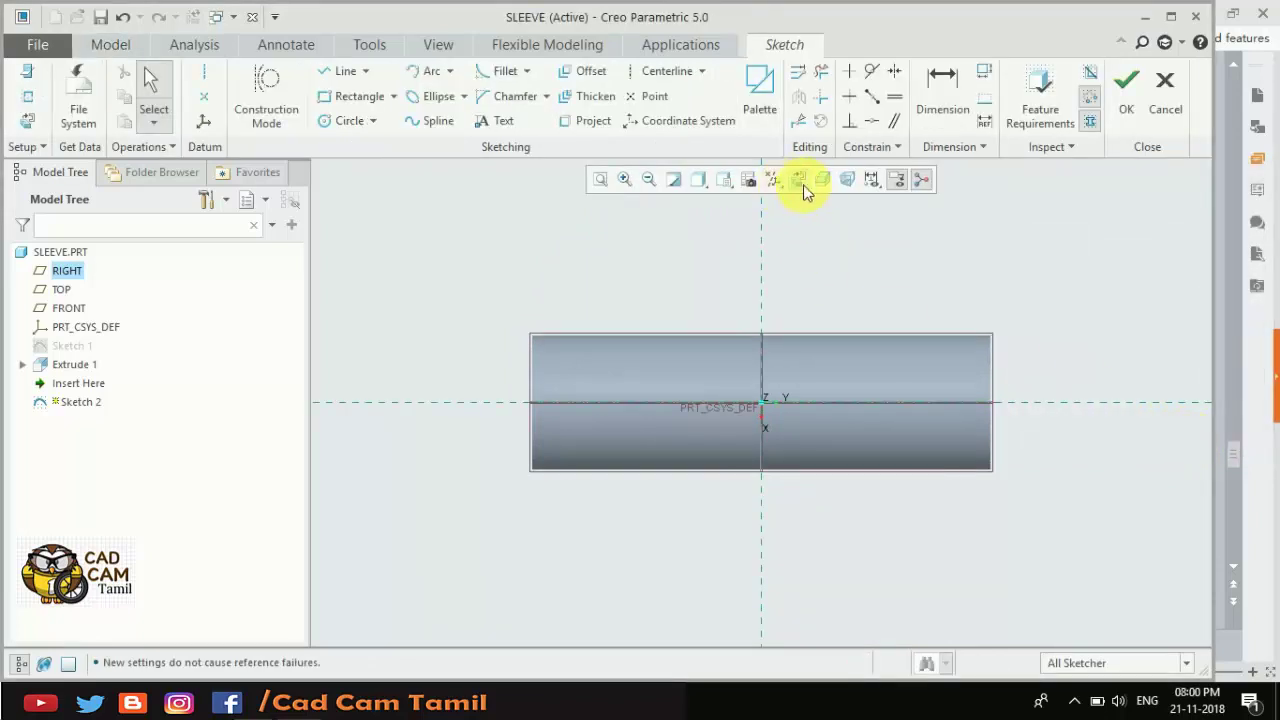
pyautogui.click(712, 186)
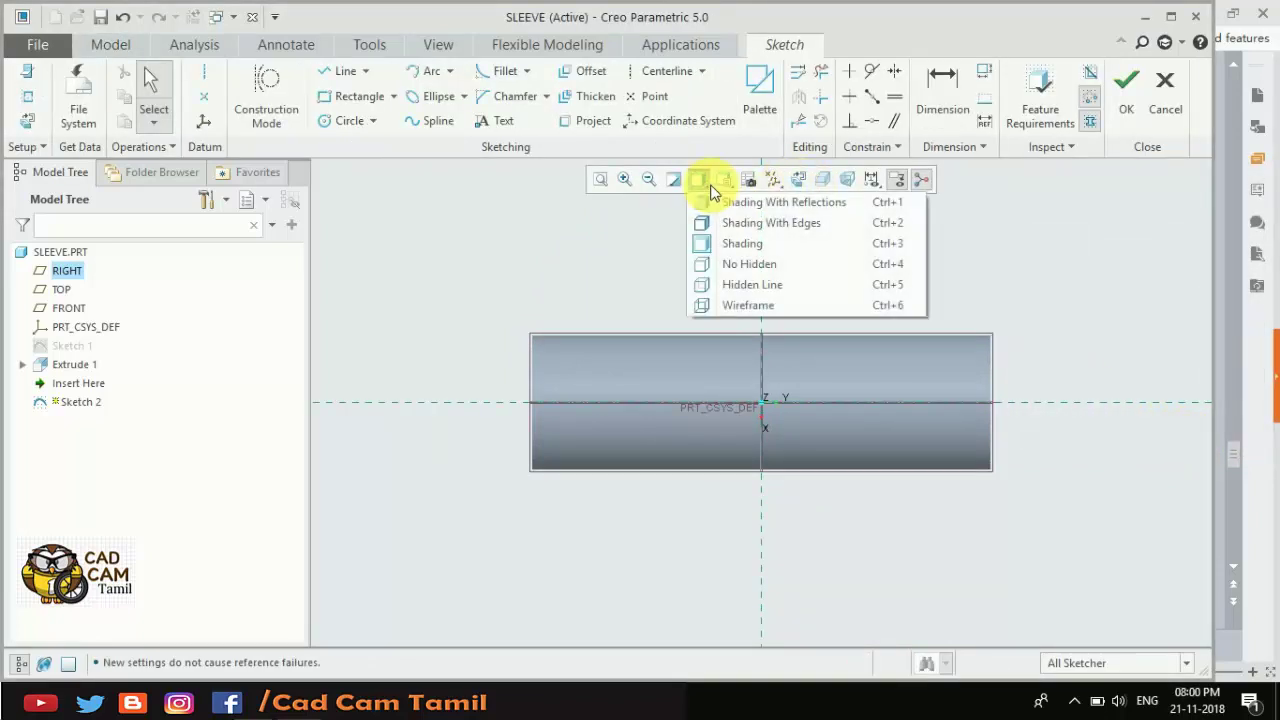
pyautogui.click(724, 264)
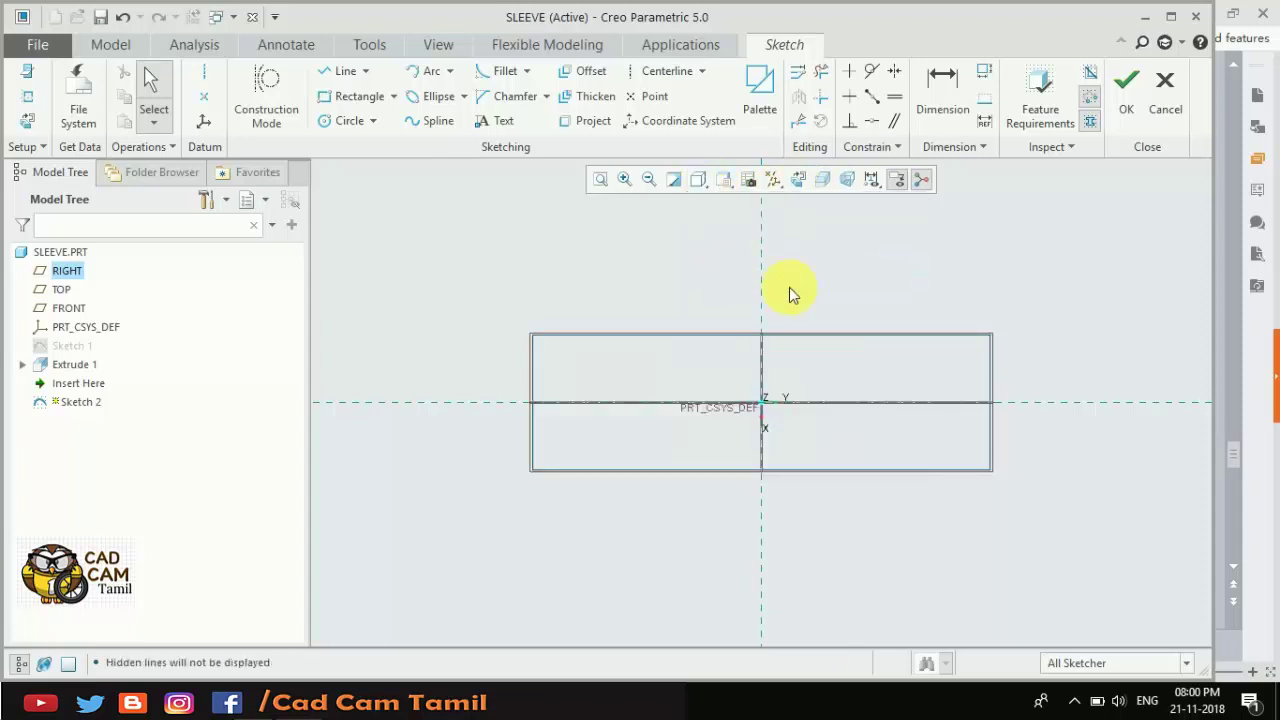
pyautogui.click(871, 179)
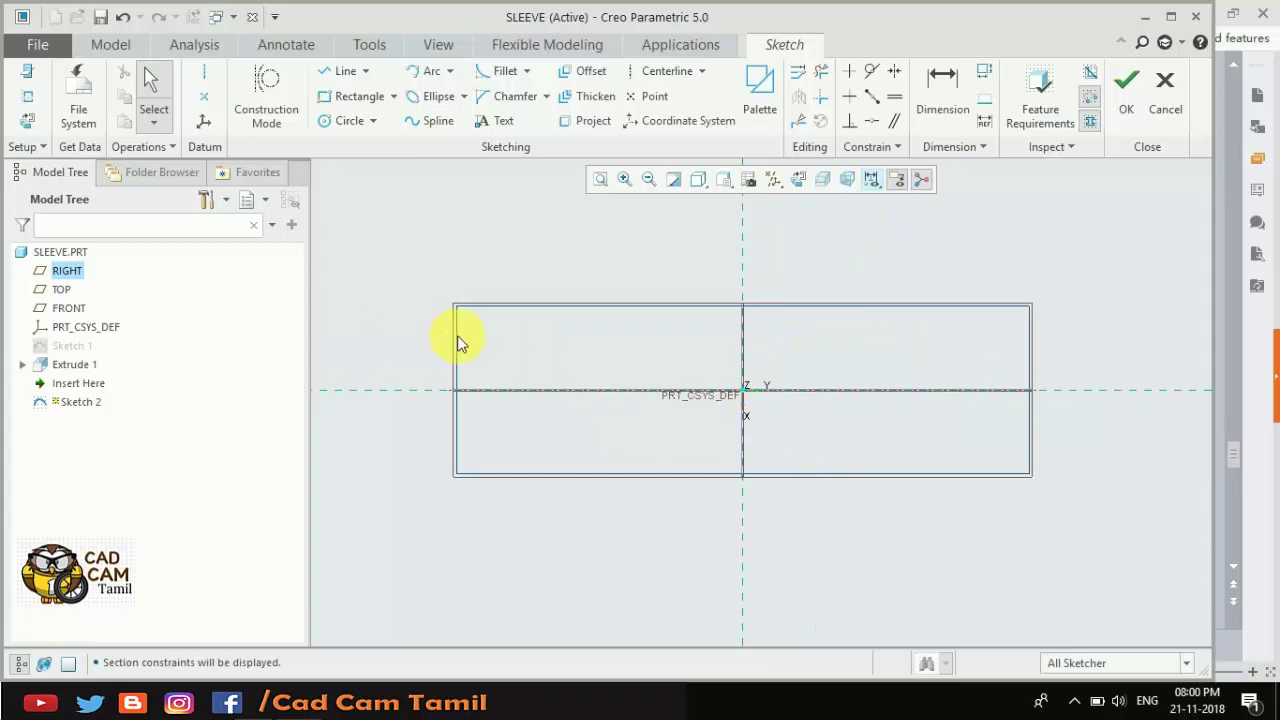
# Start a line on the sleeve's top edge, then abandon it.
pyautogui.click(330, 72)
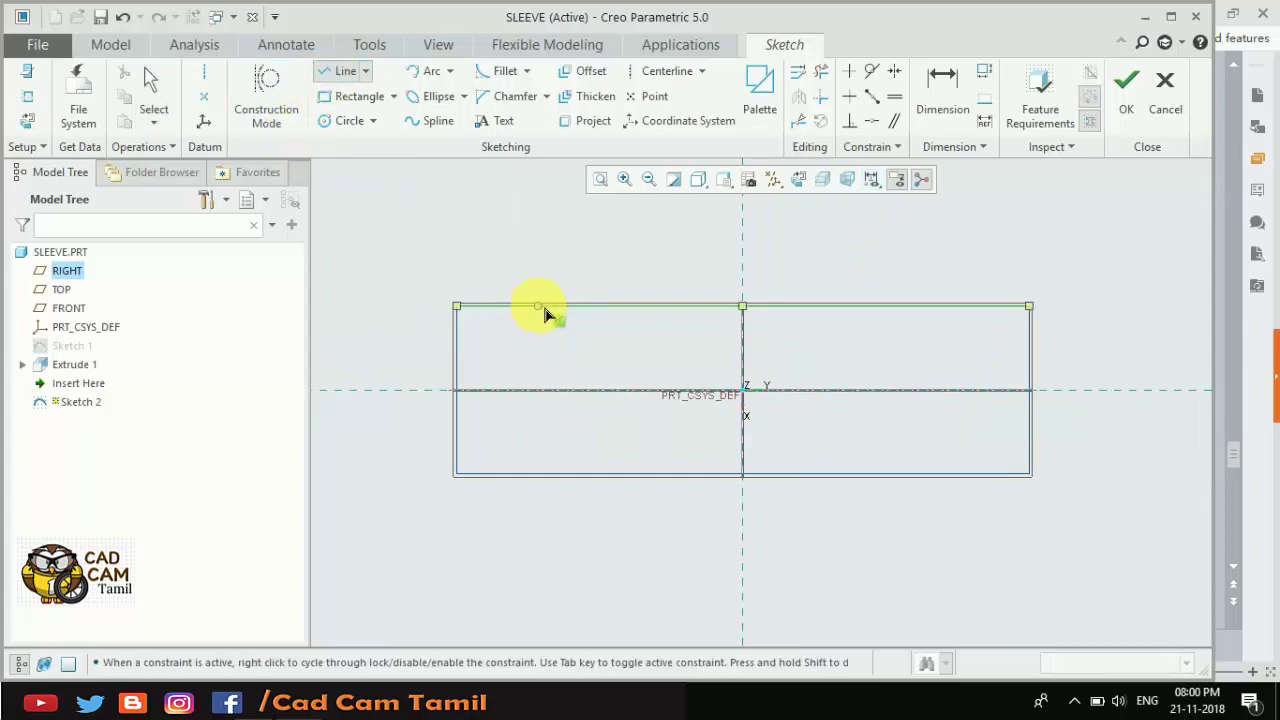
pyautogui.click(538, 306)
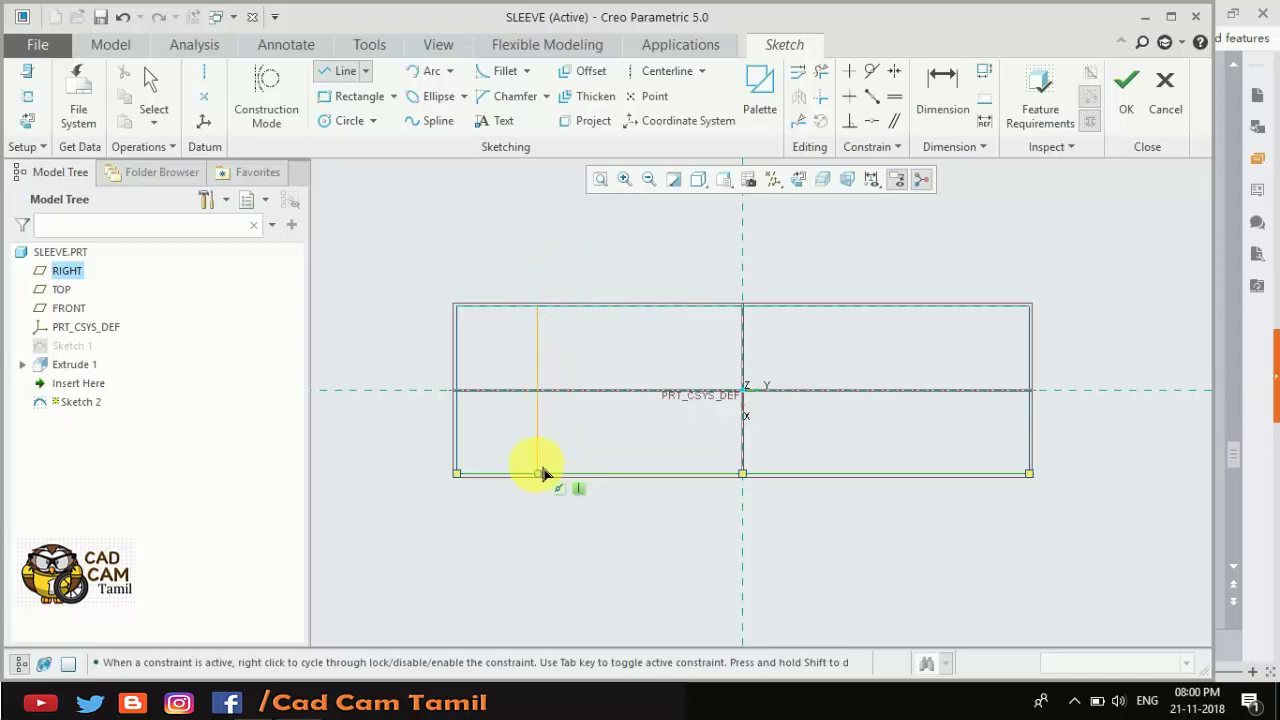
pyautogui.middleClick(517, 234)
pyautogui.middleClick(517, 234)
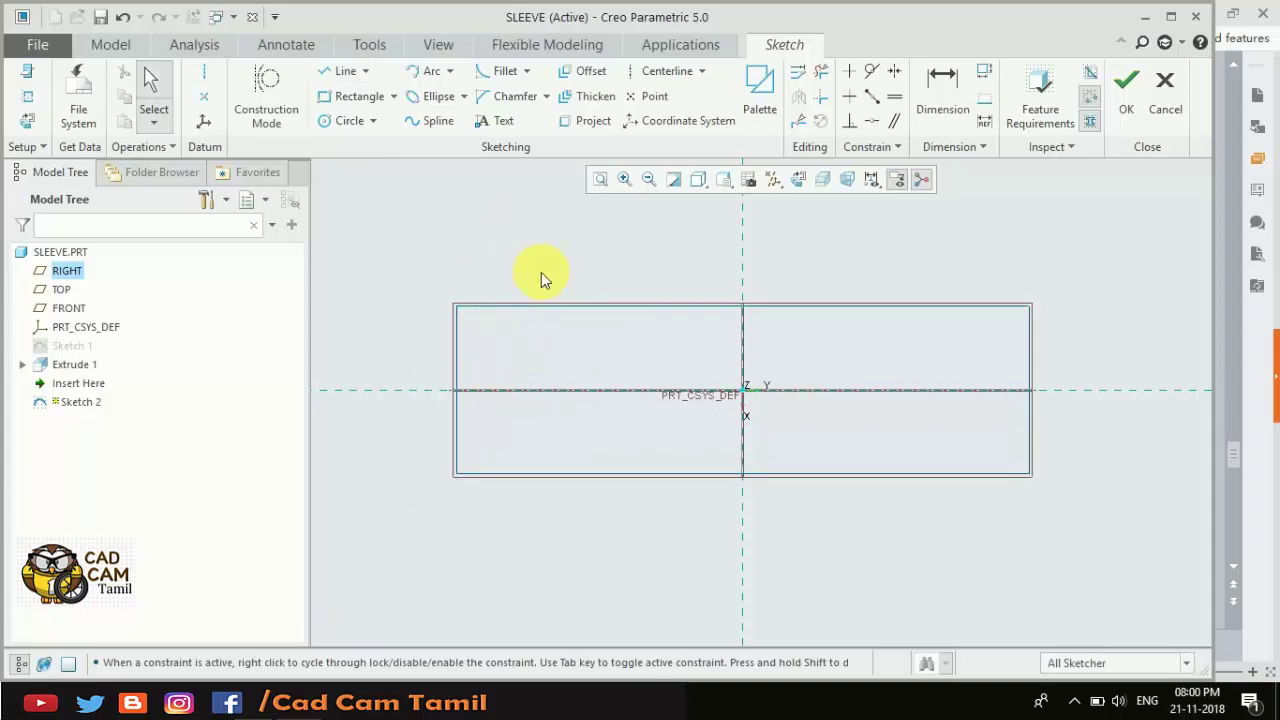
pyautogui.hotkey('alt', 'Tab')
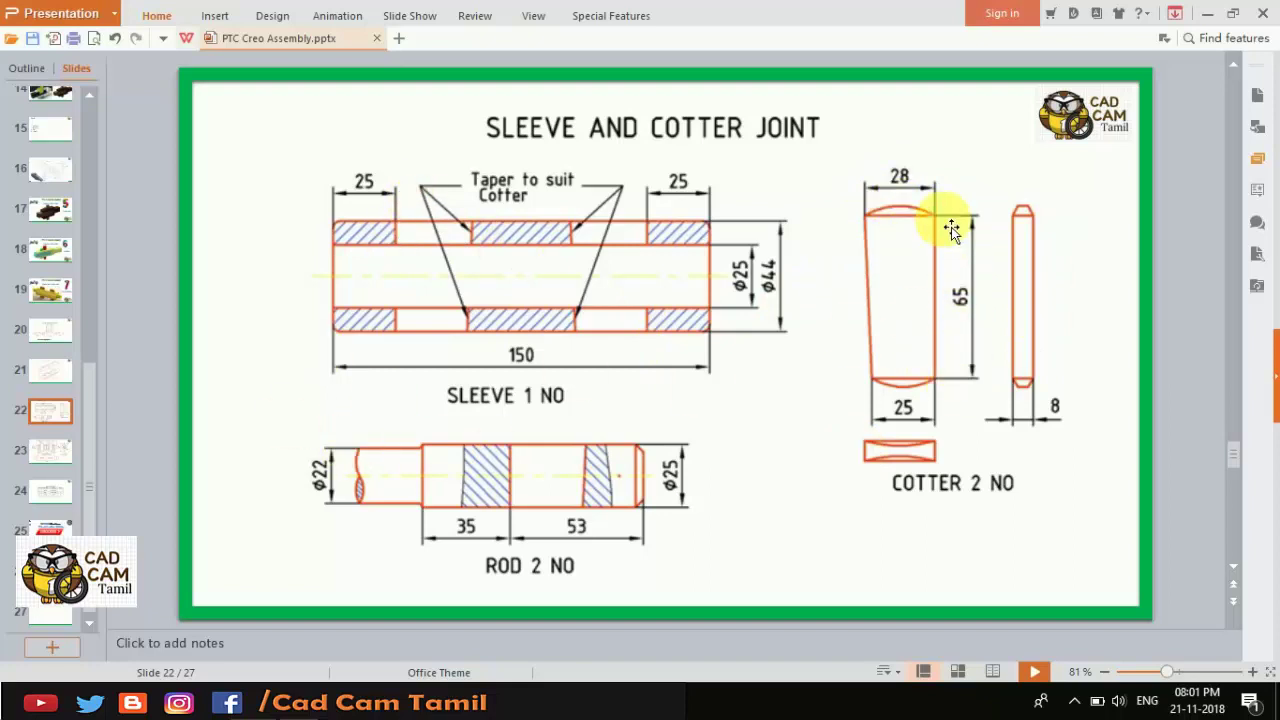
pyautogui.hotkey('alt', 'Tab')
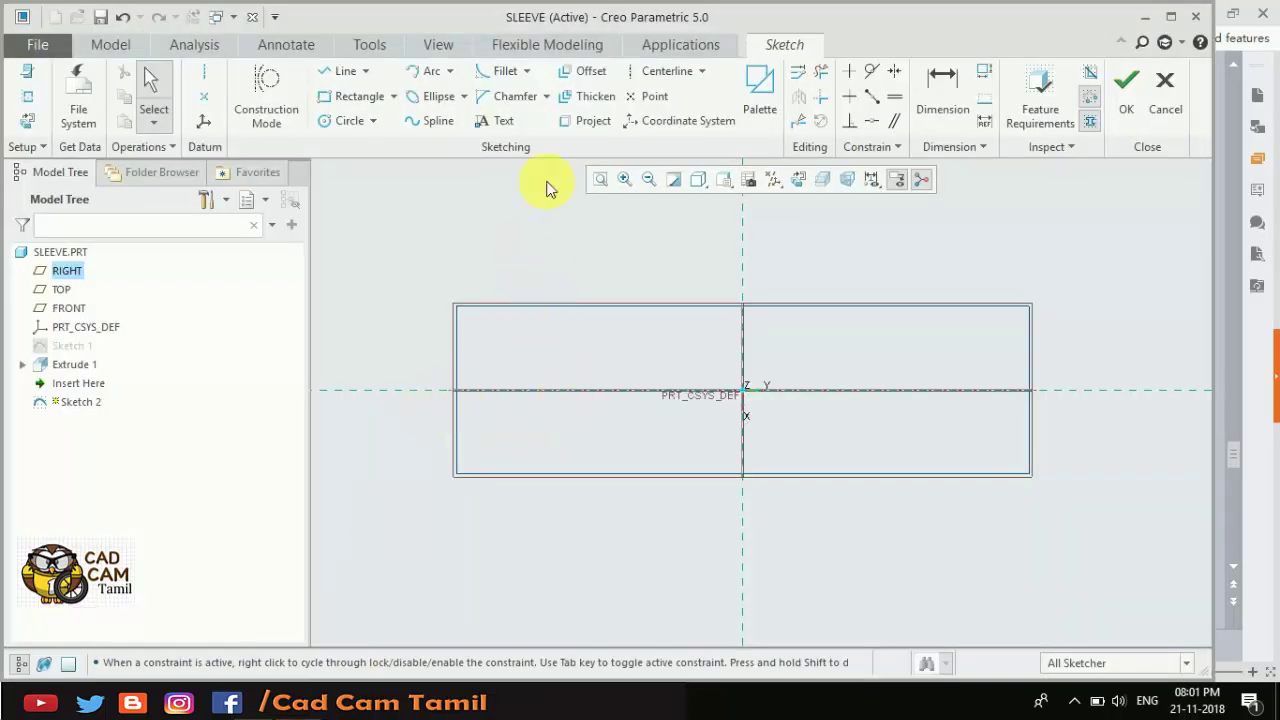
# Try a centerline on the horizontal reference, cancel it, and restore the sketching commands.
pyautogui.click(660, 71)
pyautogui.click(816, 389)
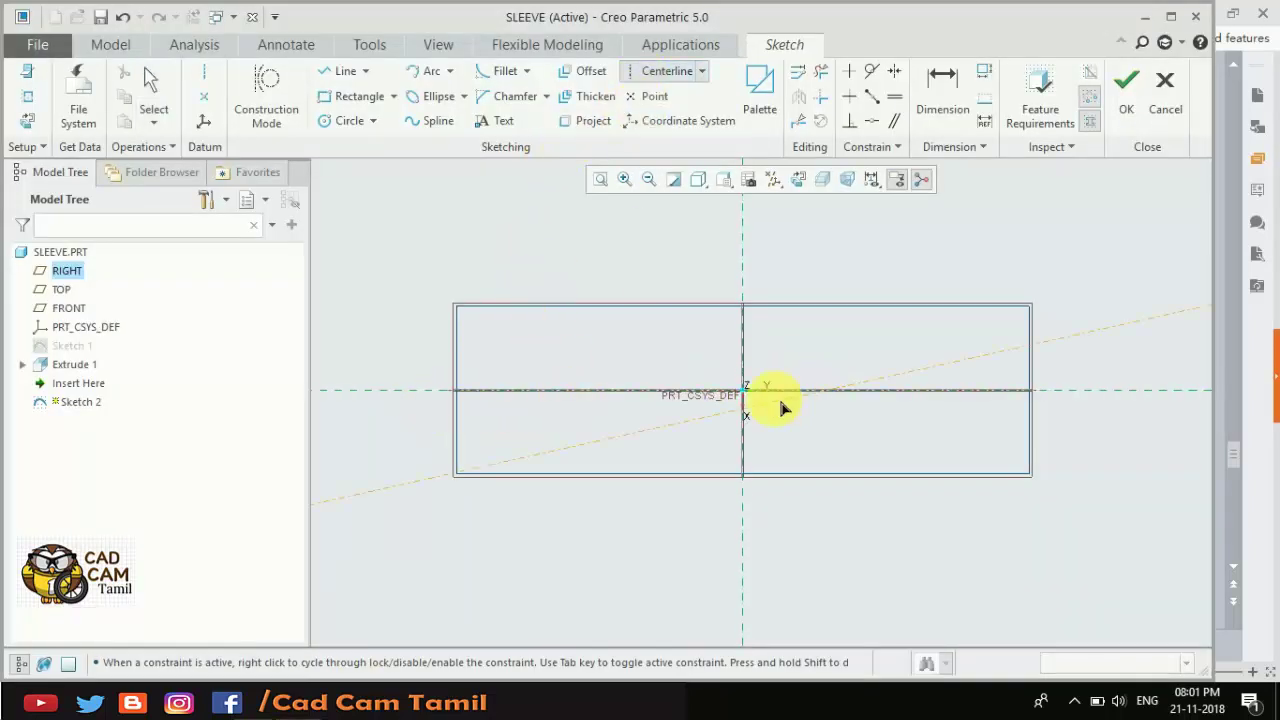
pyautogui.middleClick(690, 405)
pyautogui.click(350, 46)
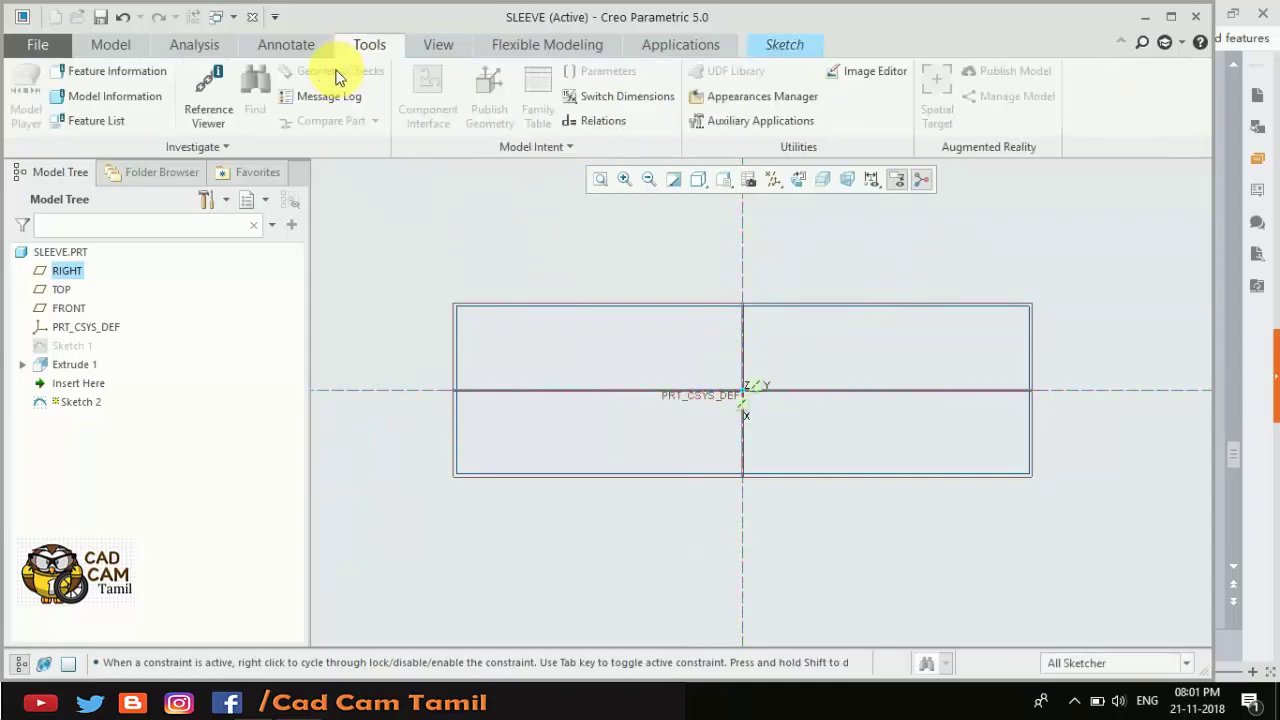
pyautogui.click(128, 46)
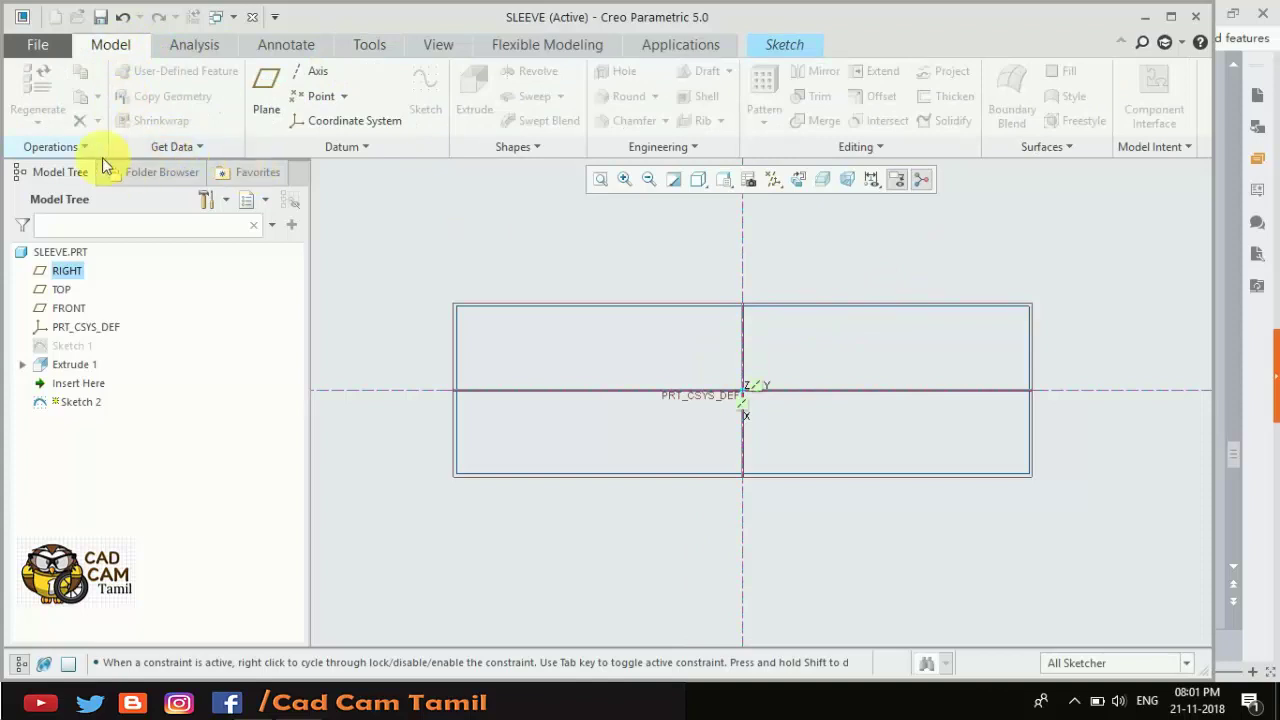
pyautogui.click(787, 46)
# Draw a closed tapered four-sided cotter outline across the sleeve's left part.
pyautogui.click(330, 75)
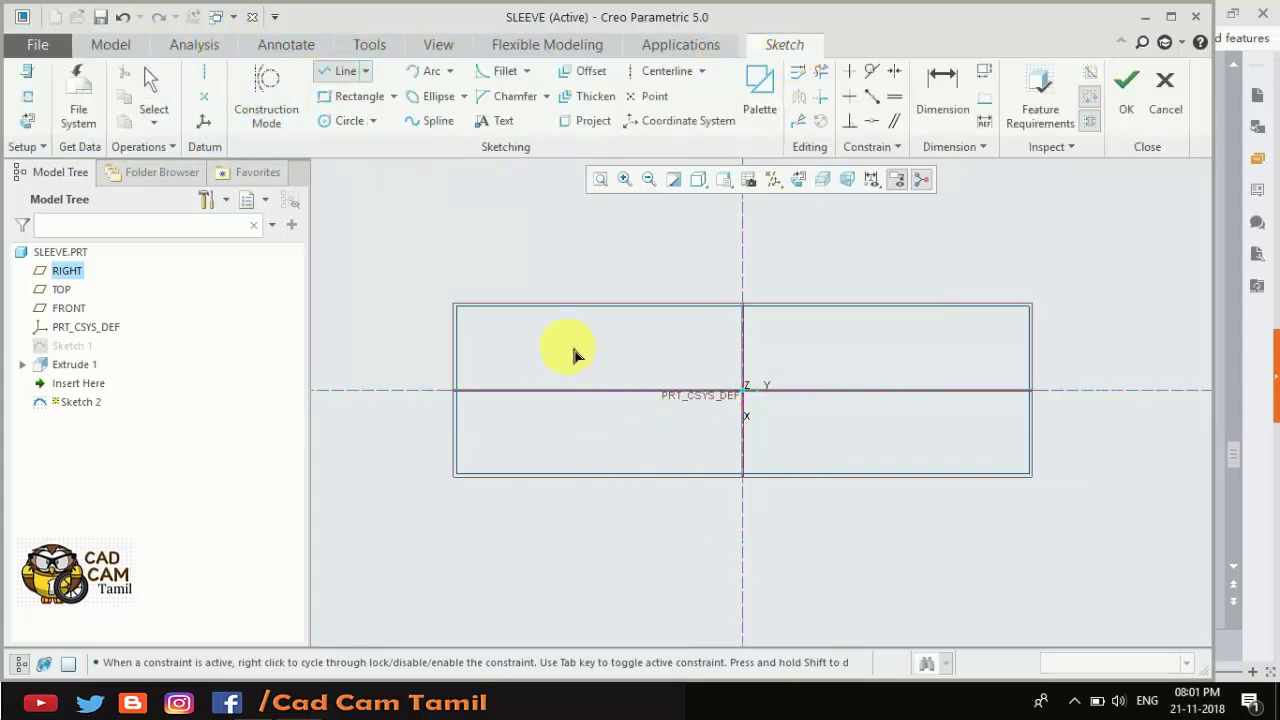
pyautogui.click(528, 247)
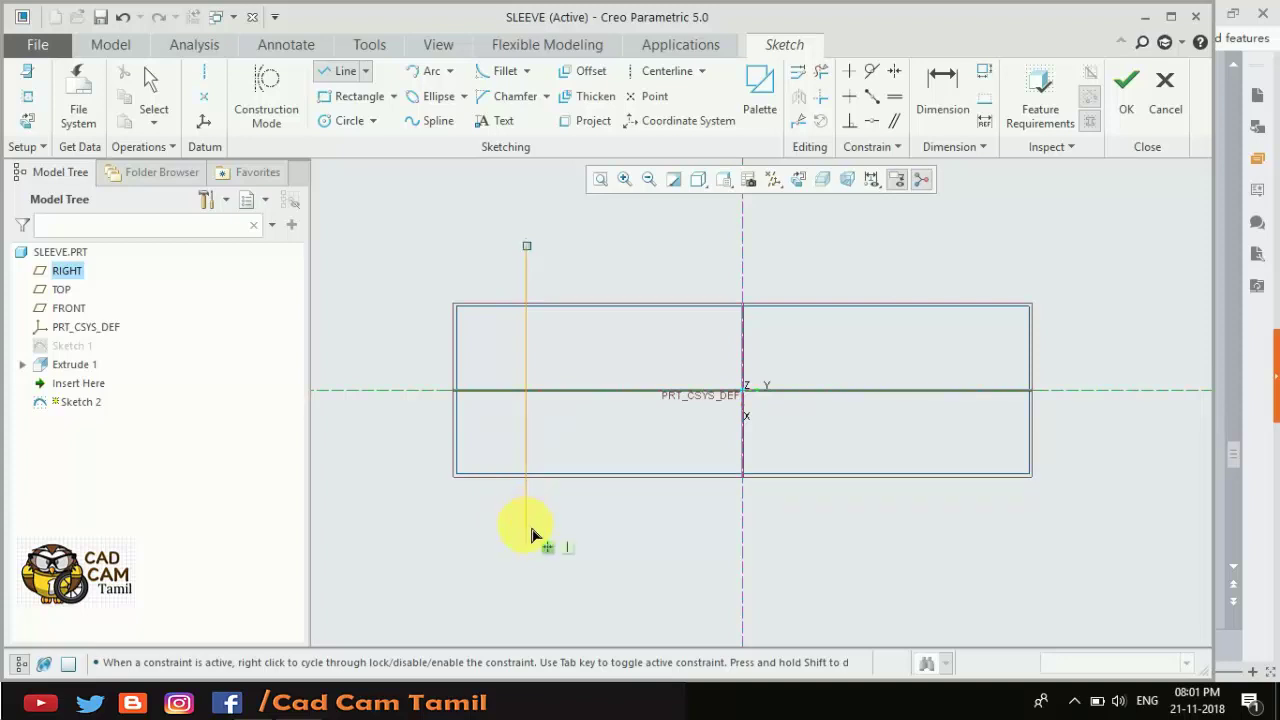
pyautogui.click(527, 531)
pyautogui.click(585, 533)
pyautogui.click(603, 247)
pyautogui.click(527, 247)
# Dimension the slot profile's height to 65, checking the reference slide.
pyautogui.middleClick(458, 253)
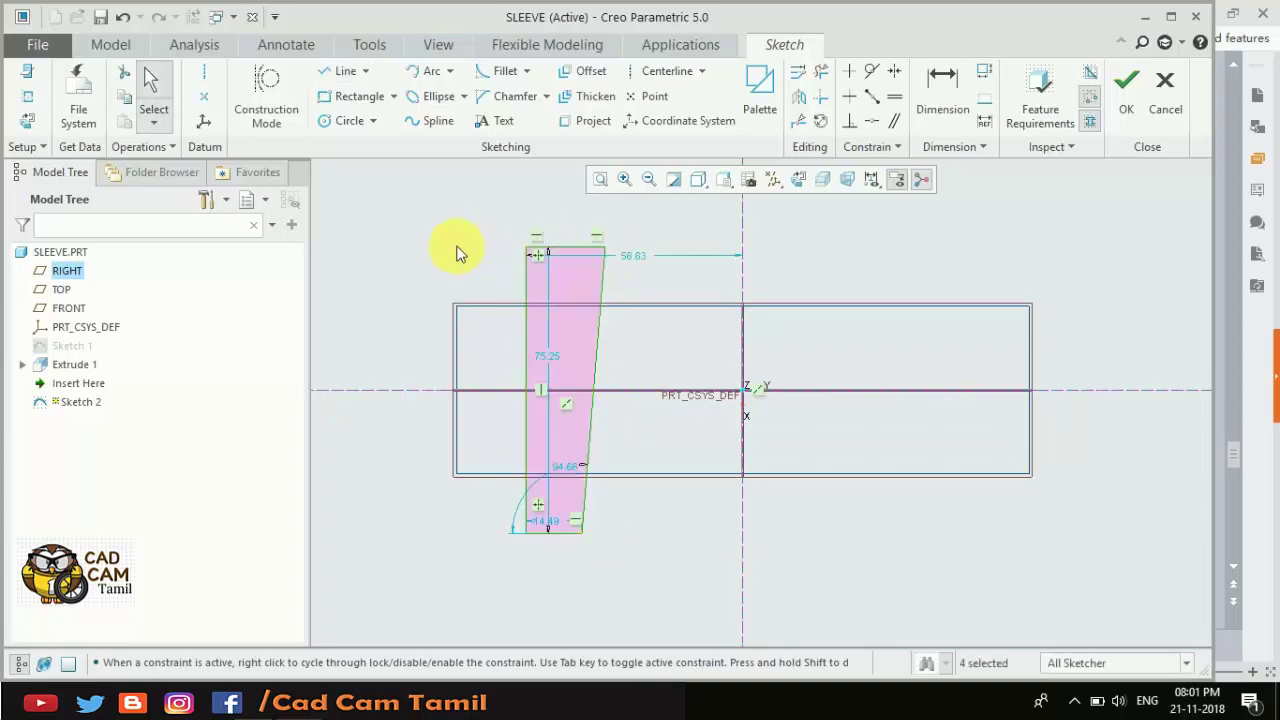
pyautogui.click(458, 253)
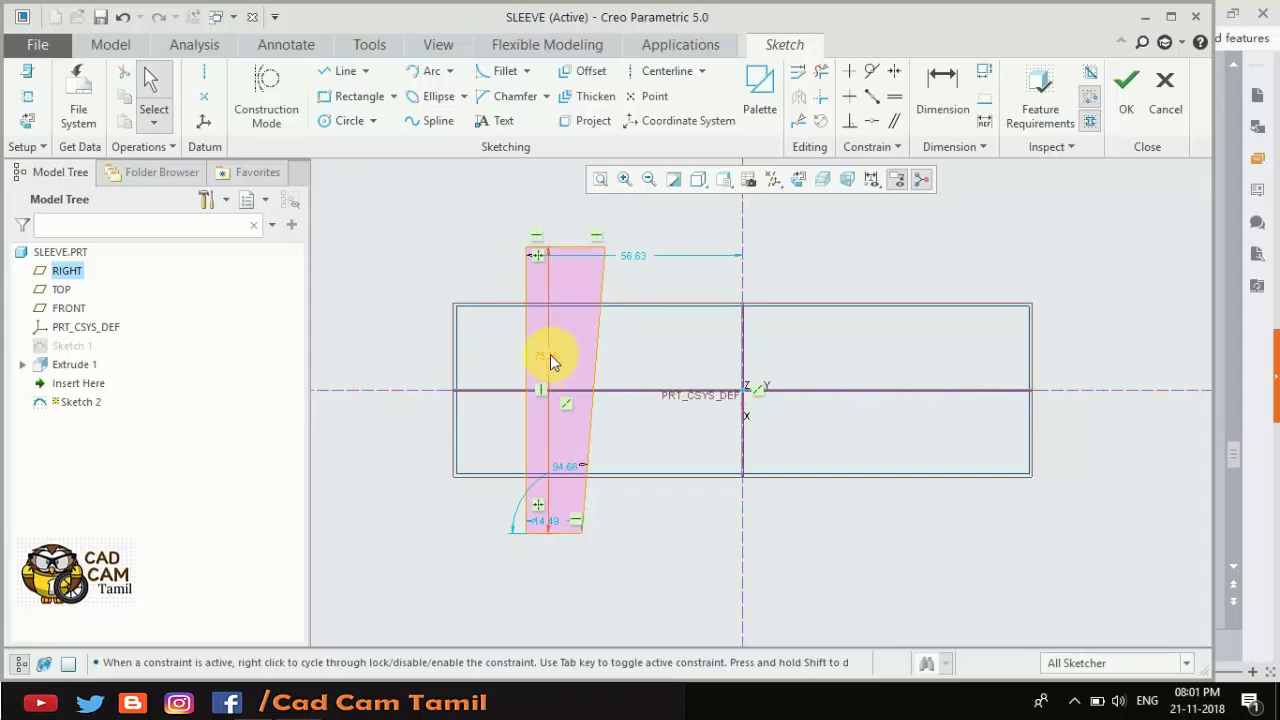
pyautogui.moveTo(553, 362); pyautogui.dragTo(385, 352)
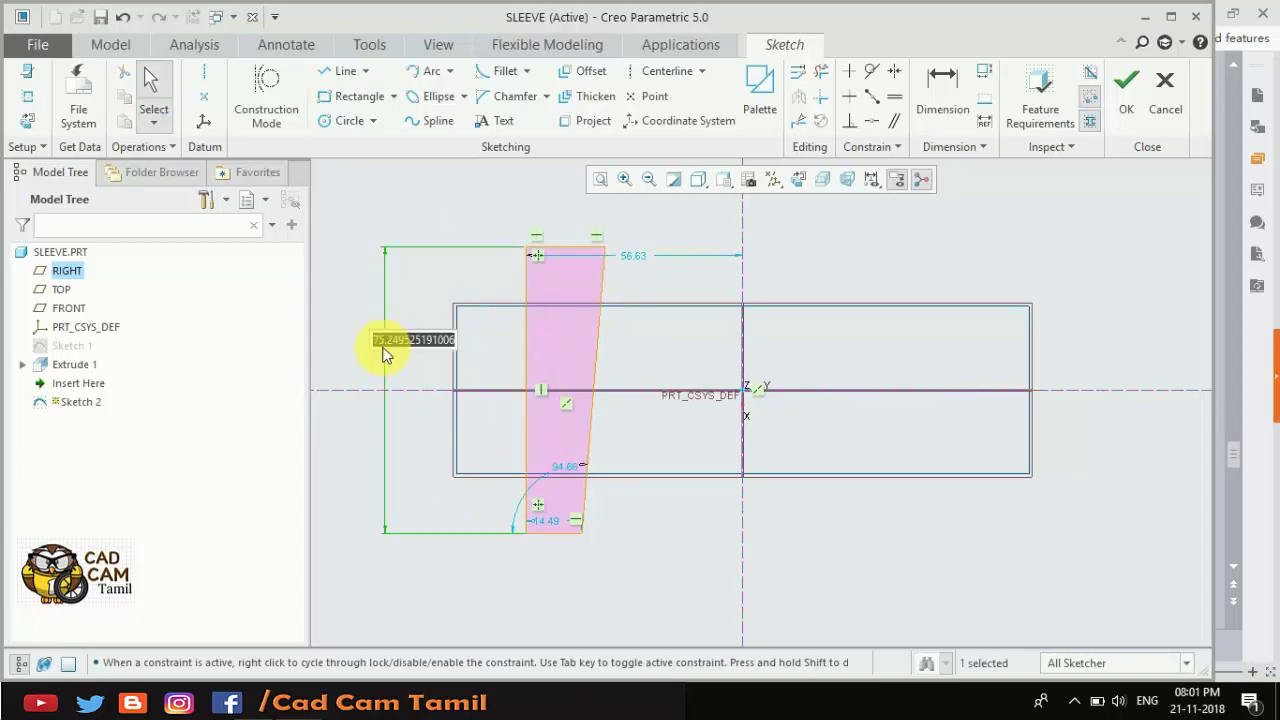
pyautogui.write('65')
pyautogui.press('Return')
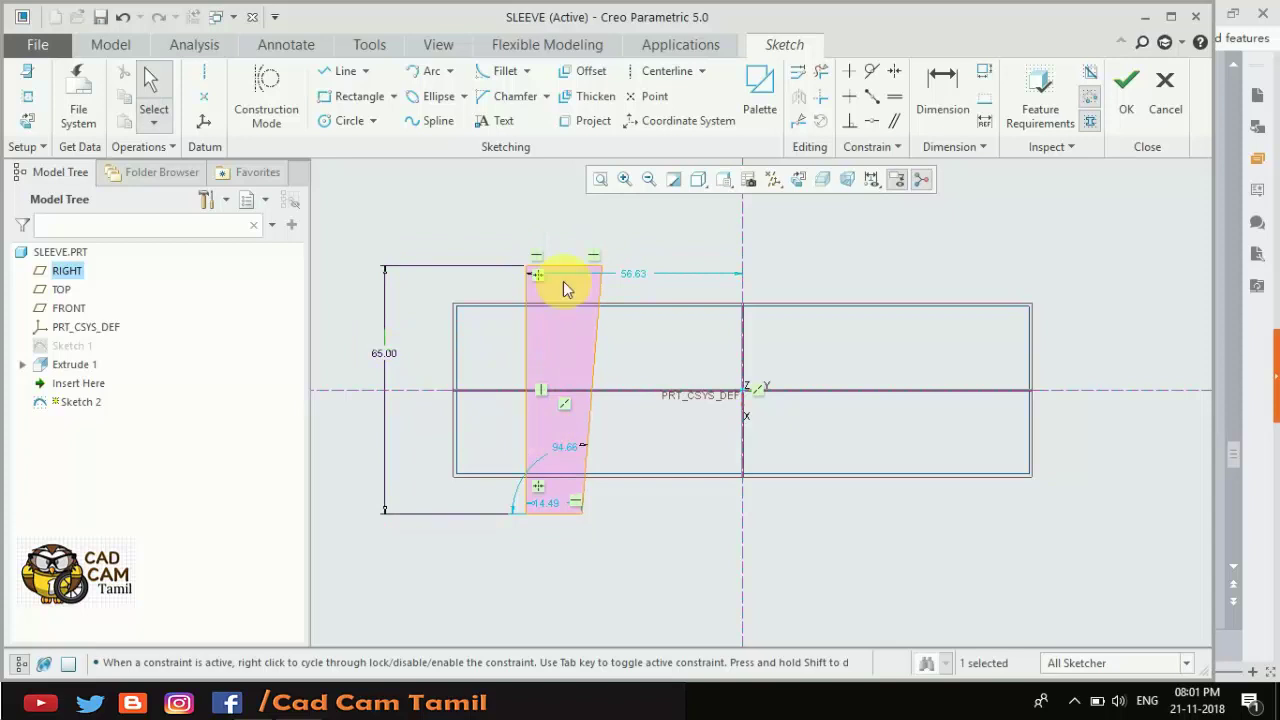
pyautogui.click(272, 700)
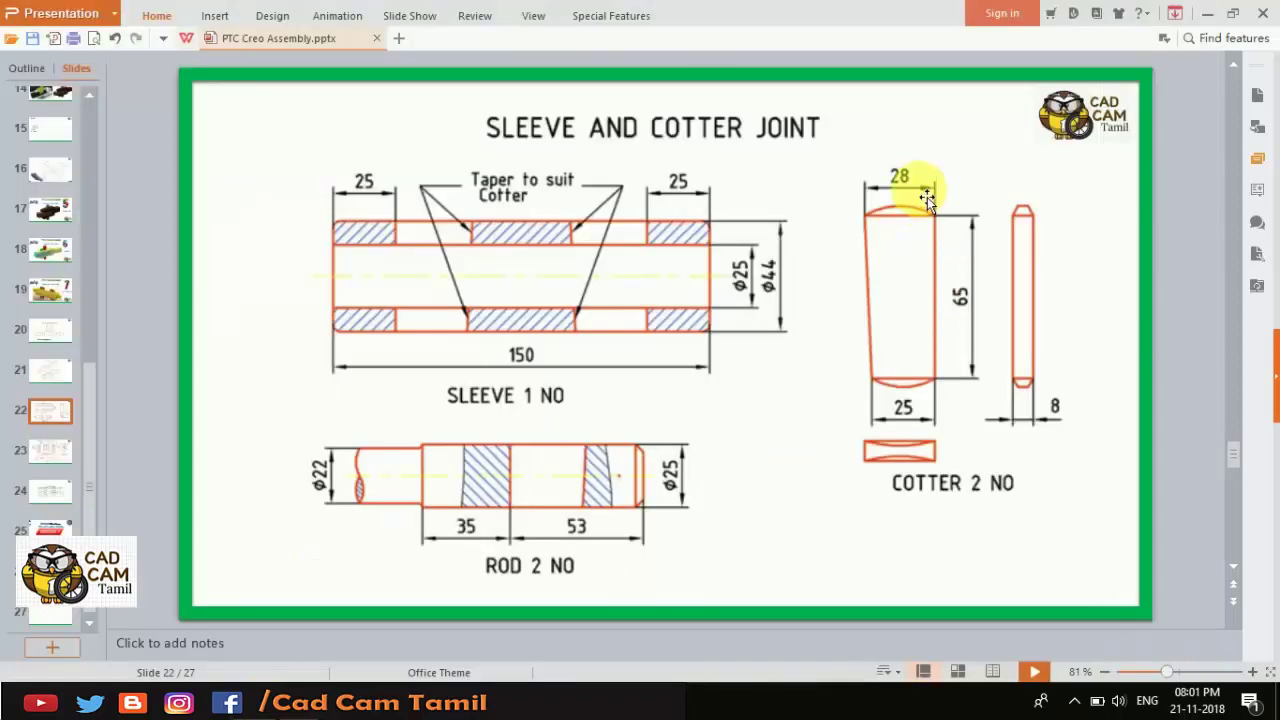
pyautogui.click(300, 700)
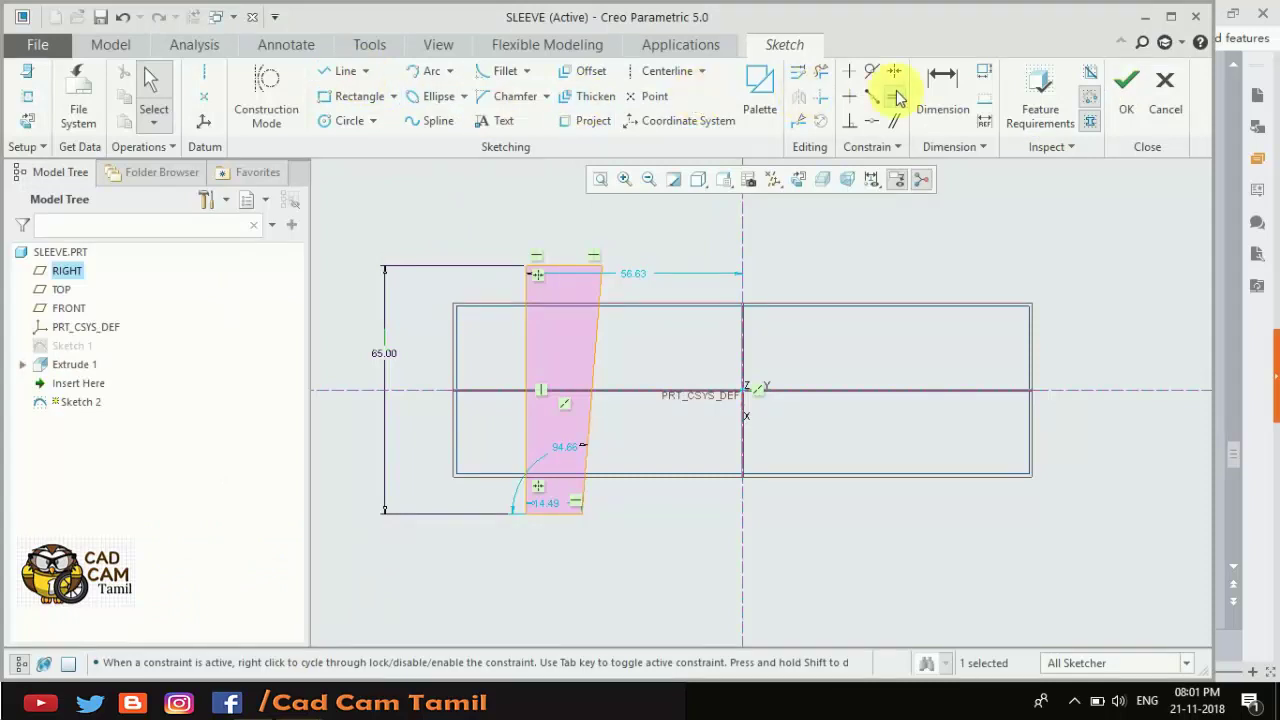
# Dimension the slot's top width to 28 and bottom width to 25.
pyautogui.click(935, 100)
pyautogui.click(565, 266)
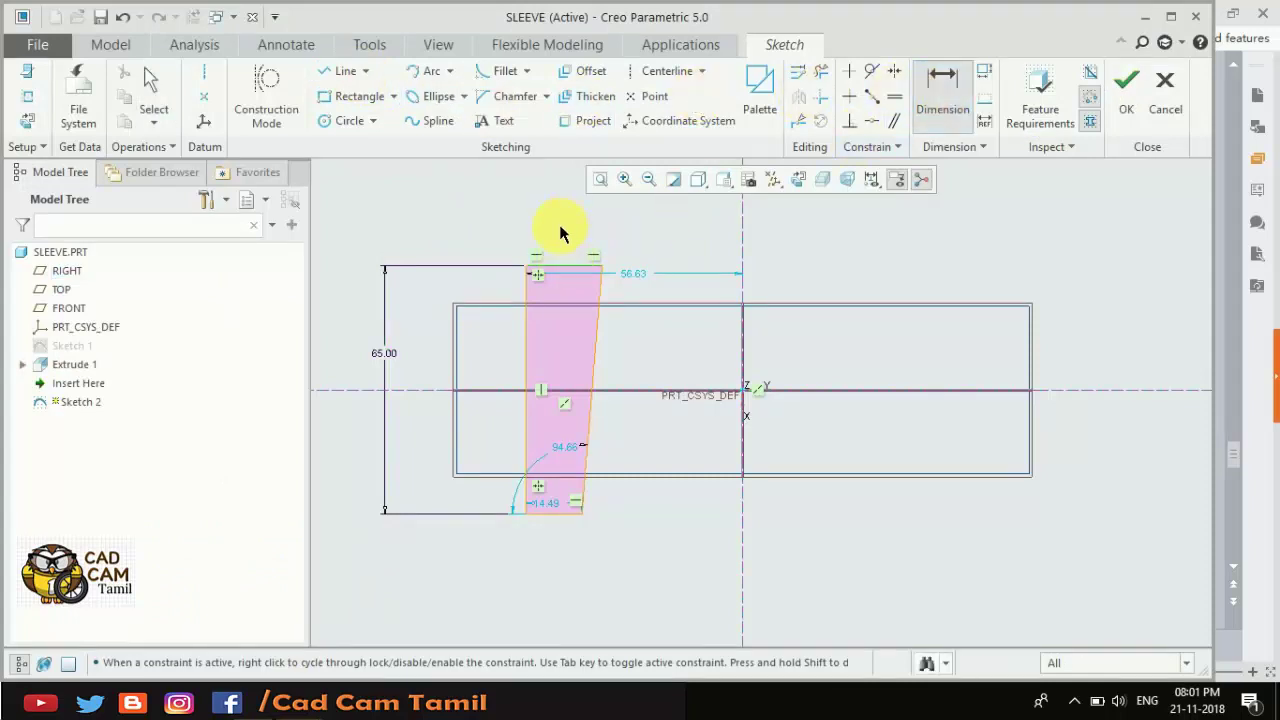
pyautogui.middleClick(562, 228)
pyautogui.write('28')
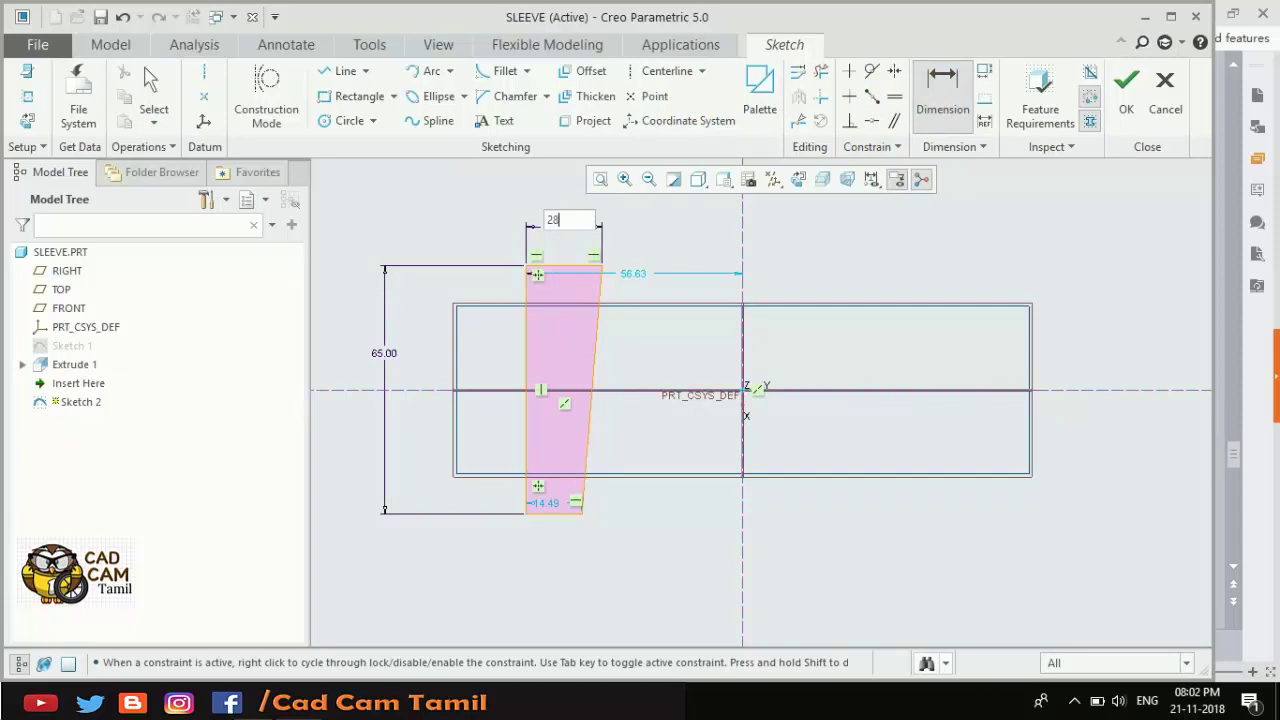
pyautogui.press('Return')
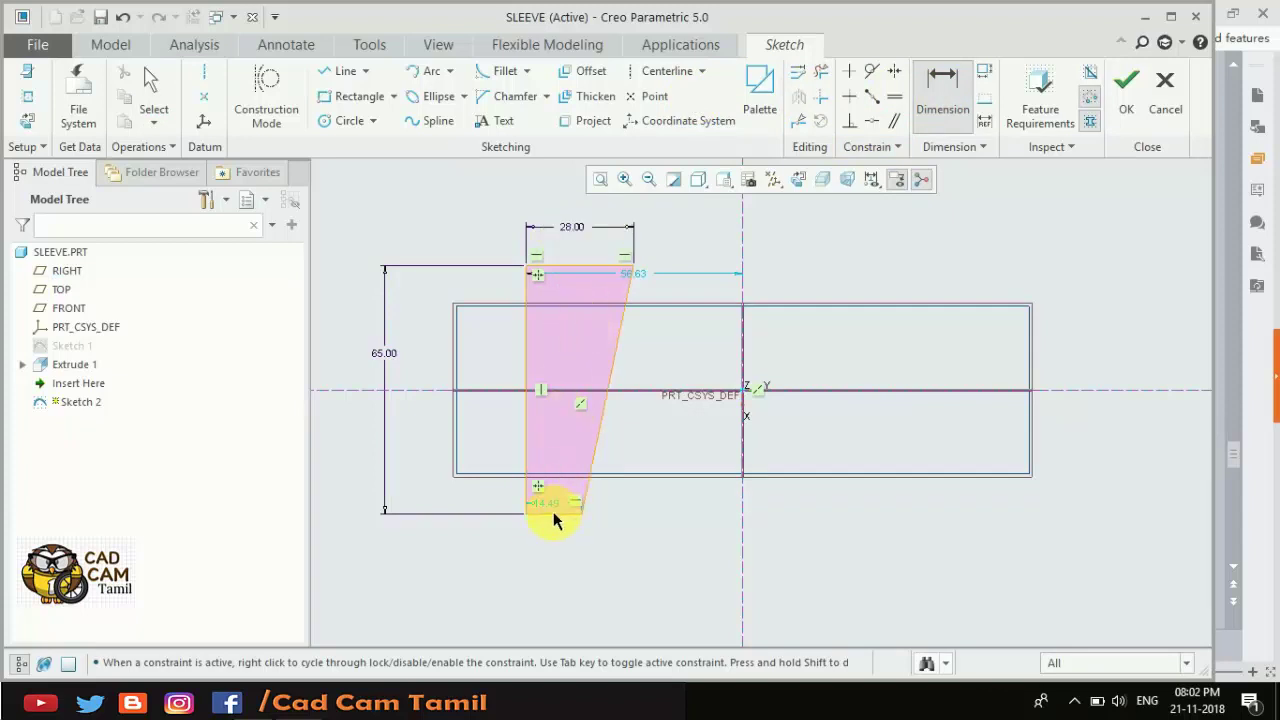
pyautogui.click(553, 512)
pyautogui.middleClick(575, 545)
pyautogui.write('25')
pyautogui.press('Return')
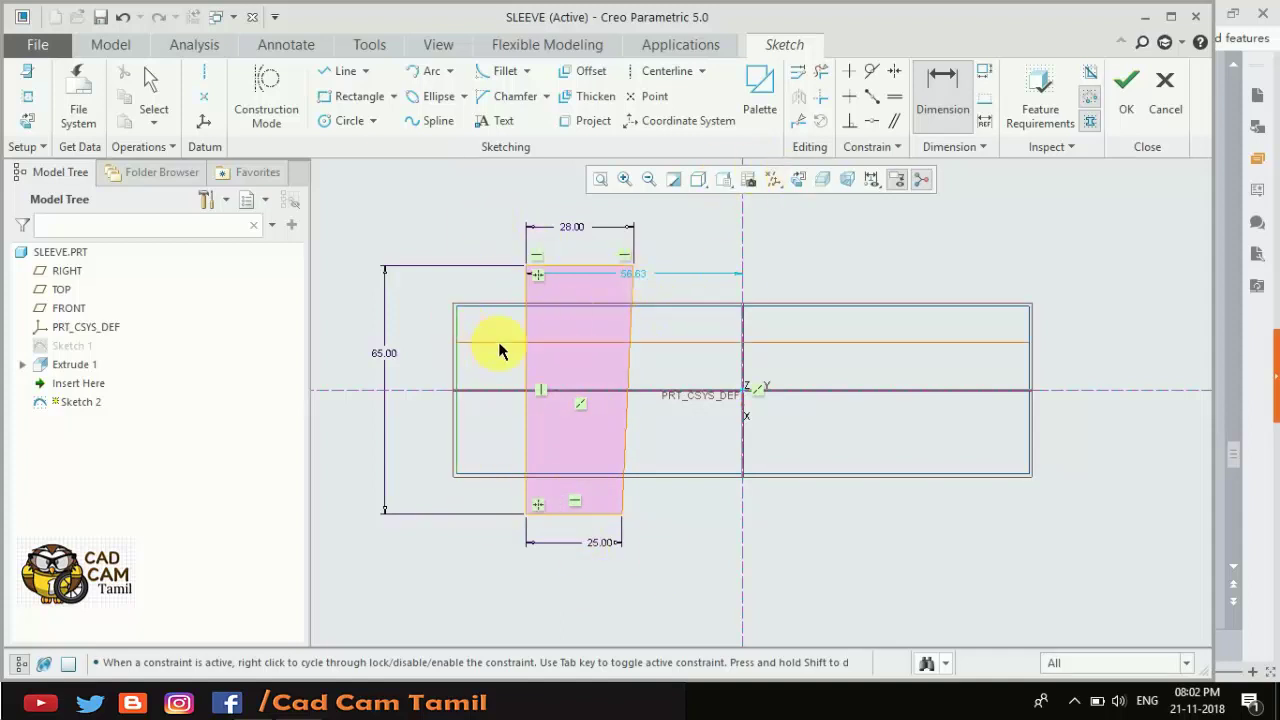
# Set the slot's offset from the sleeve's left end to 25.
pyautogui.middleClick(493, 285)
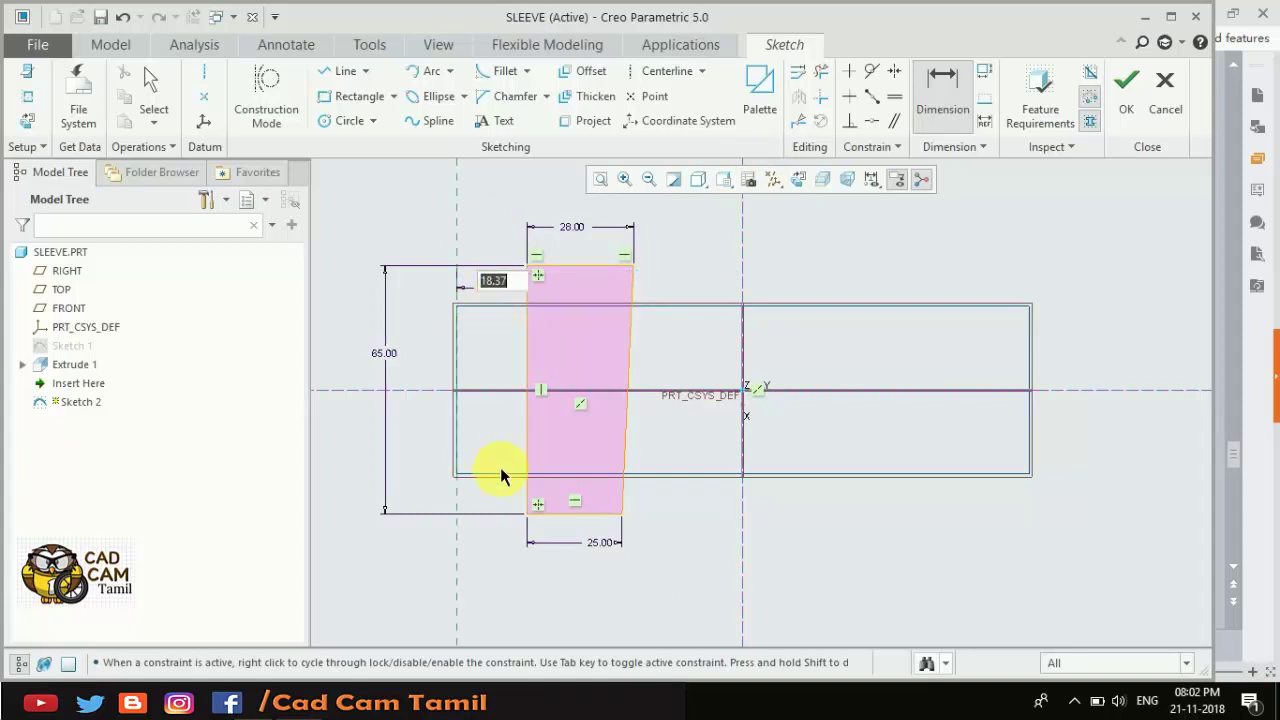
pyautogui.write('20')
pyautogui.write('5')
pyautogui.press('Return')
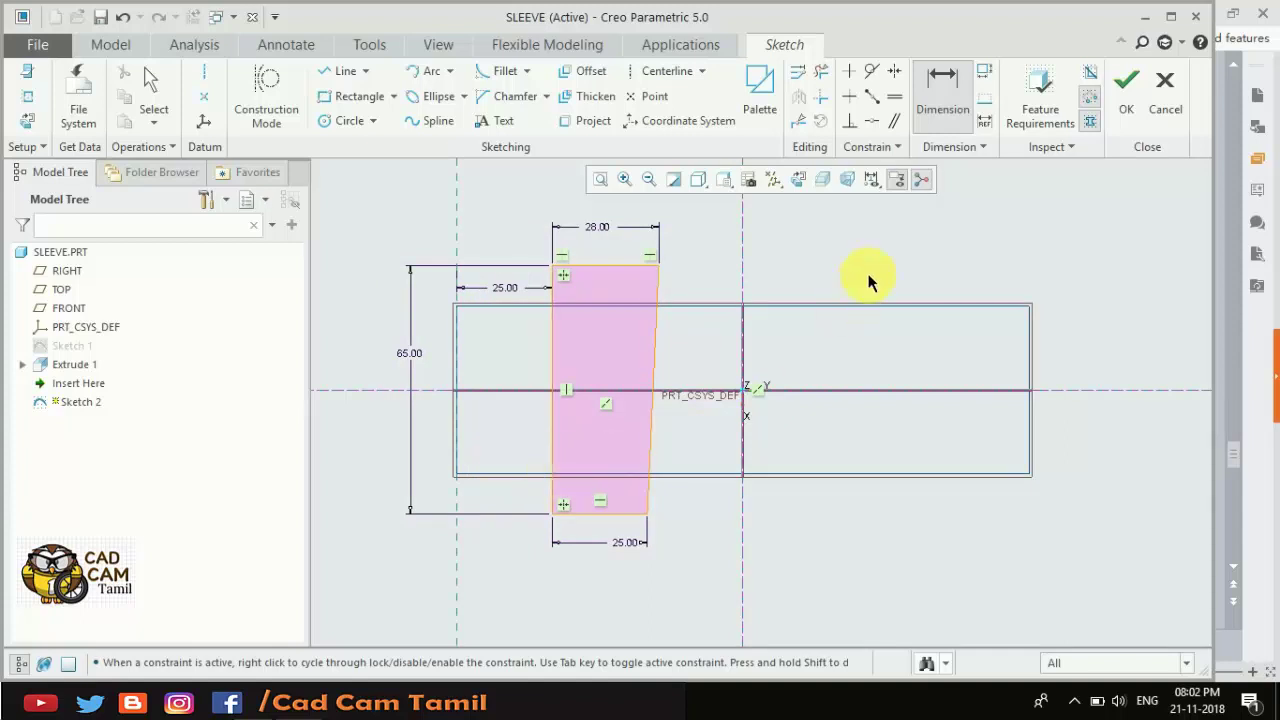
pyautogui.middleClick(816, 276)
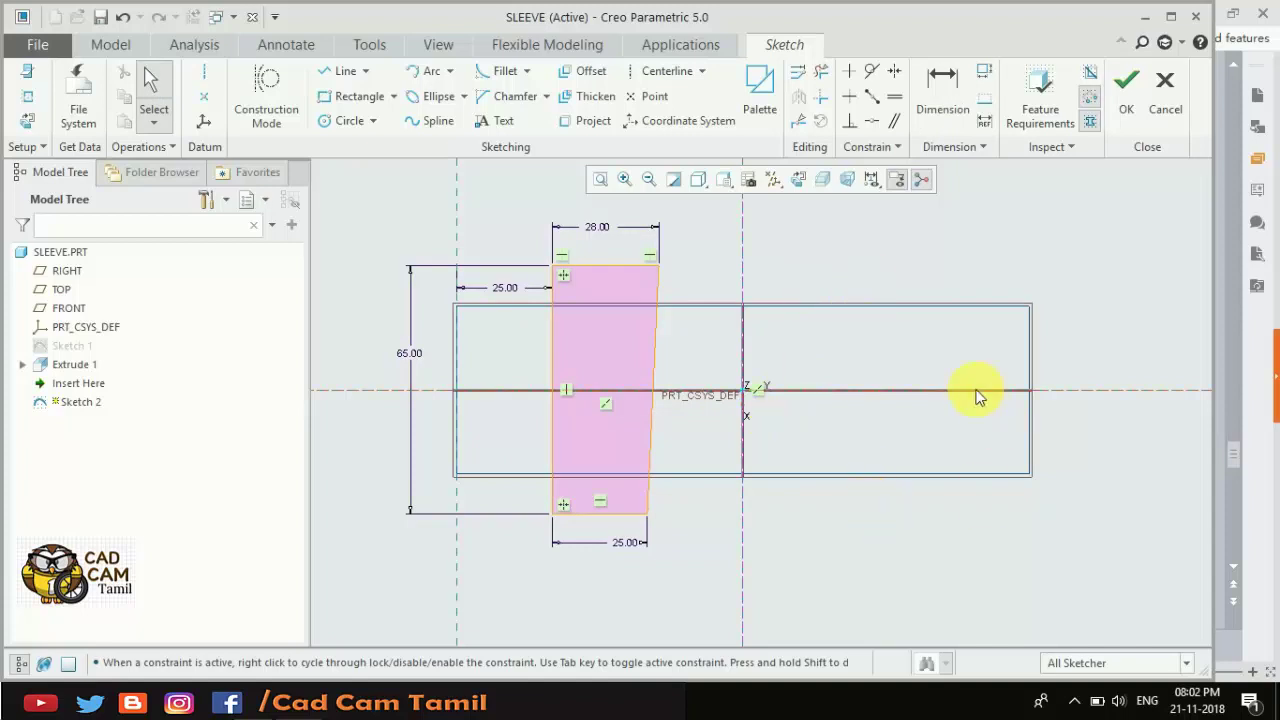
# Mirror the selected tapered slot profile about the vertical centerline and accept Sketch 2.
pyautogui.moveTo(505, 222); pyautogui.dragTo(694, 626)
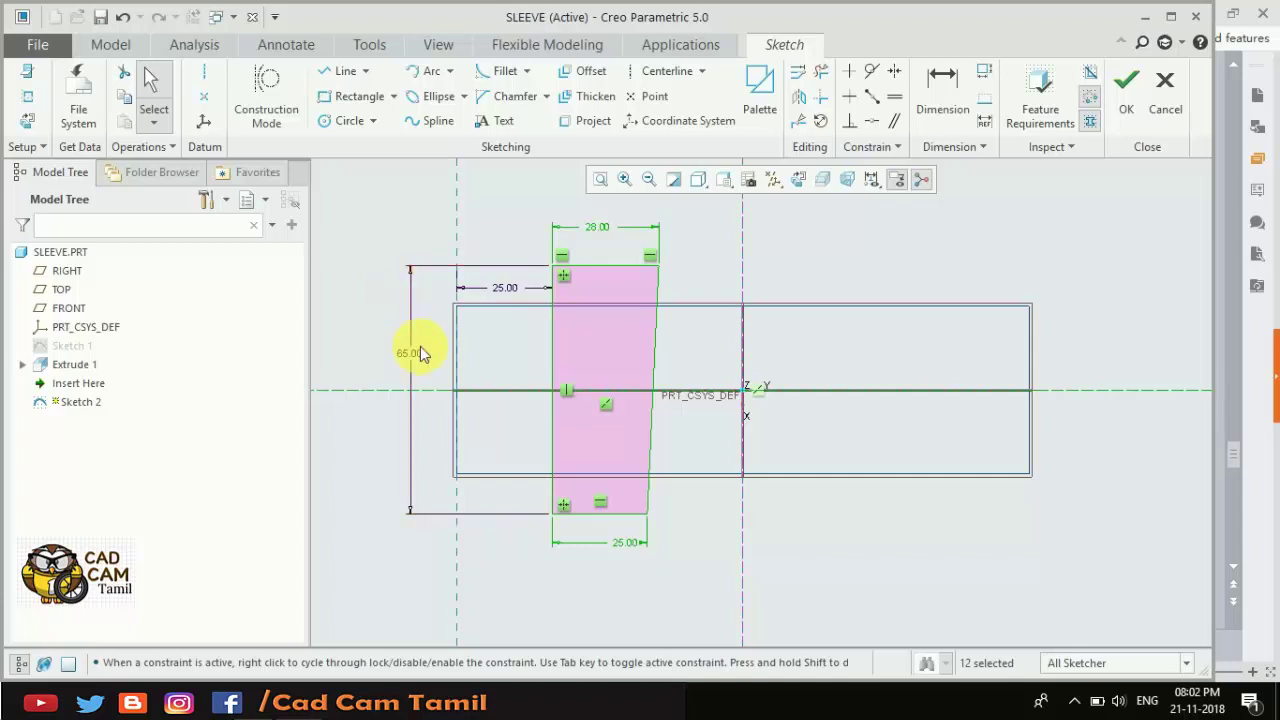
pyautogui.click(800, 97)
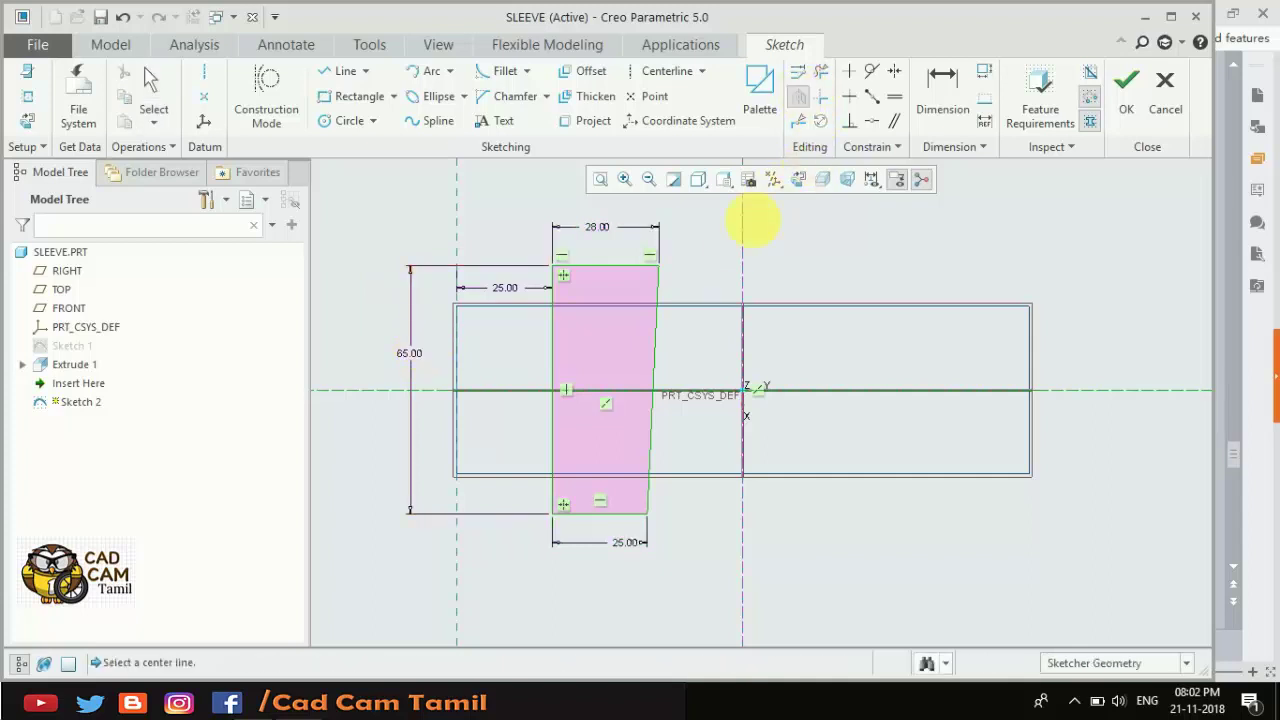
pyautogui.click(742, 253)
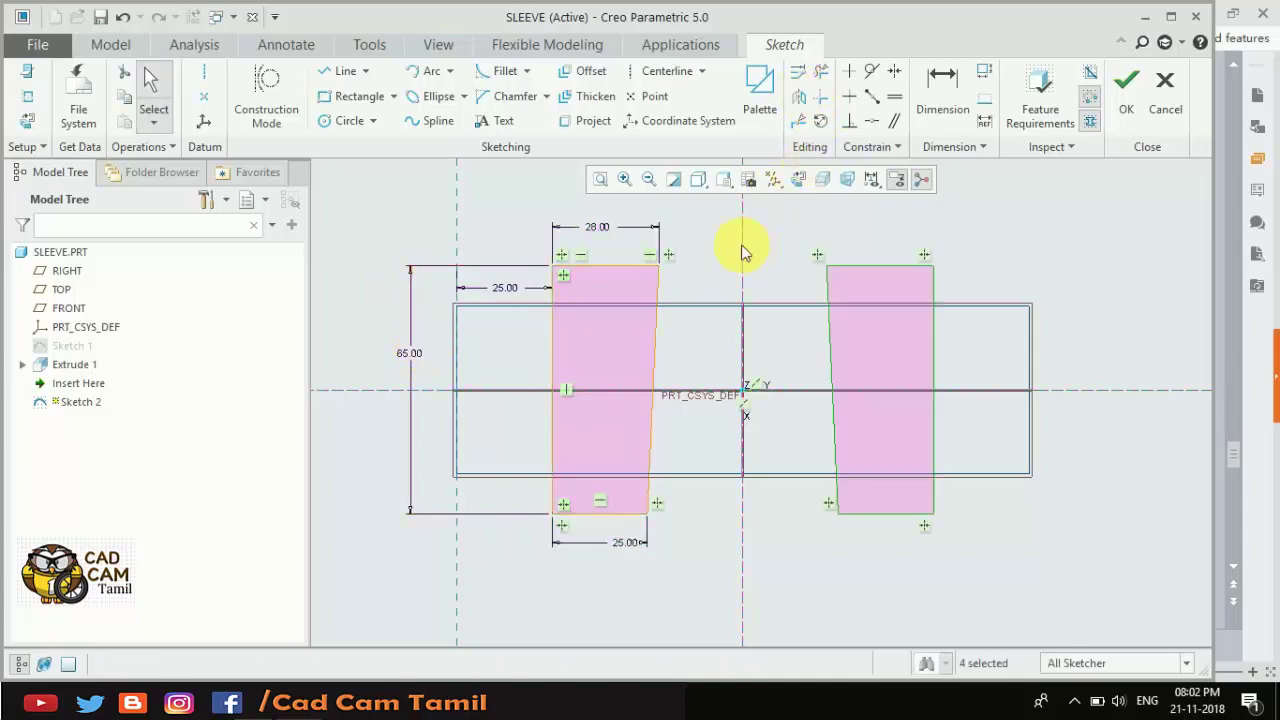
pyautogui.click(994, 223)
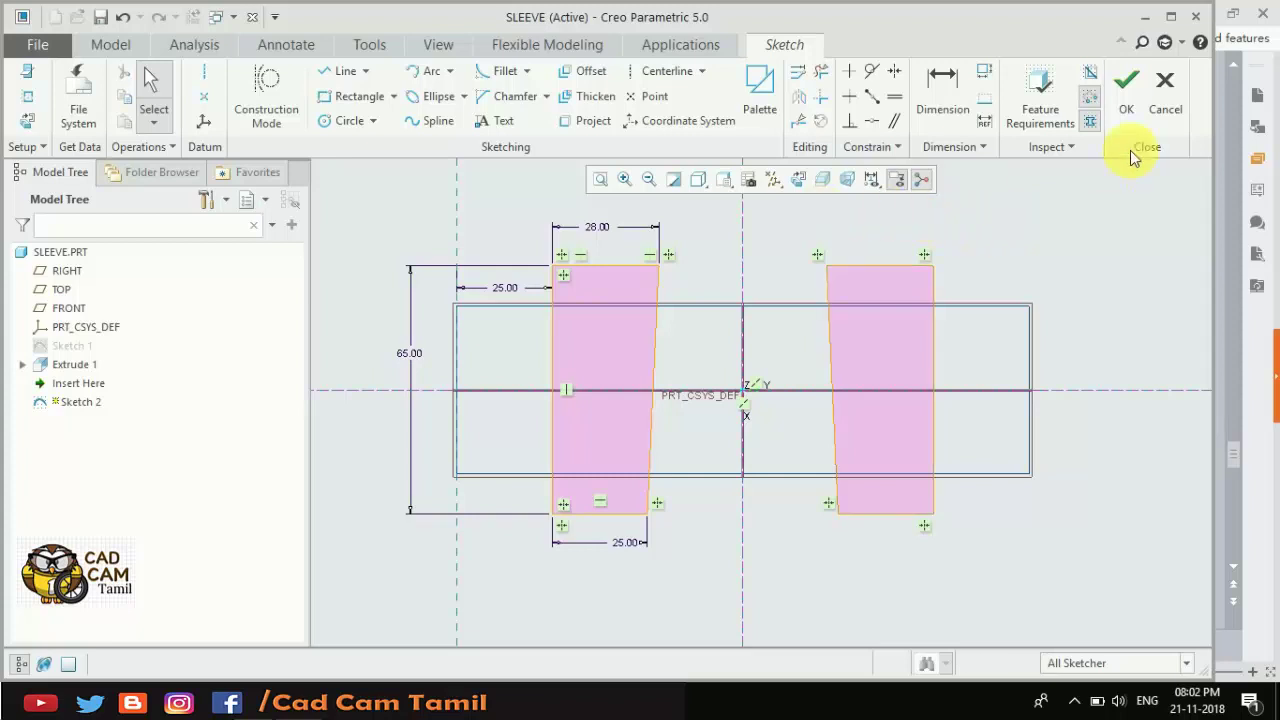
pyautogui.click(1127, 100)
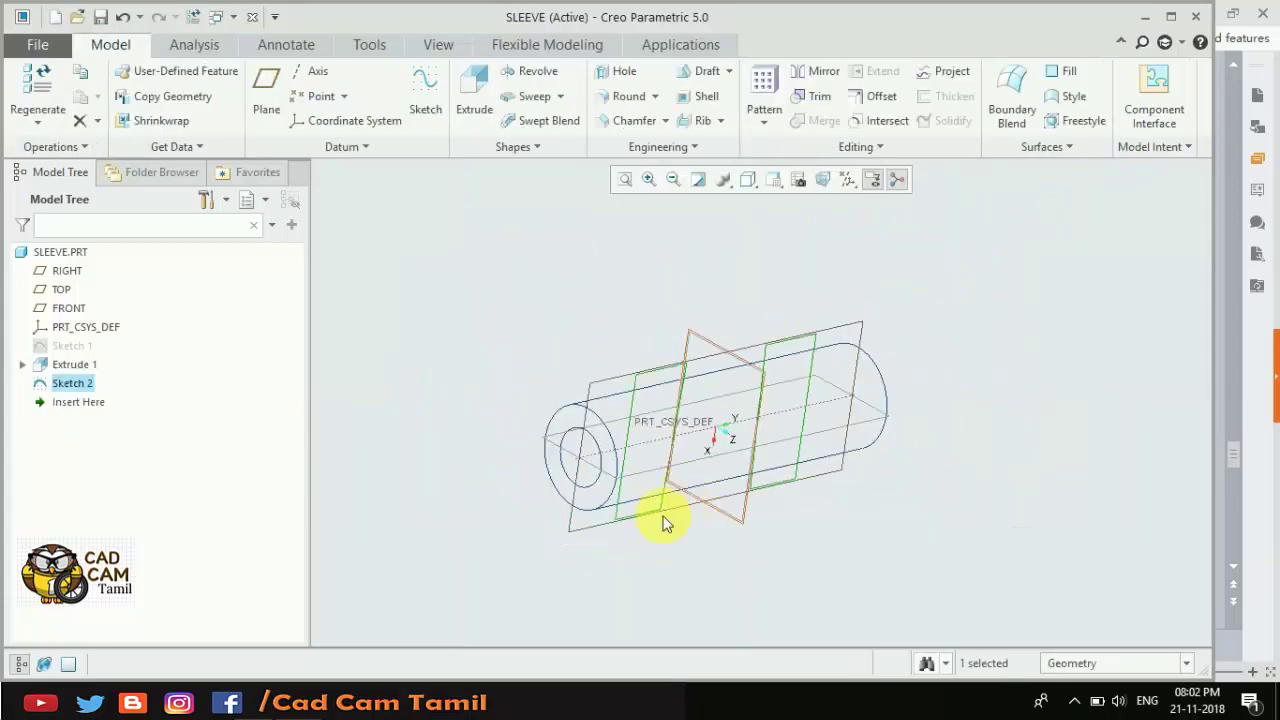
# Shade the model and cut Sketch 2 through the sleeve, 8 mm deep and symmetric about the sketch plane.
pyautogui.click(748, 180)
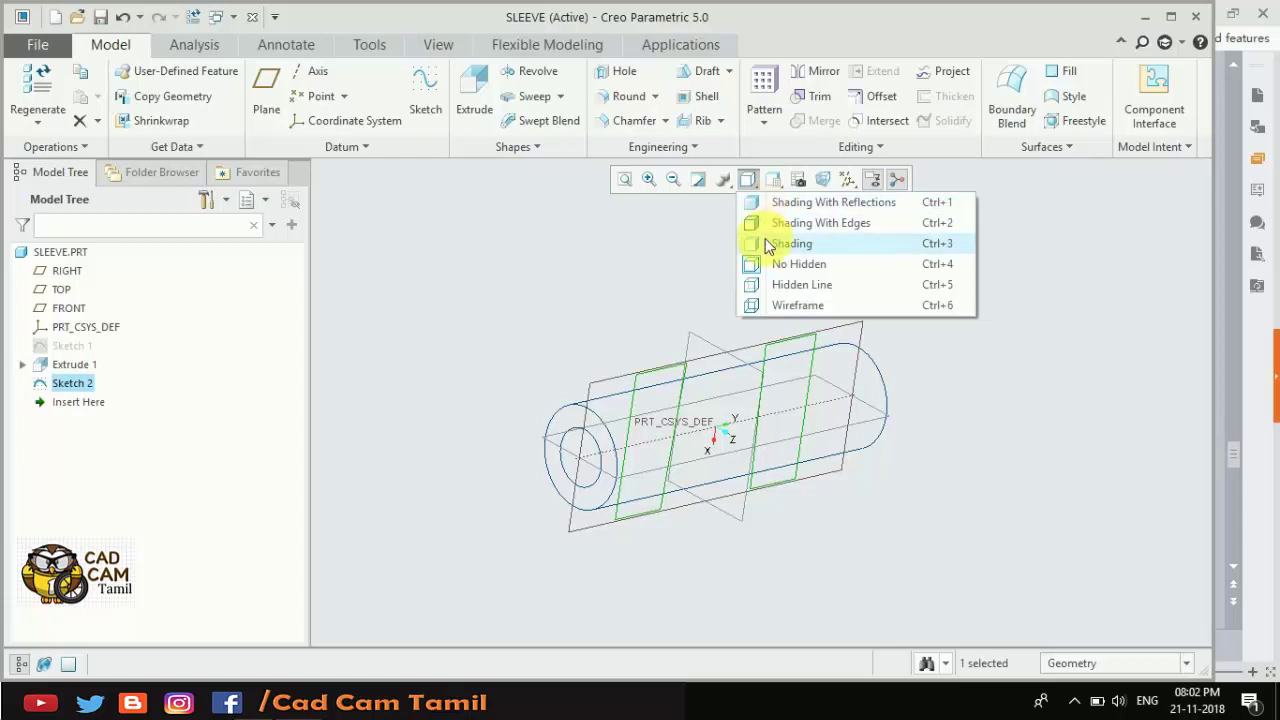
pyautogui.click(768, 246)
pyautogui.click(474, 95)
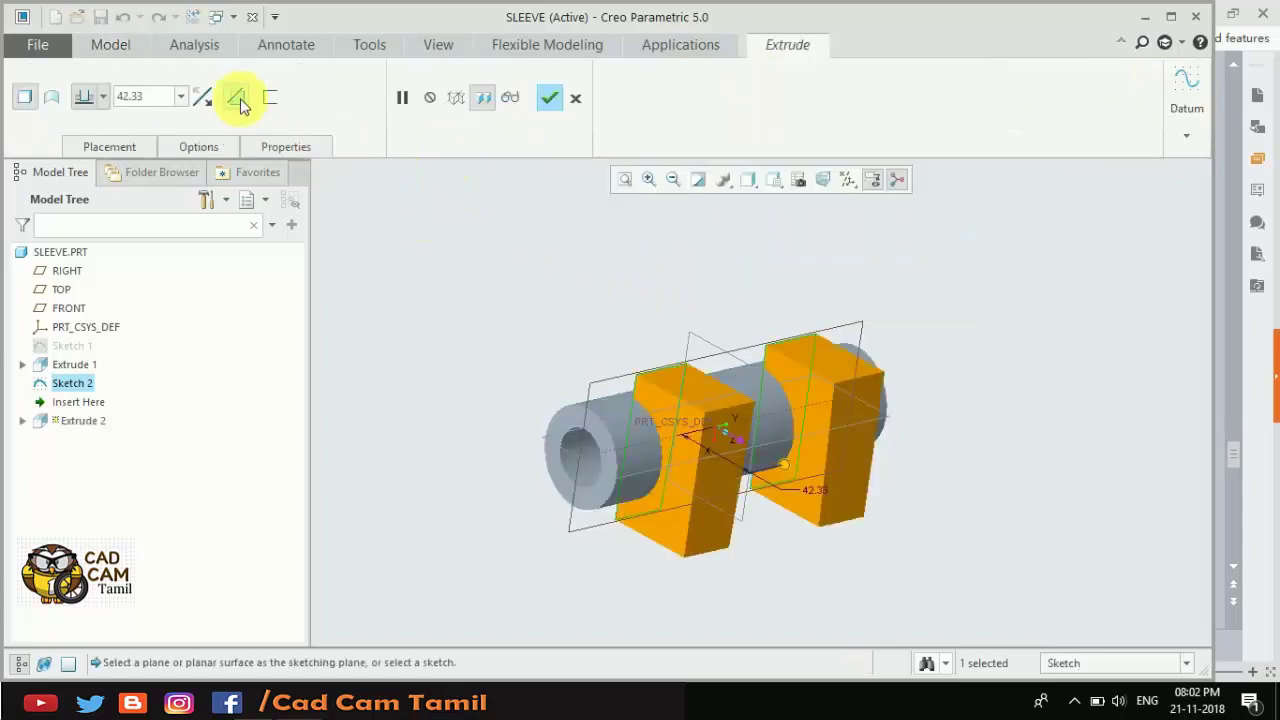
pyautogui.click(236, 96)
pyautogui.doubleClick(160, 96)
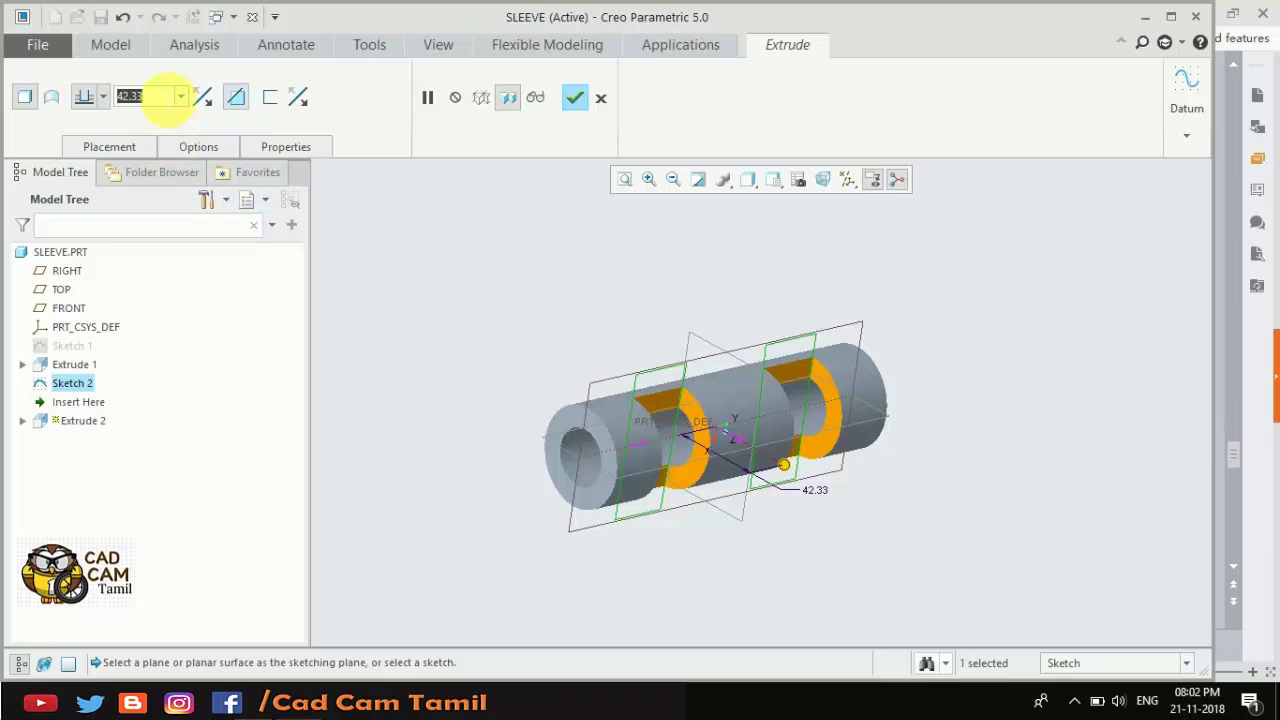
pyautogui.write('8')
pyautogui.press('Return')
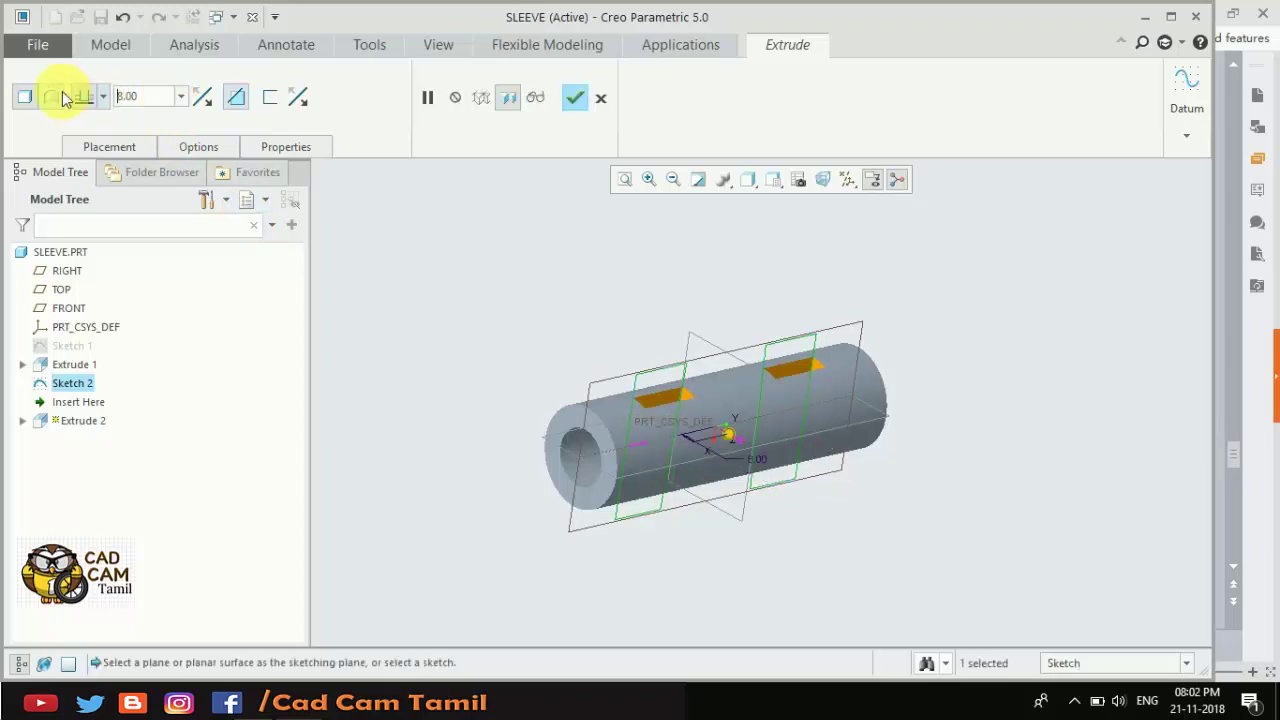
pyautogui.click(90, 96)
pyautogui.click(87, 152)
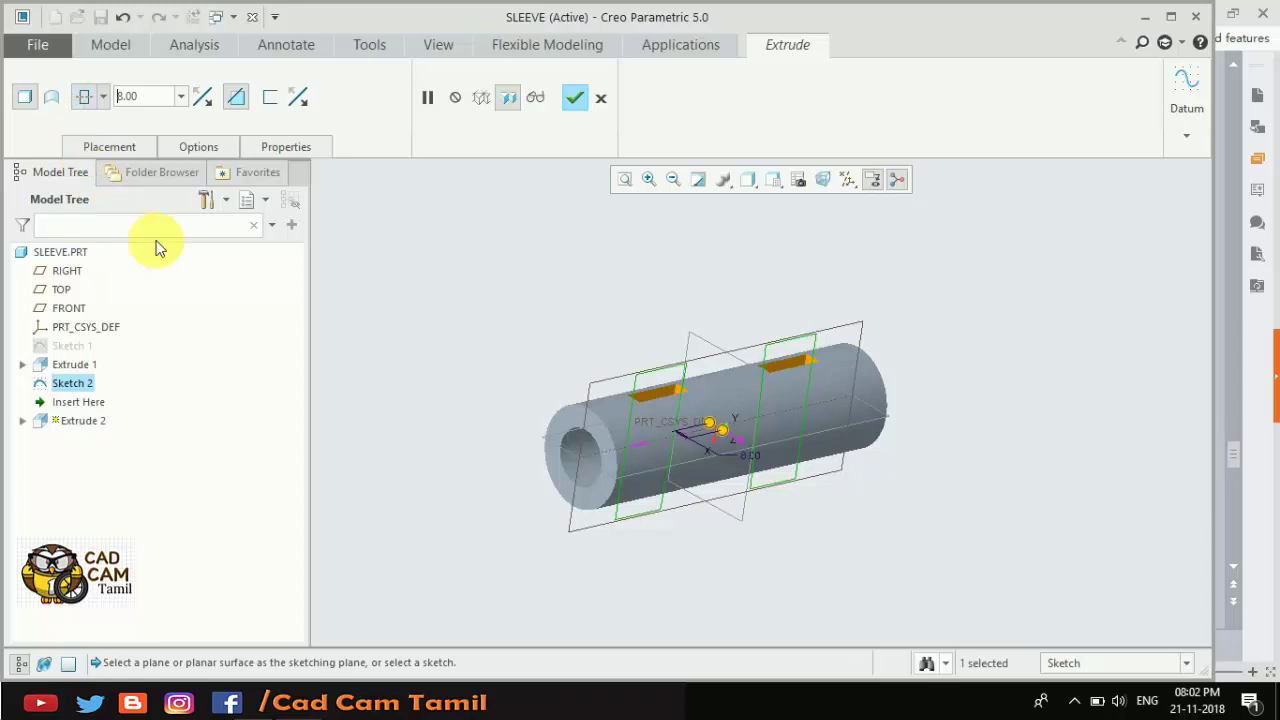
pyautogui.moveTo(543, 343)
pyautogui.mouseDown(button='middle')
pyautogui.moveTo(539, 324)
pyautogui.moveTo(494, 329)
pyautogui.moveTo(500, 366)
pyautogui.moveTo(486, 340)
pyautogui.moveTo(495, 352)
pyautogui.mouseUp(button='middle')
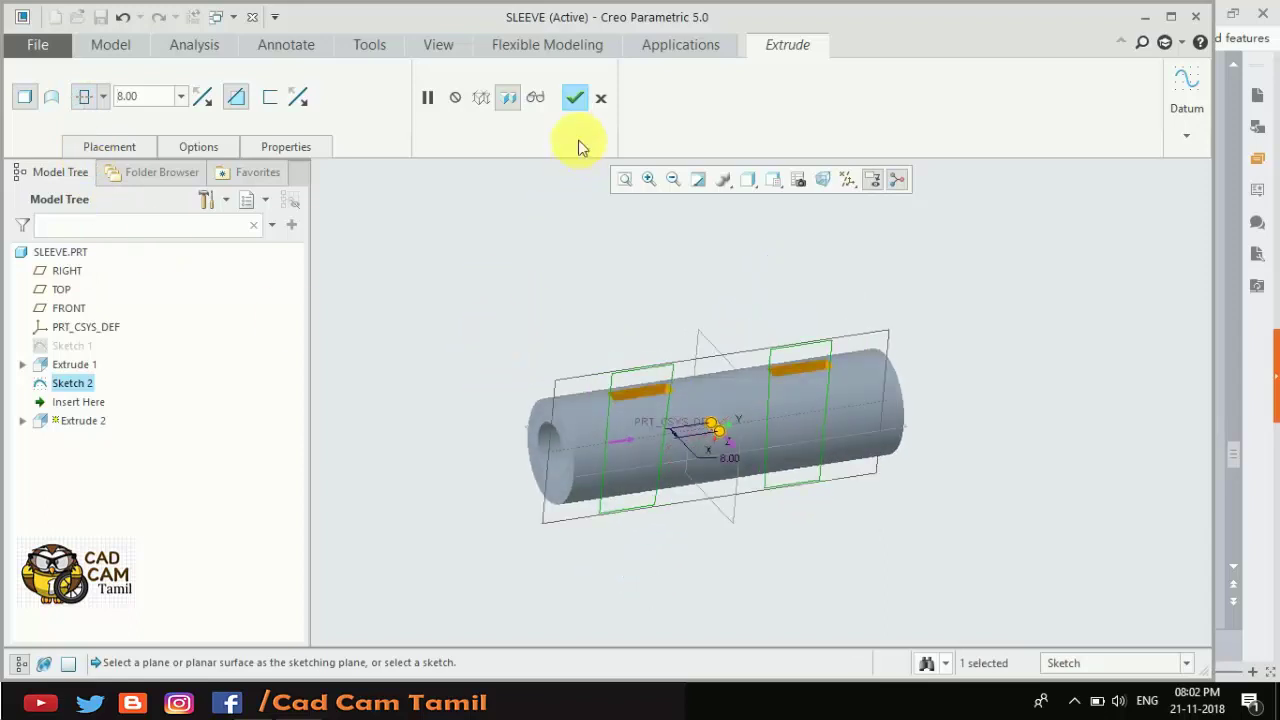
pyautogui.click(574, 97)
pyautogui.scroll(-3, 684, 420)
pyautogui.scroll(-2, 674, 455)
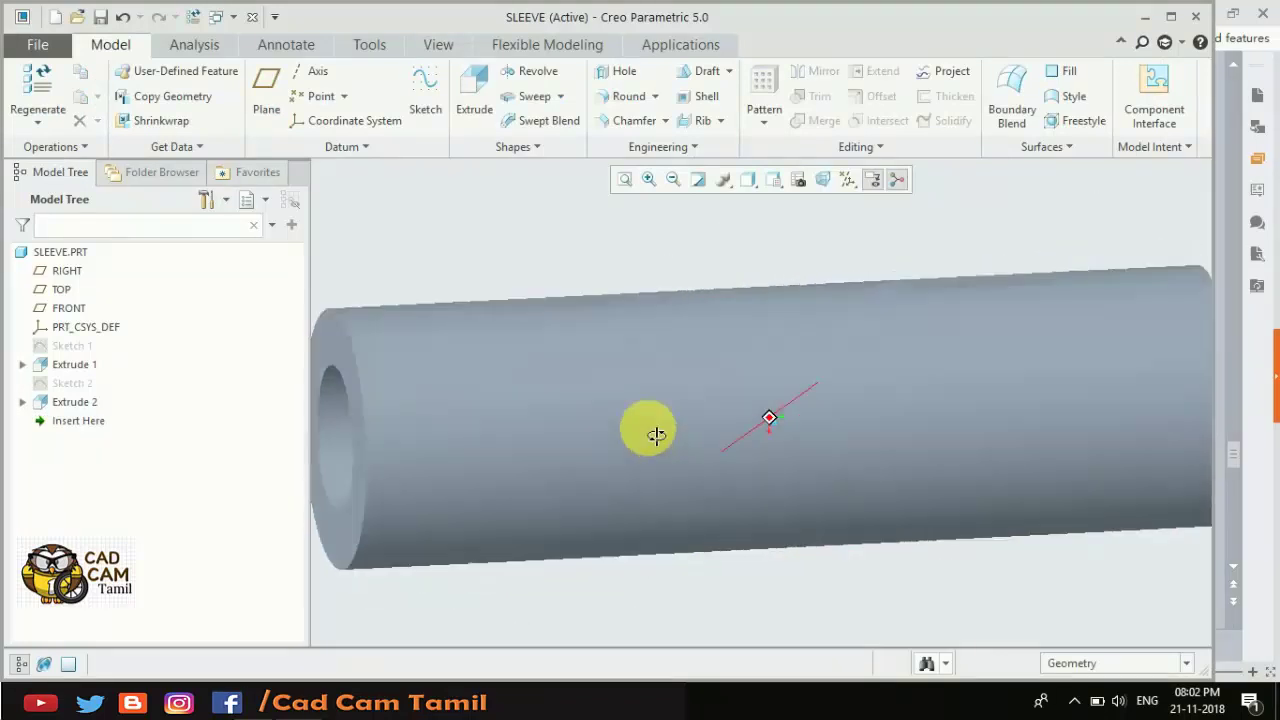
pyautogui.scroll(3, 666, 443)
pyautogui.scroll(1, 557, 291)
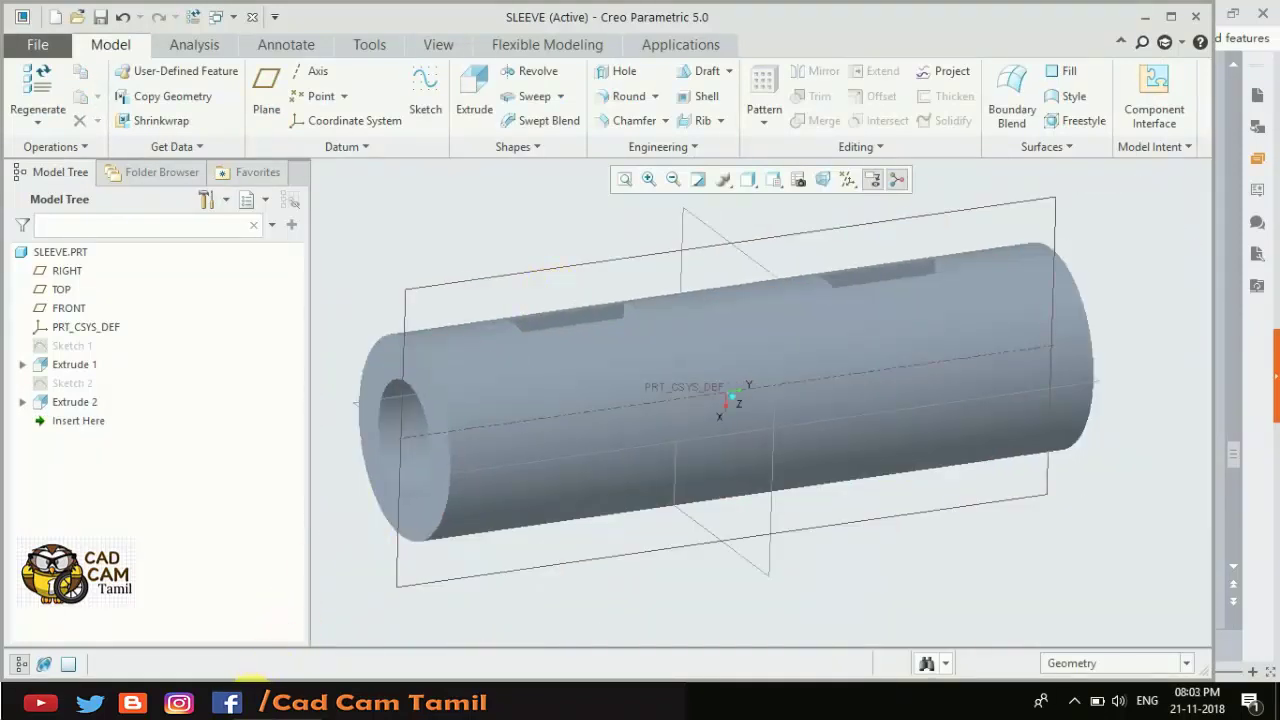
pyautogui.hotkey('alt', 'Tab')
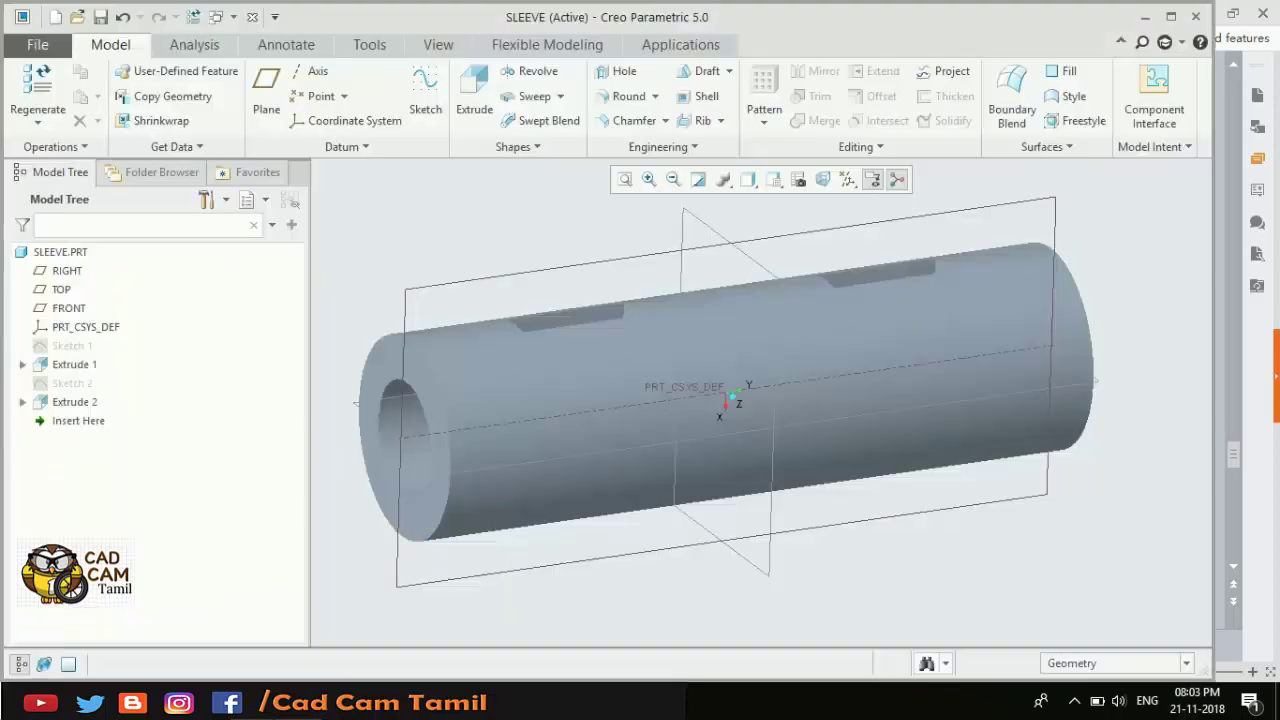
pyautogui.click(315, 700)
pyautogui.click(624, 179)
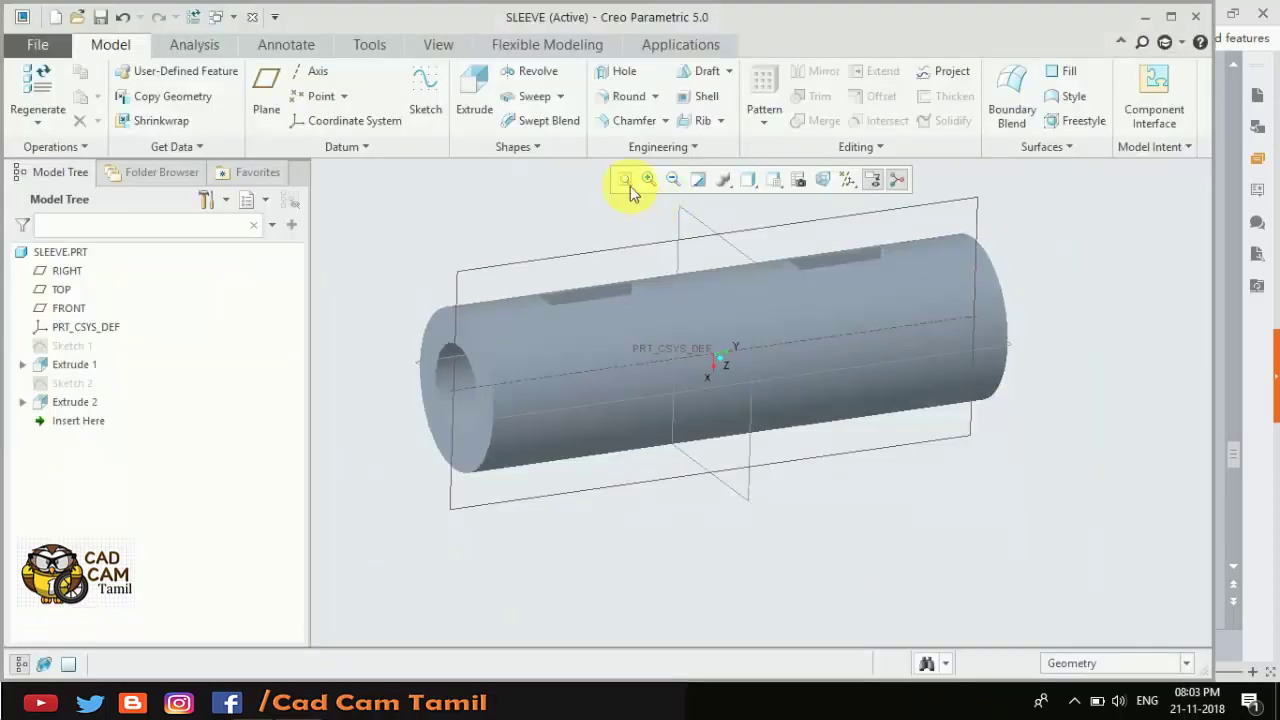
# Round the sleeve's left and right end edges with a 1.00 radius, creating Round 1.
pyautogui.click(610, 96)
pyautogui.click(485, 367)
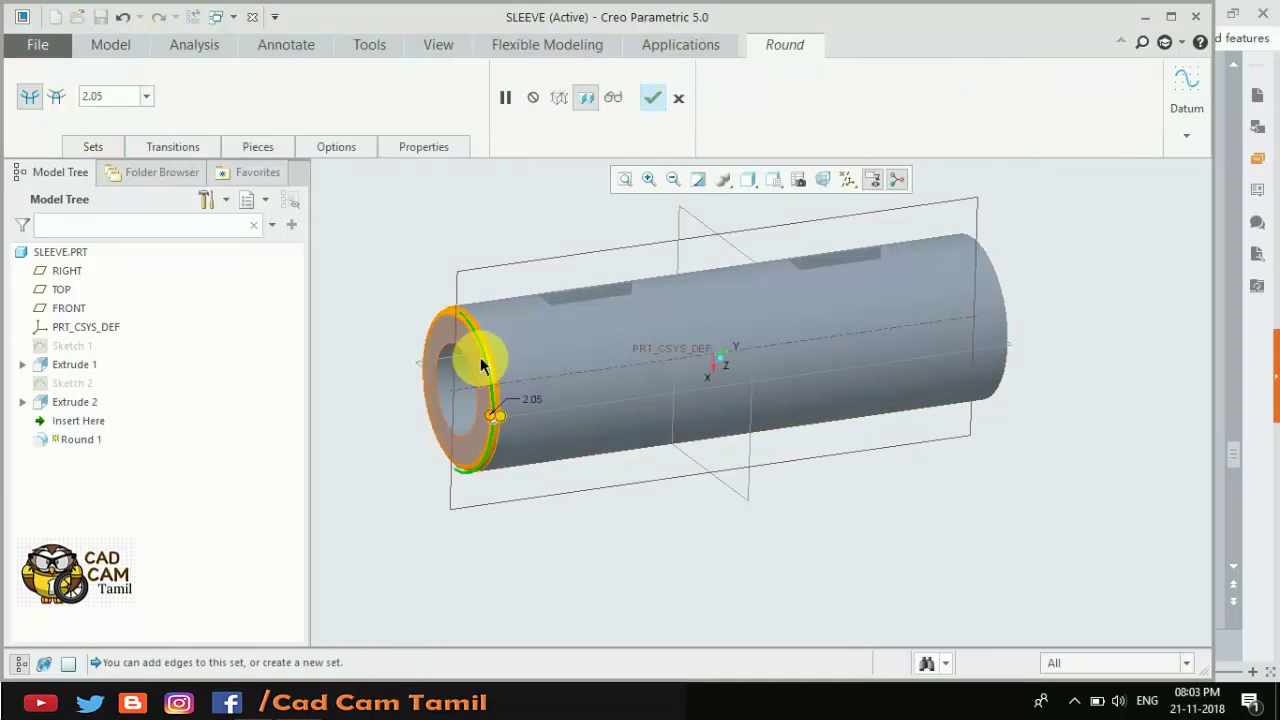
pyautogui.doubleClick(118, 96)
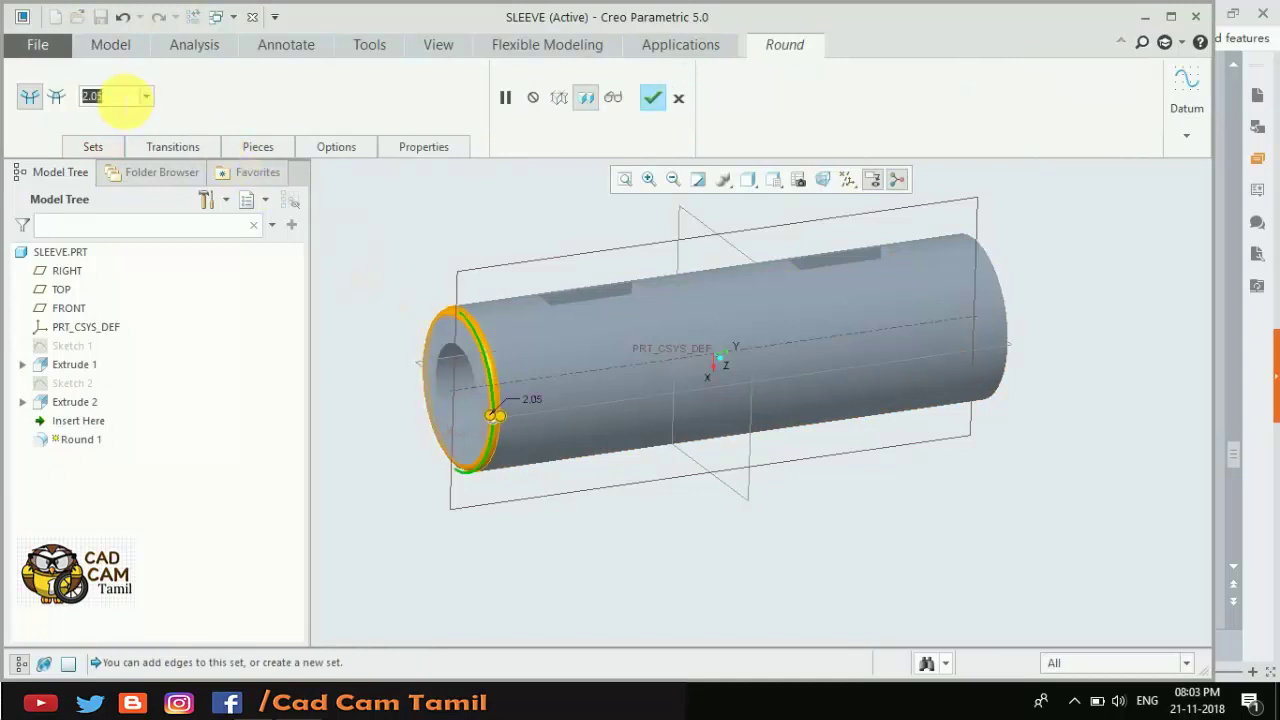
pyautogui.write('1')
pyautogui.press('Return')
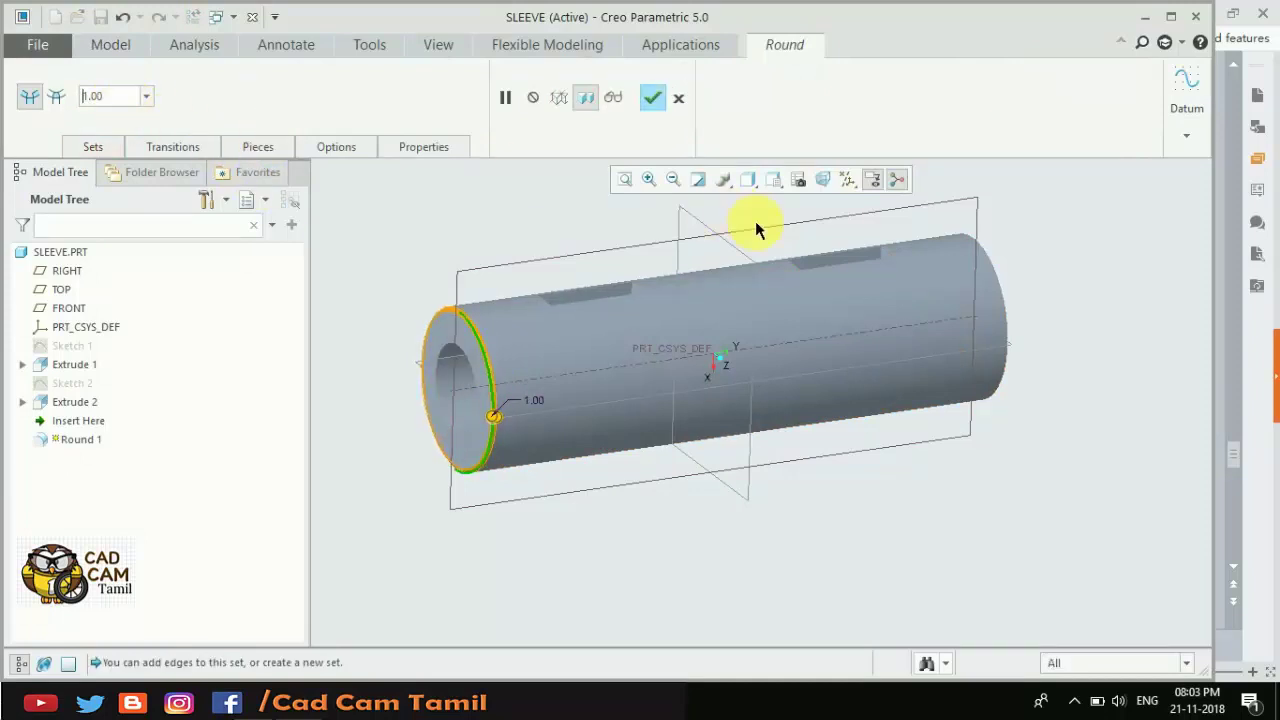
pyautogui.moveTo(998, 277); pyautogui.dragTo(937, 286, button='middle')
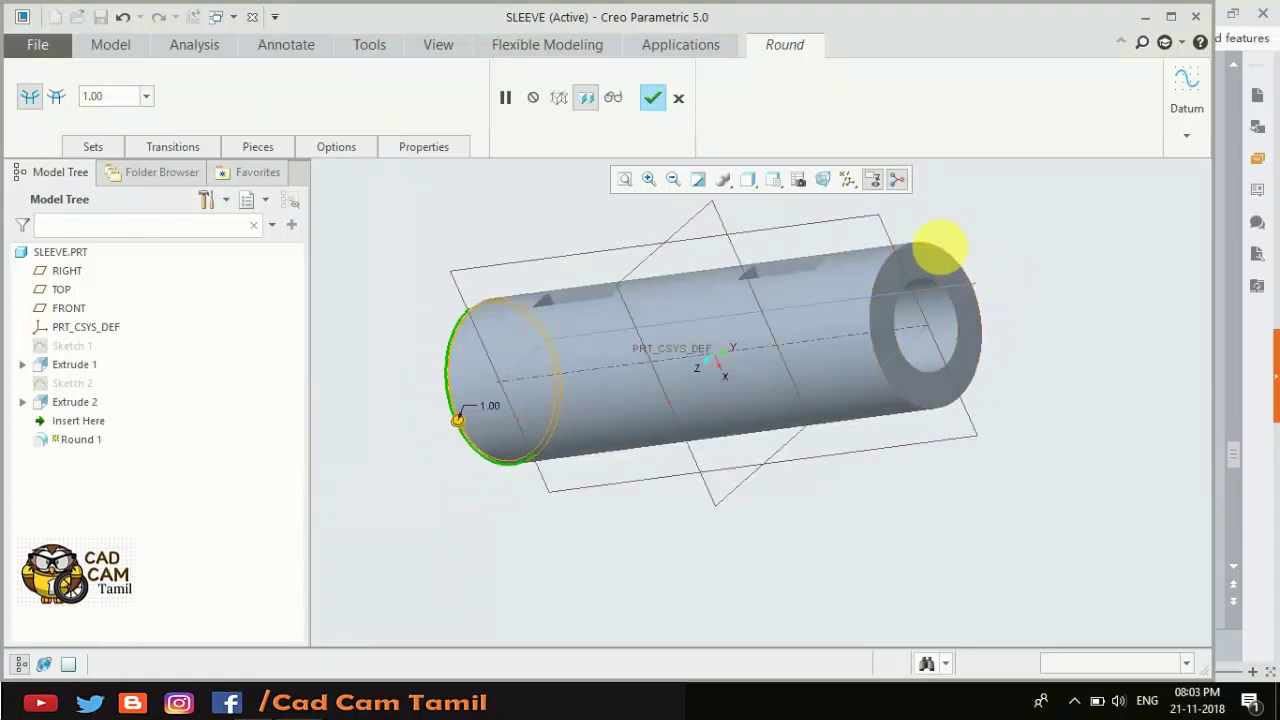
pyautogui.keyDown('ctrl'); pyautogui.click(942, 253); pyautogui.keyUp('ctrl')
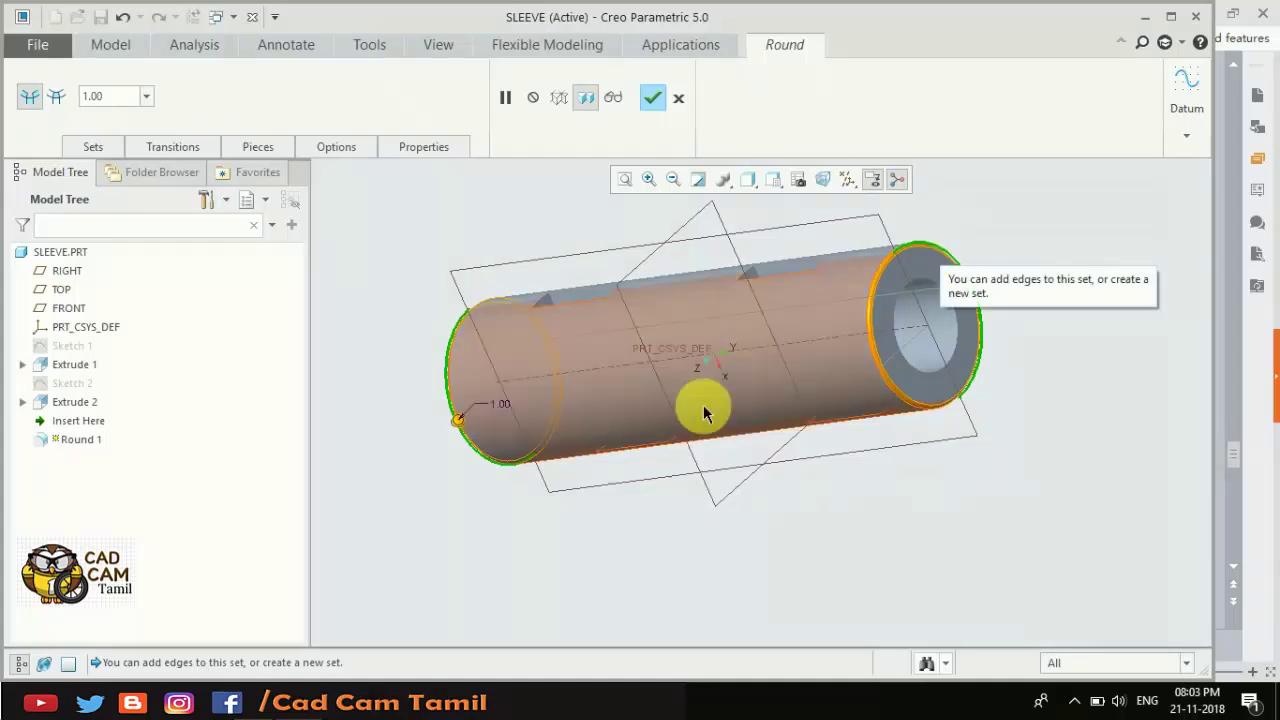
pyautogui.moveTo(786, 334); pyautogui.dragTo(843, 374, button='middle')
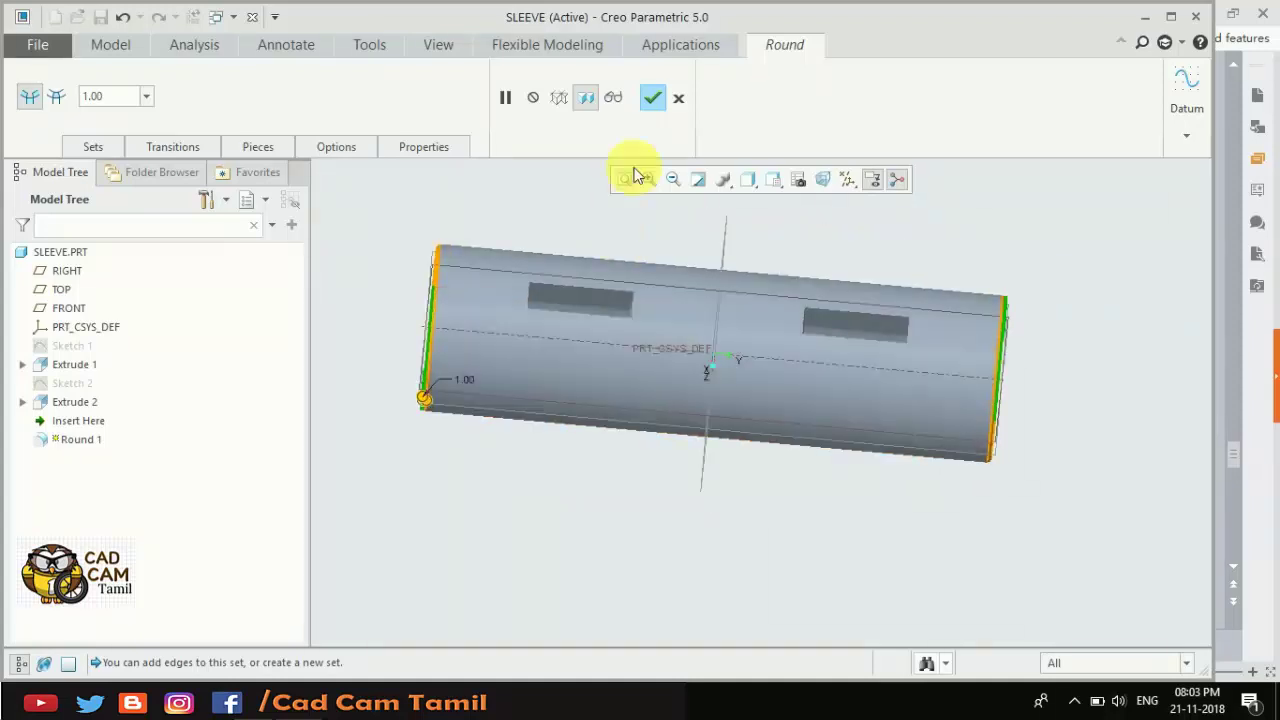
pyautogui.click(652, 97)
pyautogui.click(528, 493)
pyautogui.moveTo(528, 493)
pyautogui.mouseDown(button='middle')
pyautogui.moveTo(660, 460)
pyautogui.moveTo(626, 500)
pyautogui.moveTo(657, 493)
pyautogui.moveTo(543, 537)
pyautogui.mouseUp(button='middle')
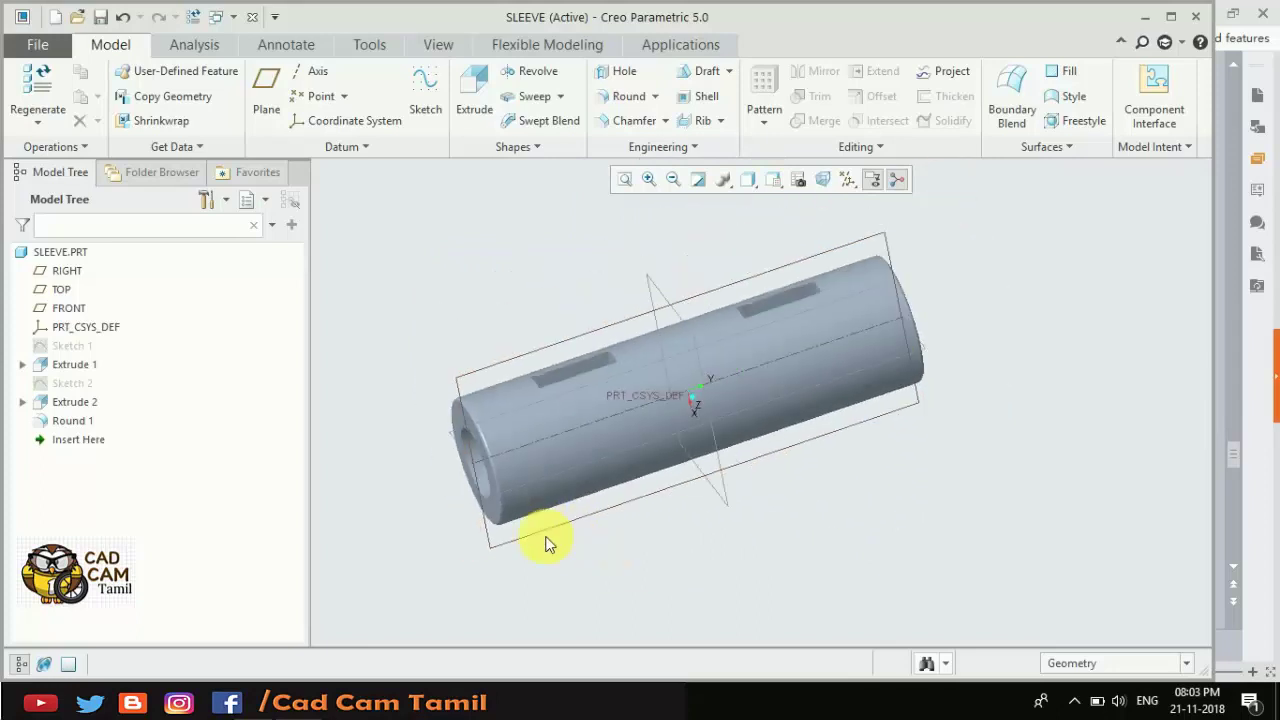
# Apply the orange appearance to the entire sleeve using the Part selection filter.
pyautogui.scroll(1, 708, 511)
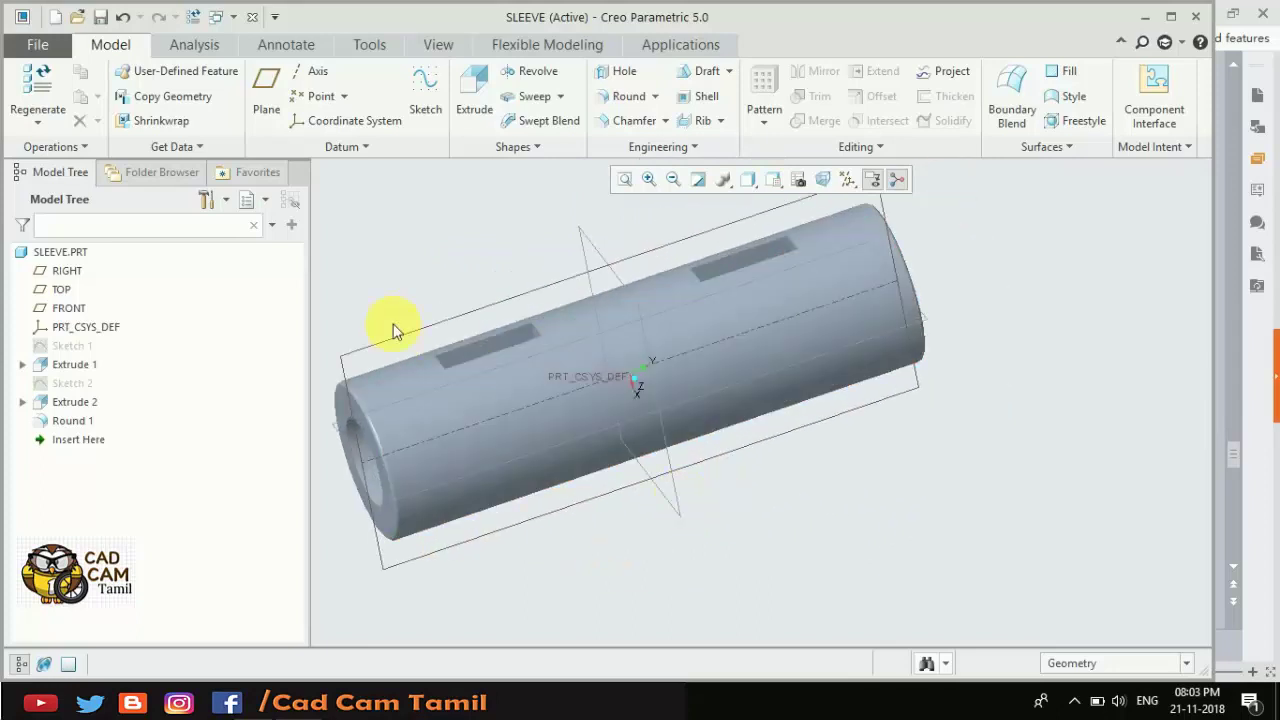
pyautogui.moveTo(310, 296); pyautogui.dragTo(211, 298)
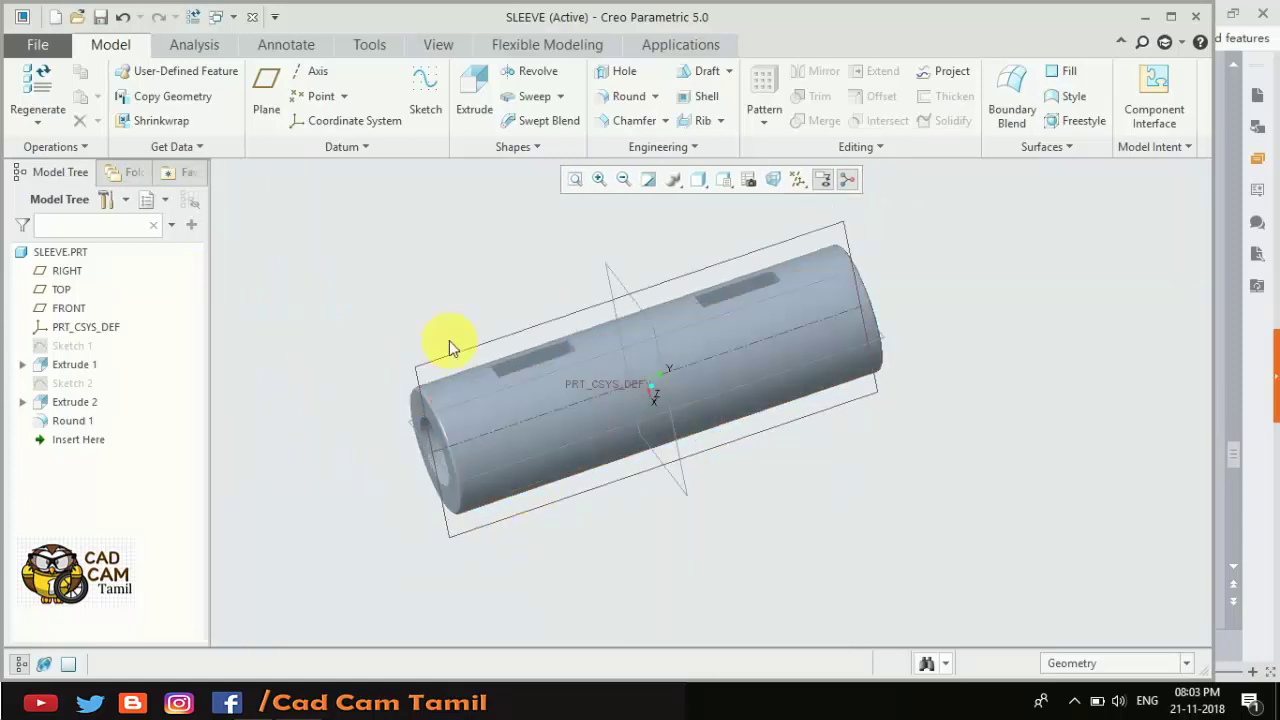
pyautogui.click(438, 44)
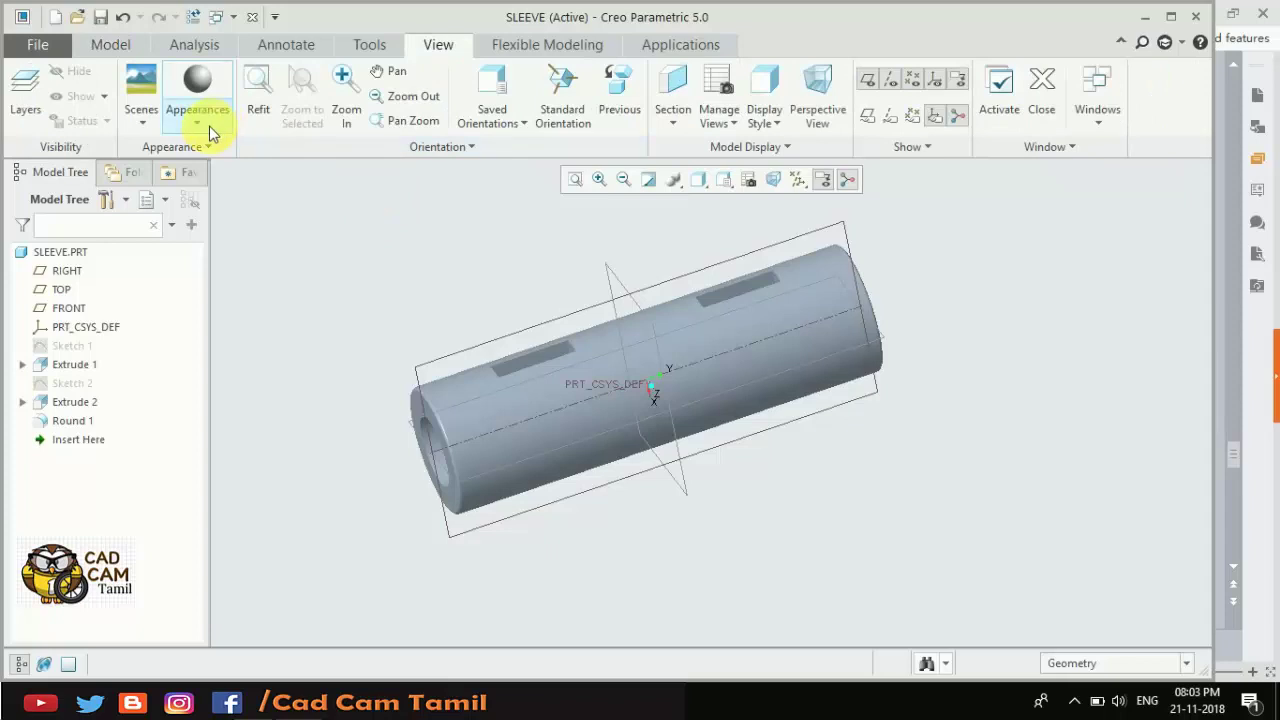
pyautogui.click(209, 126)
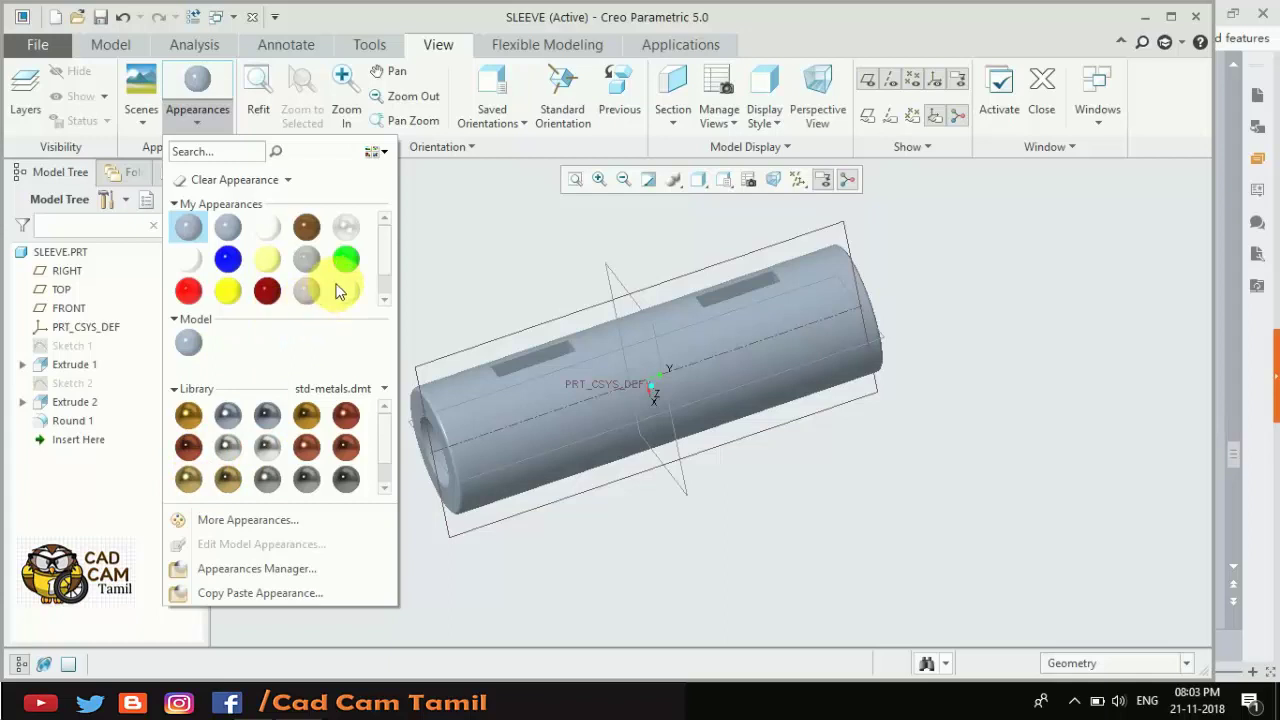
pyautogui.scroll(-1, 327, 284)
pyautogui.click(191, 292)
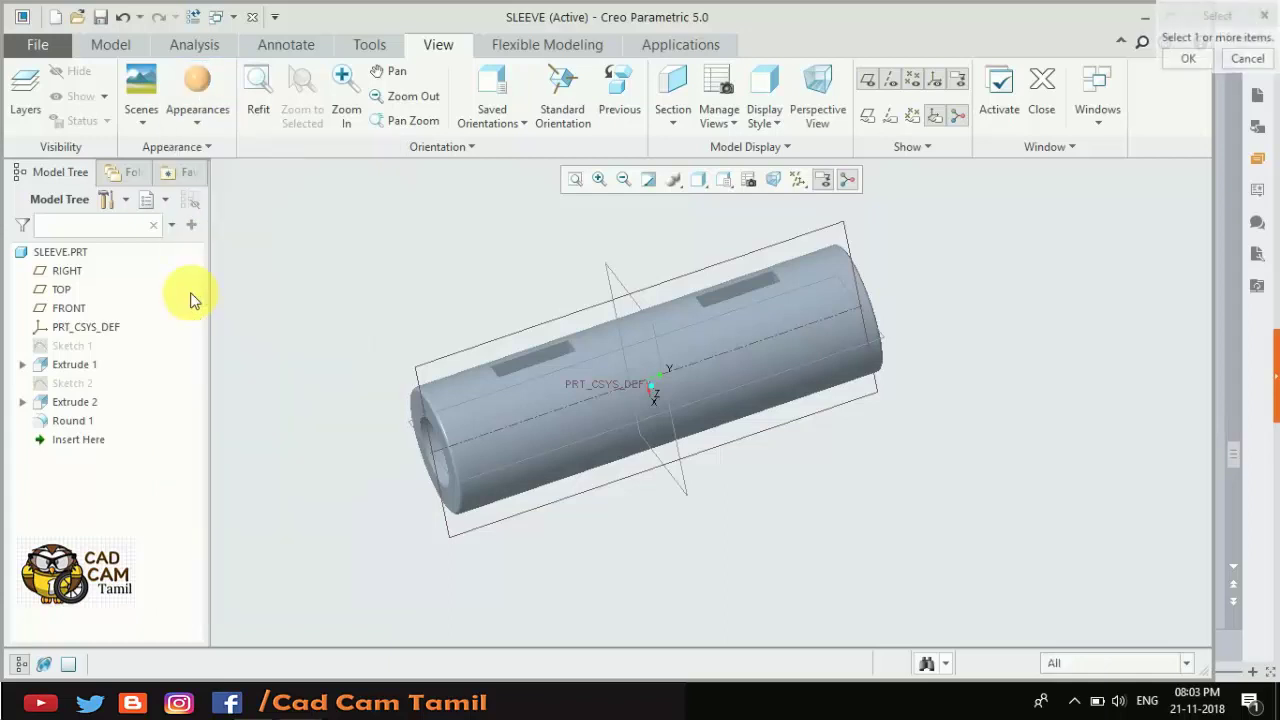
pyautogui.click(515, 405)
pyautogui.click(1173, 664)
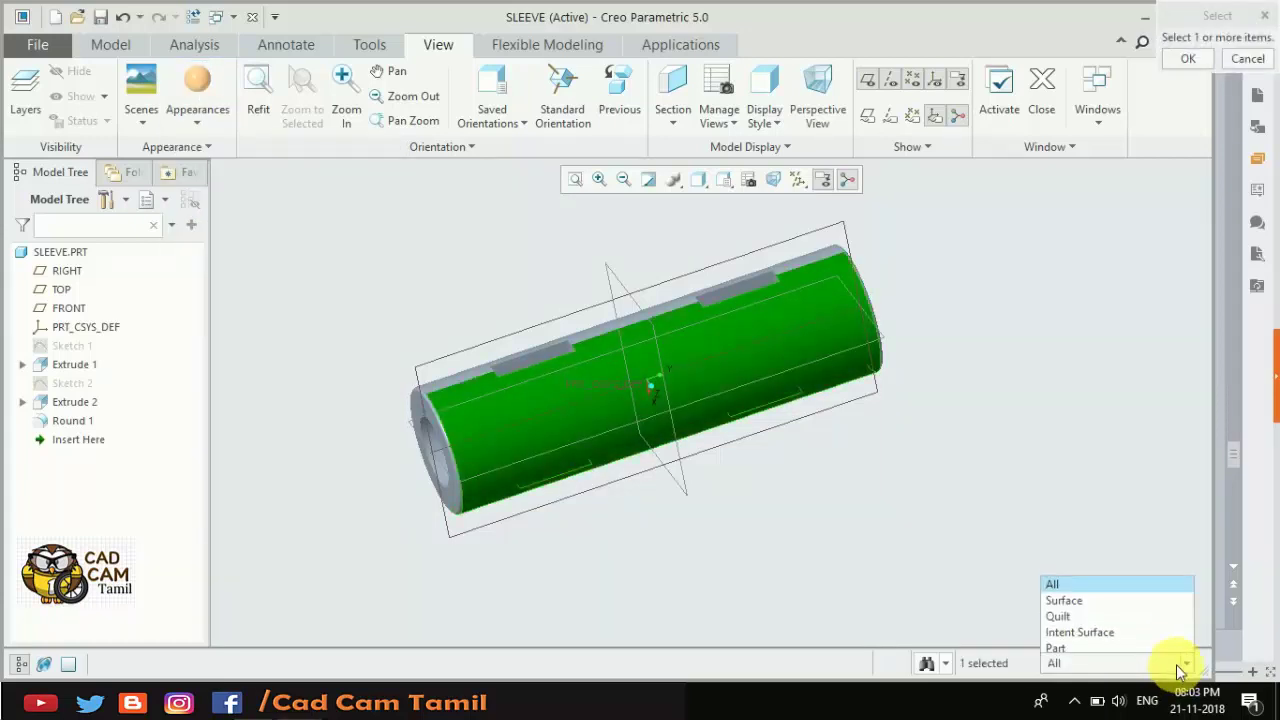
pyautogui.click(1092, 643)
pyautogui.click(666, 414)
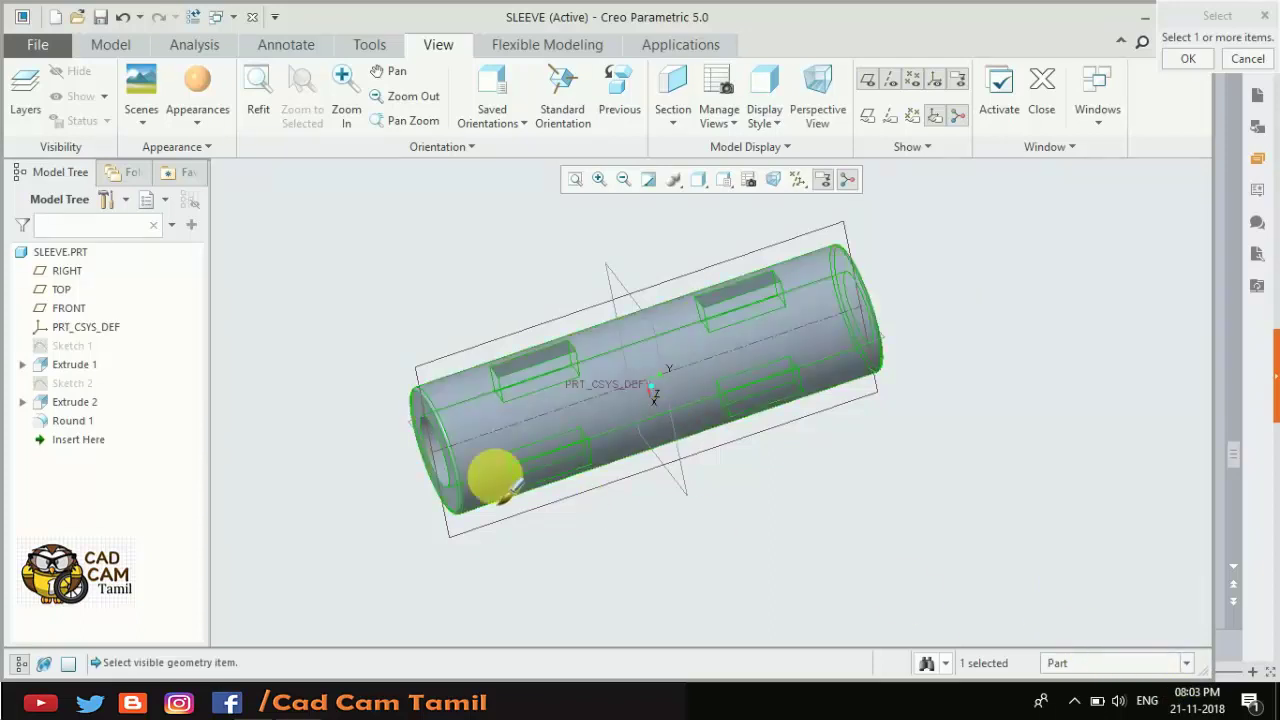
pyautogui.click(1188, 58)
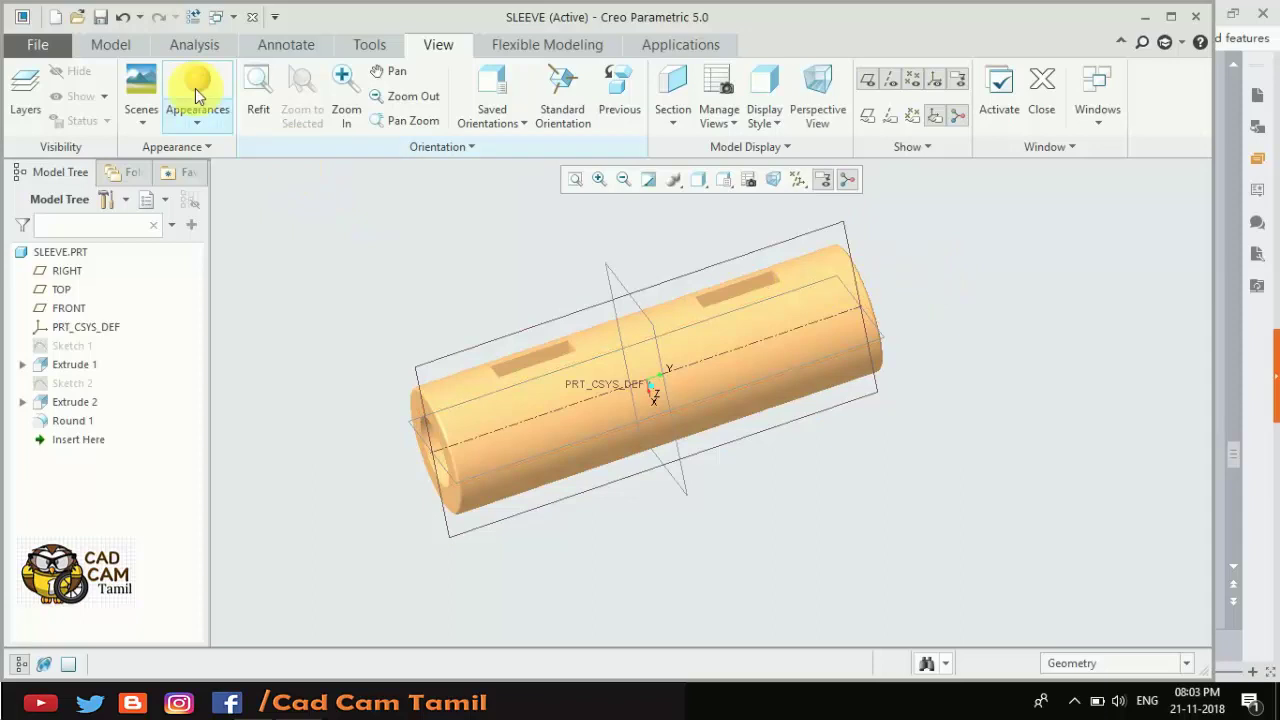
# Save SLEEVE.PRT and close its window.
pyautogui.click(101, 17)
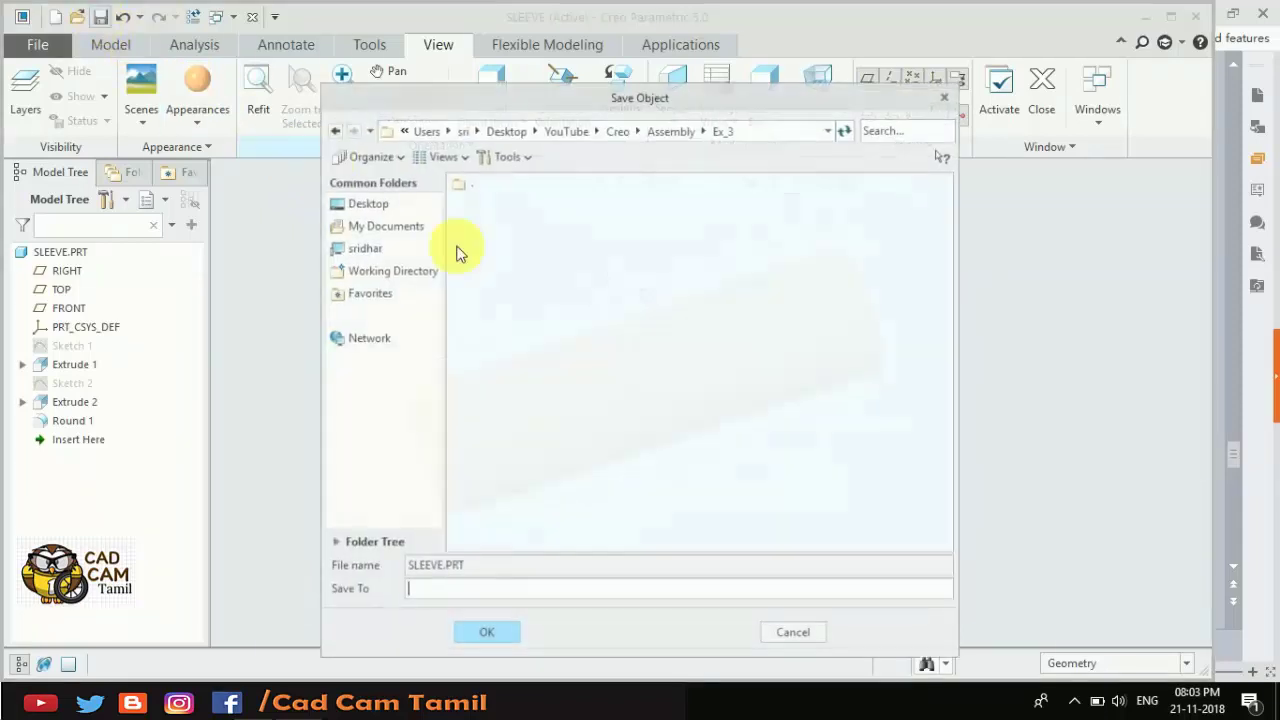
pyautogui.click(505, 637)
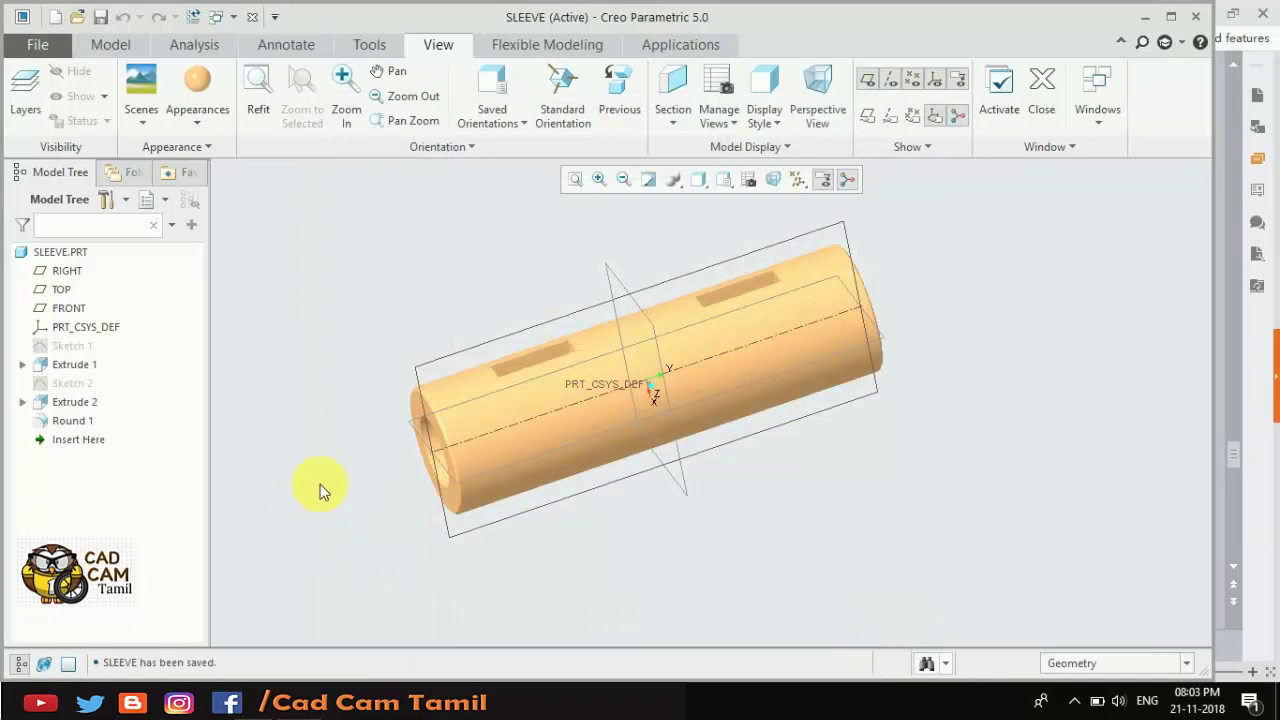
pyautogui.moveTo(320, 484)
pyautogui.mouseDown(button='middle')
pyautogui.moveTo(500, 410)
pyautogui.moveTo(607, 516)
pyautogui.mouseUp(button='middle')
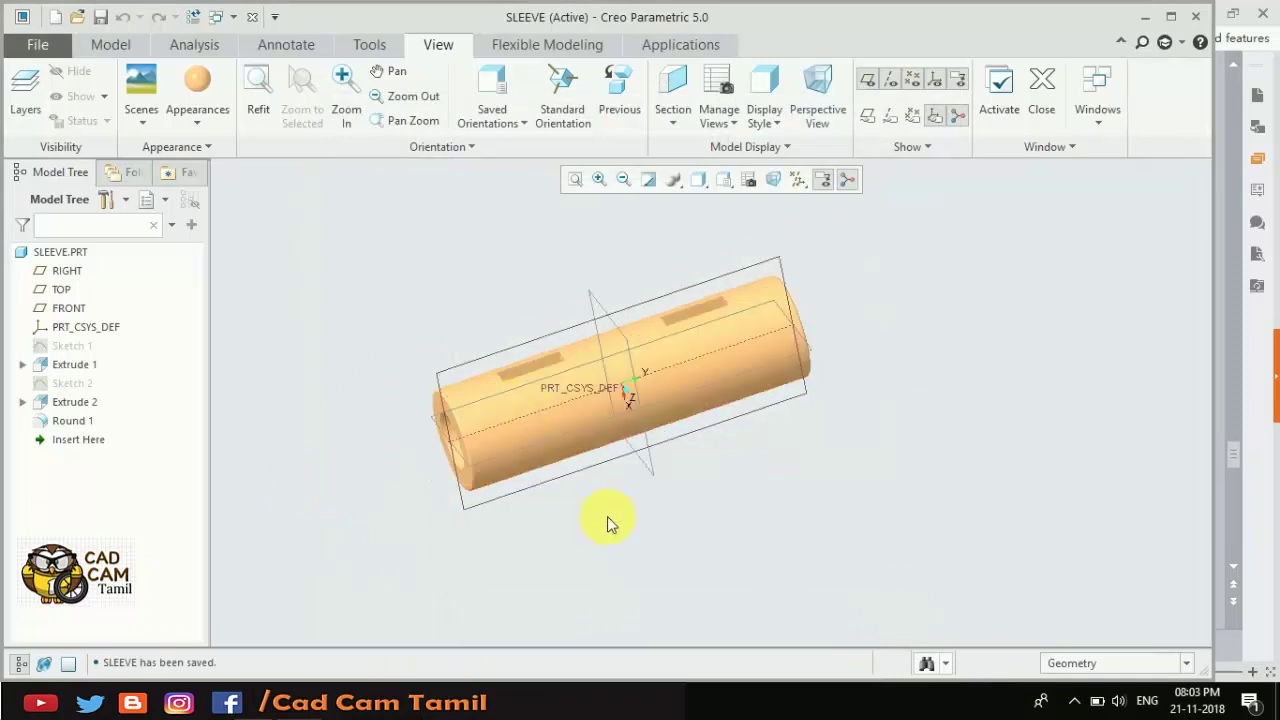
pyautogui.click(252, 17)
# Create a new solid part named Rod from the mmns_part_solid template instead of the default.
pyautogui.click(25, 98)
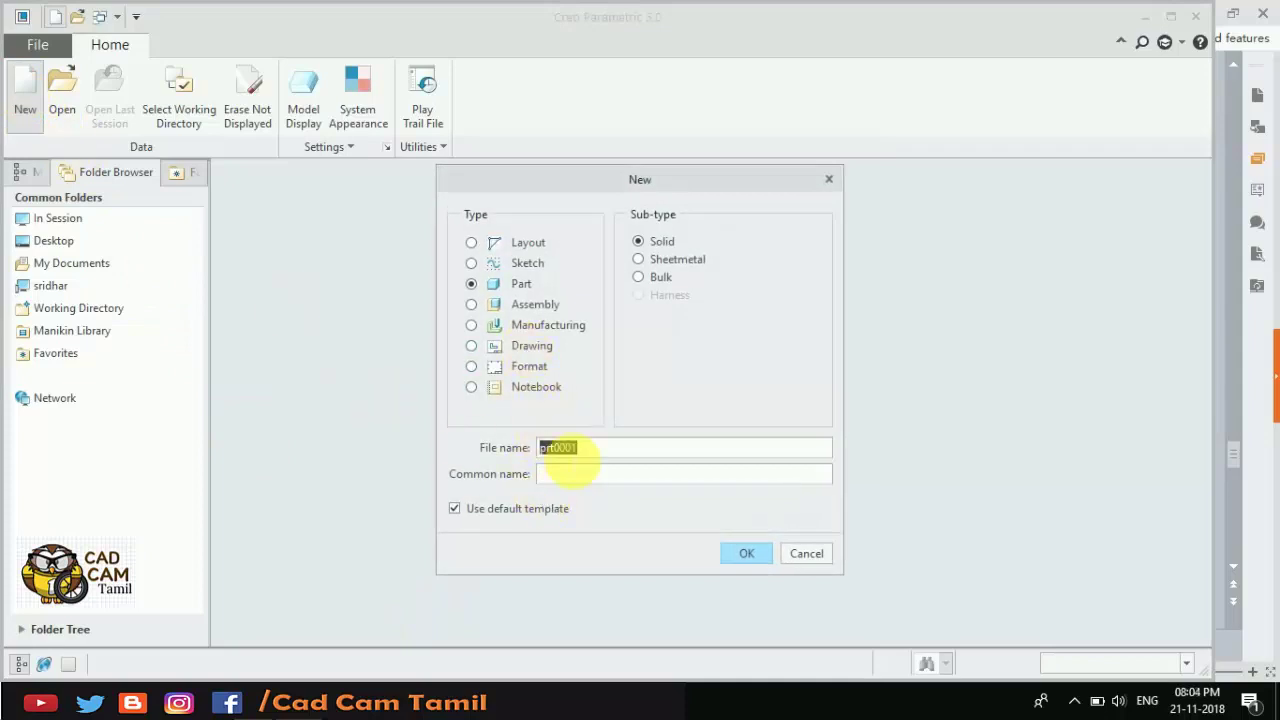
pyautogui.click(243, 700)
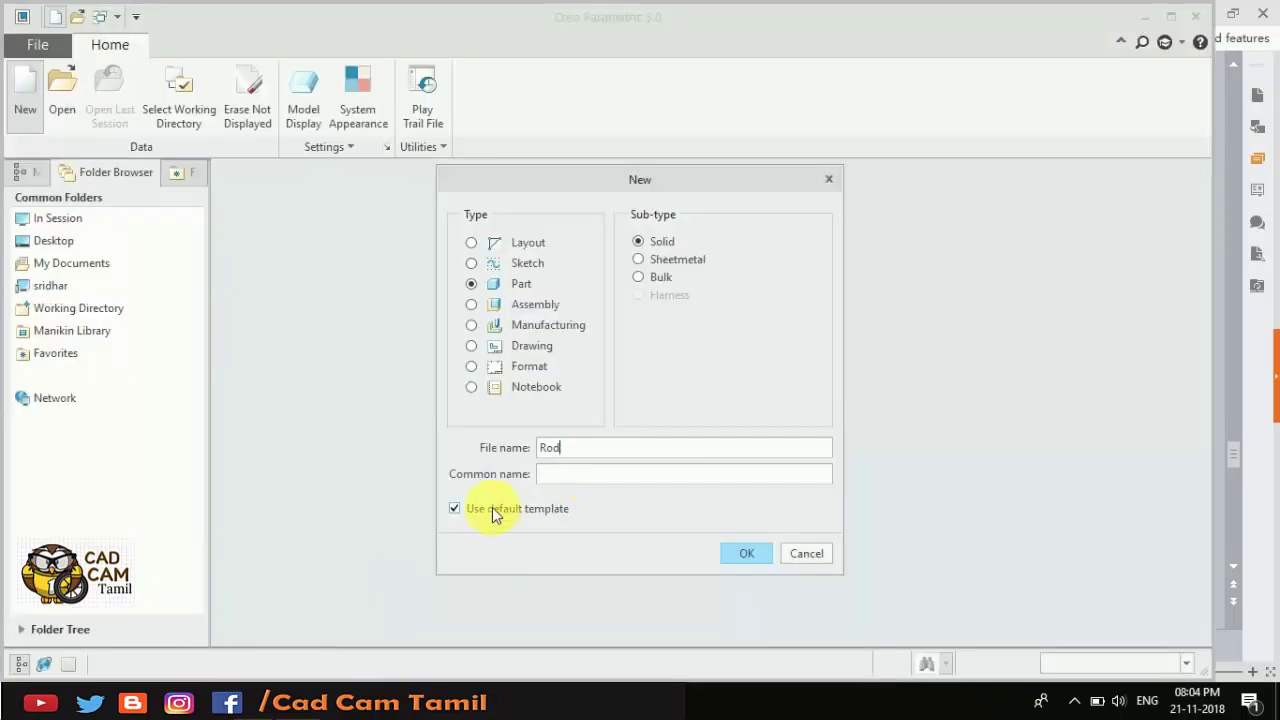
pyautogui.write('Rod')
pyautogui.click(491, 508)
pyautogui.click(745, 553)
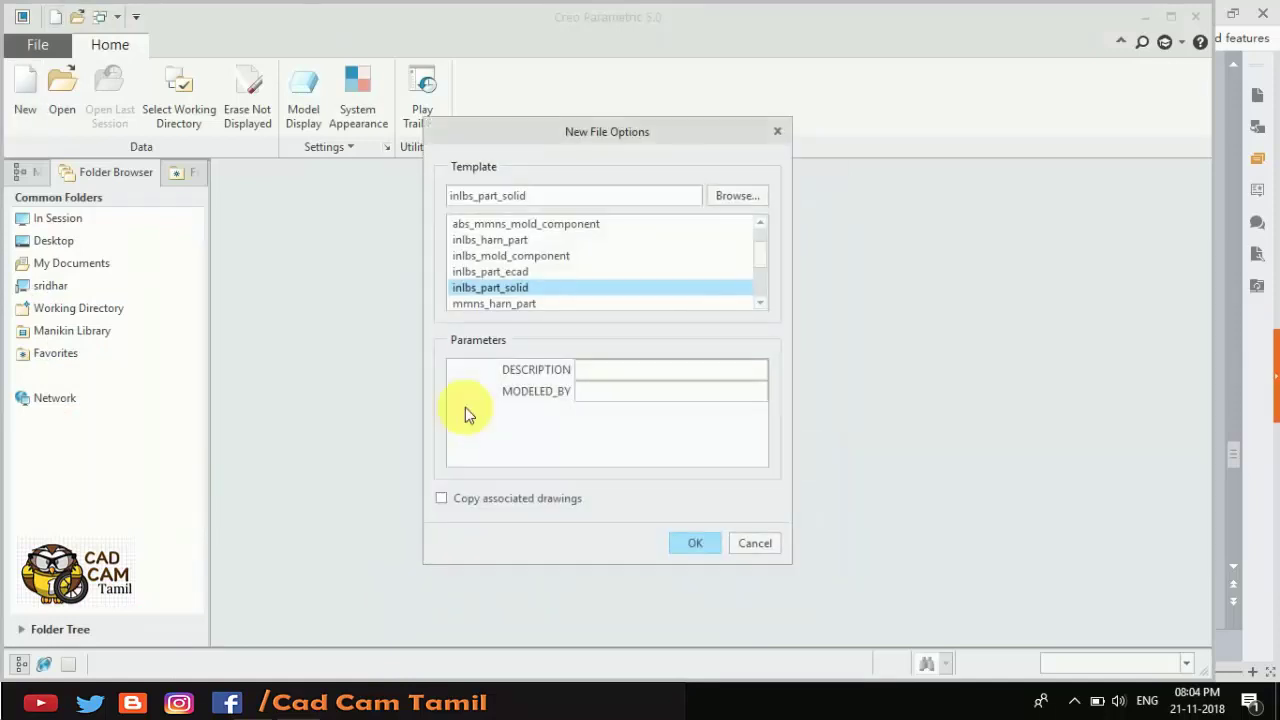
pyautogui.scroll(-1, 503, 292)
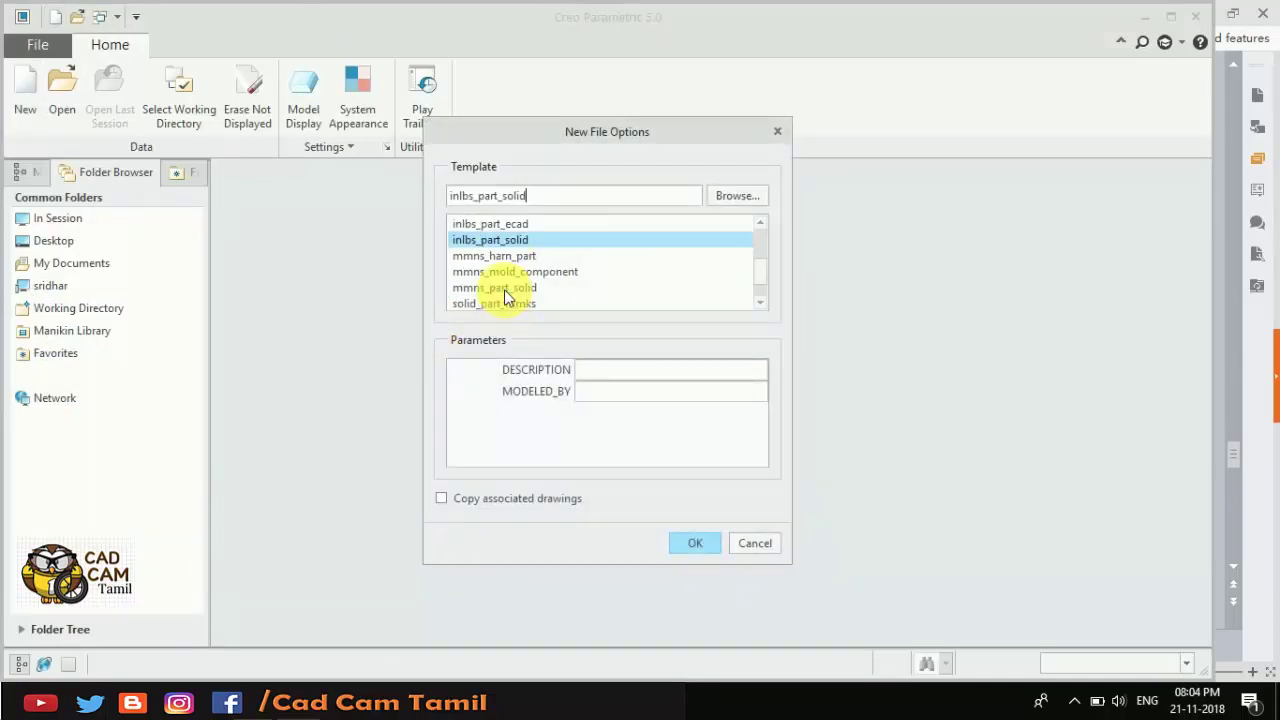
pyautogui.click(503, 289)
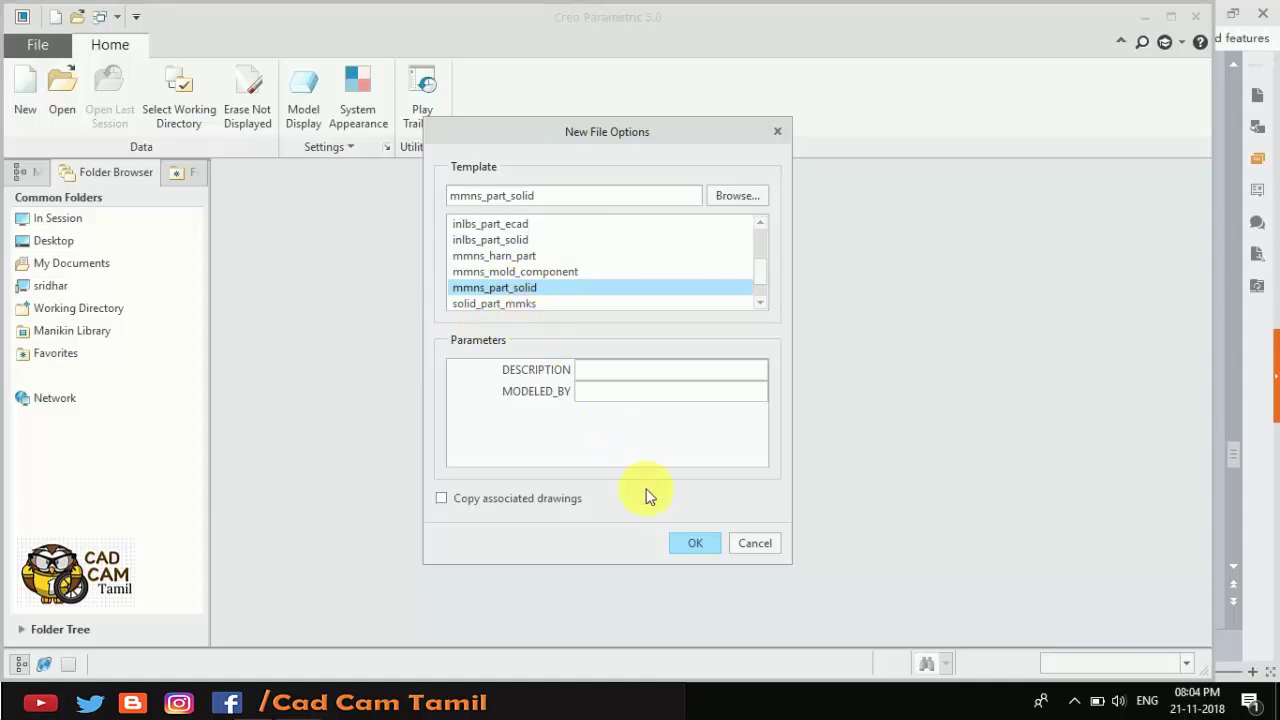
pyautogui.click(690, 543)
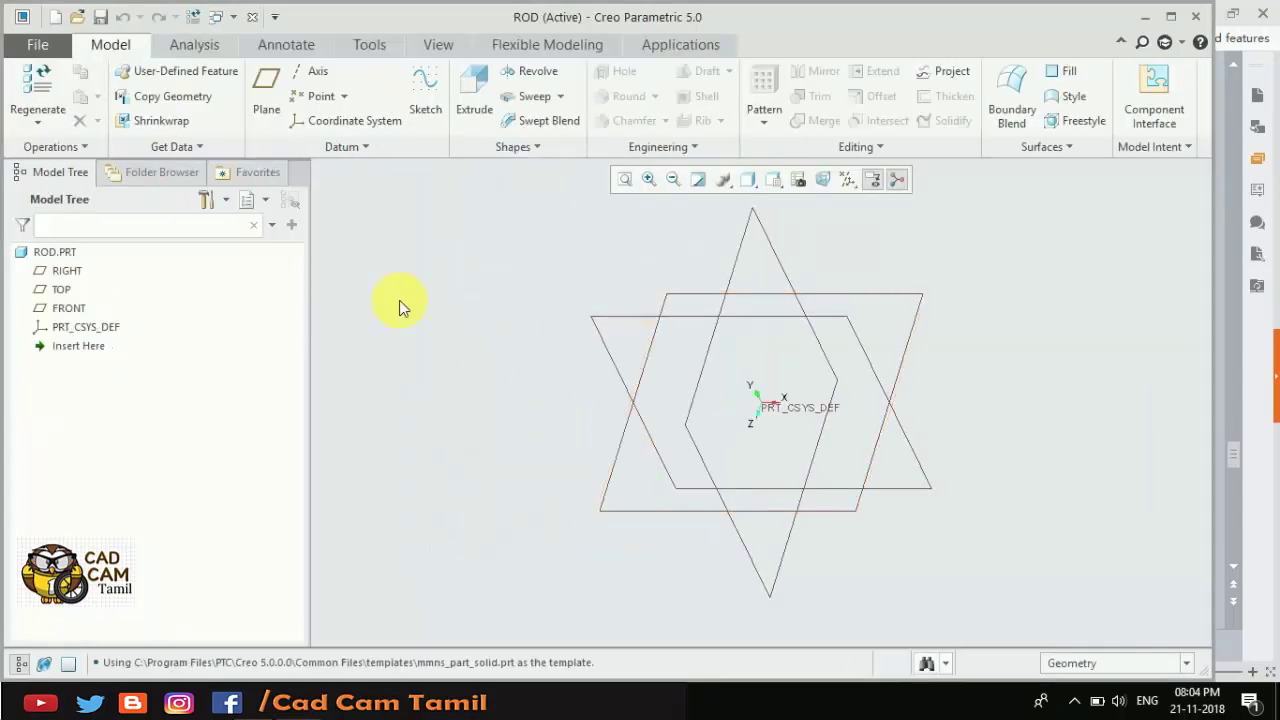
pyautogui.moveTo(309, 318); pyautogui.dragTo(208, 308)
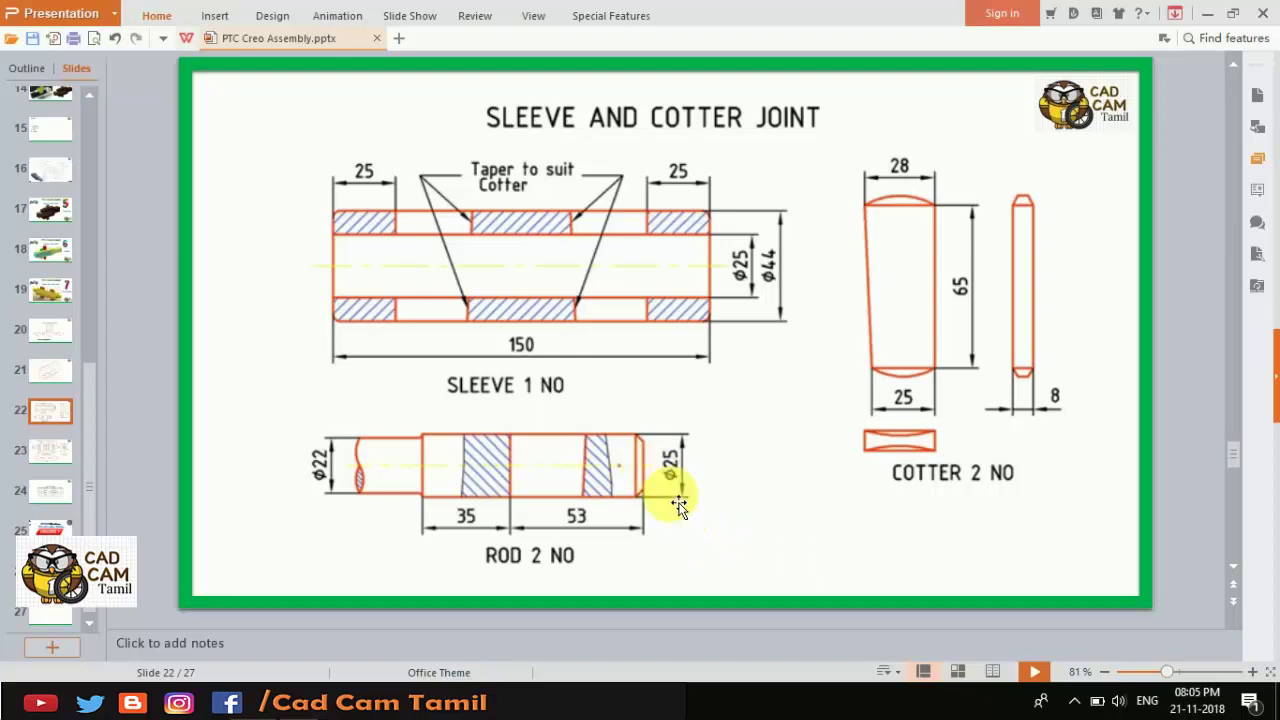
pyautogui.scroll(-3, 671, 487)
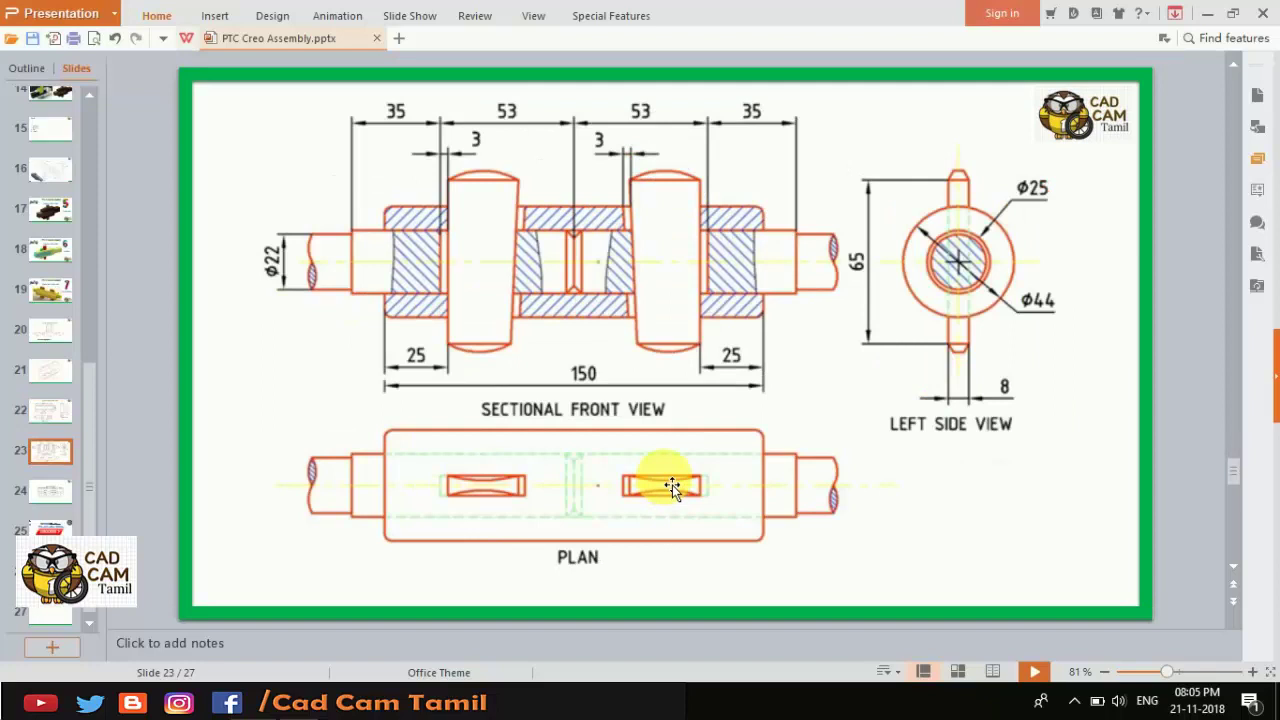
pyautogui.scroll(3, 672, 485)
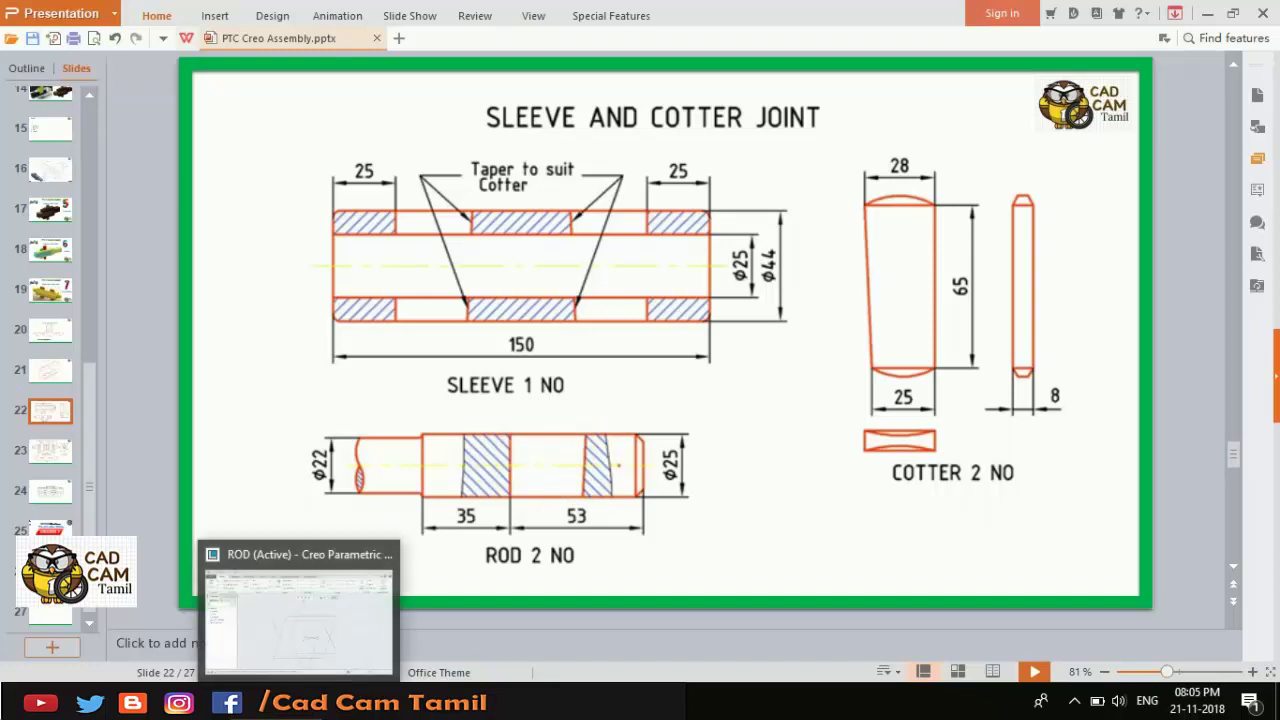
pyautogui.click(297, 600)
# Start a sketch on the TOP plane, viewed flat, with a horizontal centerline through the origin.
pyautogui.click(766, 300)
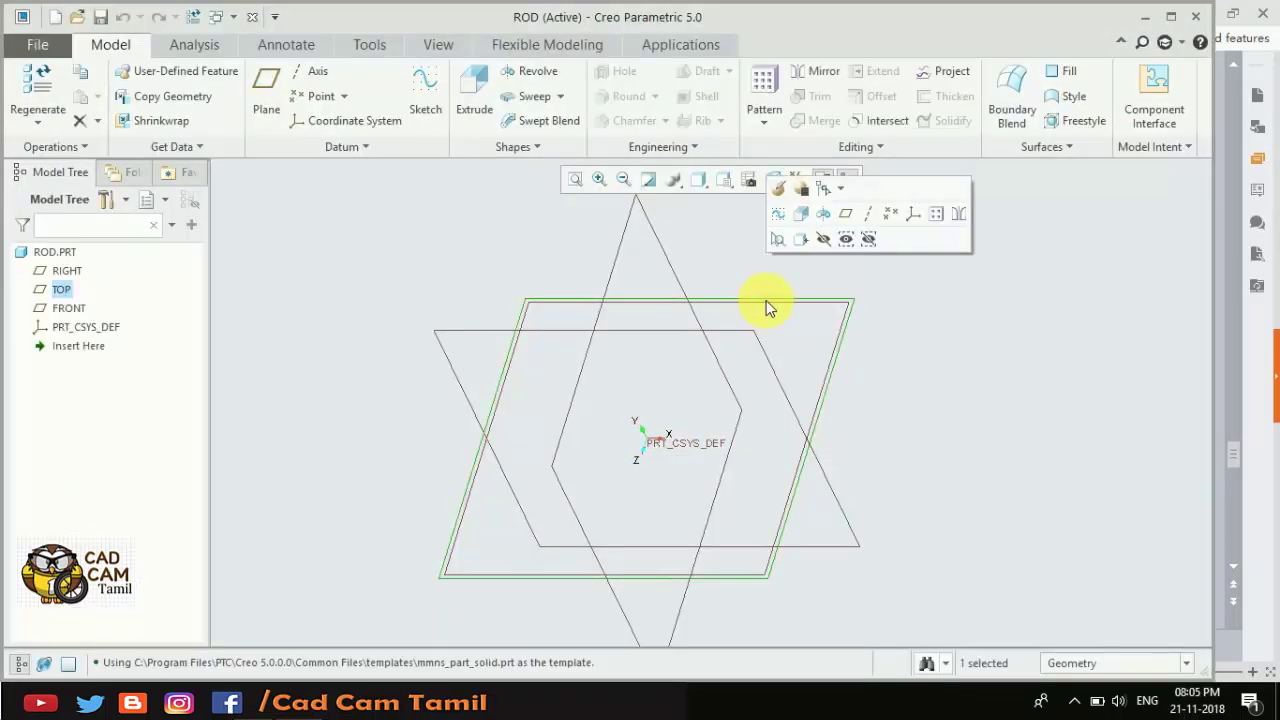
pyautogui.click(785, 216)
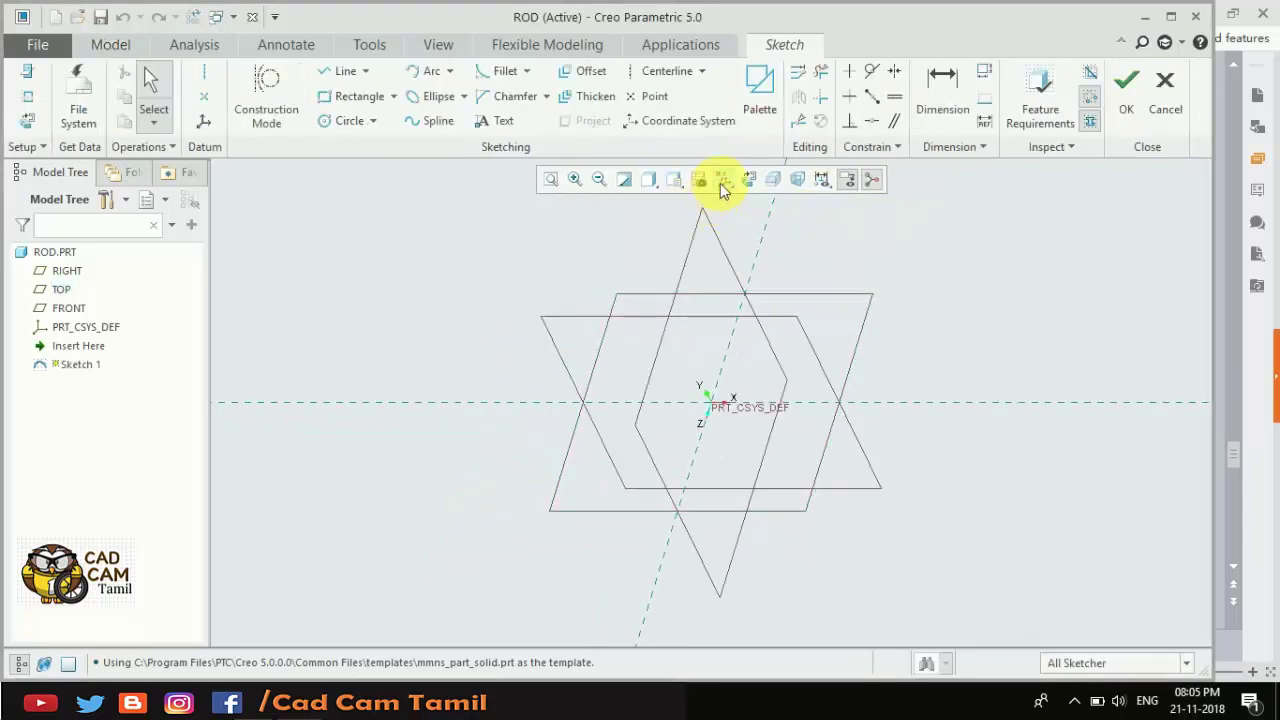
pyautogui.click(723, 182)
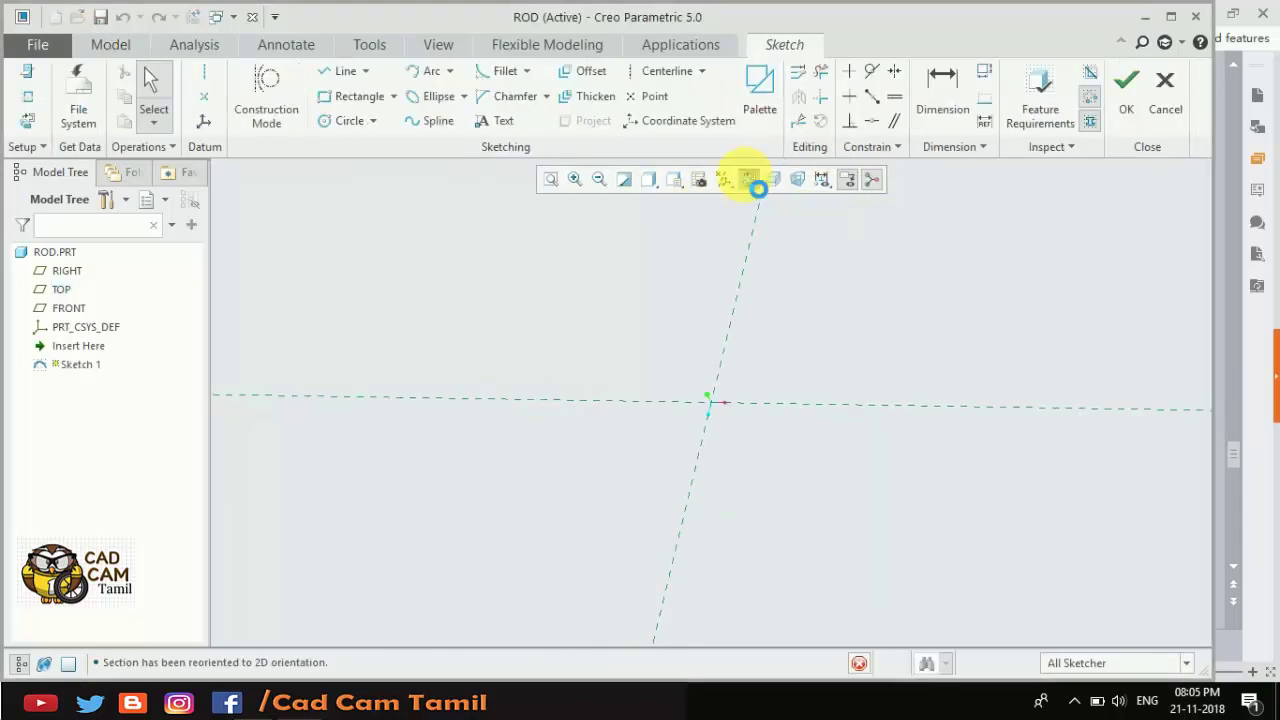
pyautogui.click(655, 75)
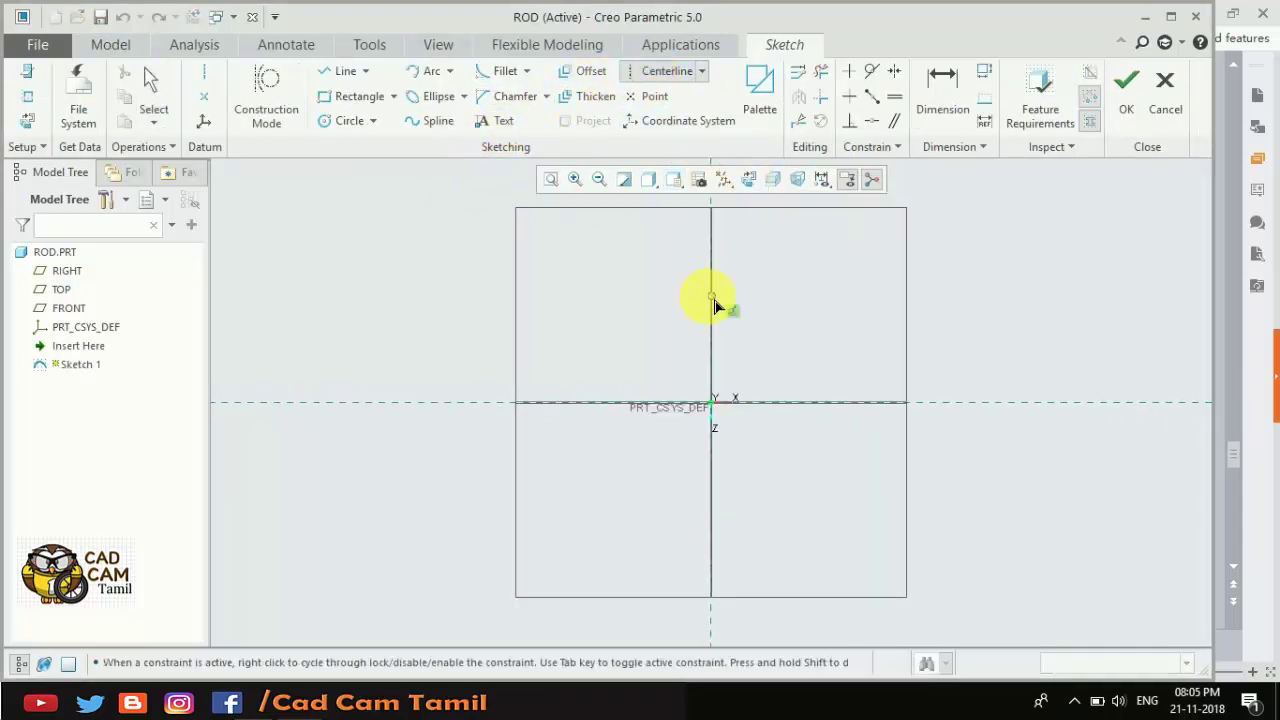
pyautogui.click(858, 403)
pyautogui.click(711, 402)
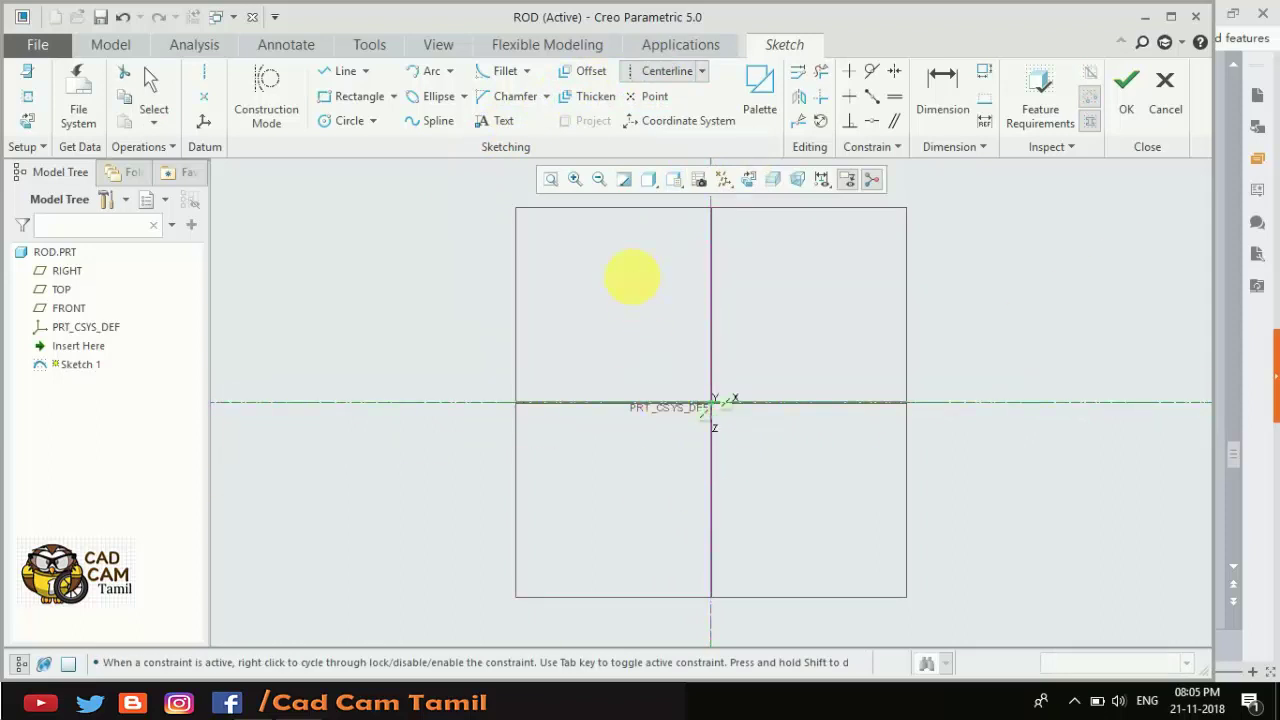
pyautogui.middleClick(628, 280)
# Draw the stepped rod outline from the vertical axis along the centerline and back across the stepped top.
pyautogui.click(340, 72)
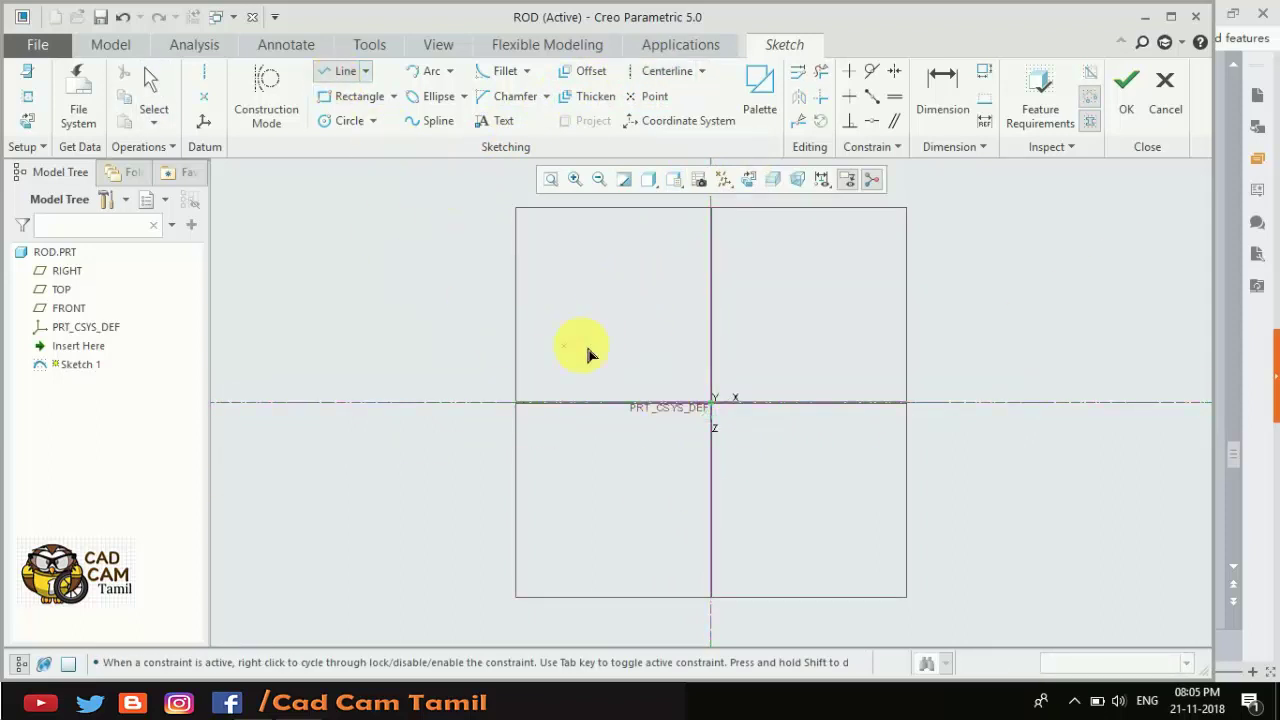
pyautogui.click(712, 353)
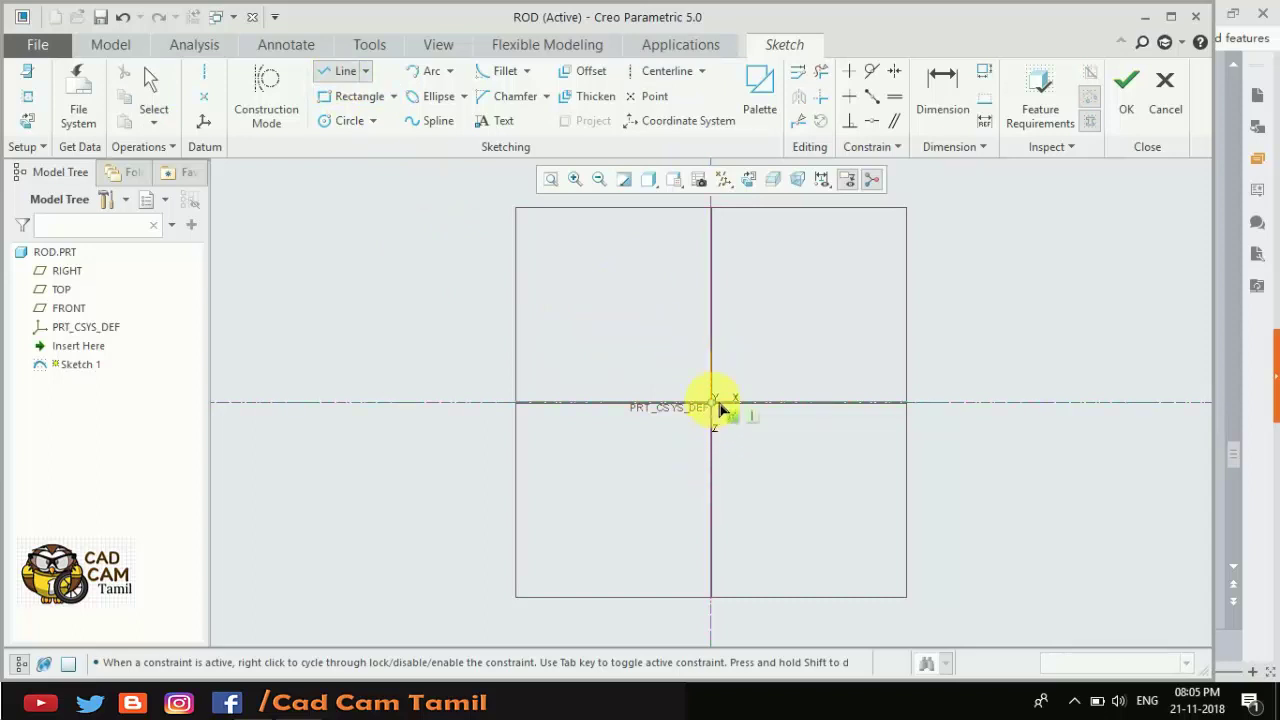
pyautogui.click(720, 404)
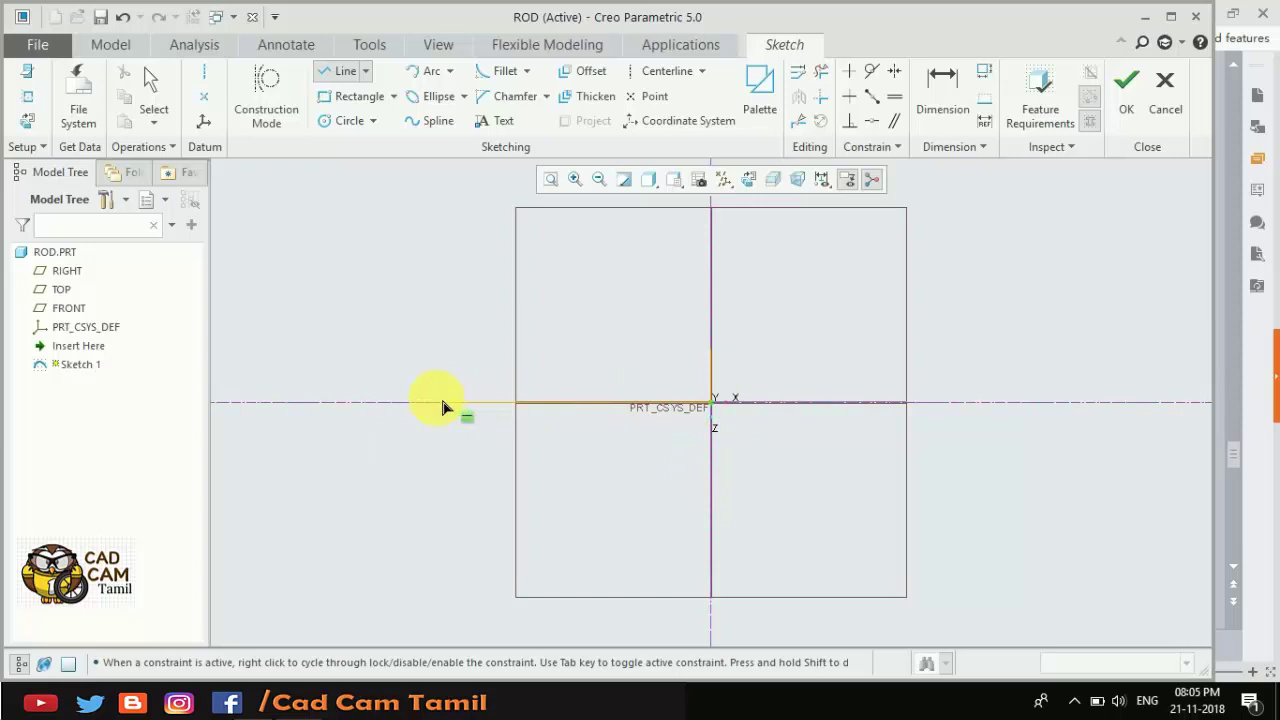
pyautogui.click(317, 402)
pyautogui.click(329, 312)
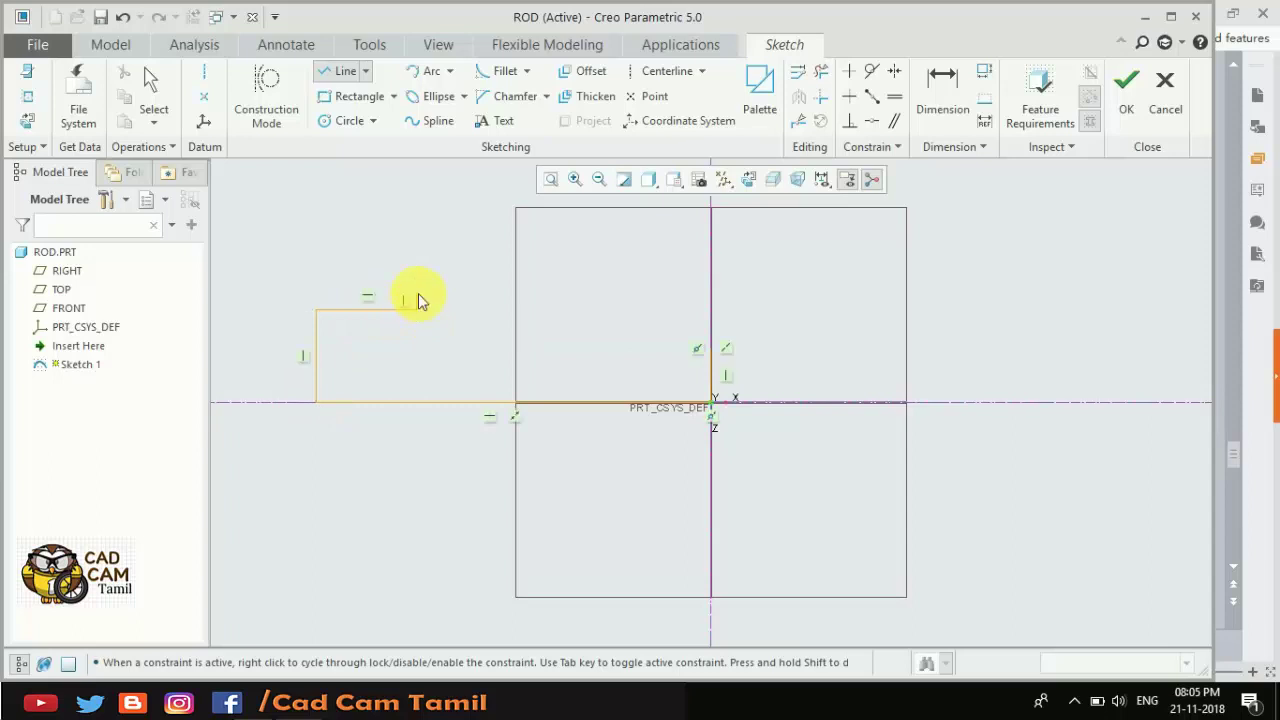
pyautogui.click(418, 302)
pyautogui.click(416, 294)
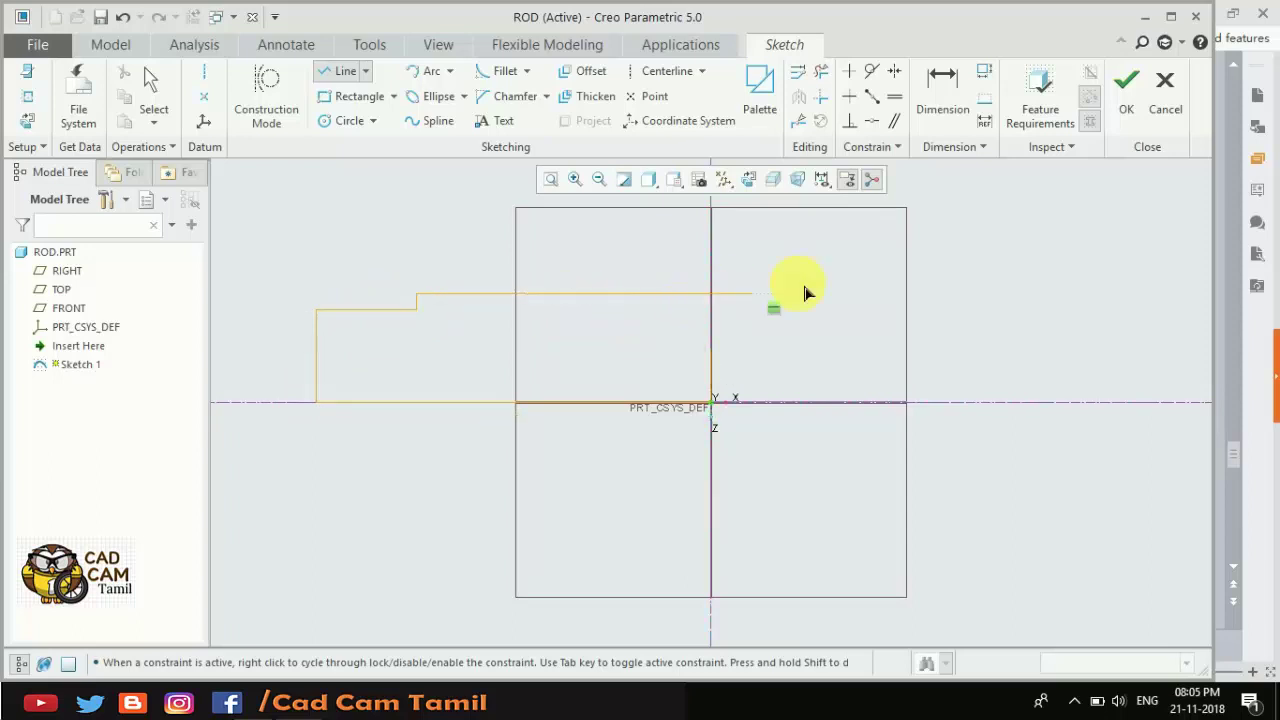
pyautogui.click(710, 293)
pyautogui.middleClick(821, 284)
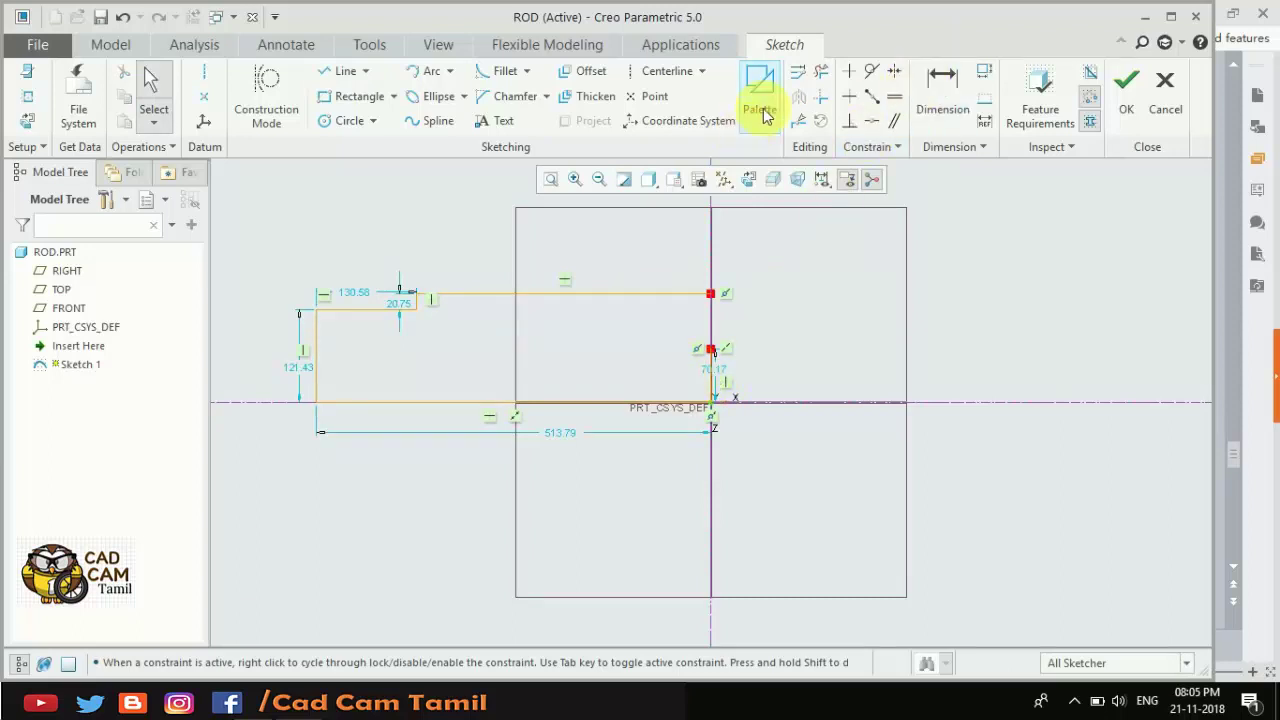
# Close the outline with a vertical line from the top edge's end down to the origin.
pyautogui.click(821, 71)
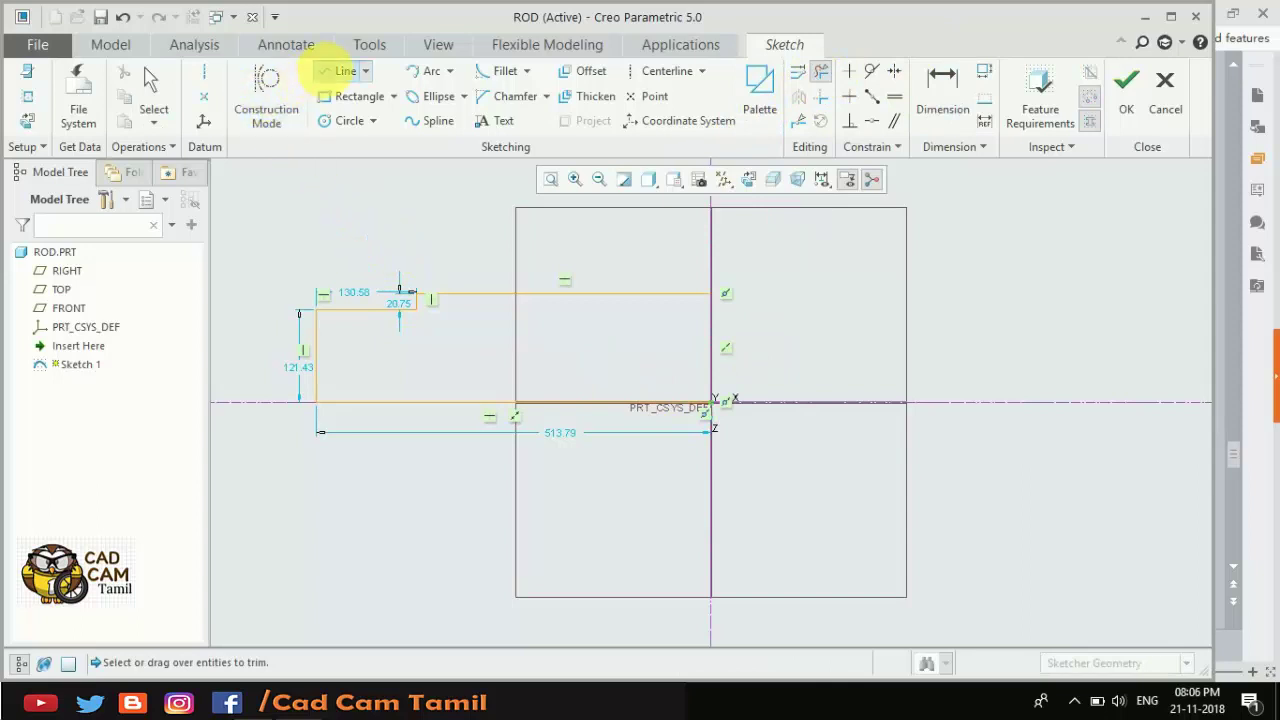
pyautogui.click(340, 71)
pyautogui.click(711, 294)
pyautogui.click(711, 401)
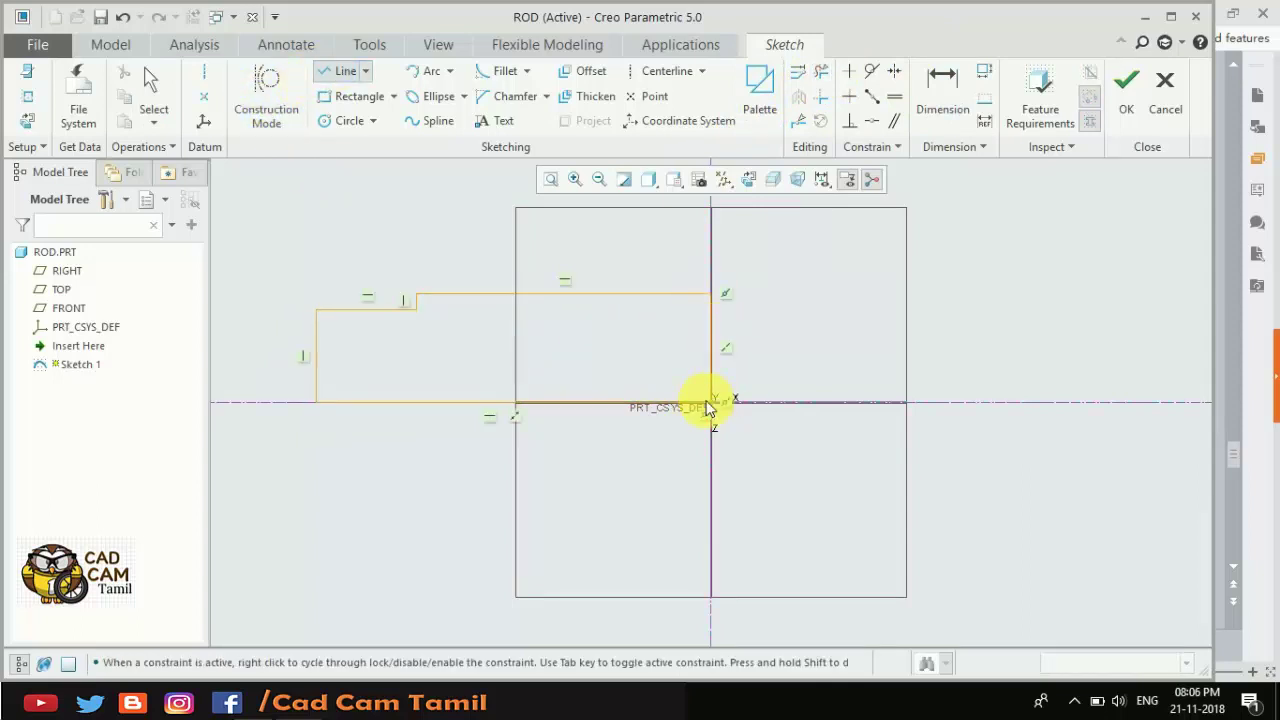
pyautogui.middleClick(812, 364)
pyautogui.click(818, 366)
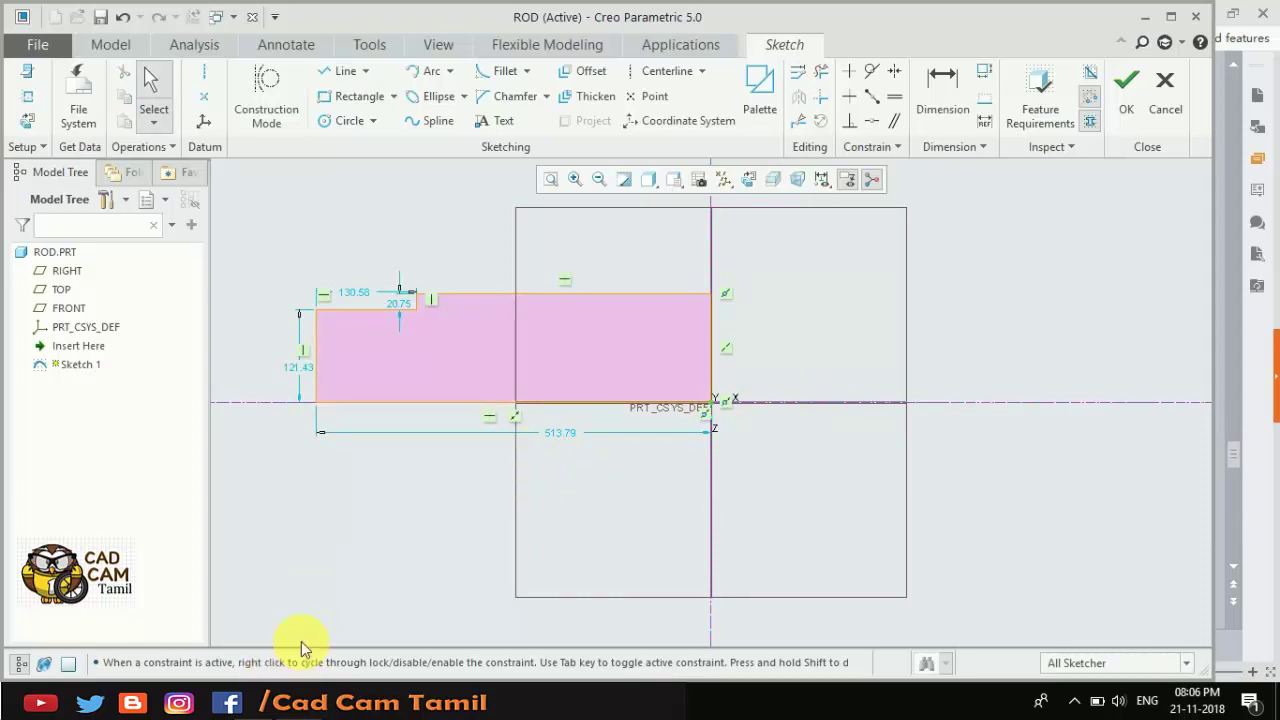
# Check the reference slide, try setting the overall length to 35, then undo that change.
pyautogui.click(290, 700)
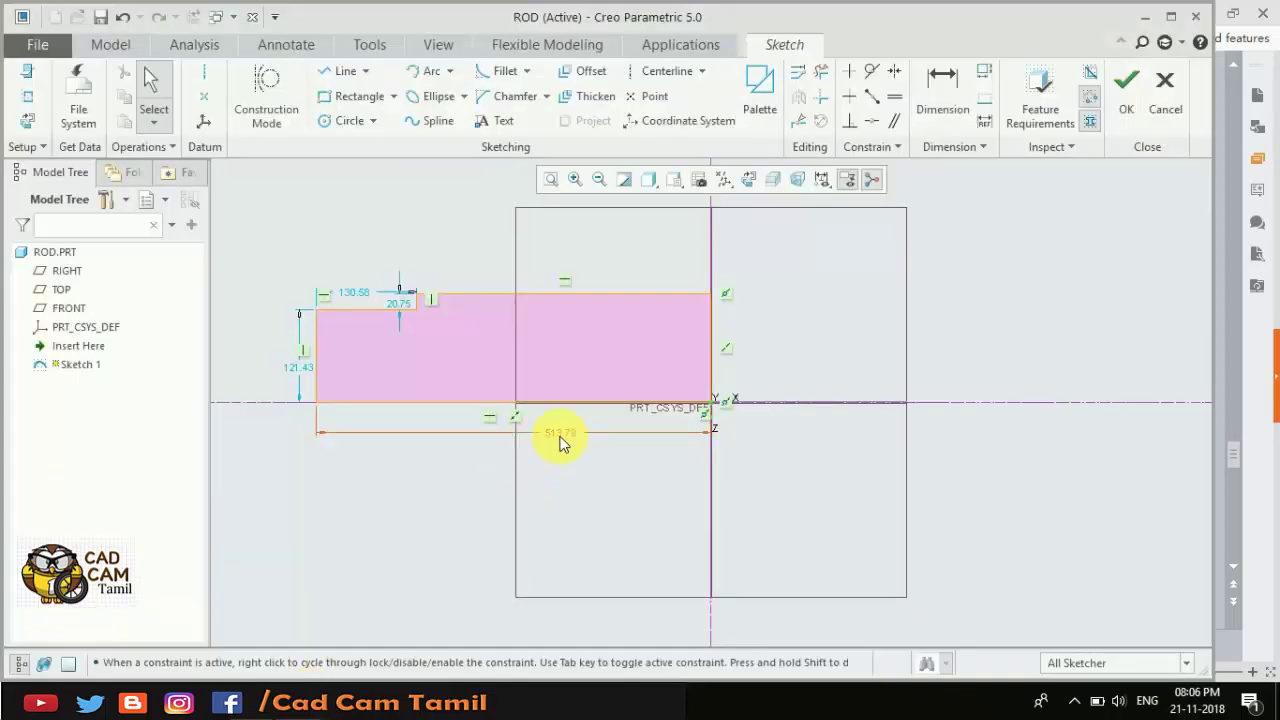
pyautogui.doubleClick(560, 440)
pyautogui.write('3')
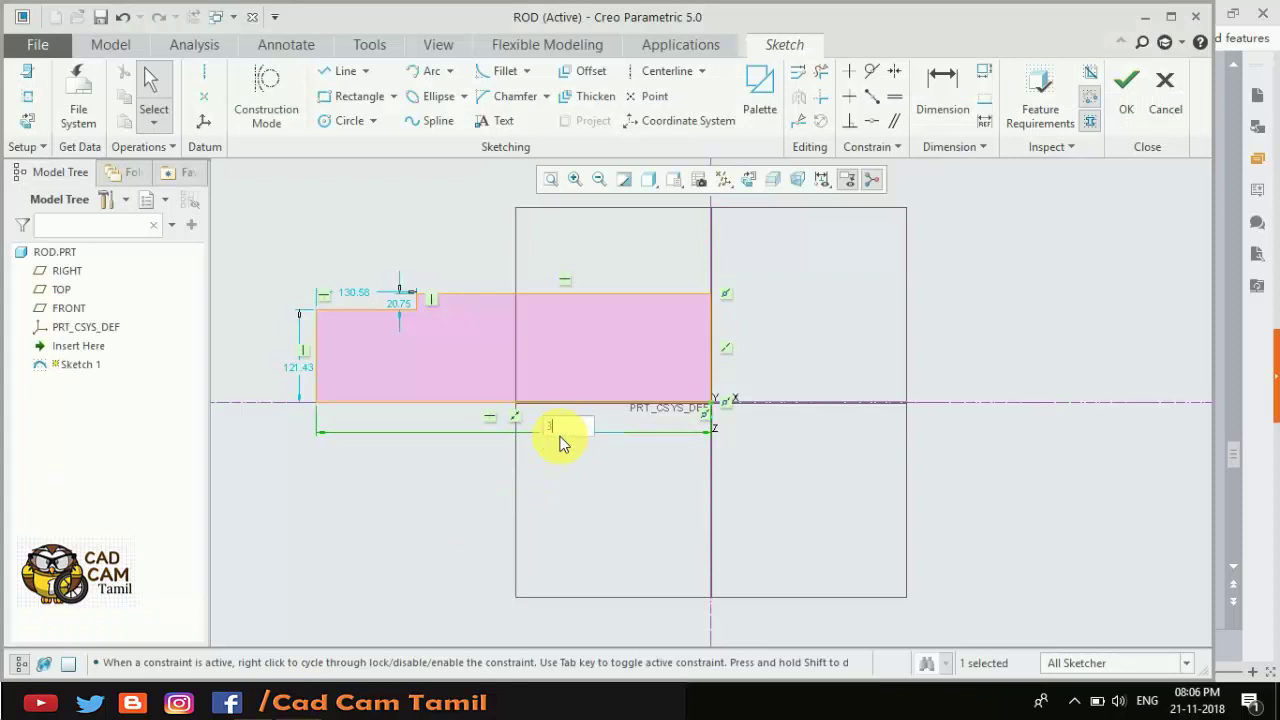
pyautogui.write('5+53')
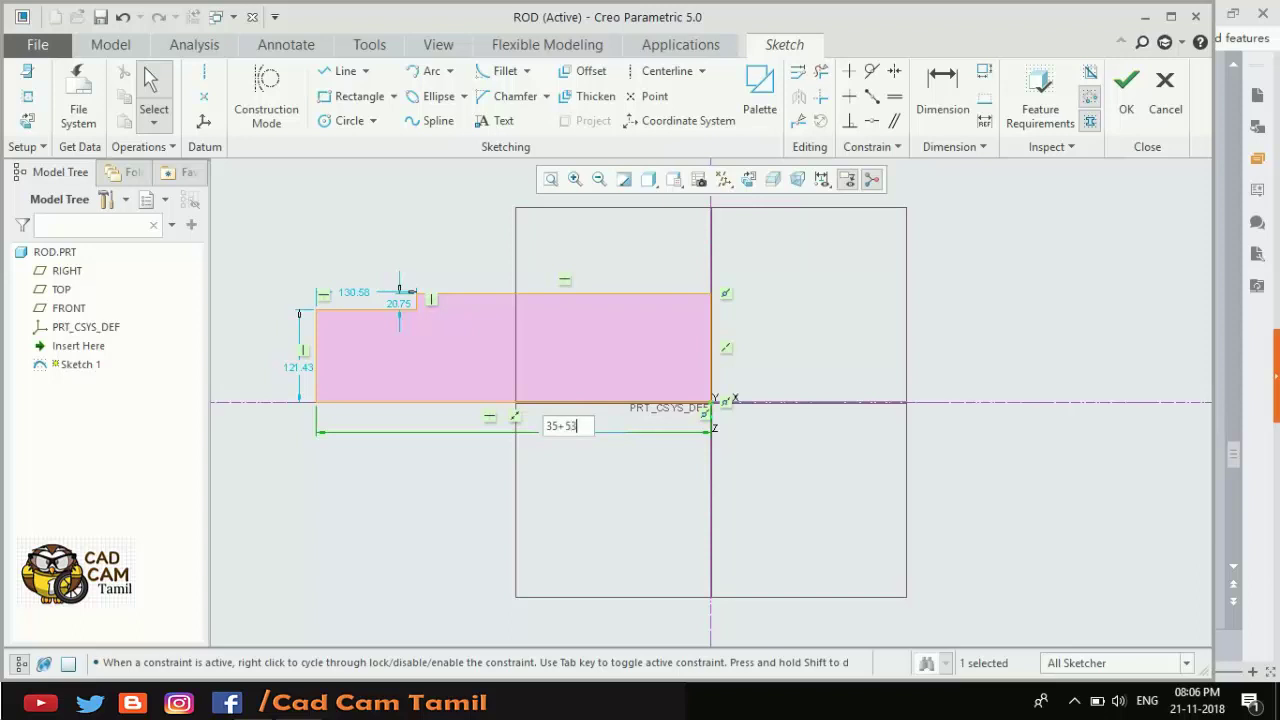
pyautogui.press('Return')
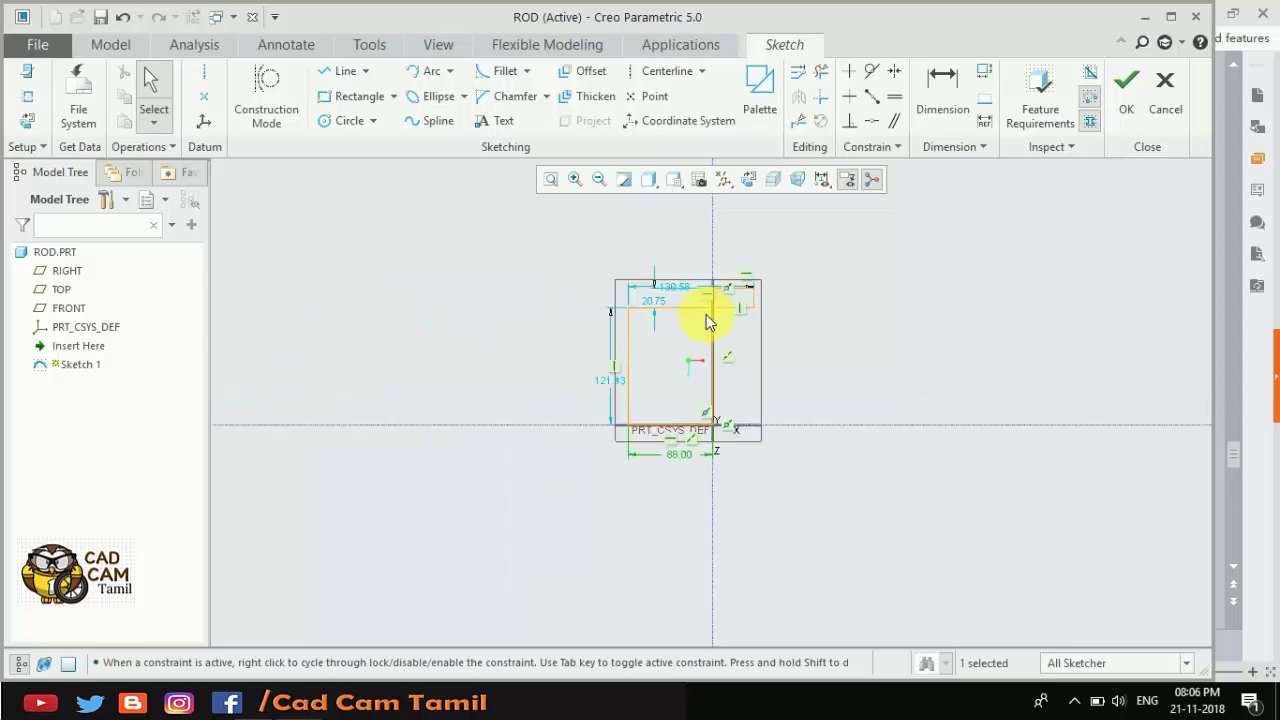
pyautogui.scroll(3, 706, 318)
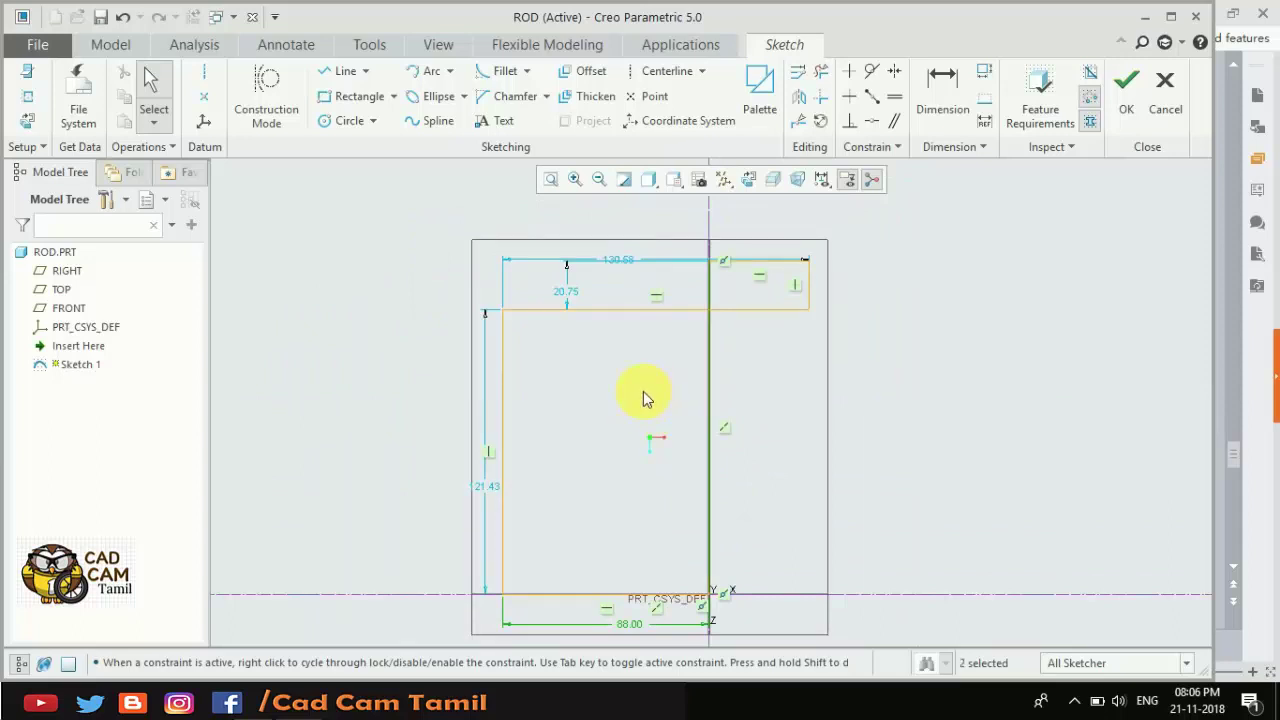
pyautogui.hotkey('ctrl', 'z')
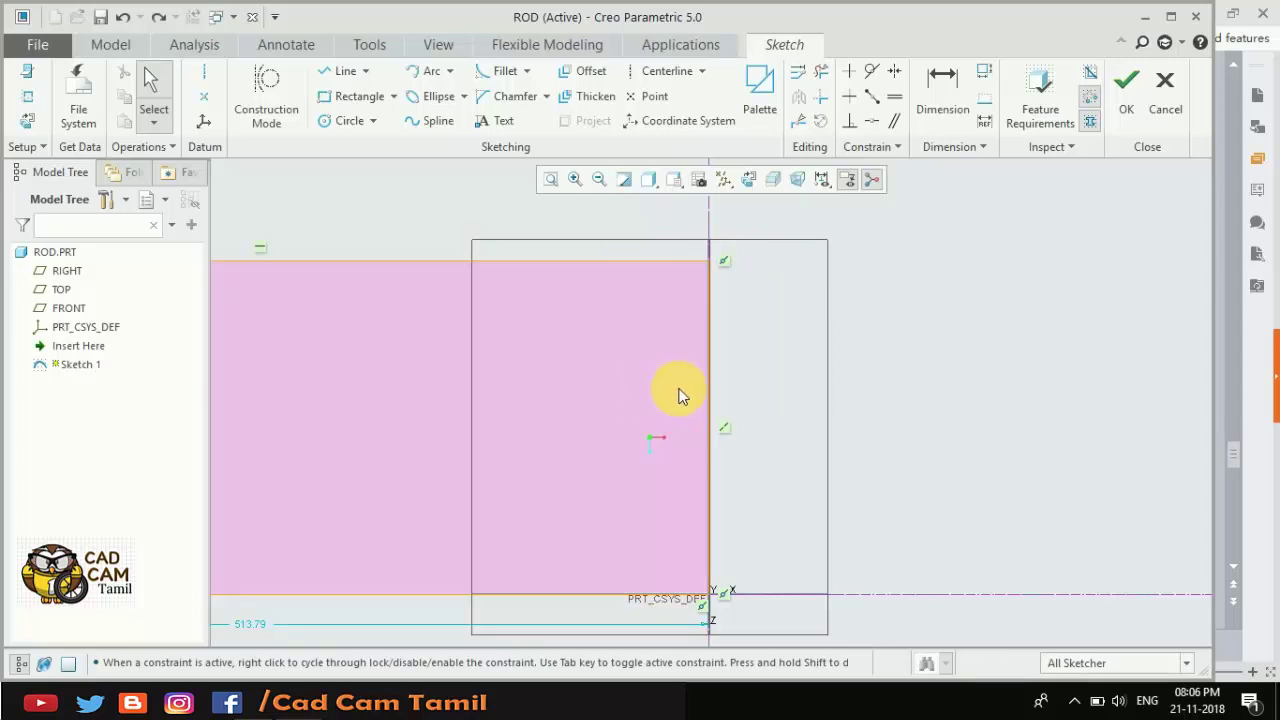
pyautogui.scroll(-3, 680, 395)
pyautogui.scroll(1, 703, 418)
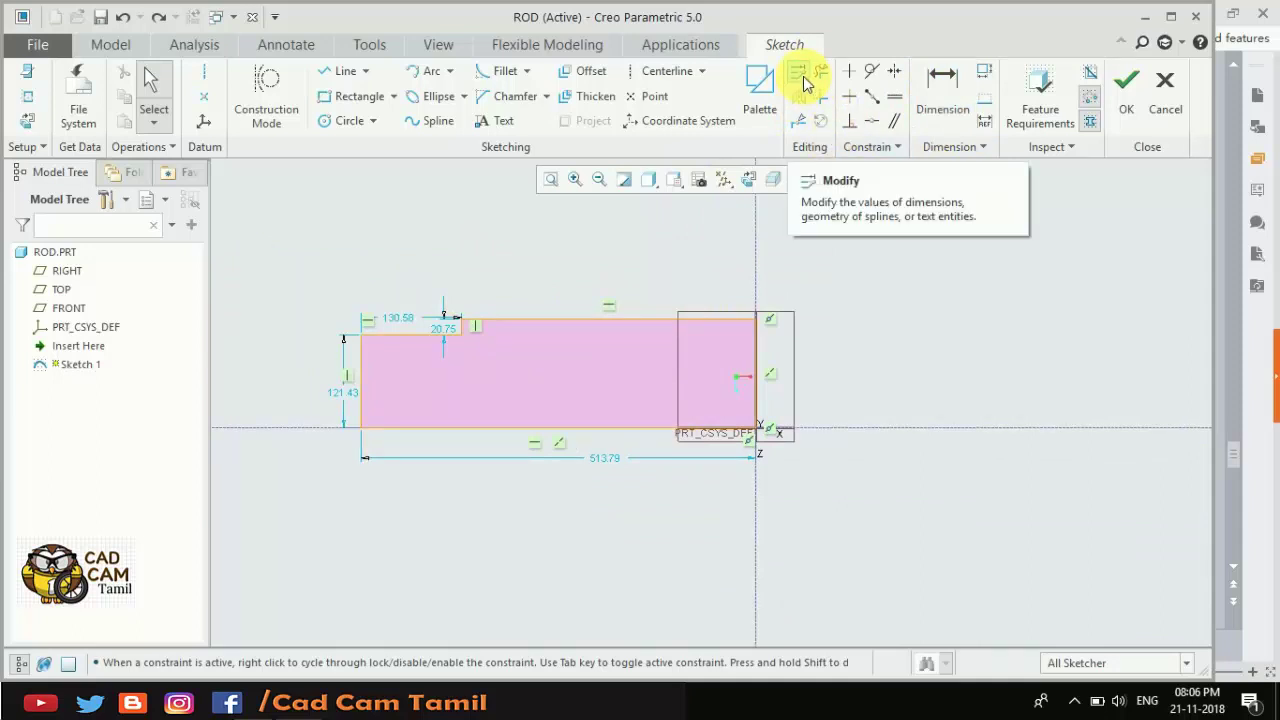
# Dimension the overall length, right and left heights, and step length, then open them all in Modify Dimensions.
pyautogui.press('d')
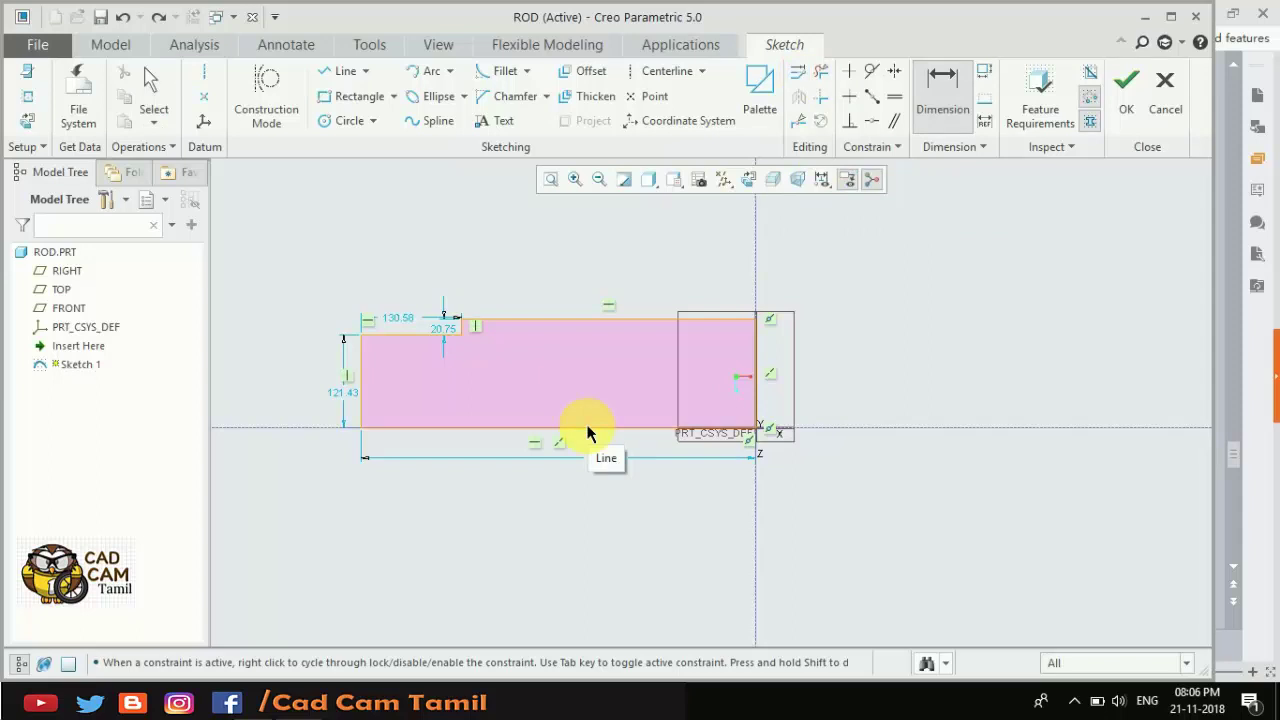
pyautogui.middleClick(586, 520)
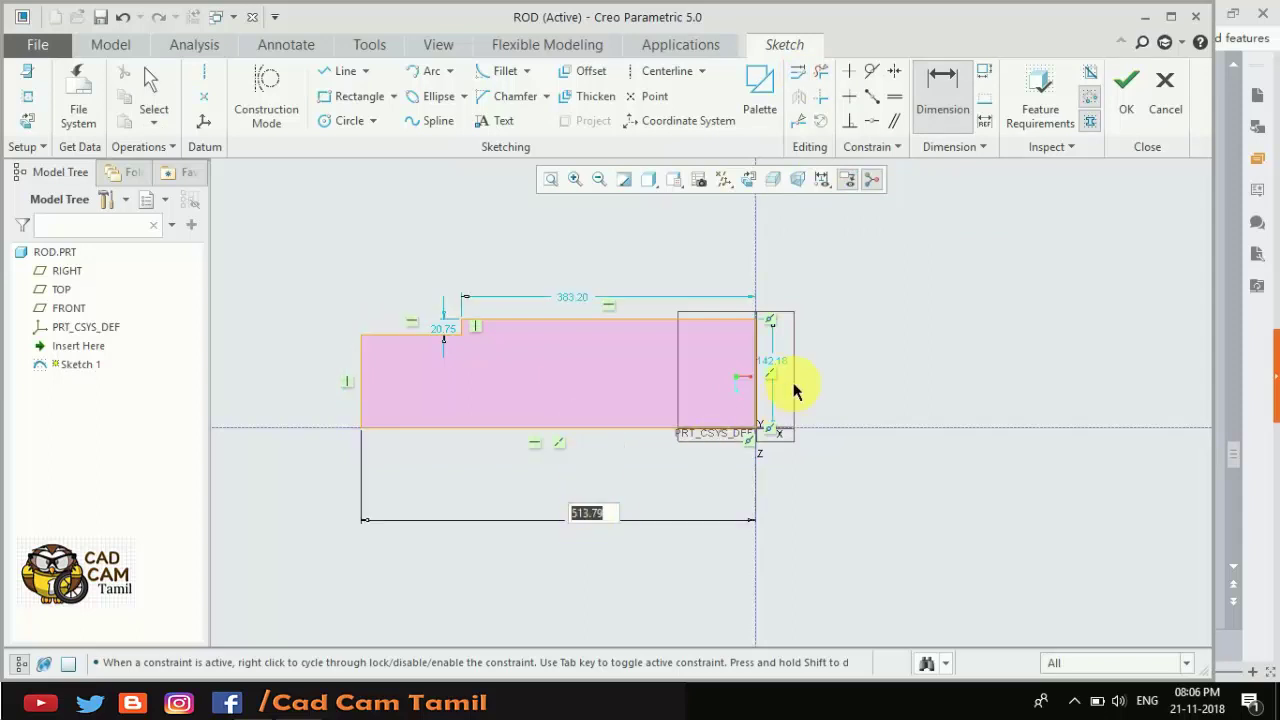
pyautogui.click(762, 386)
pyautogui.middleClick(818, 353)
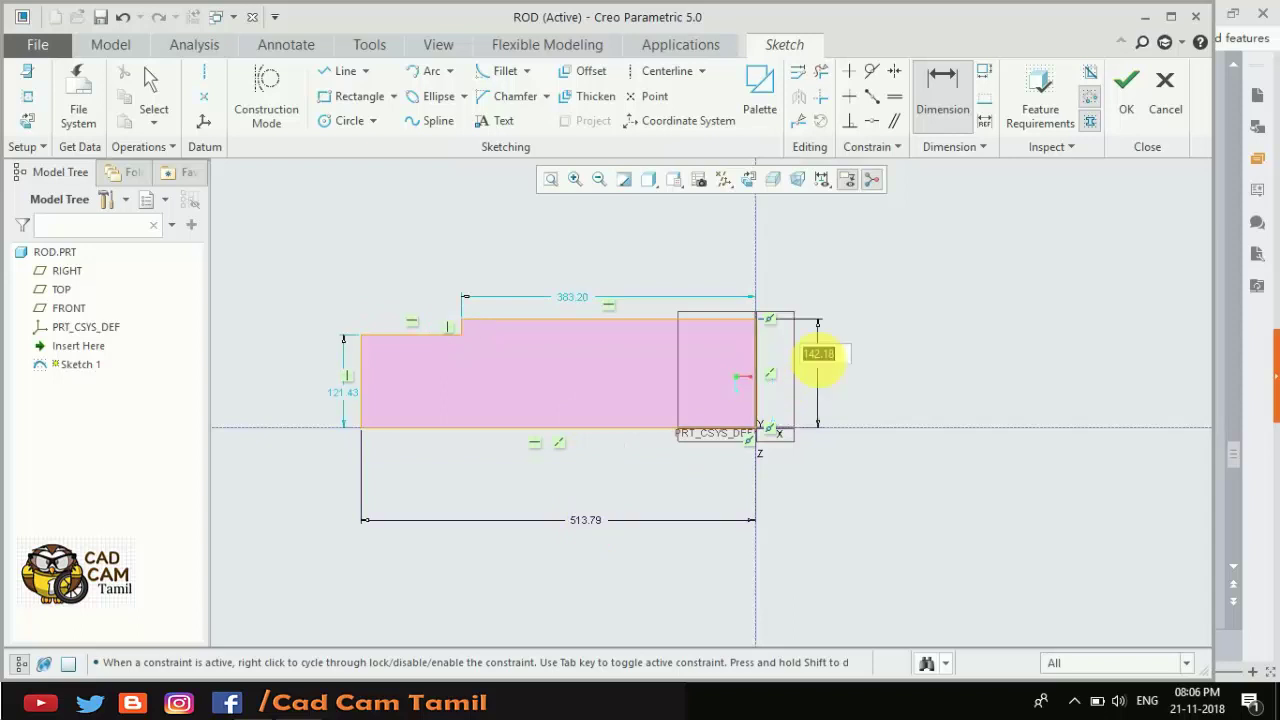
pyautogui.click(365, 385)
pyautogui.middleClick(305, 379)
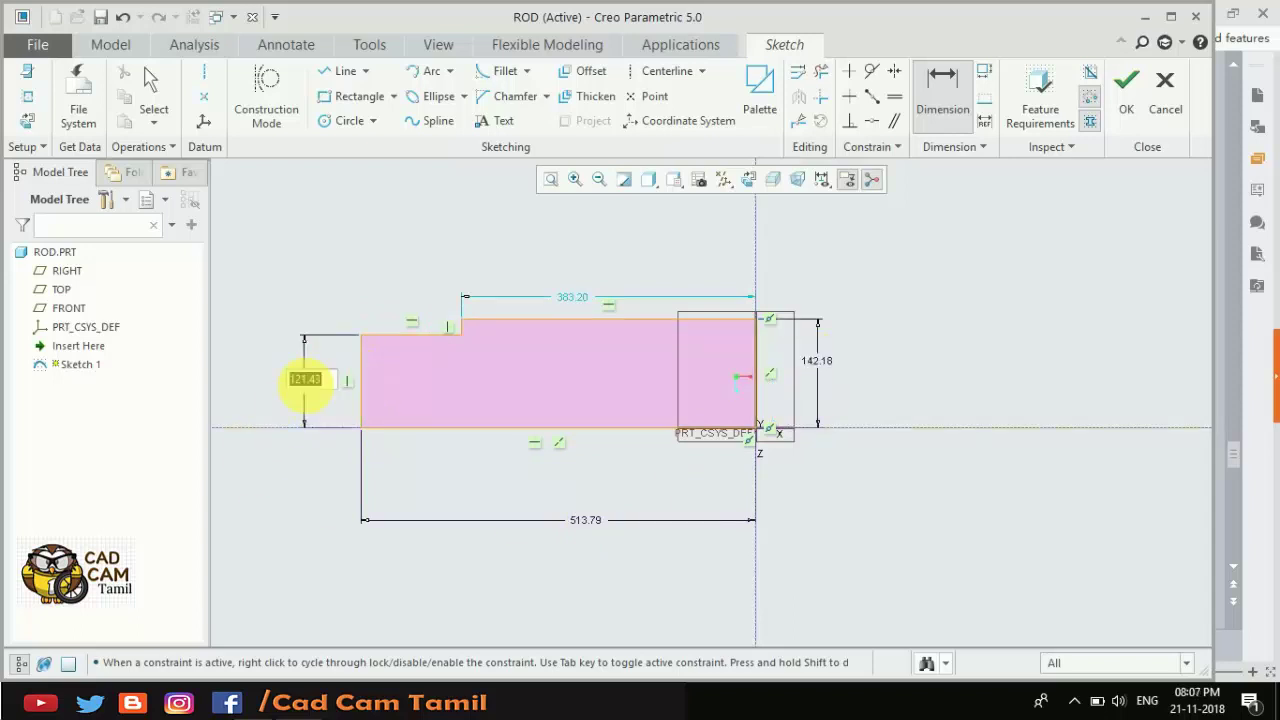
pyautogui.click(594, 320)
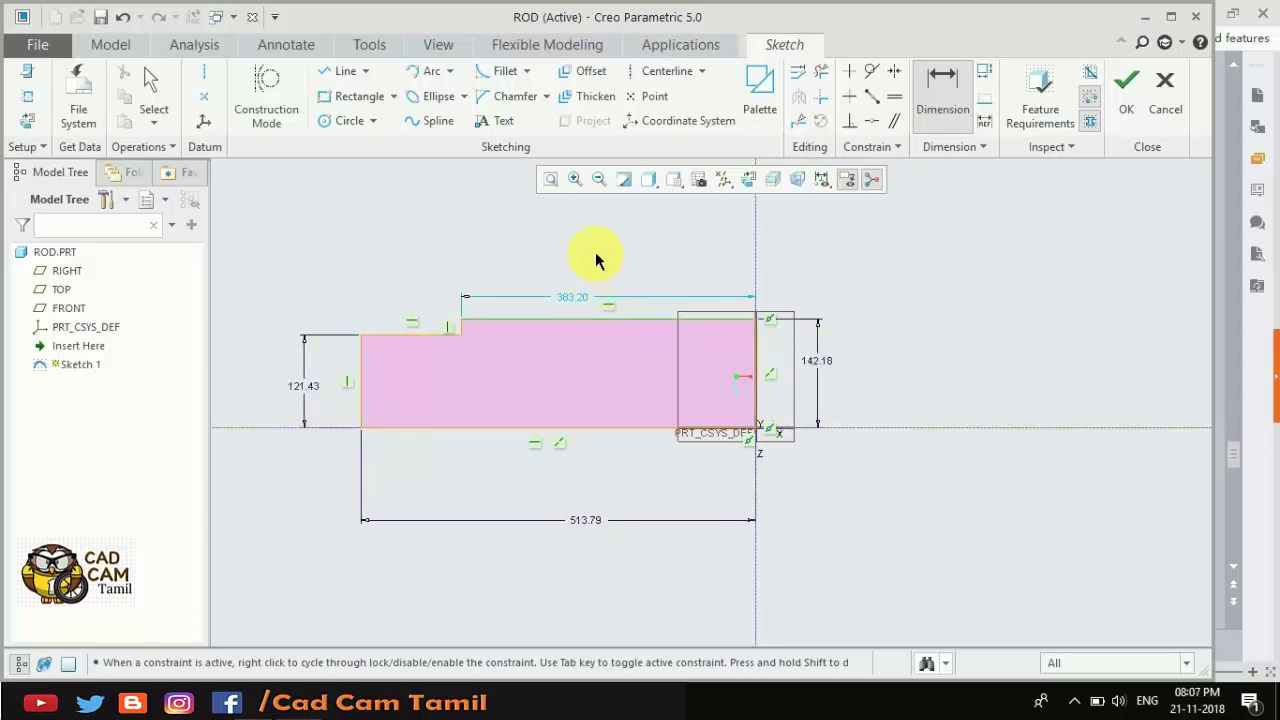
pyautogui.middleClick(594, 254)
pyautogui.middleClick(1097, 332)
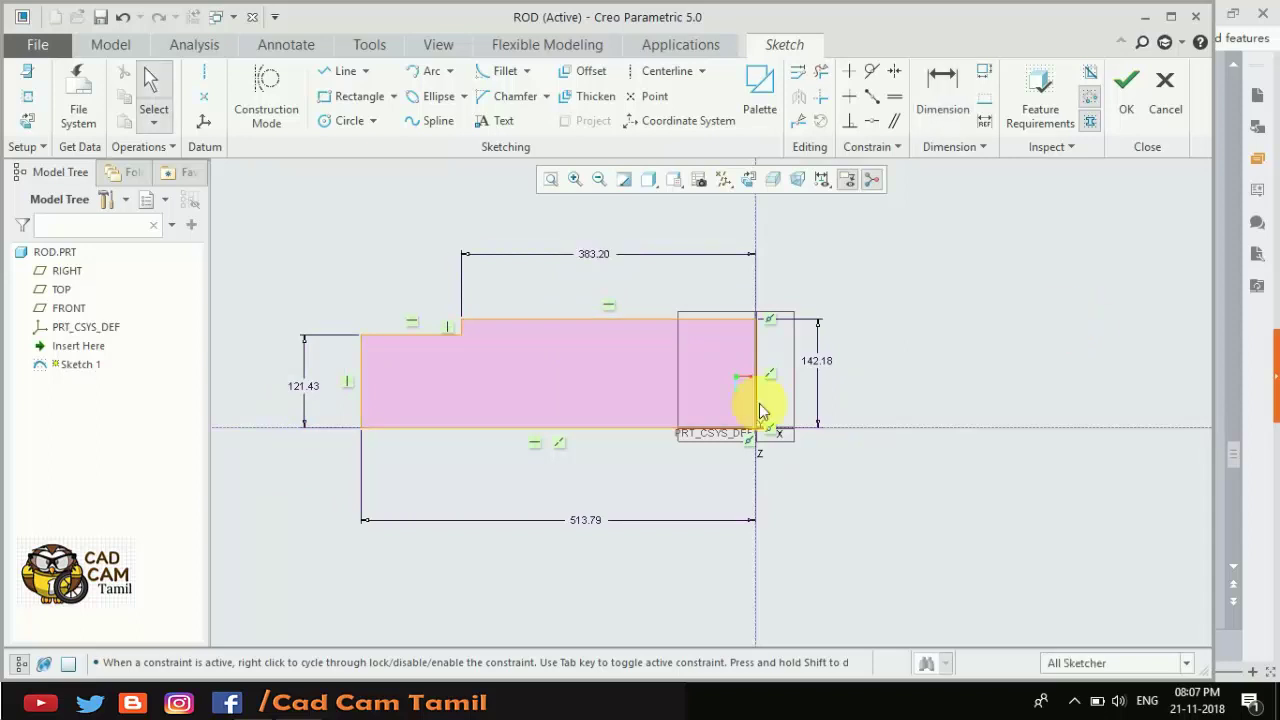
pyautogui.moveTo(244, 187)
pyautogui.mouseDown()
pyautogui.moveTo(678, 600)
pyautogui.moveTo(891, 571)
pyautogui.mouseUp()
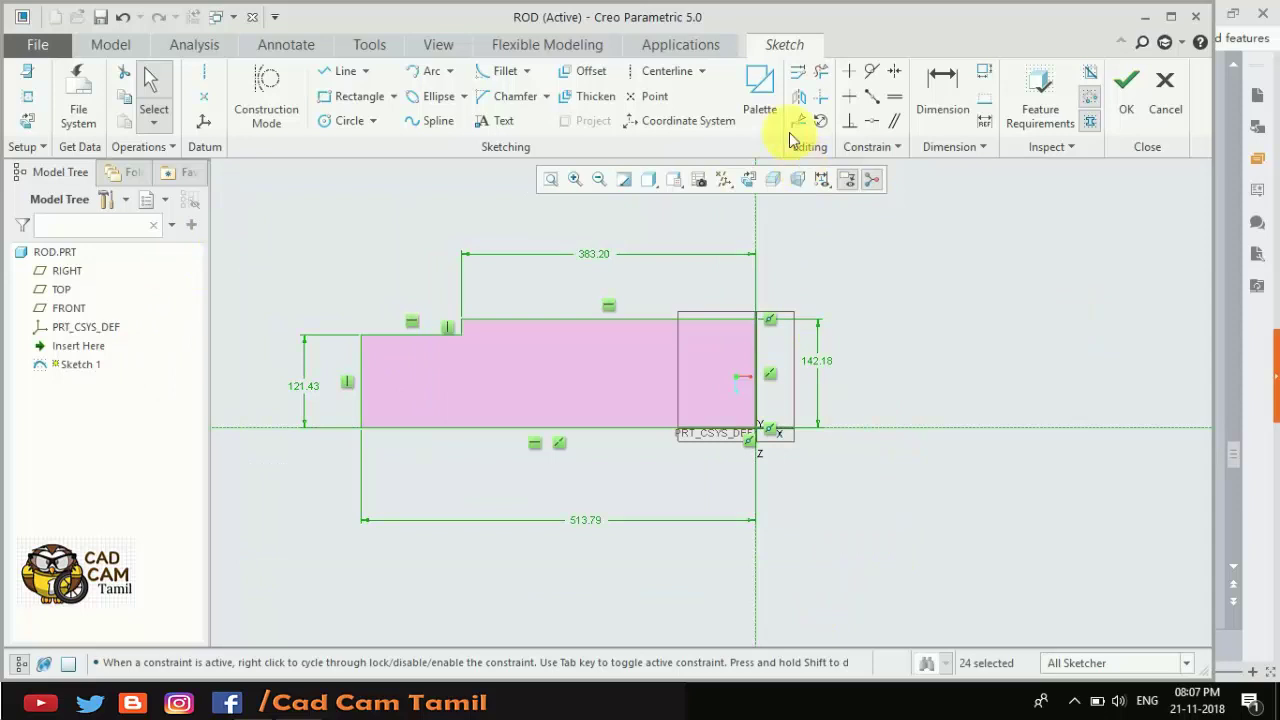
pyautogui.click(798, 74)
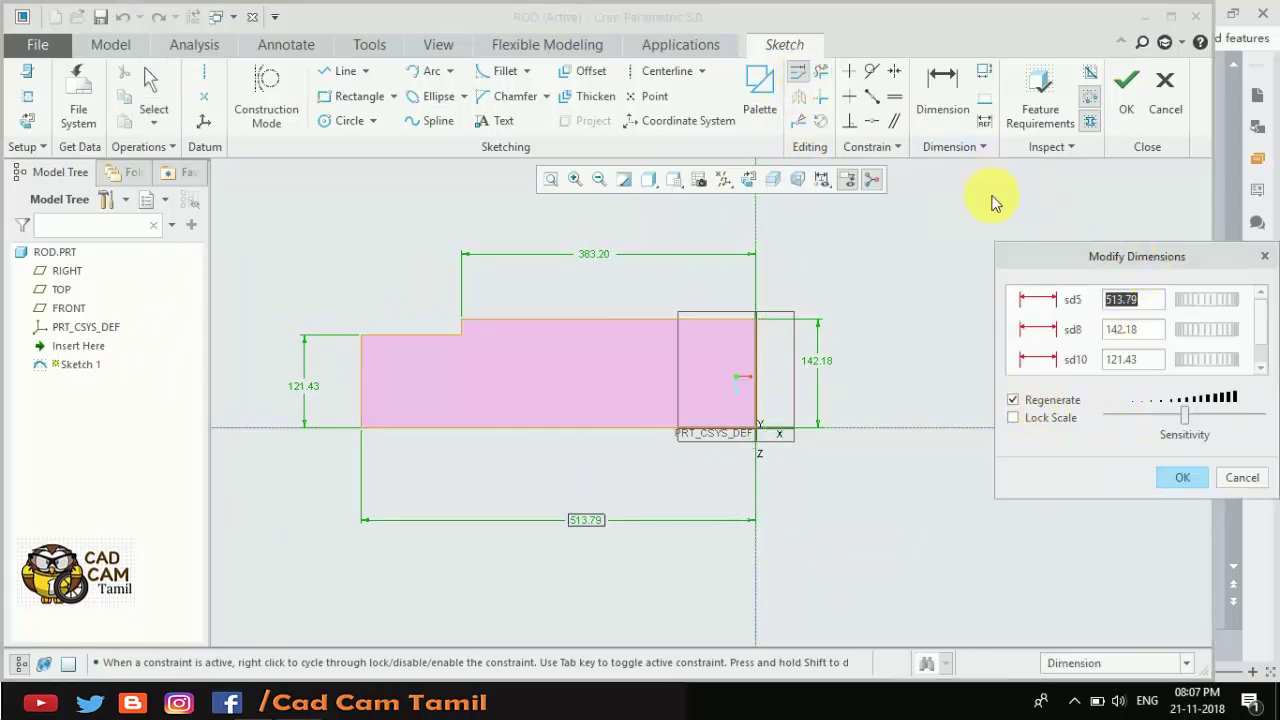
# Turn off Regenerate, enlarge the dialog, enter 53+35+30 for sd5, and switch to the rod slide.
pyautogui.moveTo(1135, 258); pyautogui.dragTo(1025, 203)
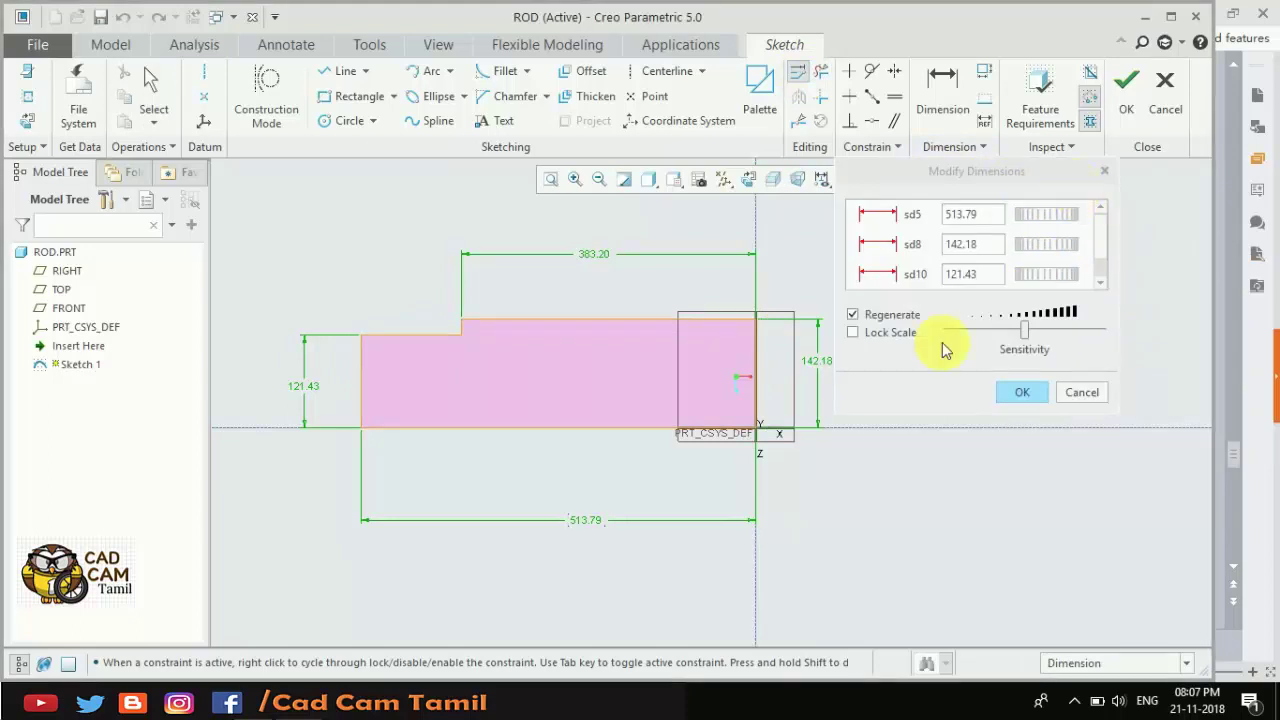
pyautogui.click(852, 314)
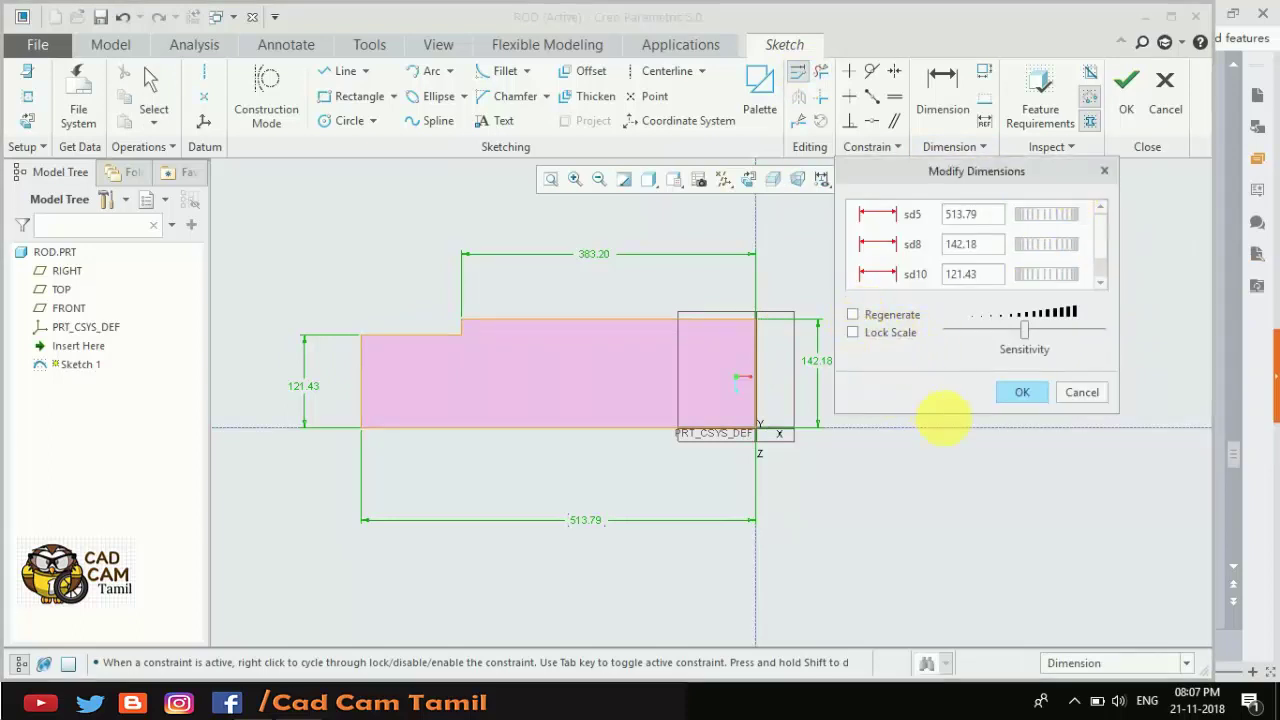
pyautogui.moveTo(945, 414); pyautogui.dragTo(962, 535)
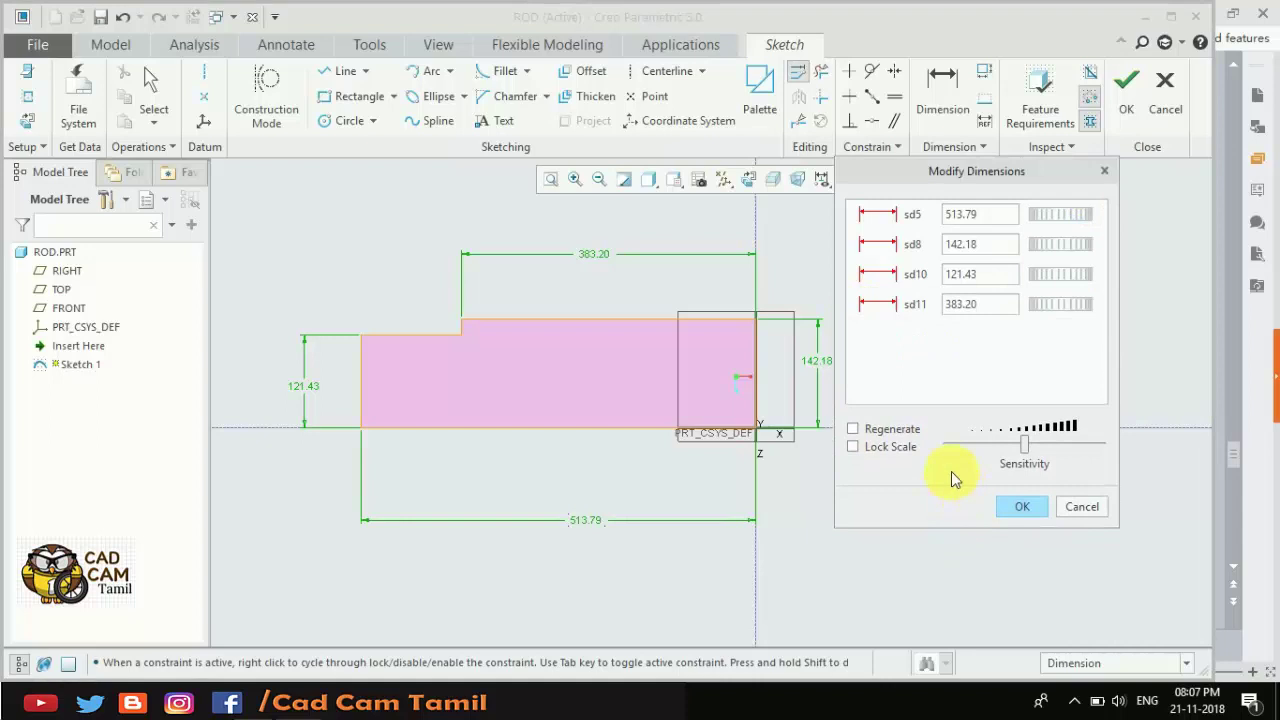
pyautogui.doubleClick(975, 215)
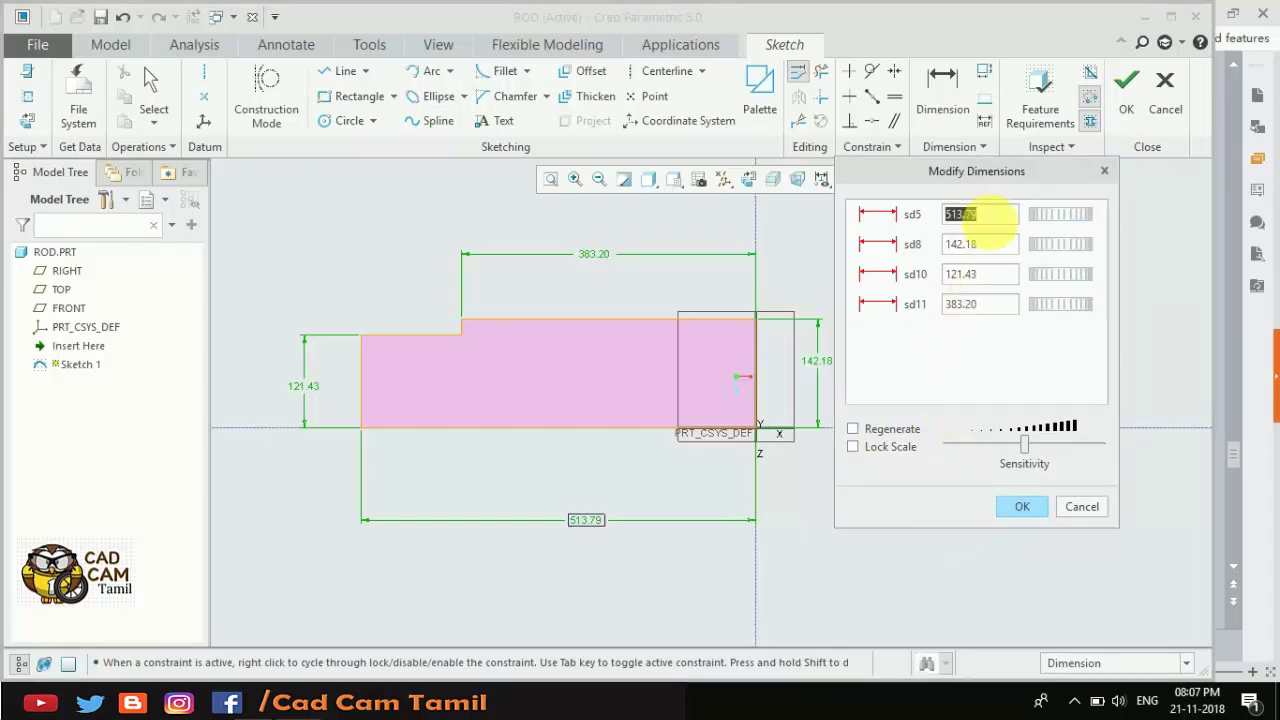
pyautogui.write('53+35+30')
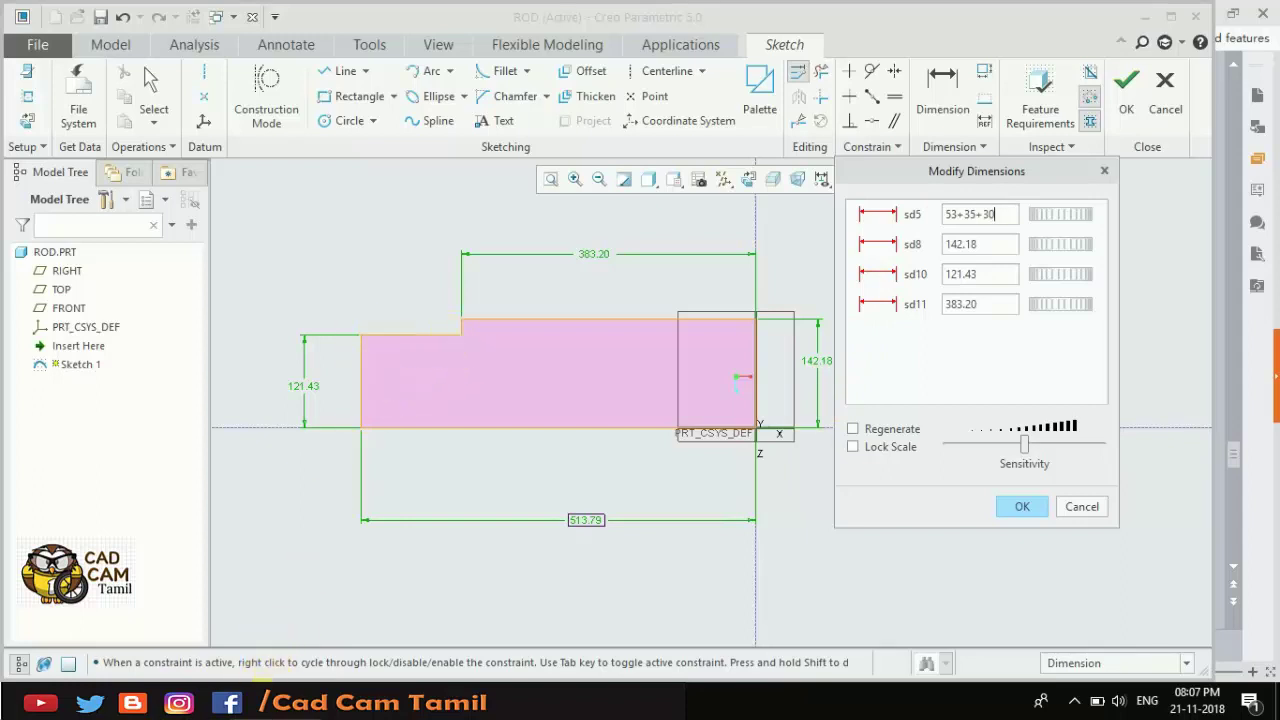
pyautogui.hotkey('alt', 'Tab')
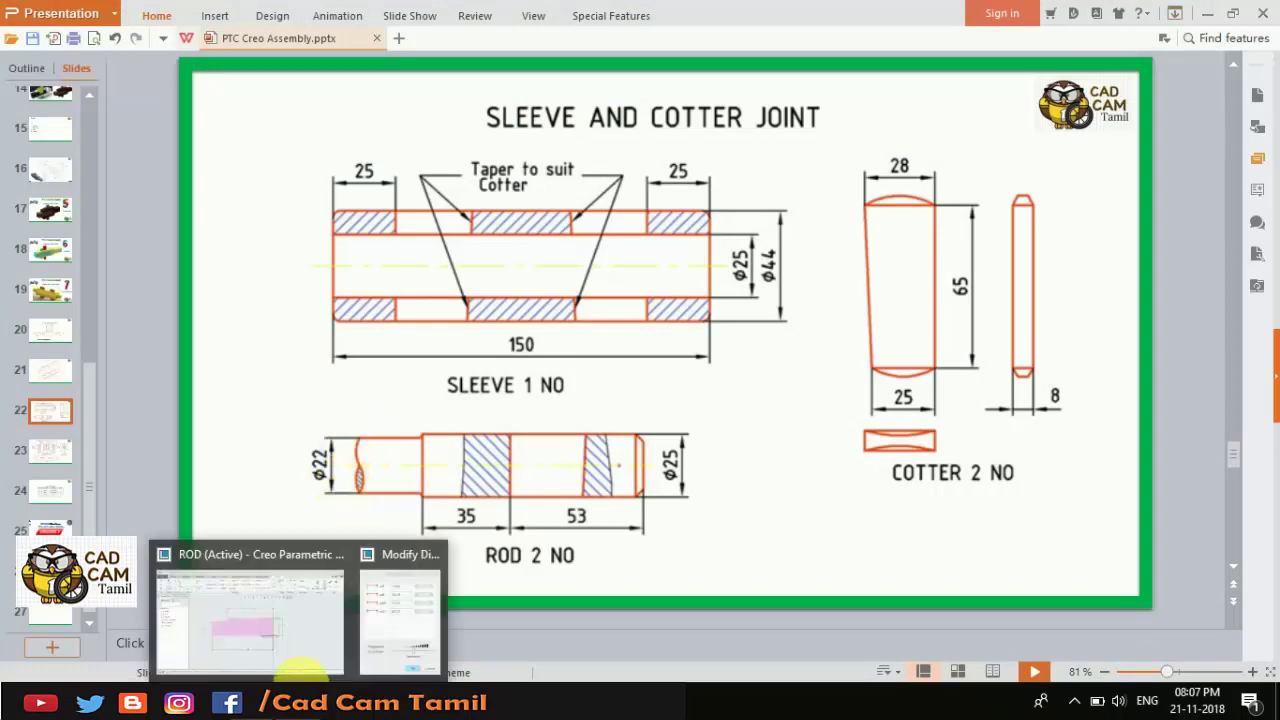
# Compare the slide's rod dimensions with the sketch, reselecting the 118.00 length and the sd8 height field.
pyautogui.click(325, 599)
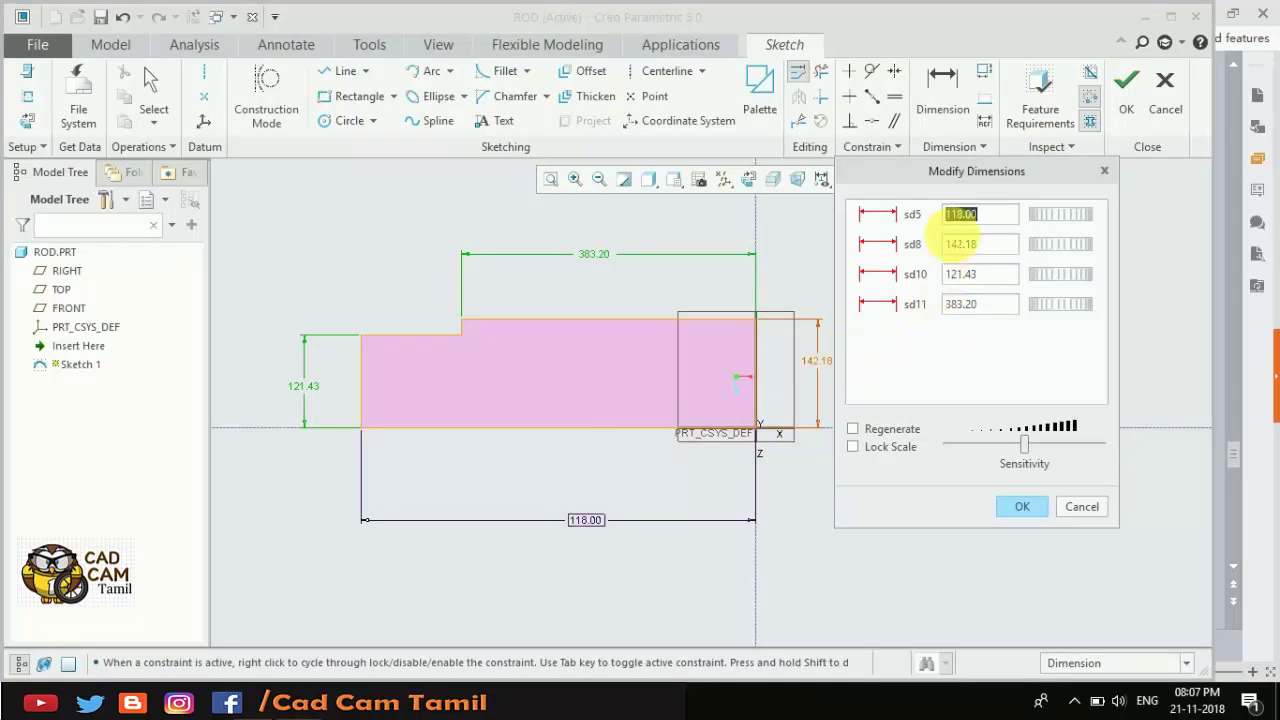
pyautogui.doubleClick(970, 214)
pyautogui.doubleClick(988, 245)
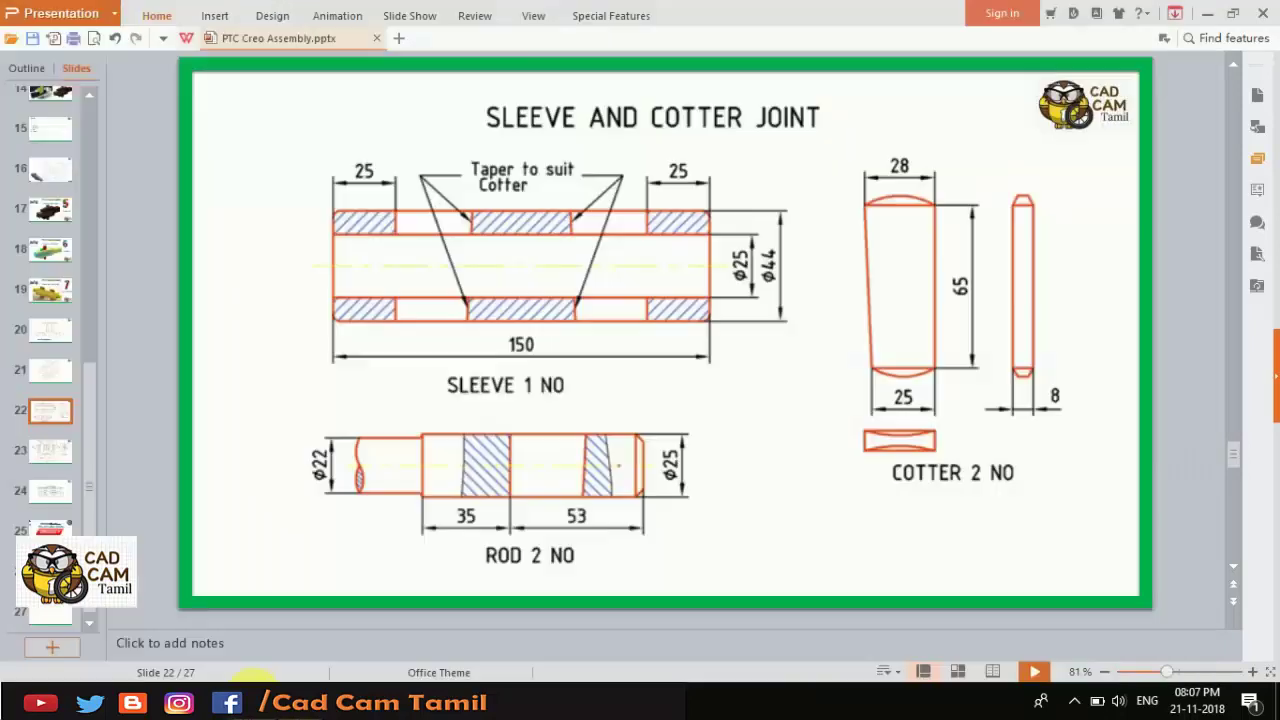
pyautogui.hotkey('alt', 'Tab')
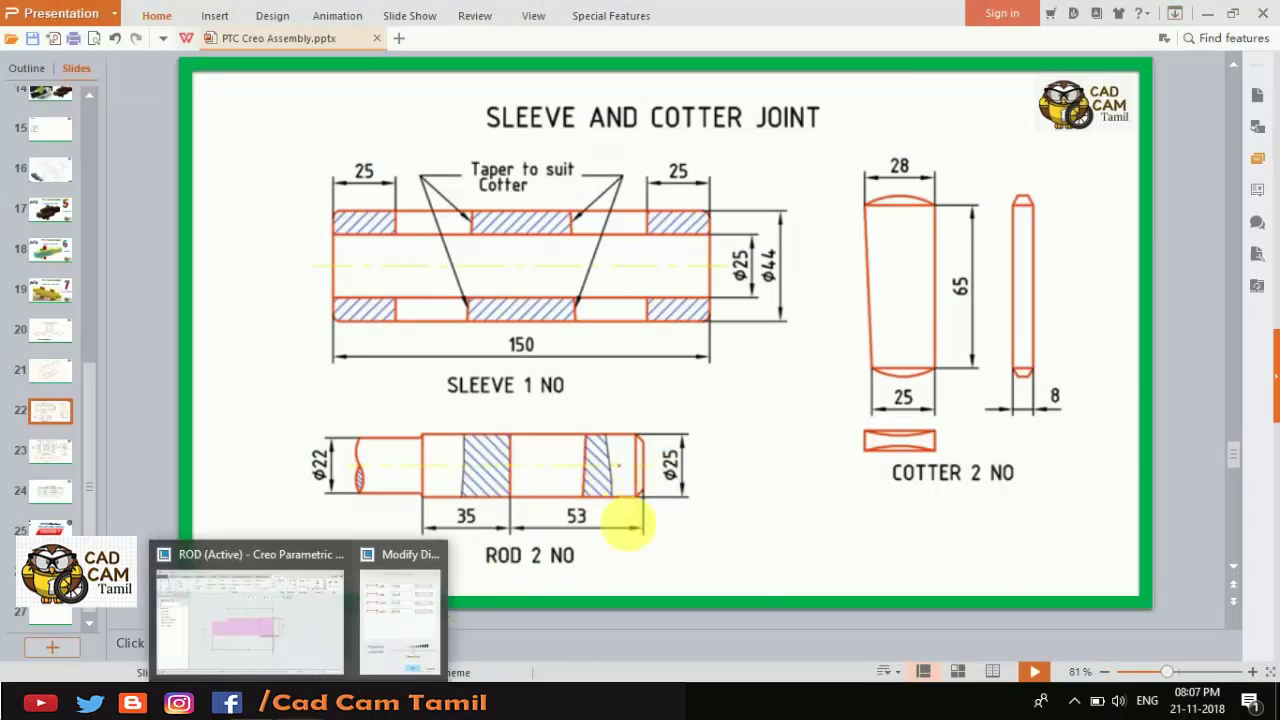
pyautogui.click(398, 616)
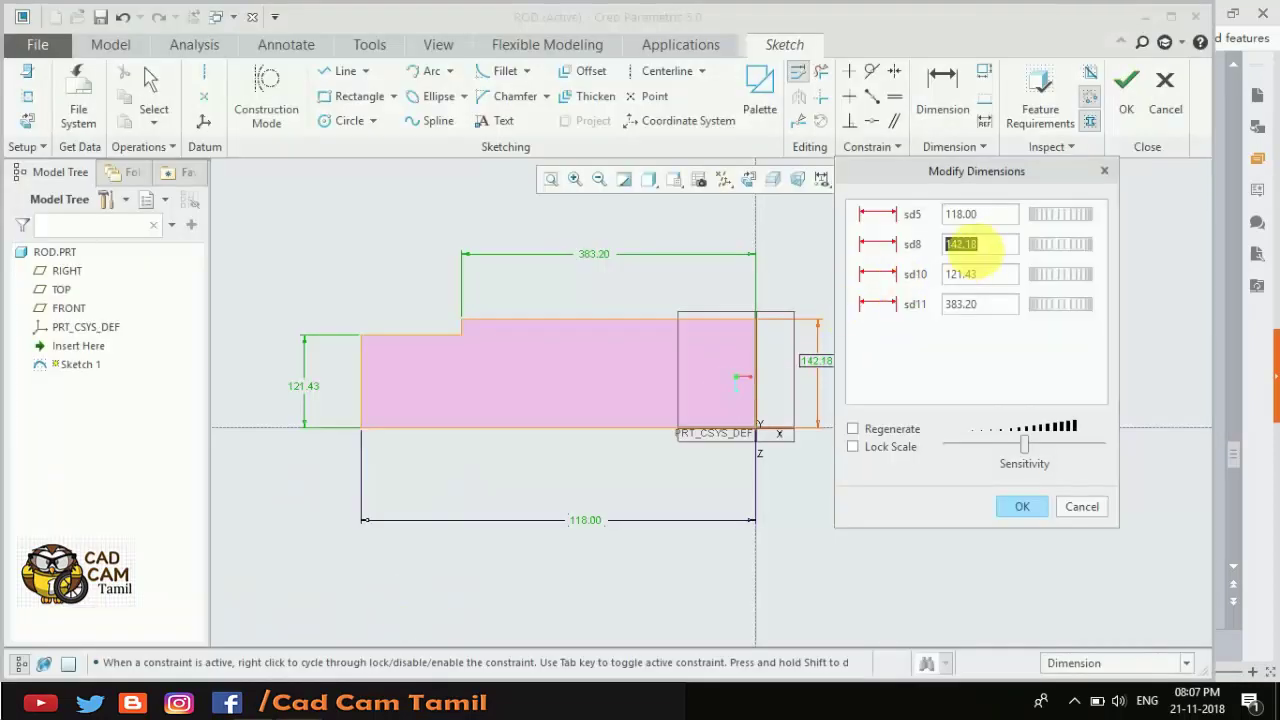
# Set sd8 to 12.50, sd10 to 11.00 and sd11 to 88.00, then apply the changes.
pyautogui.write('25')
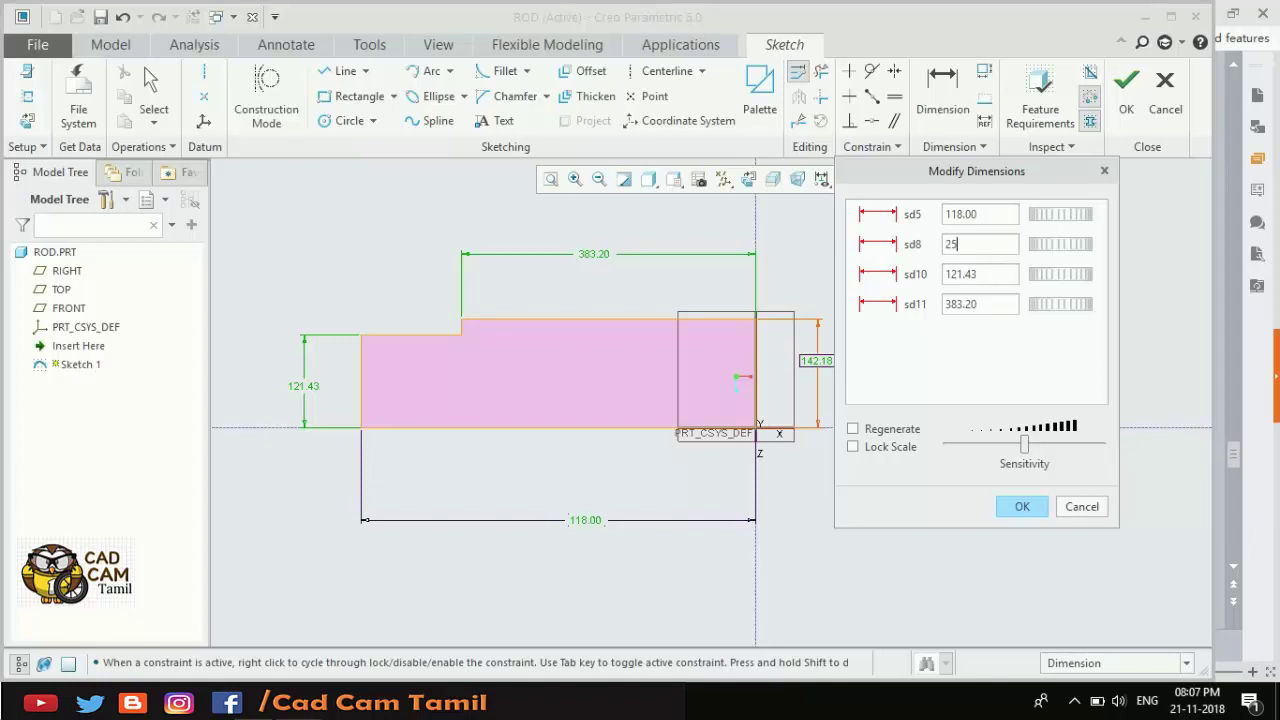
pyautogui.write('2')
pyautogui.press('Return')
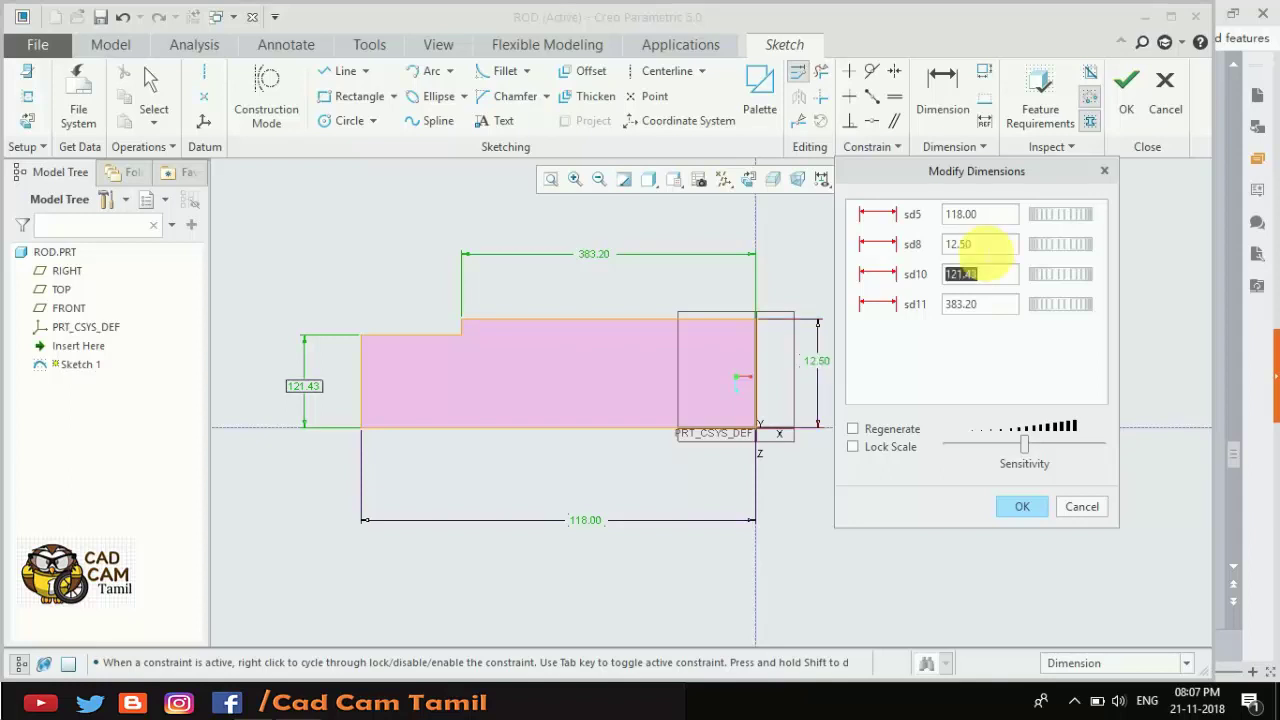
pyautogui.write('22')
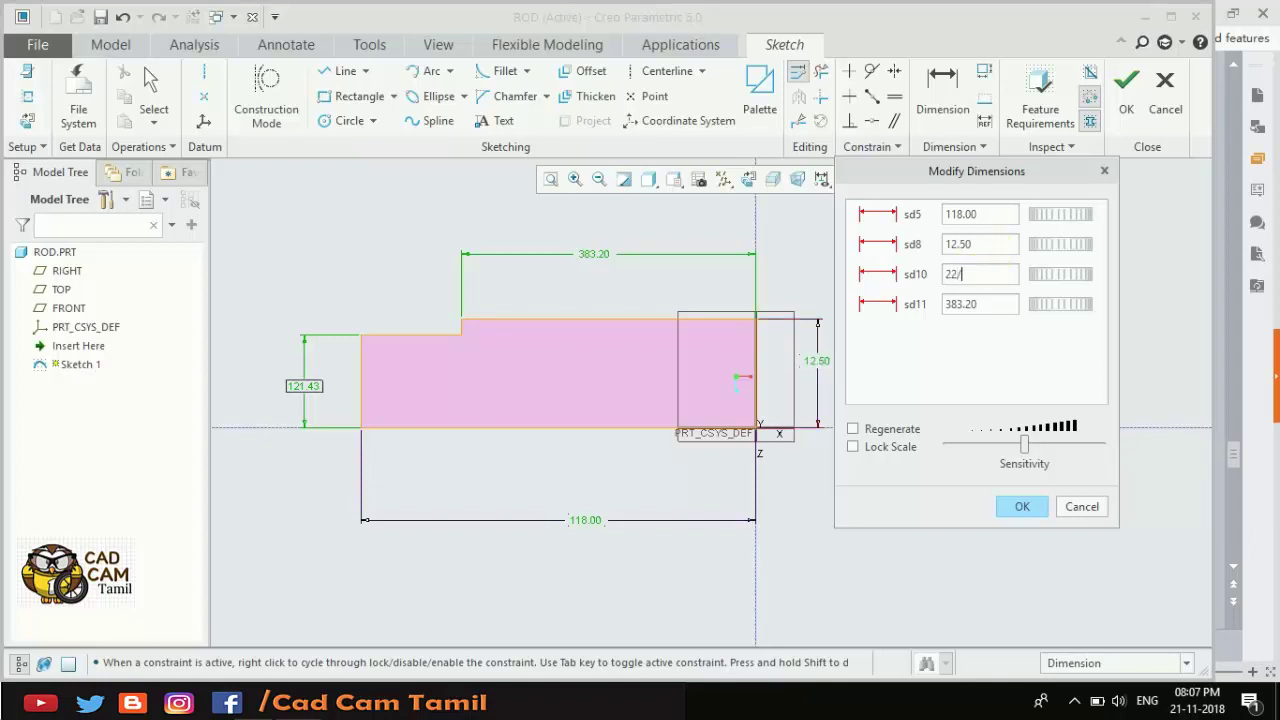
pyautogui.write('2')
pyautogui.press('Return')
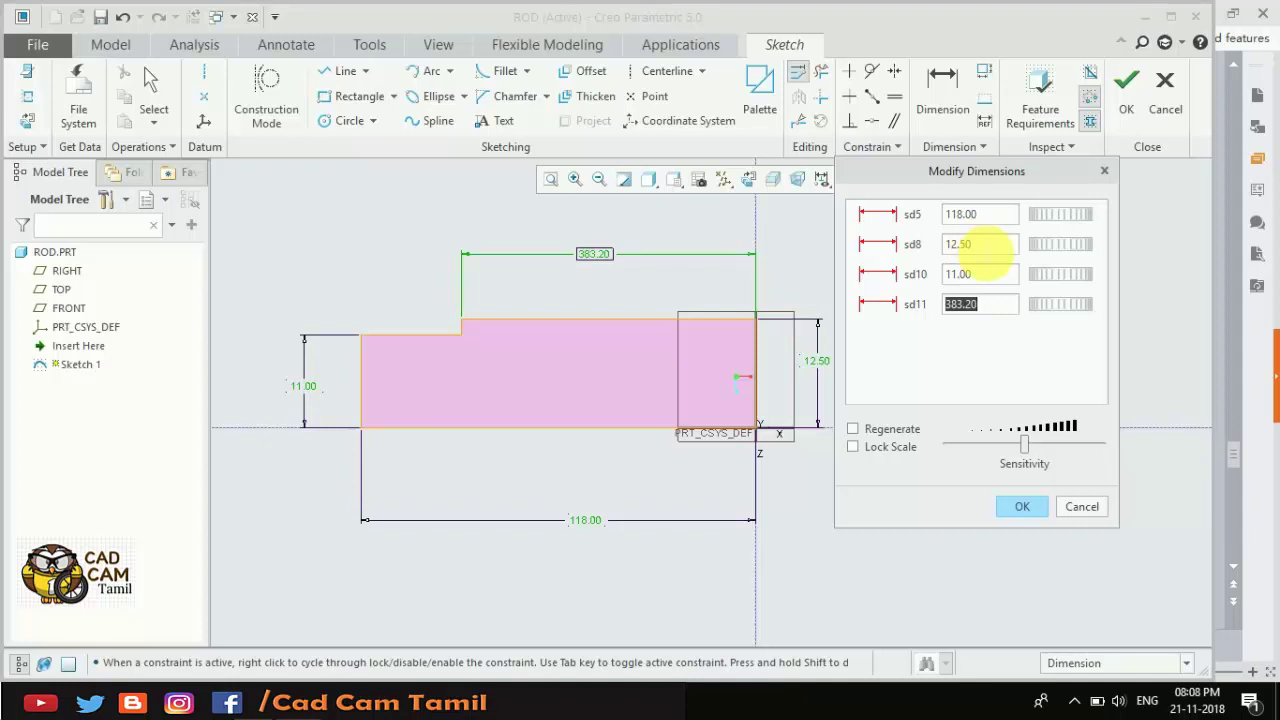
pyautogui.write('3')
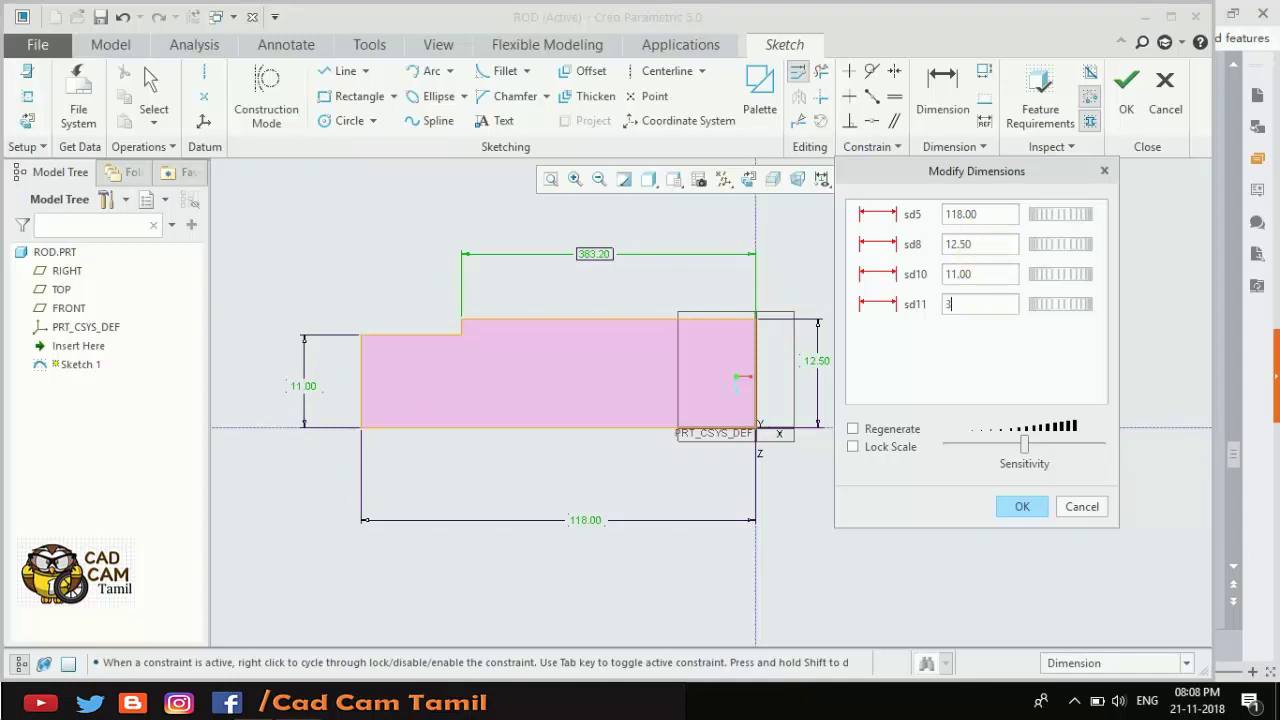
pyautogui.write('5+53')
pyautogui.click(1013, 502)
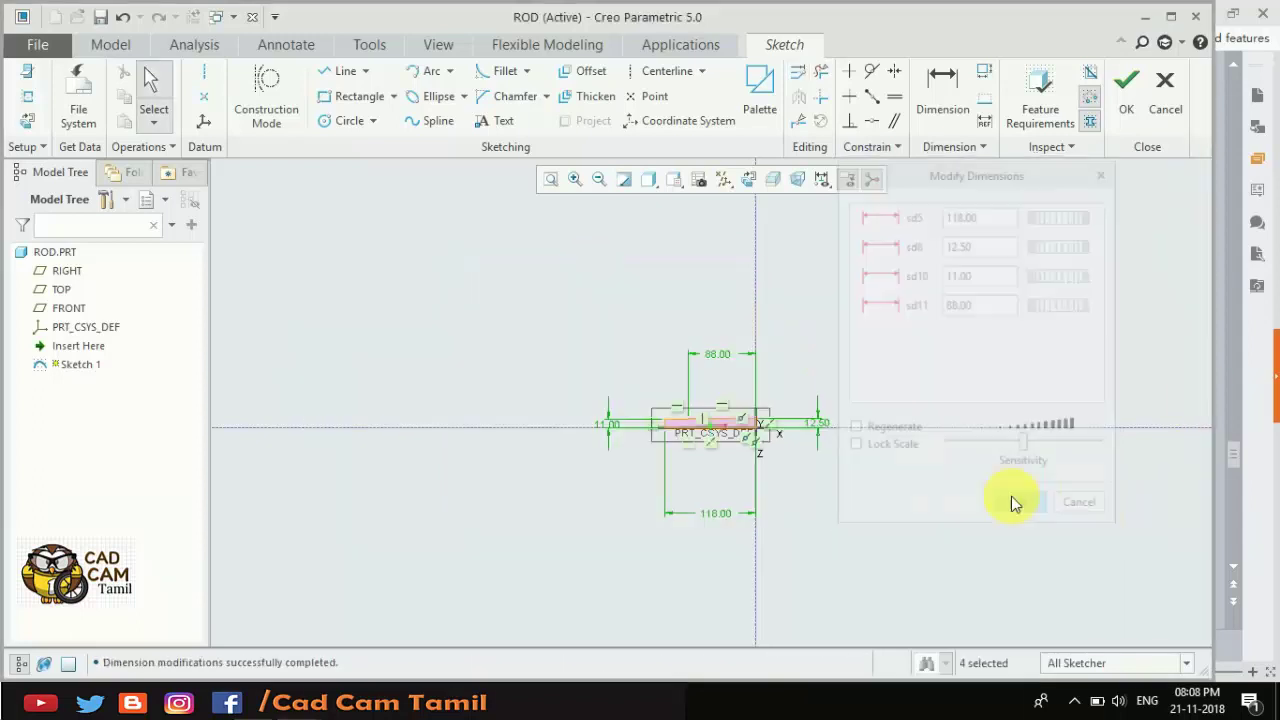
# Exit the ROD profile sketch and revolve it 360° about its long edge as the axis.
pyautogui.scroll(5, 779, 435)
pyautogui.scroll(1, 663, 457)
pyautogui.scroll(-2, 703, 400)
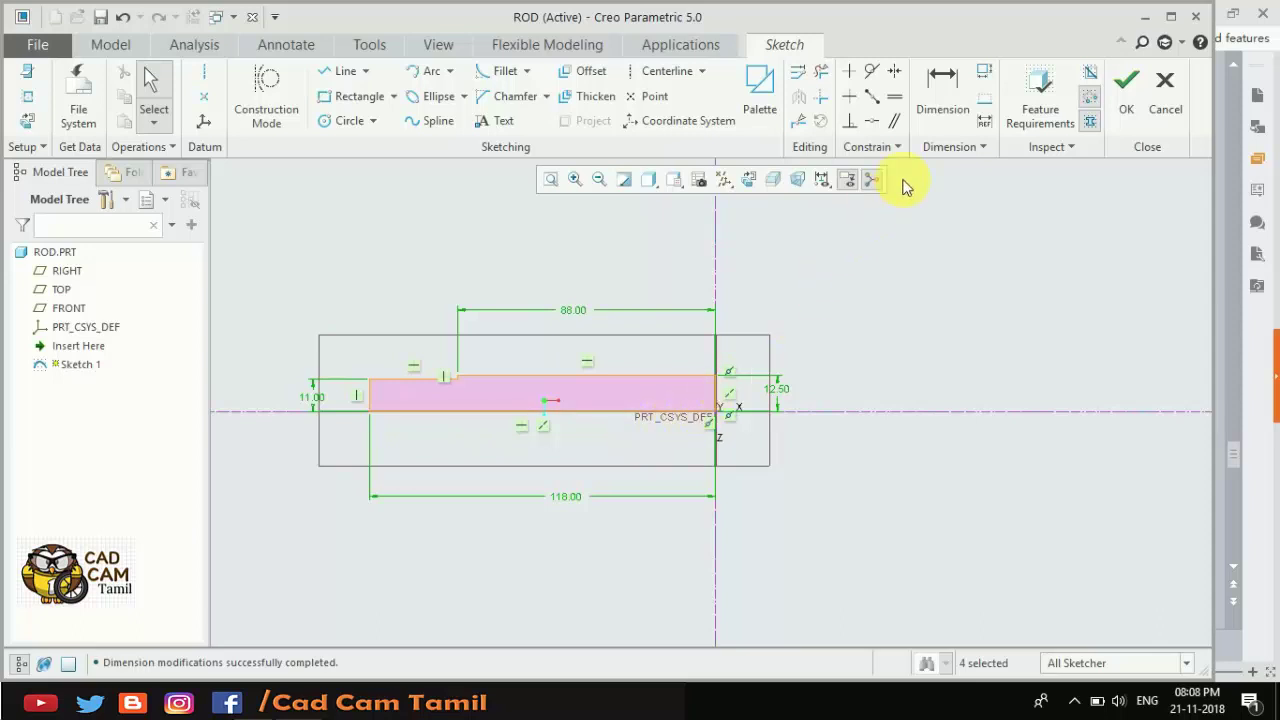
pyautogui.click(1114, 96)
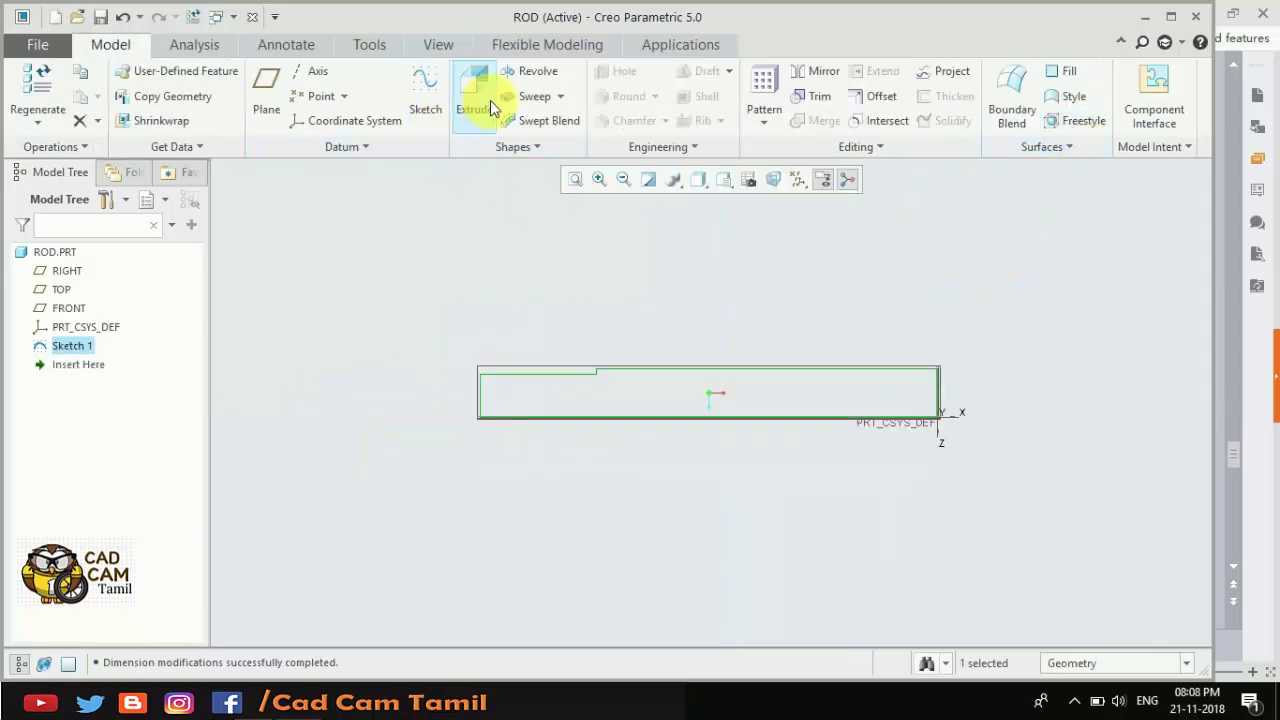
pyautogui.click(522, 84)
pyautogui.scroll(-2, 423, 314)
pyautogui.scroll(-1, 430, 320)
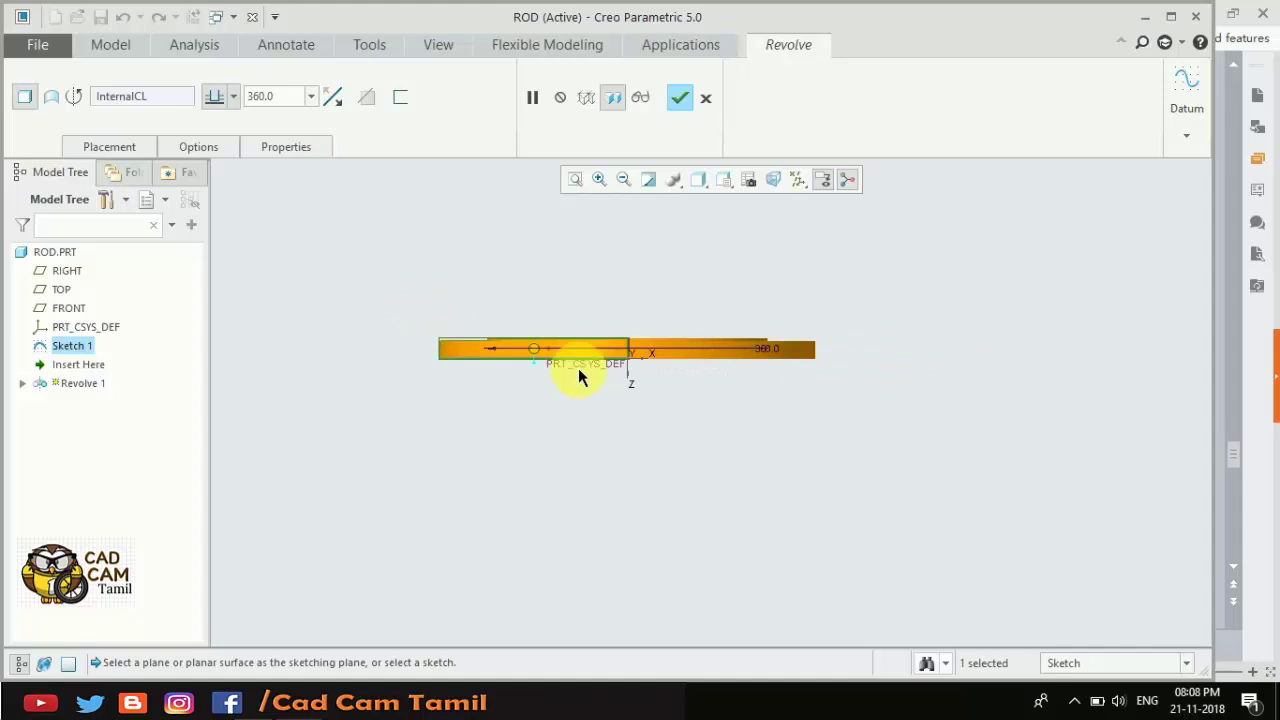
pyautogui.scroll(3, 622, 354)
pyautogui.moveTo(637, 266)
pyautogui.mouseDown(button='middle')
pyautogui.moveTo(651, 294)
pyautogui.moveTo(626, 328)
pyautogui.mouseUp(button='middle')
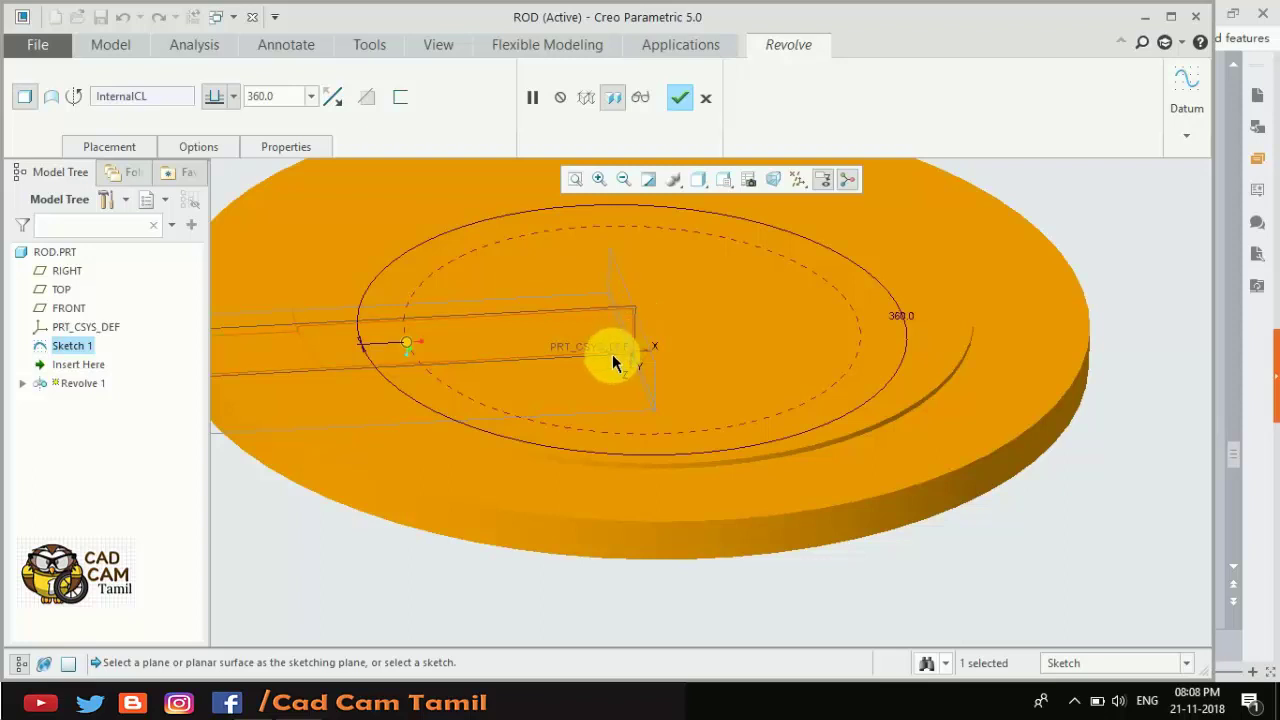
pyautogui.click(609, 362)
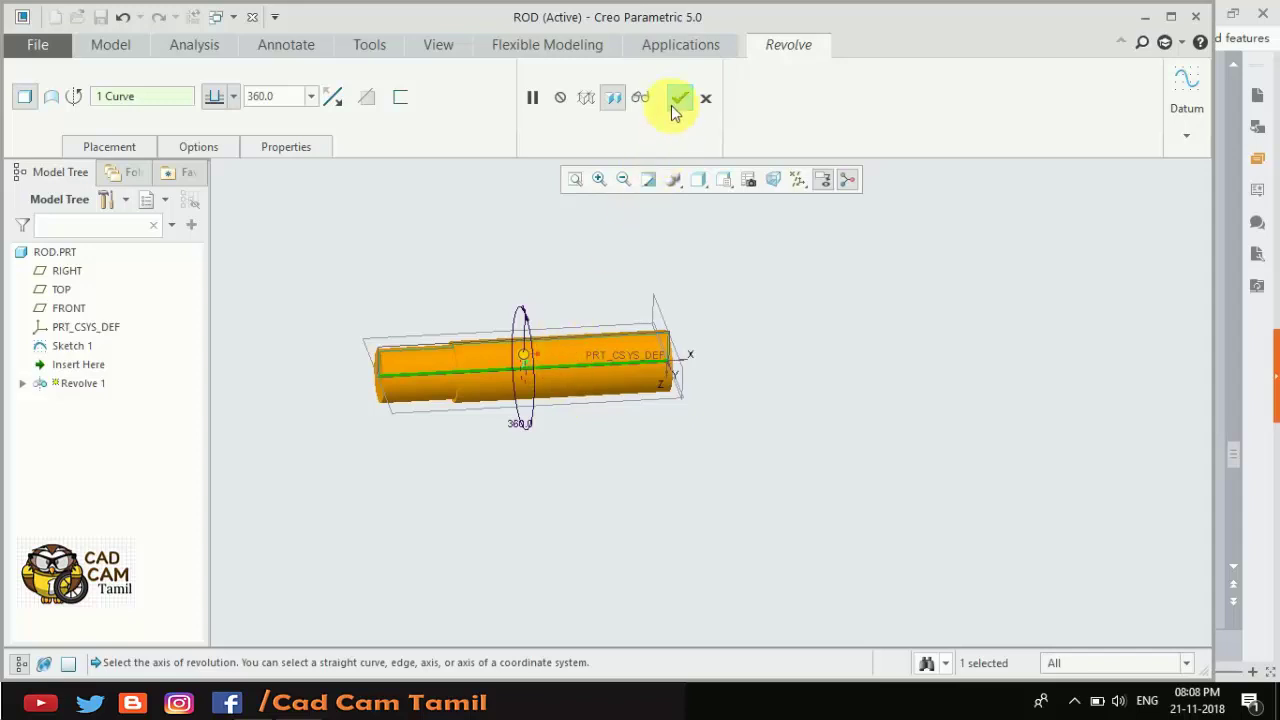
pyautogui.scroll(-2, 672, 405)
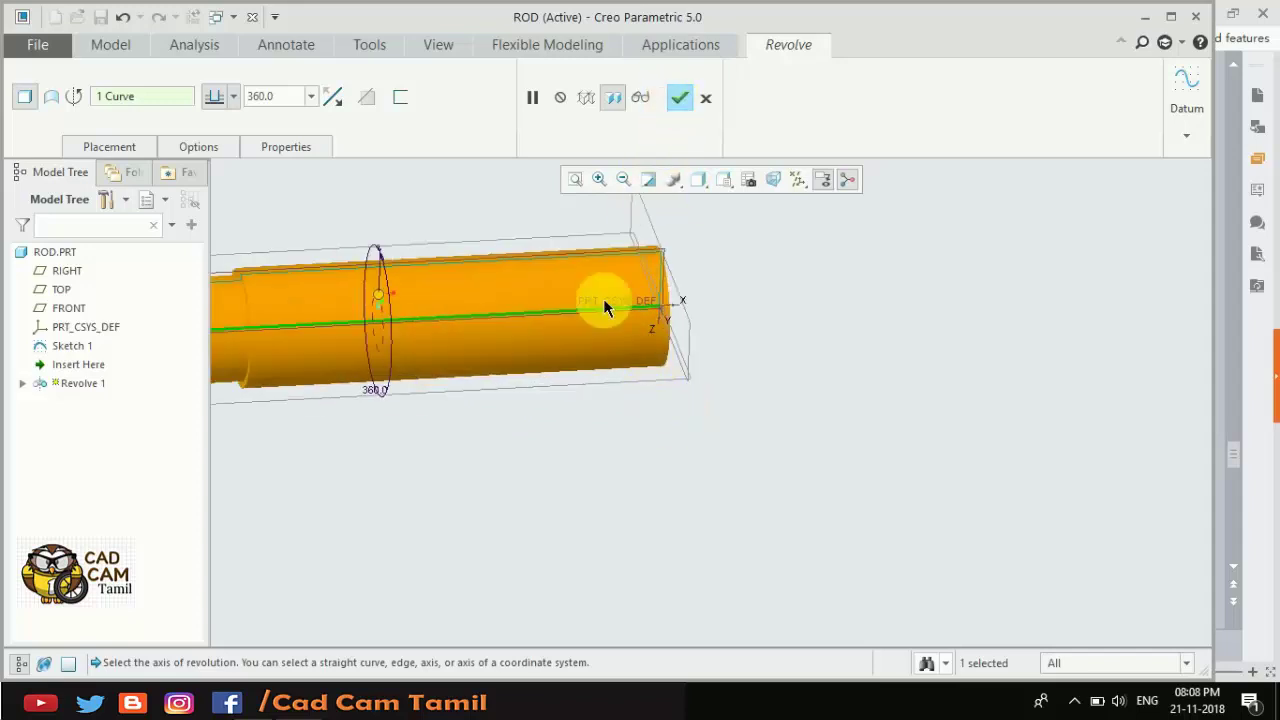
pyautogui.scroll(-2, 621, 296)
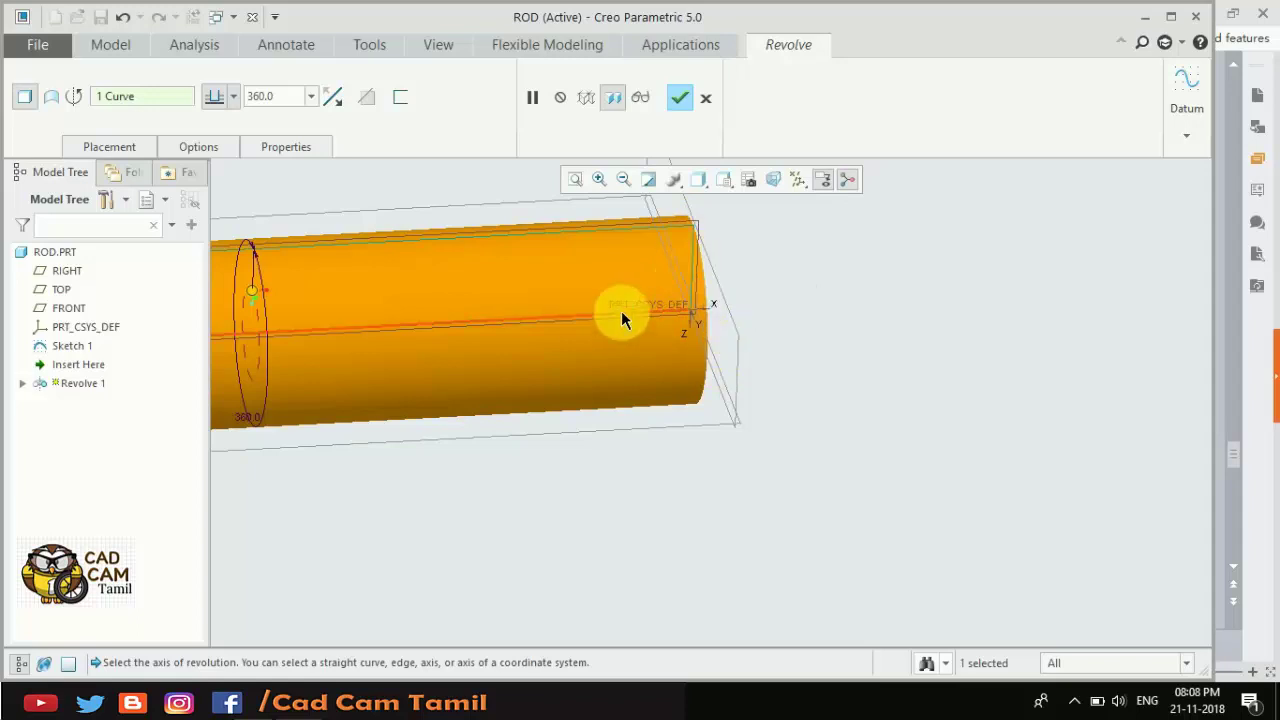
# Complete the 360° revolve to create the stepped rod solid.
pyautogui.click(679, 97)
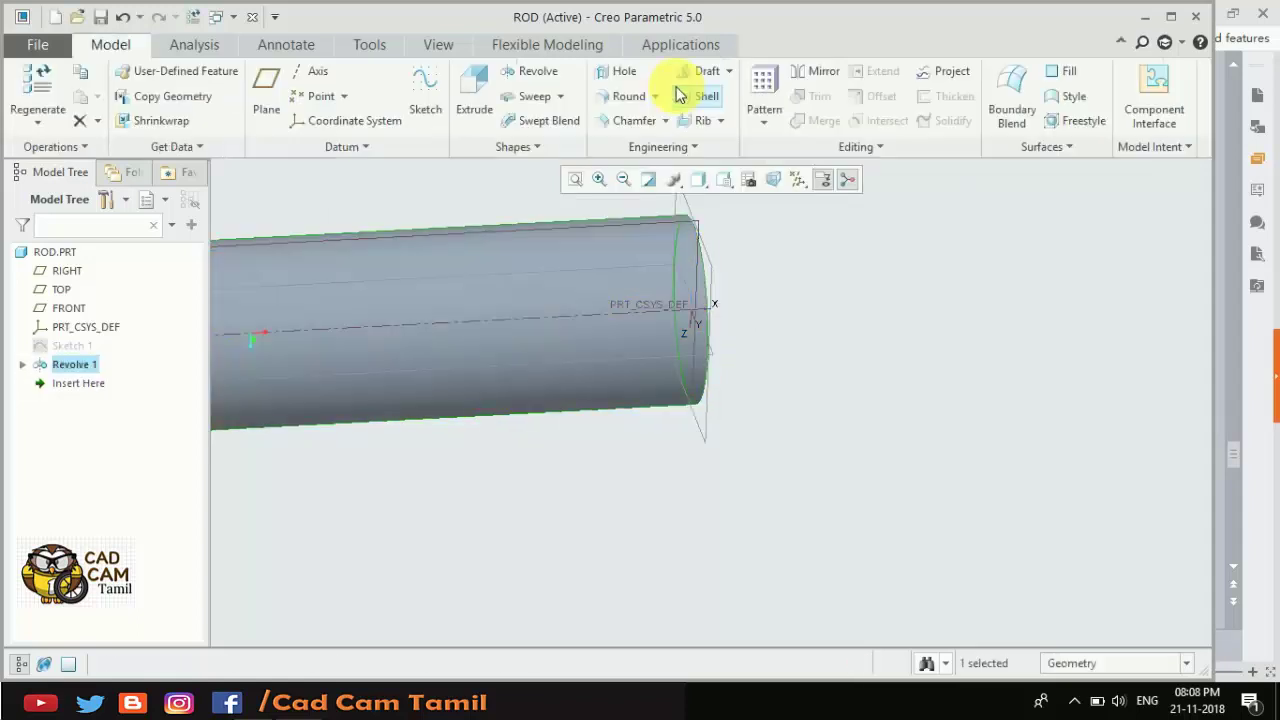
pyautogui.scroll(-2, 907, 357)
pyautogui.click(907, 357)
pyautogui.scroll(-1, 907, 357)
pyautogui.scroll(-1, 907, 357)
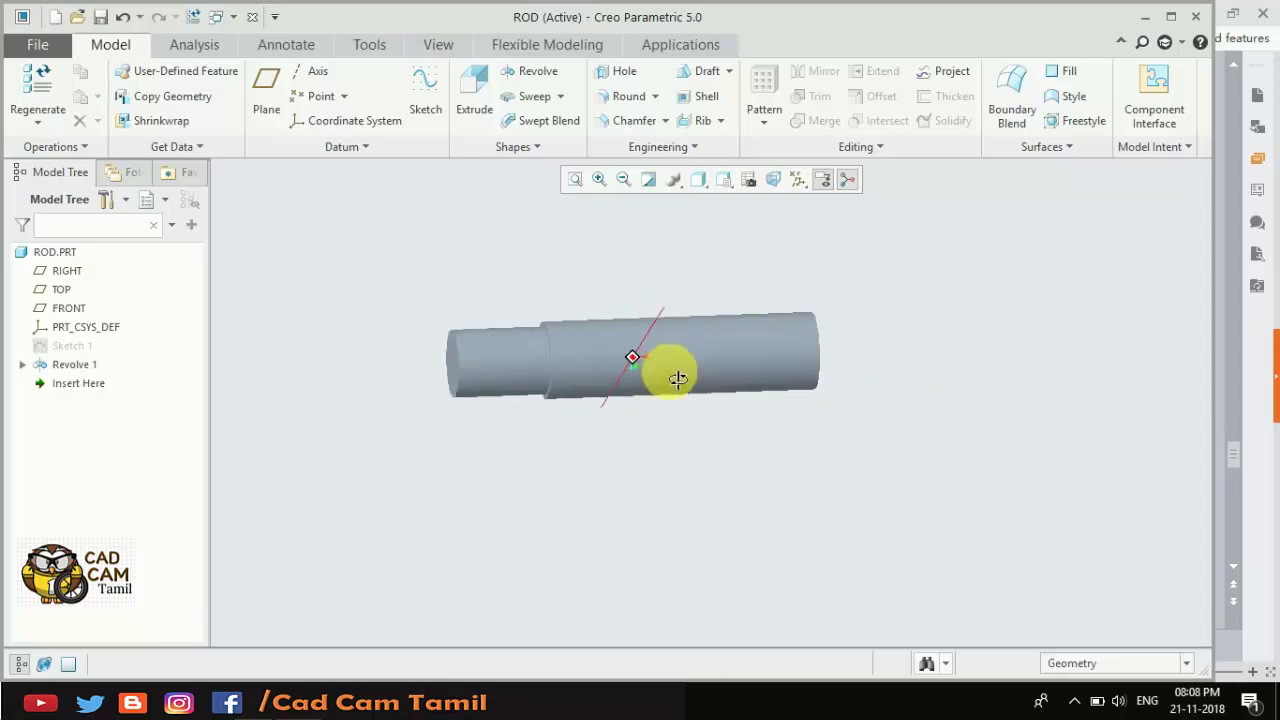
pyautogui.scroll(3, 714, 373)
# Chamfer the rod's circular end edge with a 45 x D scheme, D 1.00.
pyautogui.moveTo(828, 345); pyautogui.dragTo(835, 263, button='middle')
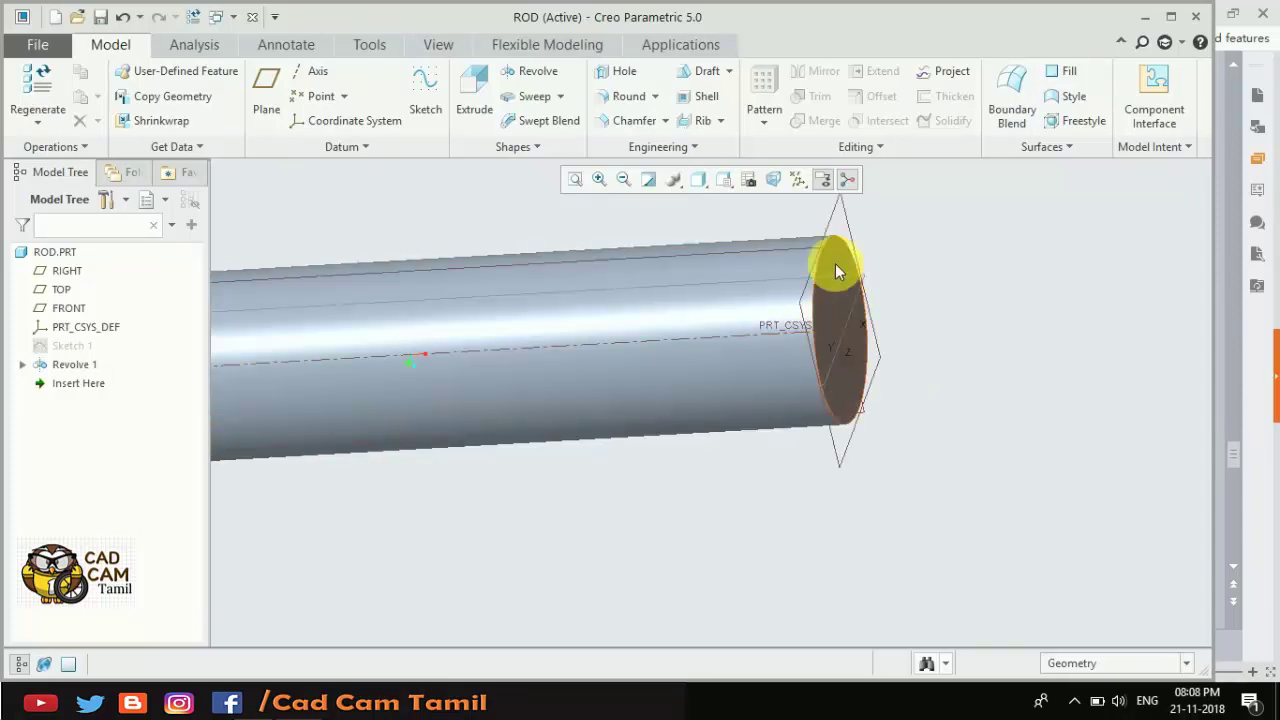
pyautogui.scroll(1, 835, 263)
pyautogui.scroll(-1, 810, 285)
pyautogui.click(811, 226)
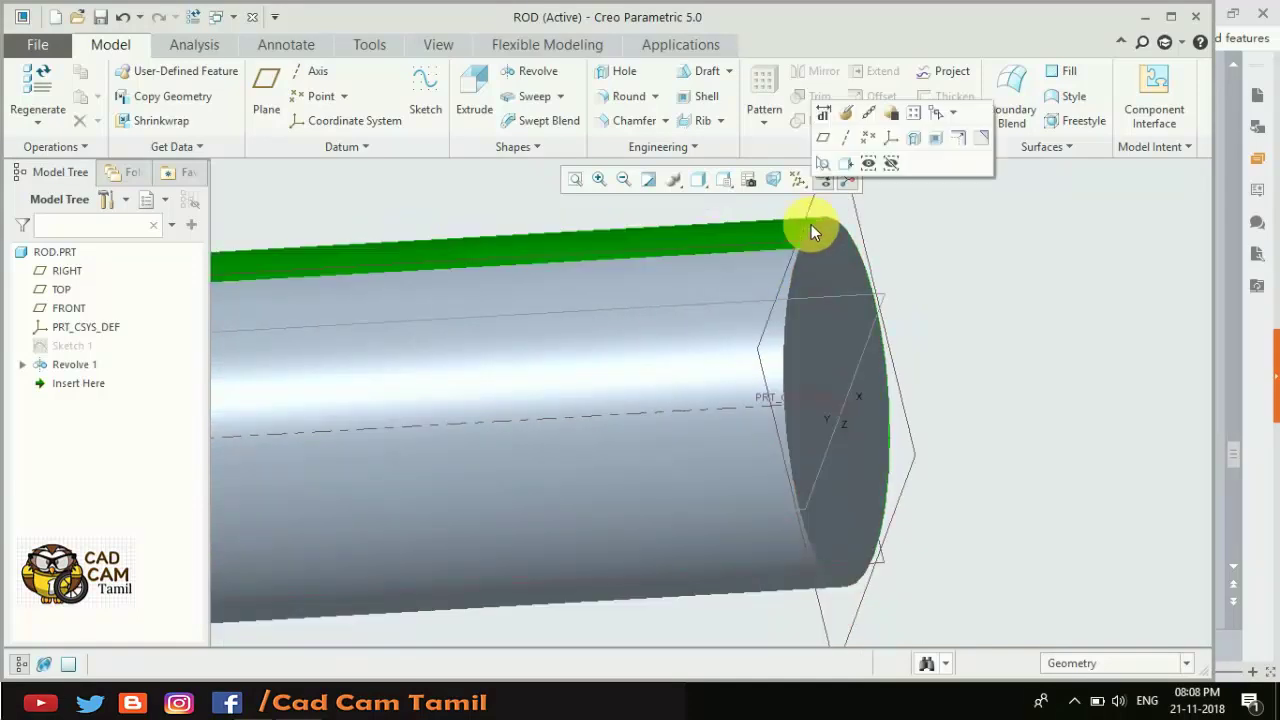
pyautogui.click(630, 120)
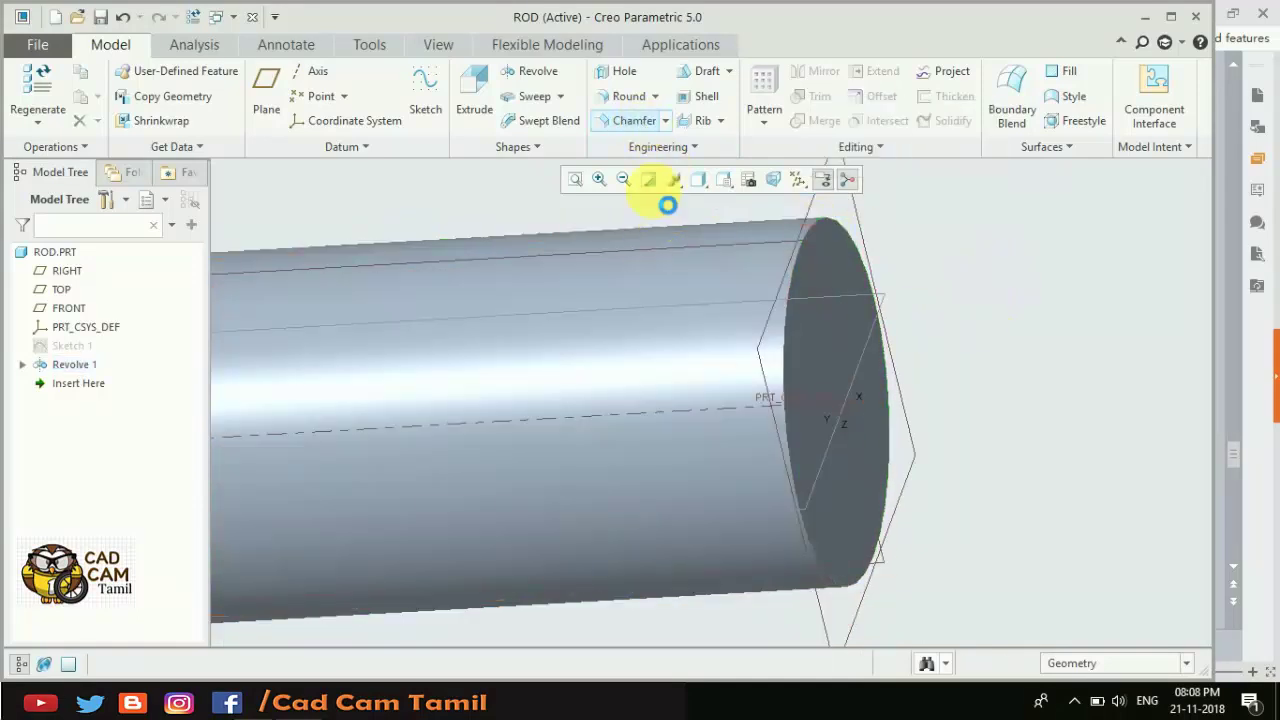
pyautogui.click(825, 241)
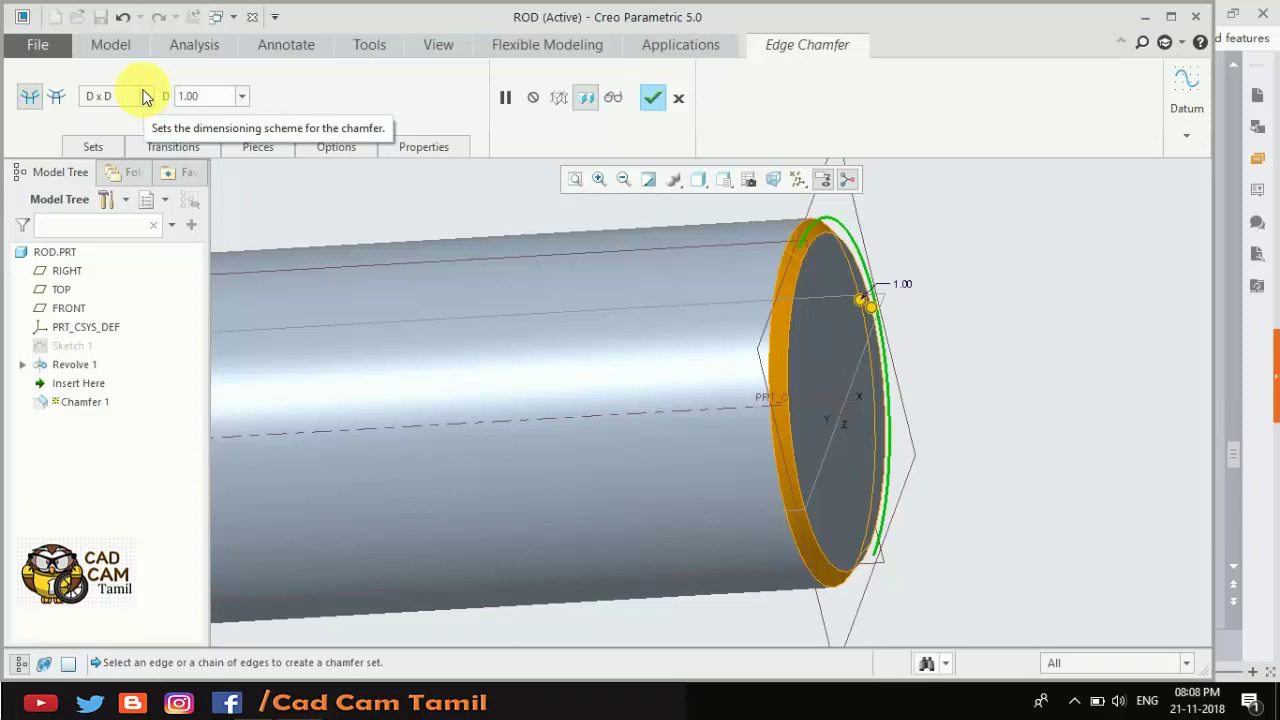
pyautogui.click(145, 96)
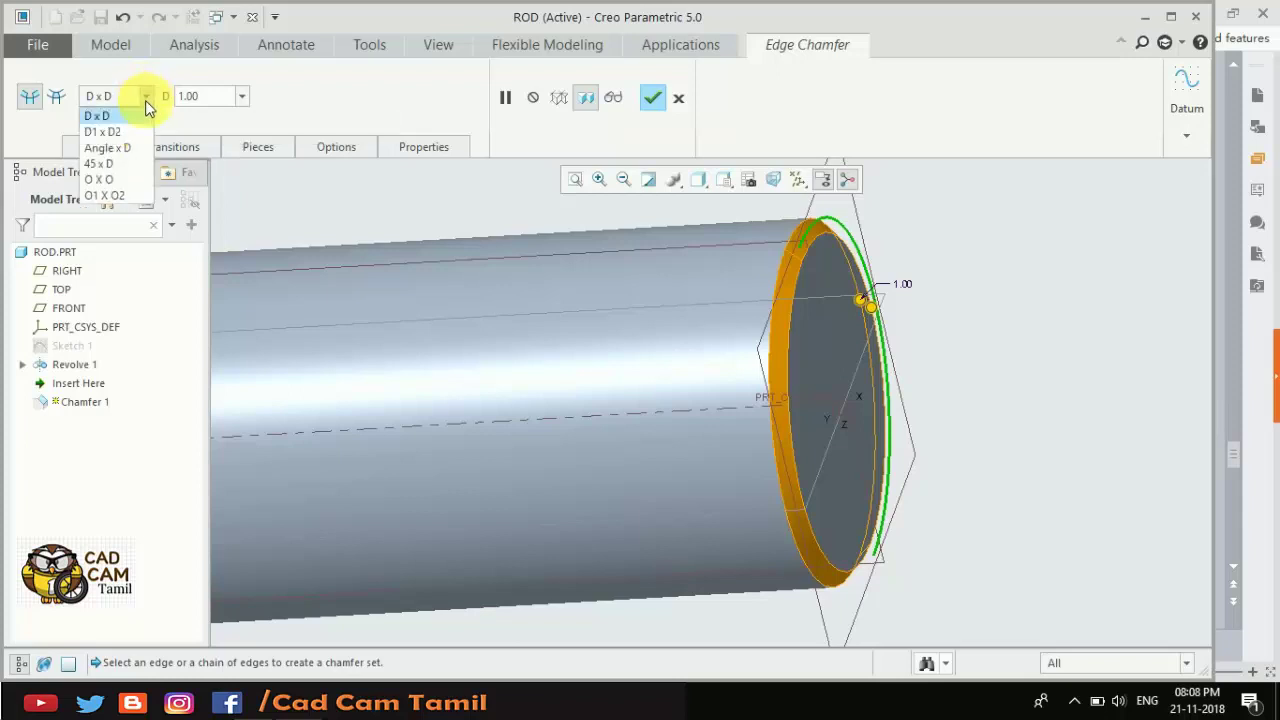
pyautogui.click(120, 165)
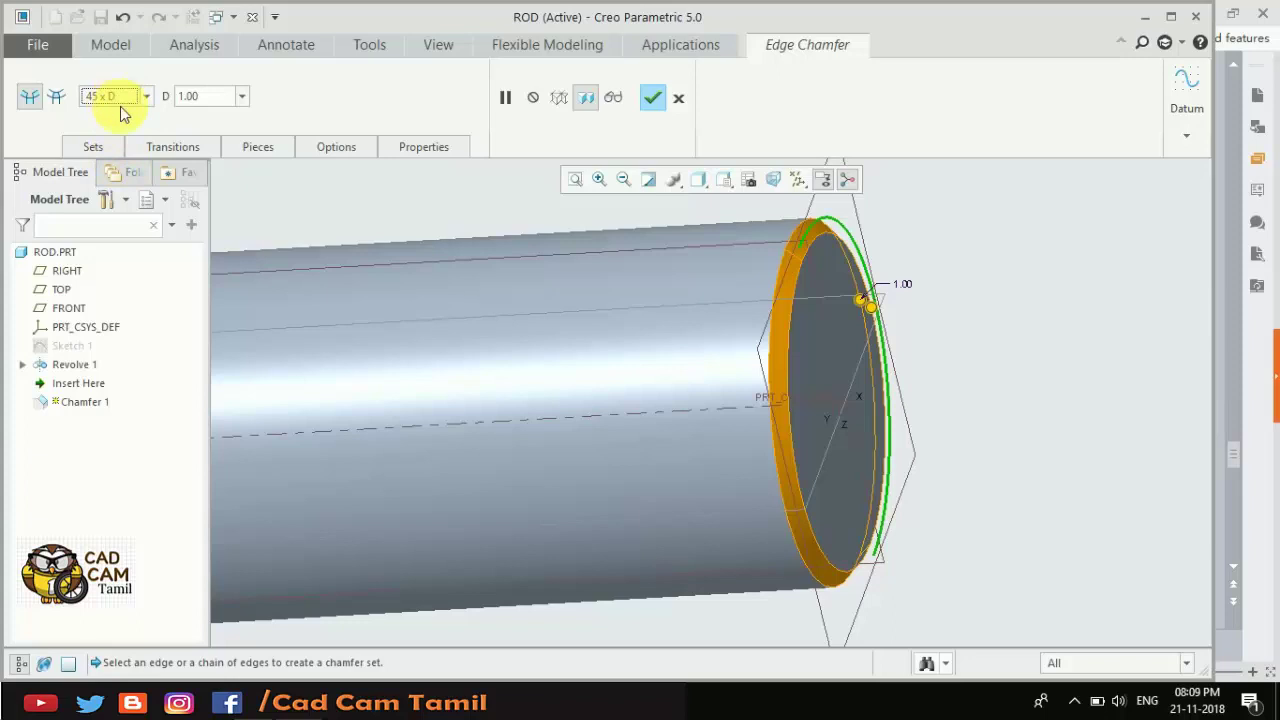
pyautogui.click(653, 97)
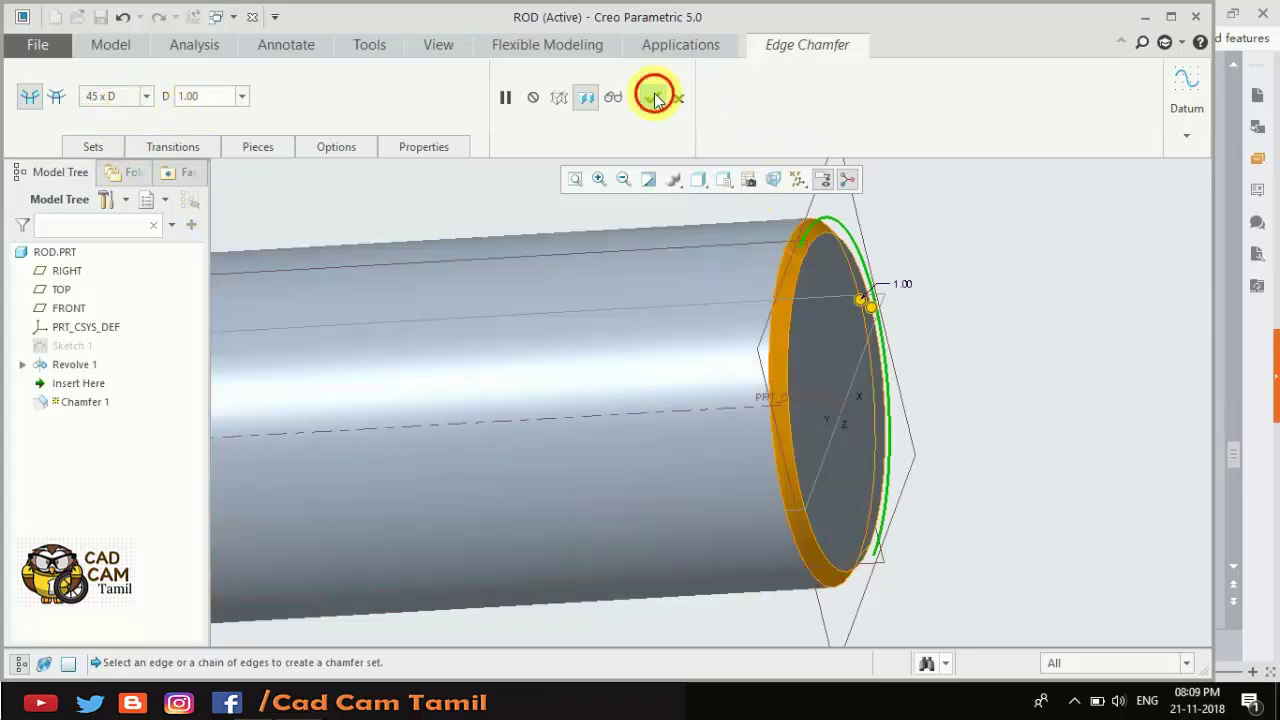
pyautogui.moveTo(1003, 331)
pyautogui.mouseDown(button='middle')
pyautogui.moveTo(809, 374)
pyautogui.moveTo(824, 333)
pyautogui.moveTo(714, 409)
pyautogui.moveTo(686, 443)
pyautogui.moveTo(691, 486)
pyautogui.moveTo(733, 529)
pyautogui.mouseUp(button='middle')
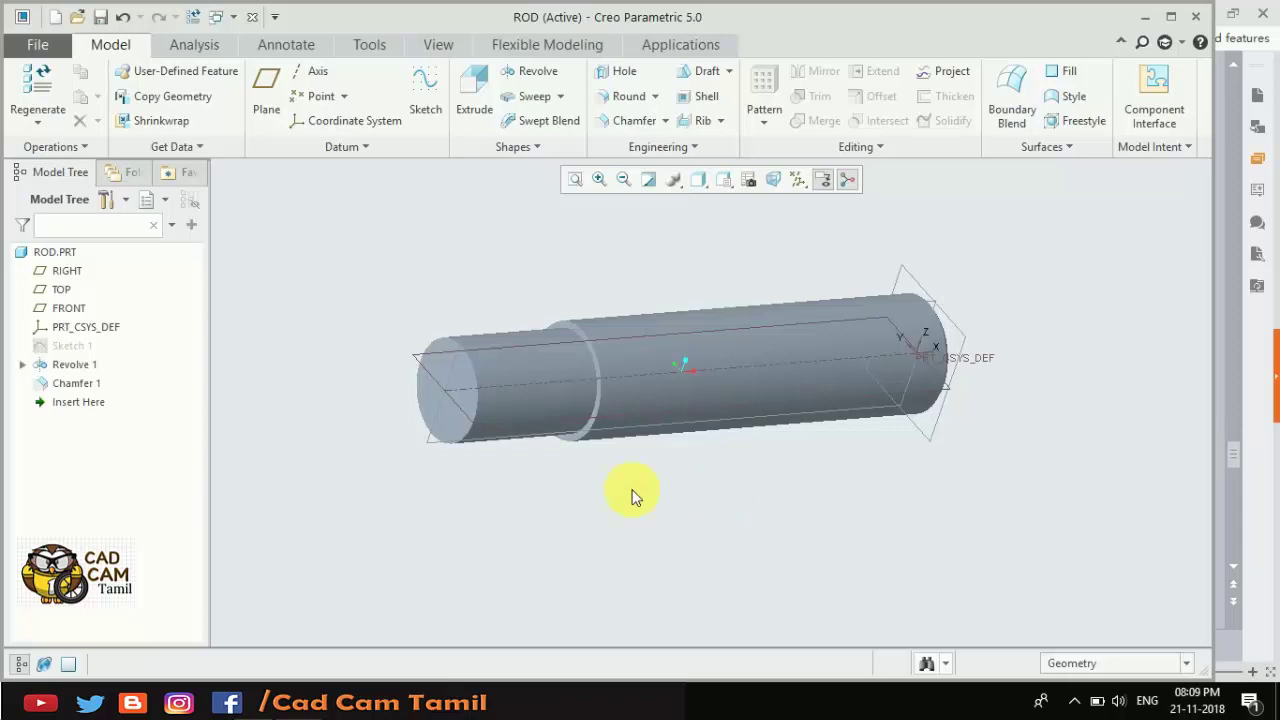
# Start a new sketch on the FRONT datum plane, oriented flat to the screen.
pyautogui.hotkey('ctrl', 'd')
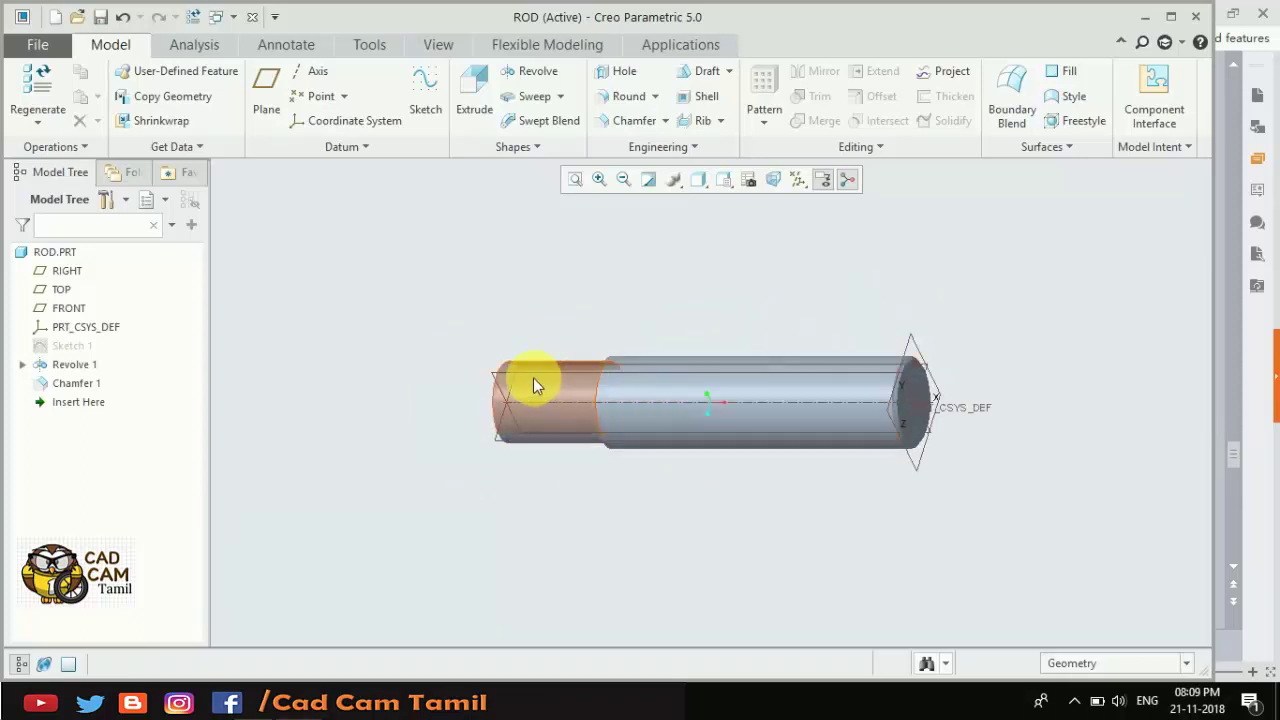
pyautogui.click(529, 382)
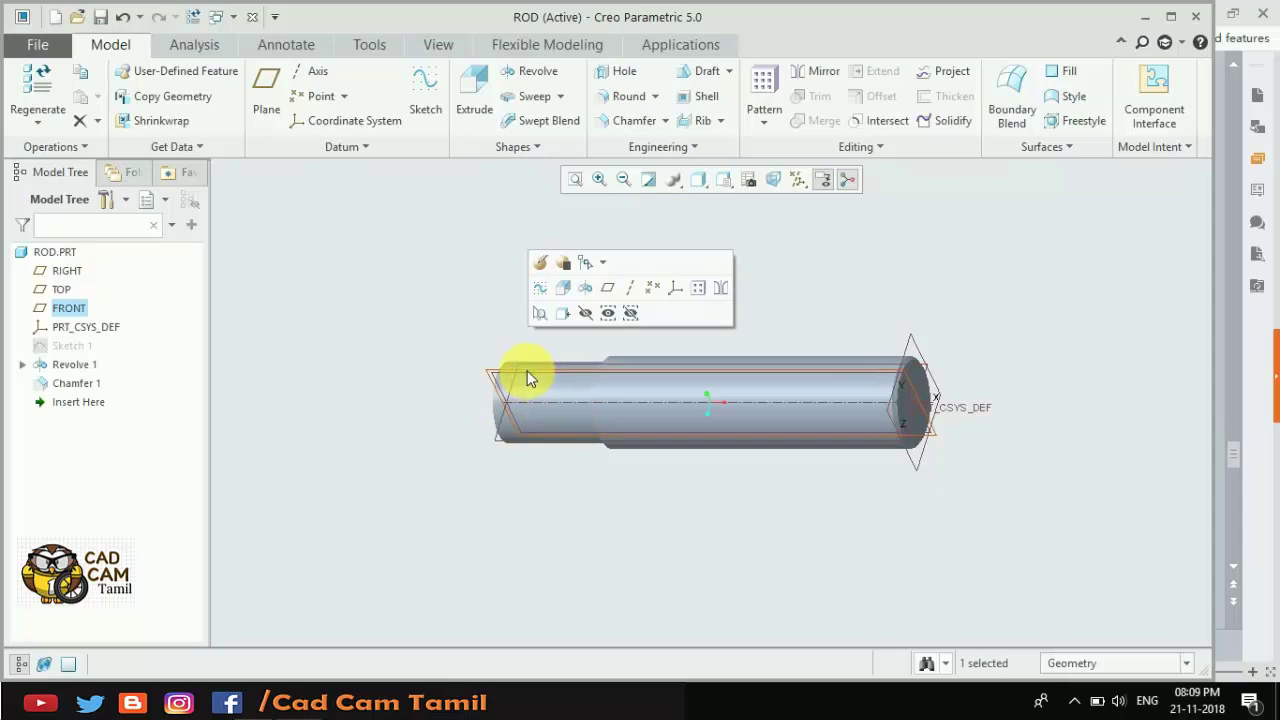
pyautogui.click(540, 313)
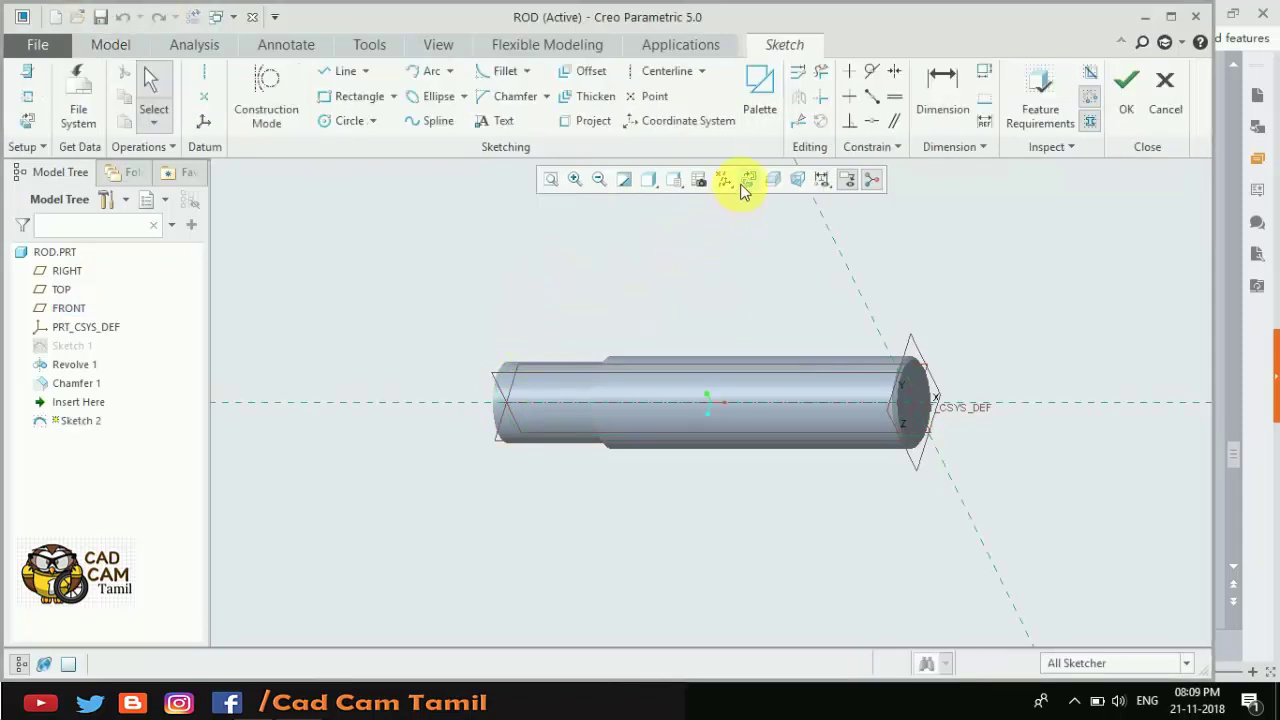
pyautogui.click(746, 182)
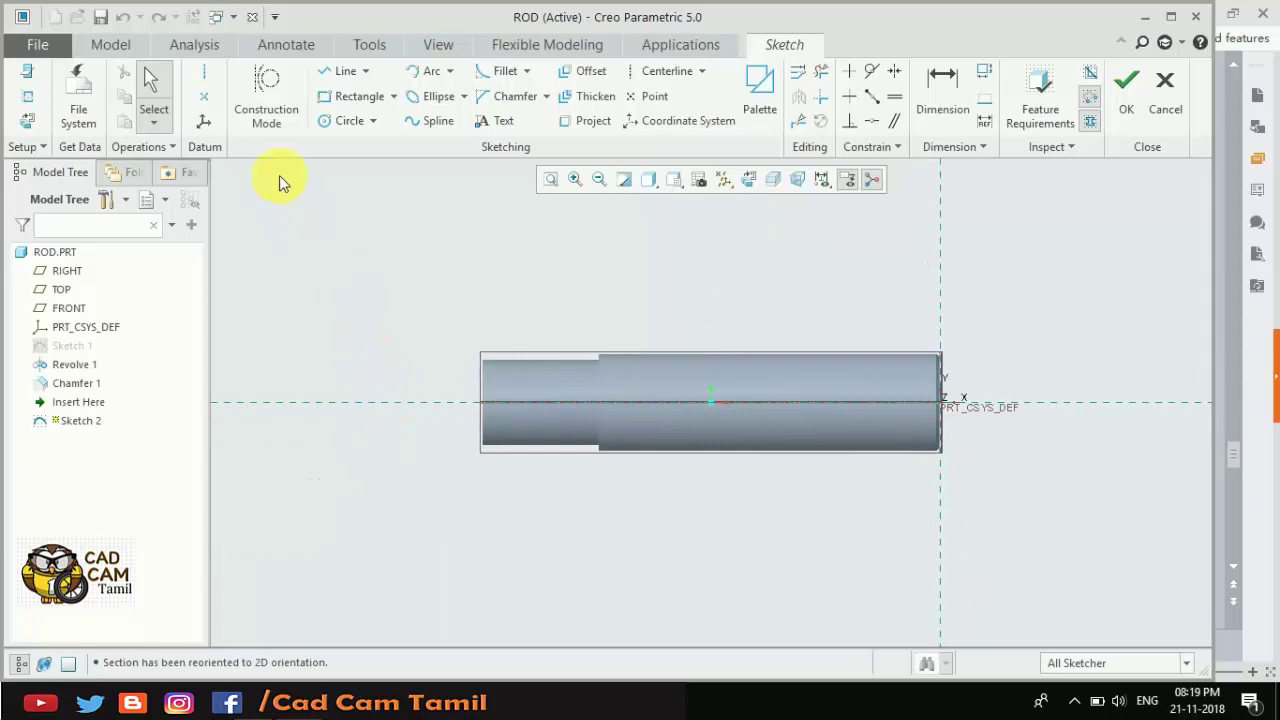
# Draw a vertical centerline and a horizontal centerline along the rod.
pyautogui.click(343, 72)
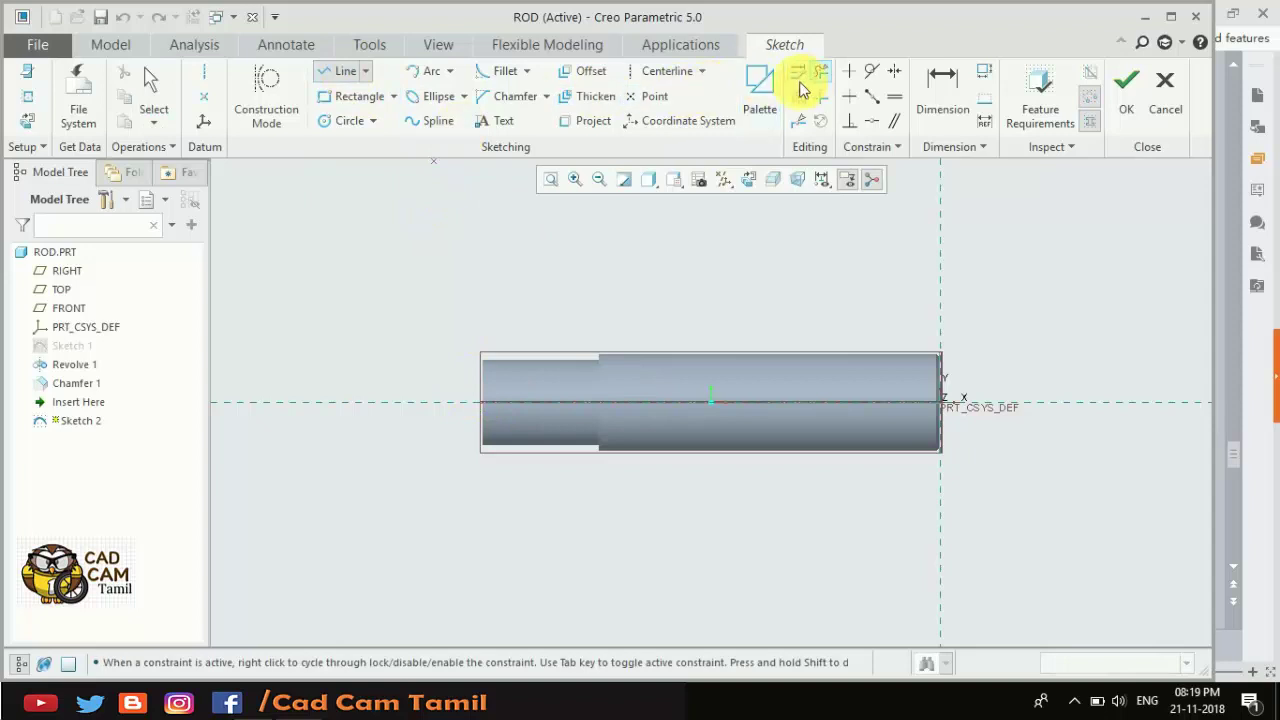
pyautogui.click(676, 80)
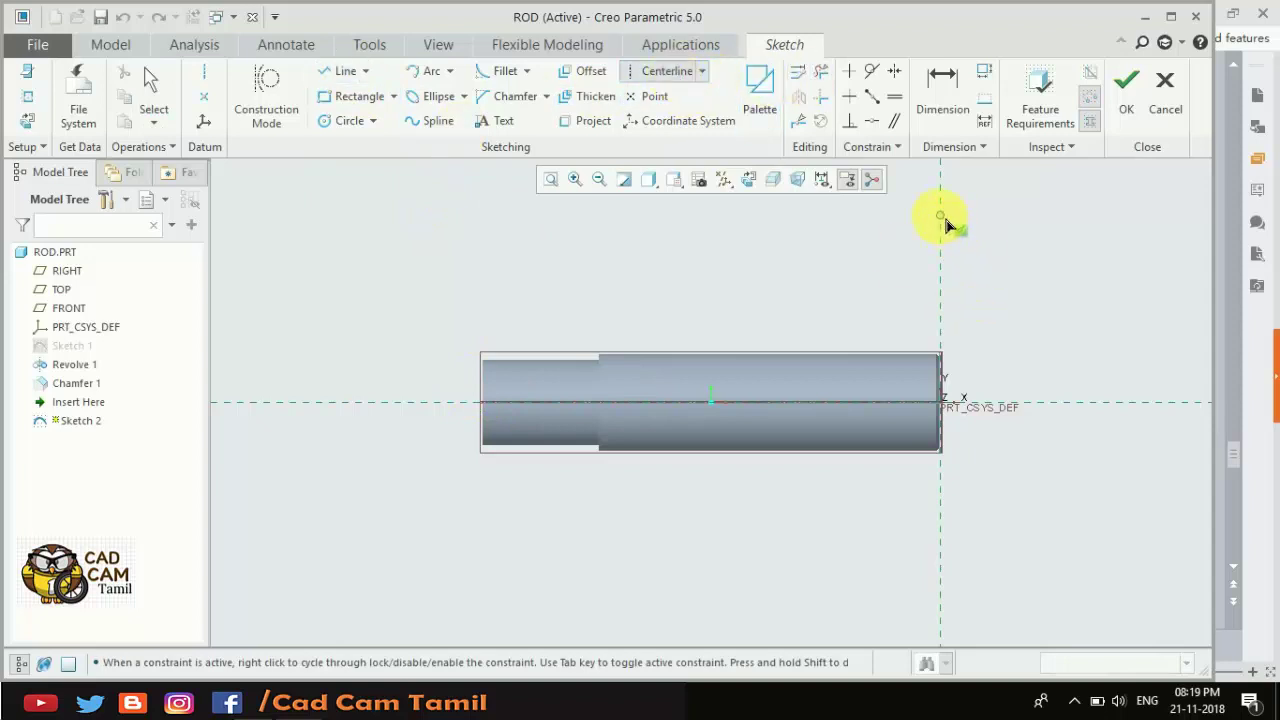
pyautogui.click(941, 228)
pyautogui.click(950, 262)
pyautogui.click(1050, 405)
pyautogui.middleClick(790, 310)
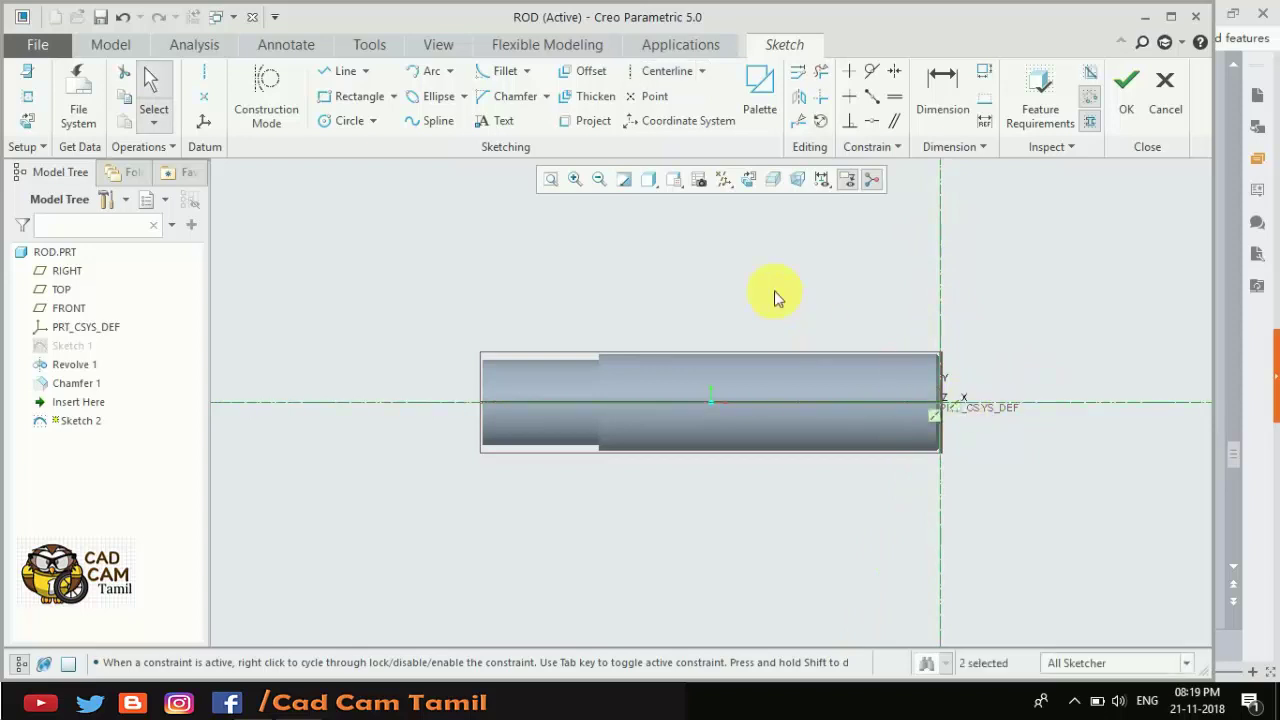
pyautogui.click(813, 302)
# Draw a closed four-line tapered profile above the rod.
pyautogui.click(340, 71)
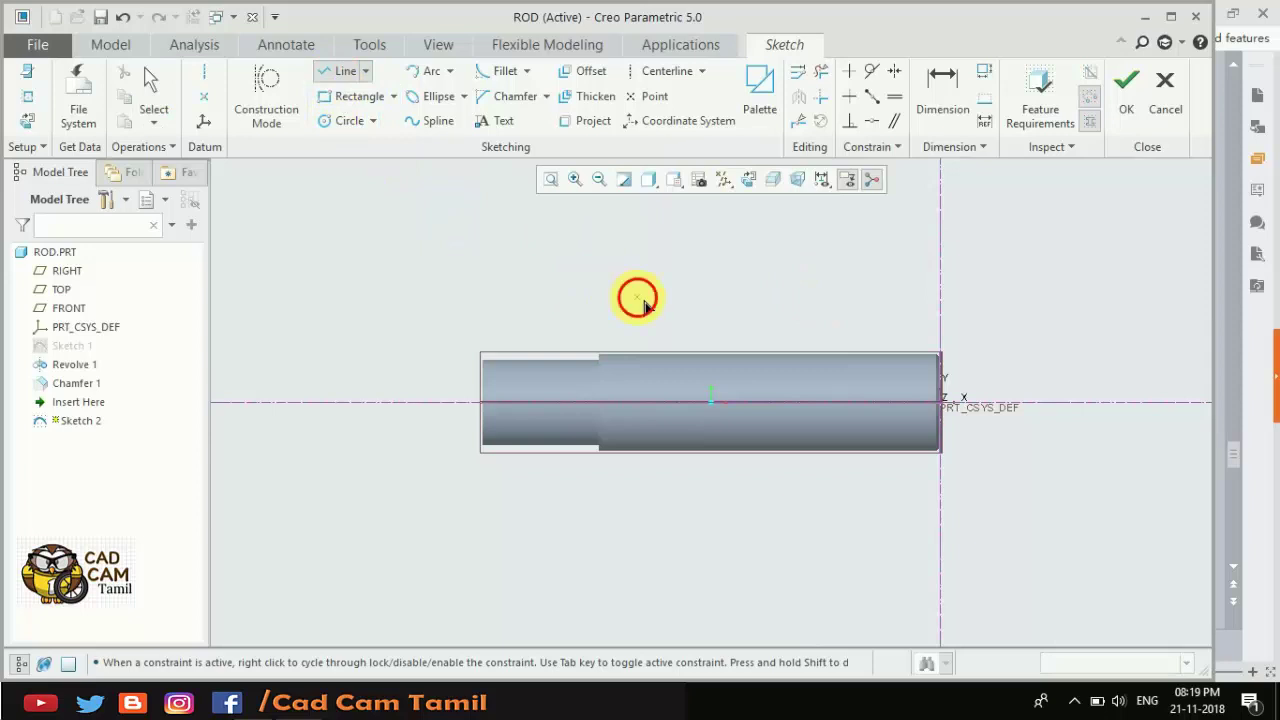
pyautogui.click(636, 297)
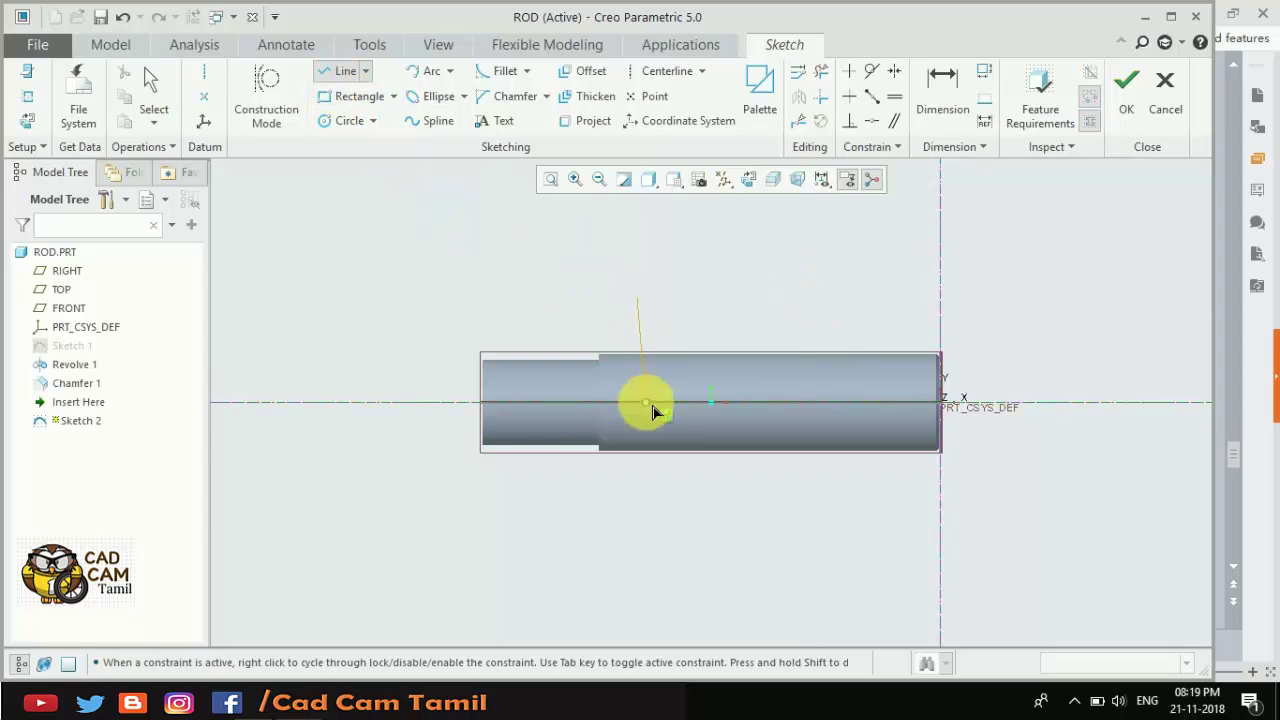
pyautogui.click(636, 508)
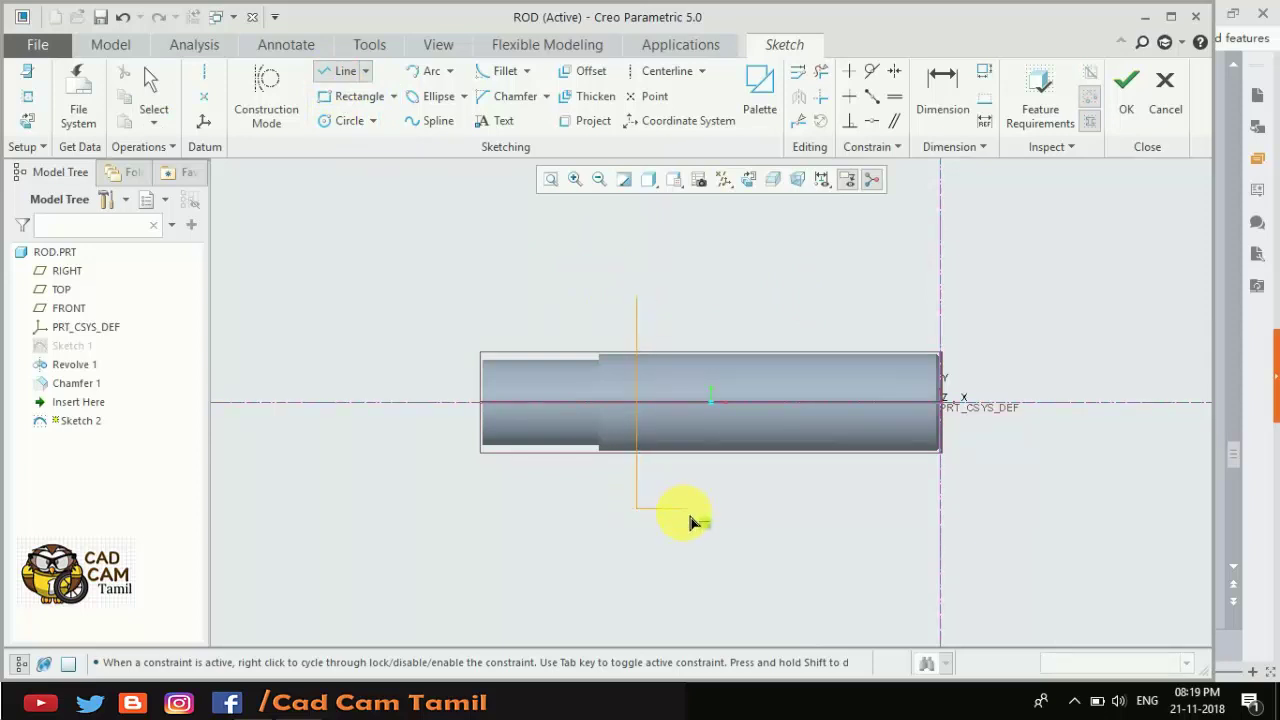
pyautogui.click(684, 508)
pyautogui.click(716, 298)
pyautogui.click(637, 298)
pyautogui.middleClick(595, 298)
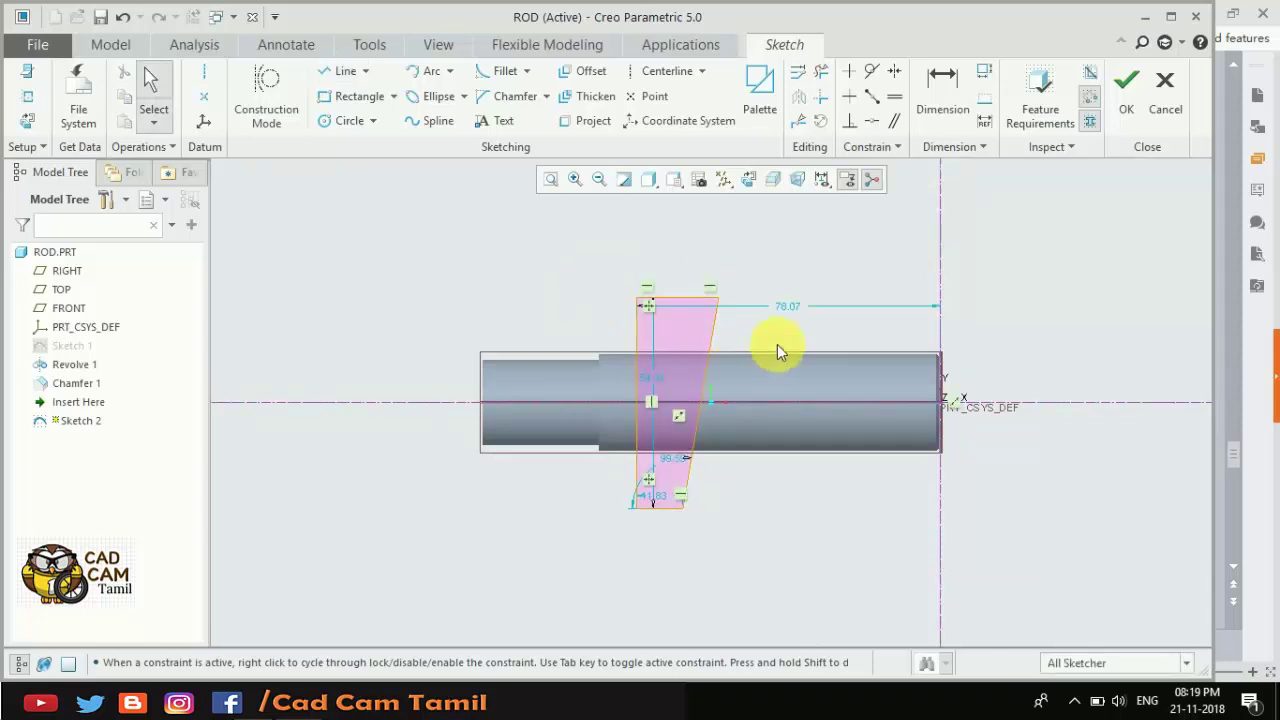
# Dimension the profile: height 65, top width 28, bottom width 25.
pyautogui.doubleClick(653, 377)
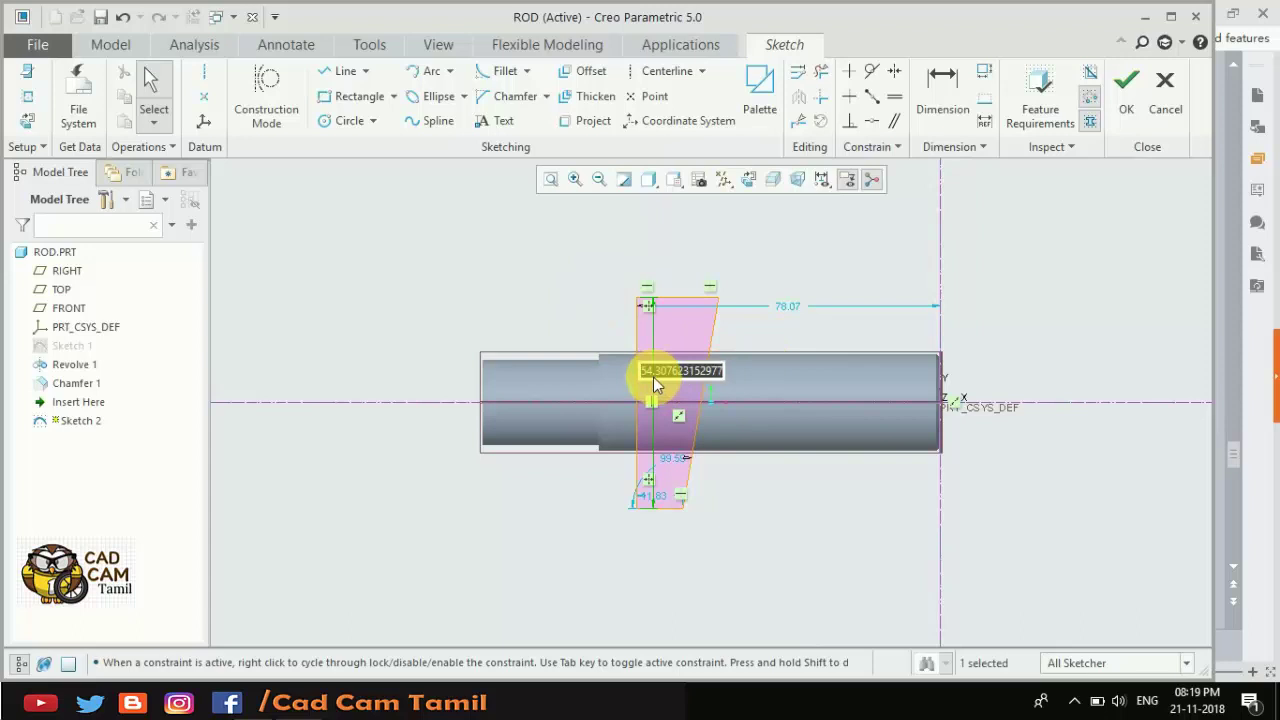
pyautogui.write('65')
pyautogui.press('Return')
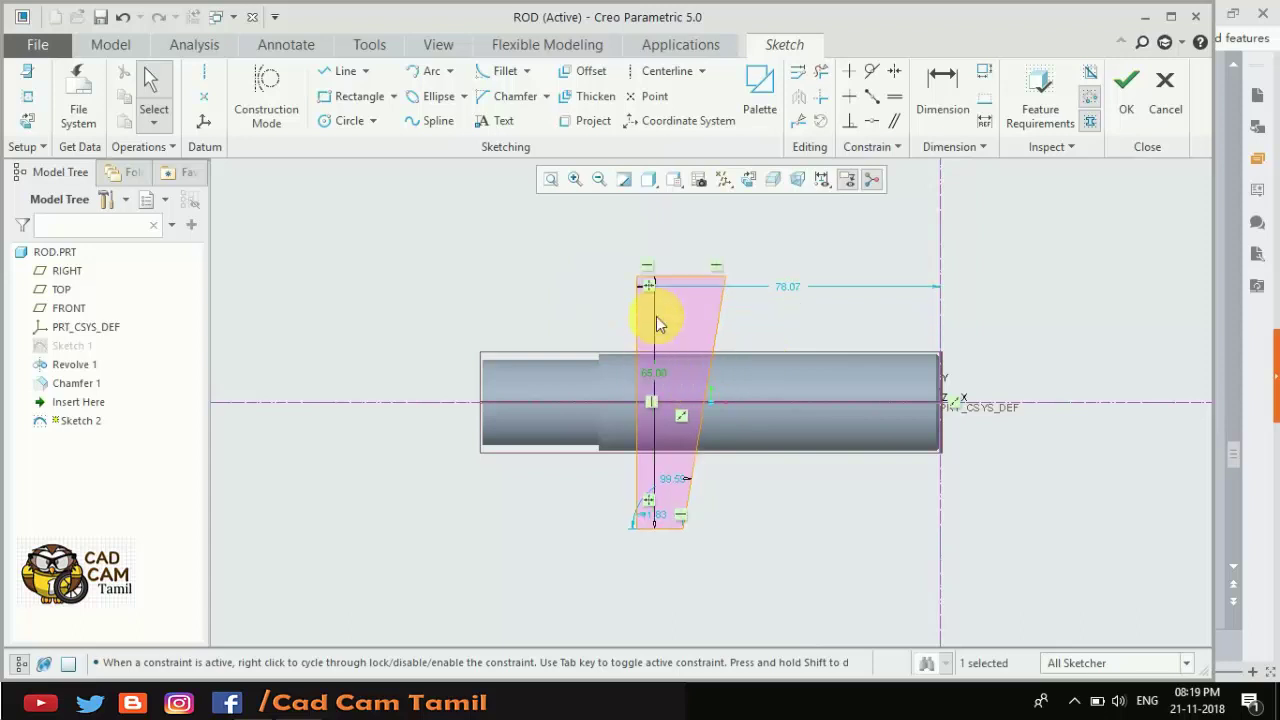
pyautogui.click(942, 88)
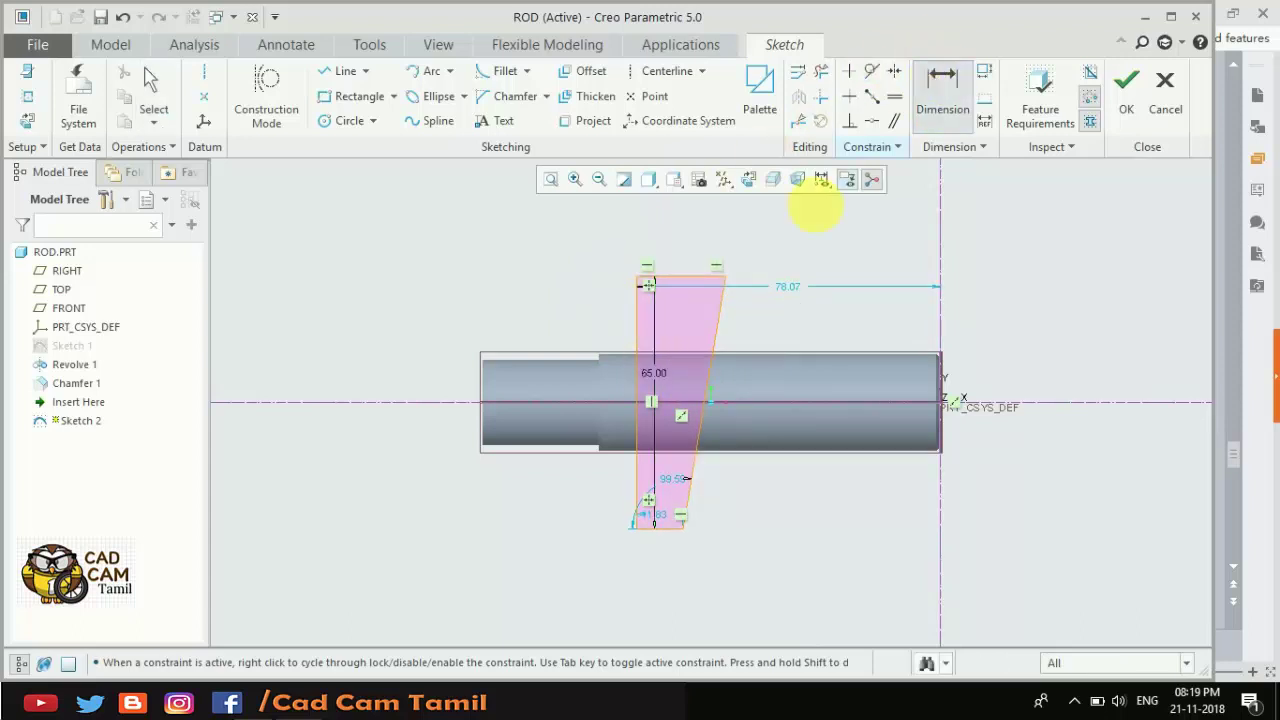
pyautogui.click(668, 286)
pyautogui.middleClick(660, 243)
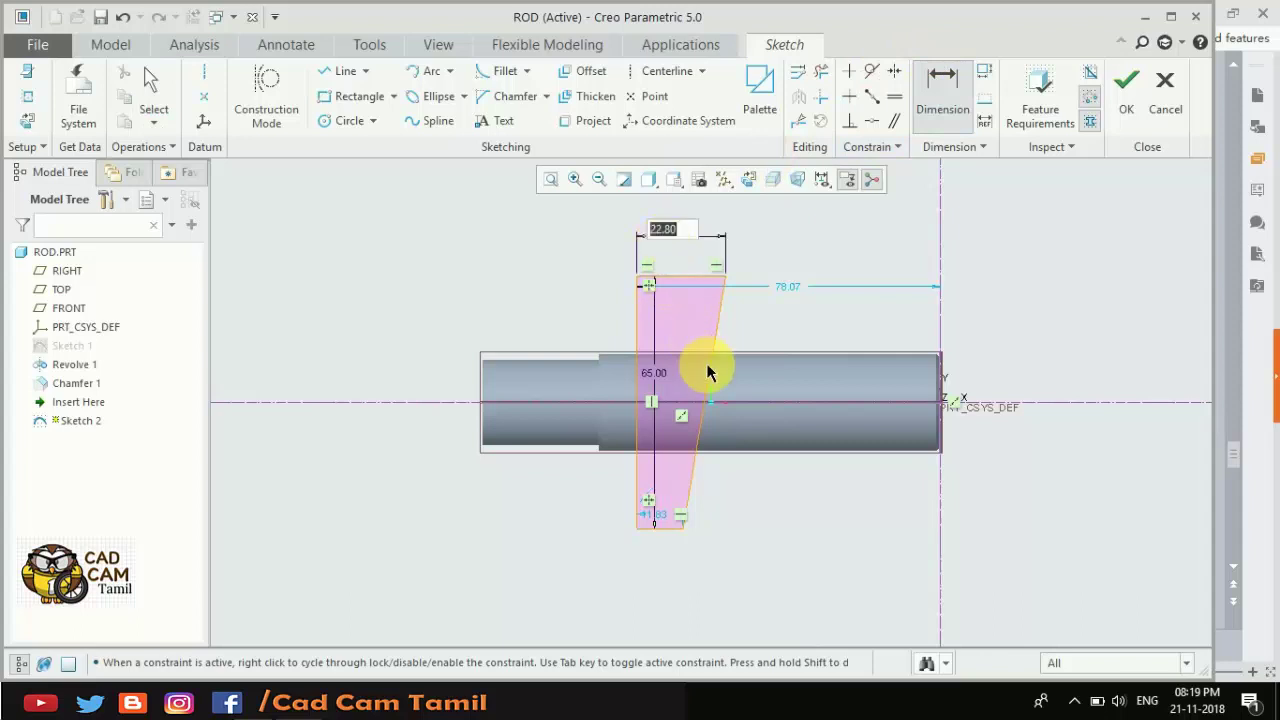
pyautogui.write('28')
pyautogui.press('Return')
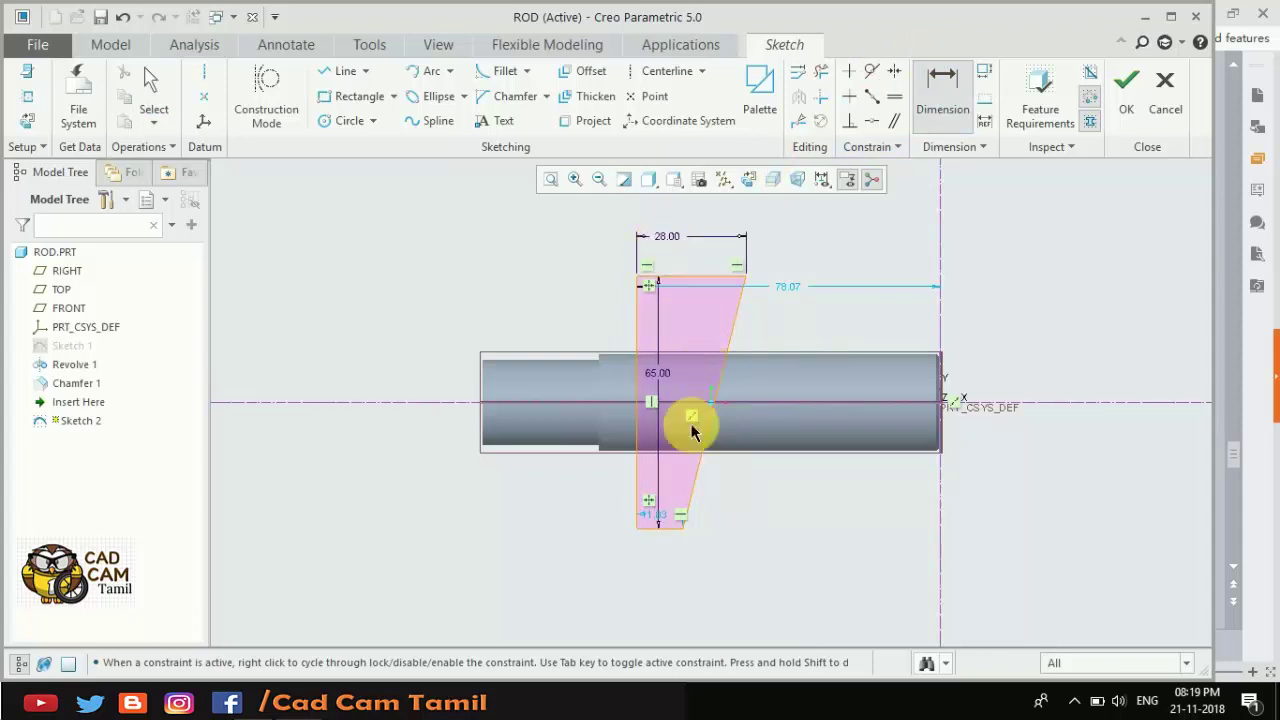
pyautogui.middleClick(653, 551)
pyautogui.write('25')
pyautogui.press('Return')
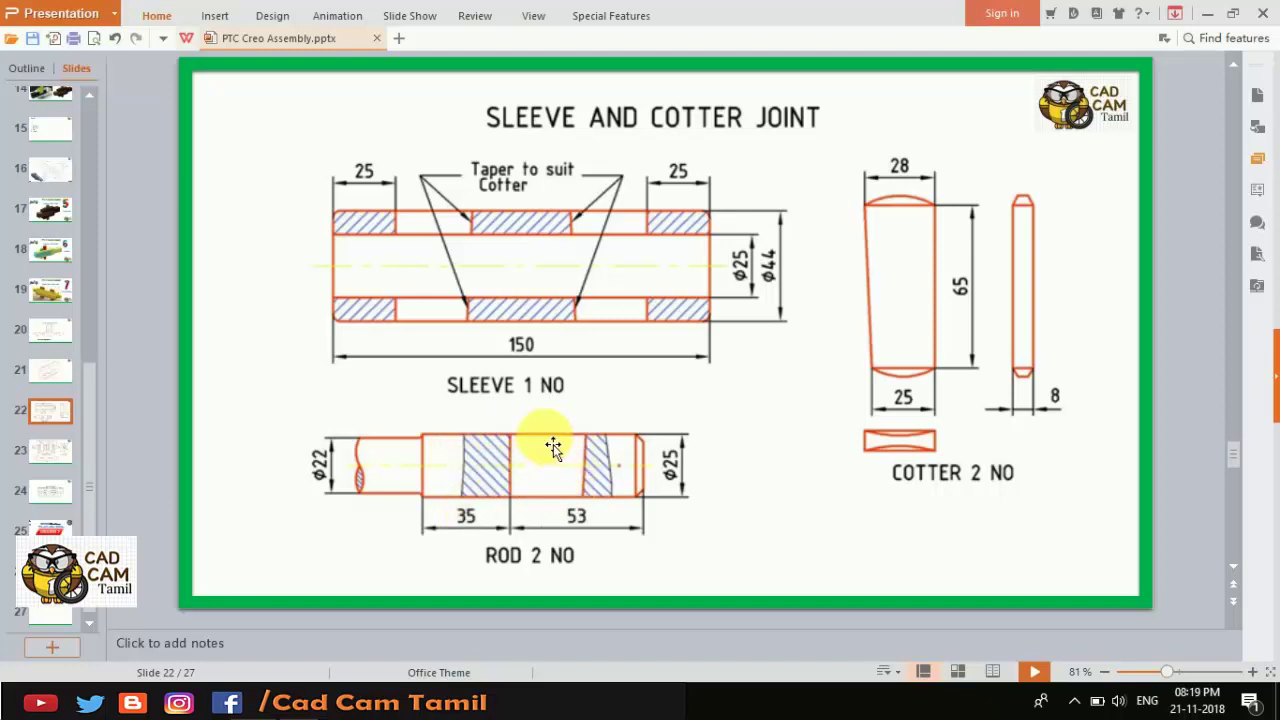
pyautogui.scroll(-1, 553, 444)
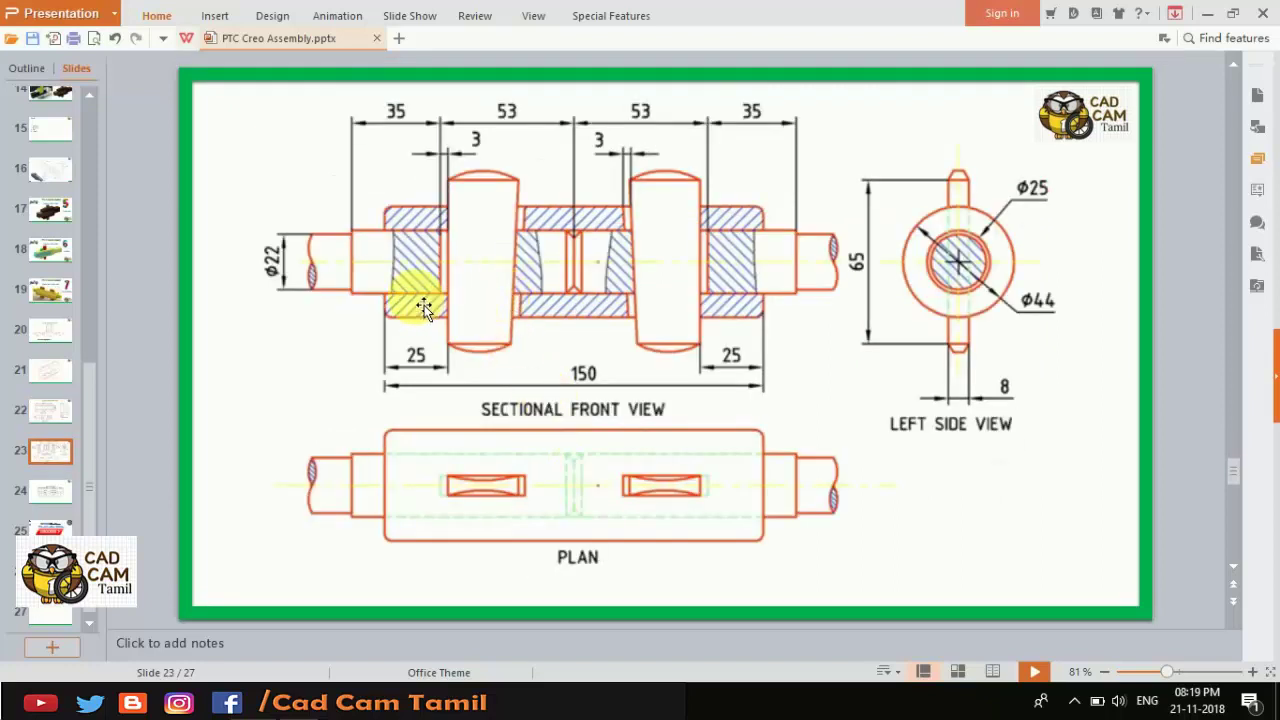
pyautogui.scroll(1, 429, 291)
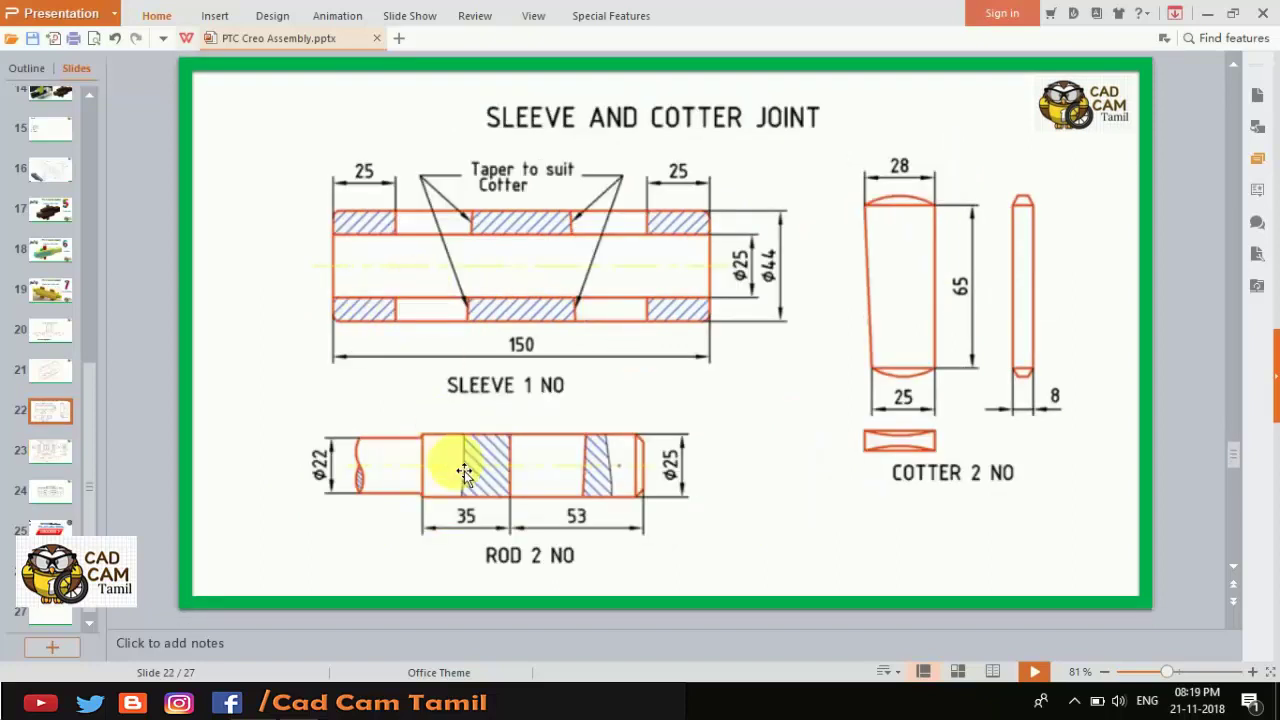
pyautogui.scroll(-1, 482, 473)
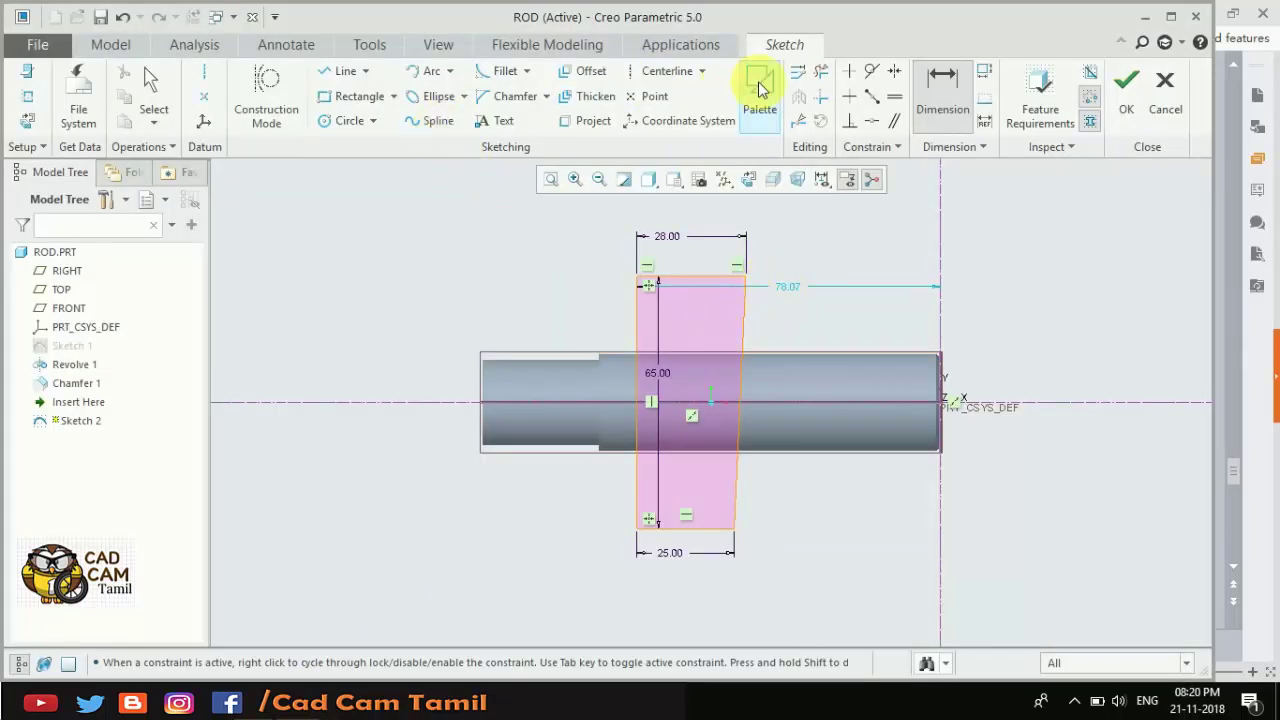
# Place the profile 35 from the rod's step edge and finish the sketch.
pyautogui.click(598, 382)
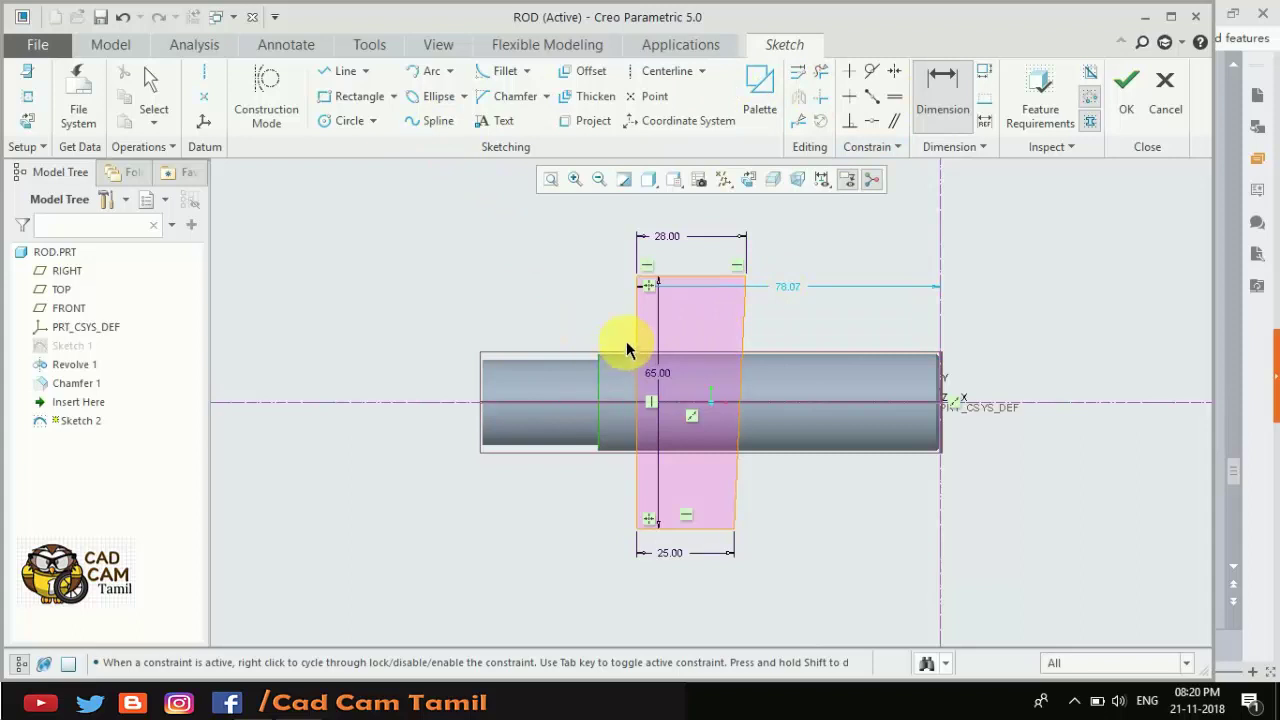
pyautogui.middleClick(608, 298)
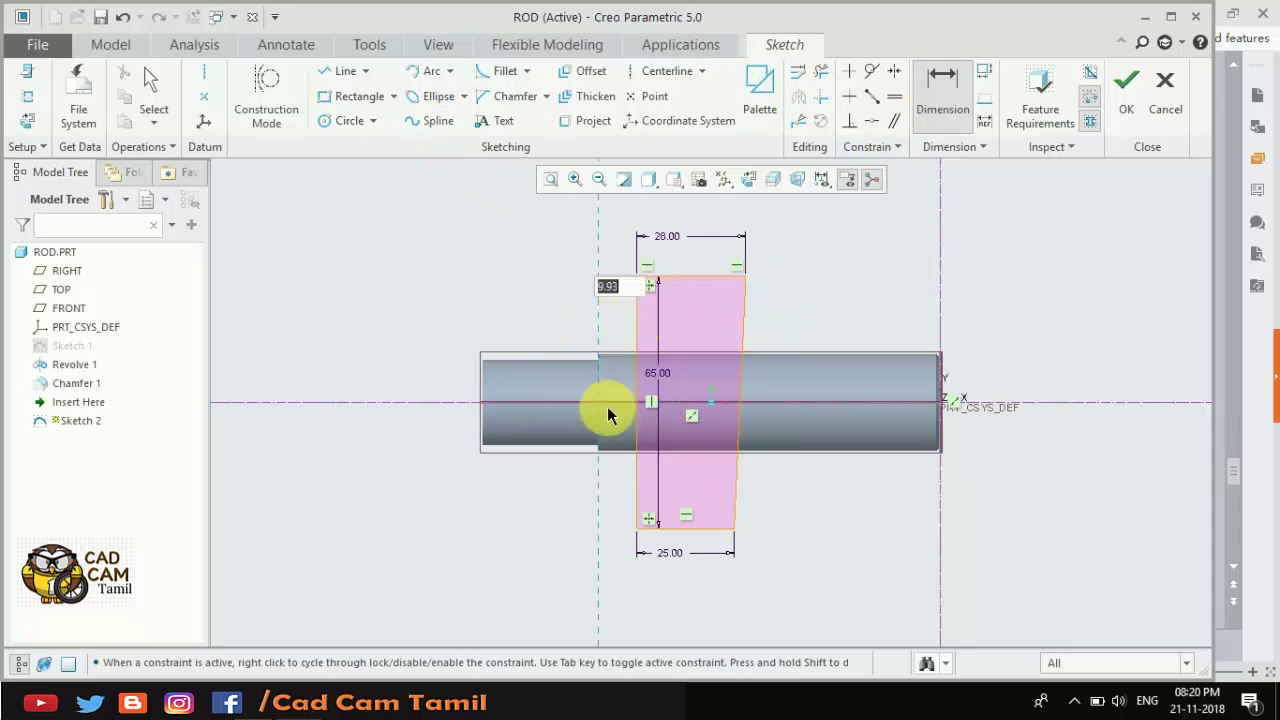
pyautogui.write('35')
pyautogui.press('Return')
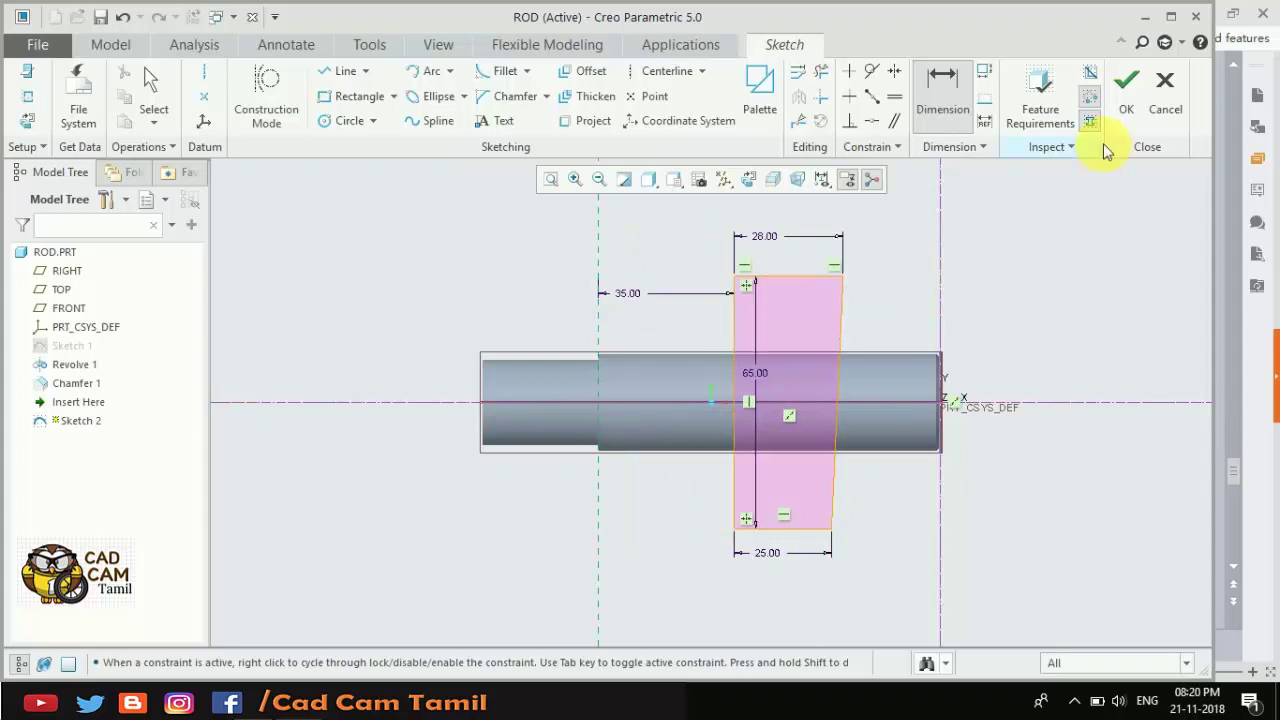
pyautogui.click(1122, 86)
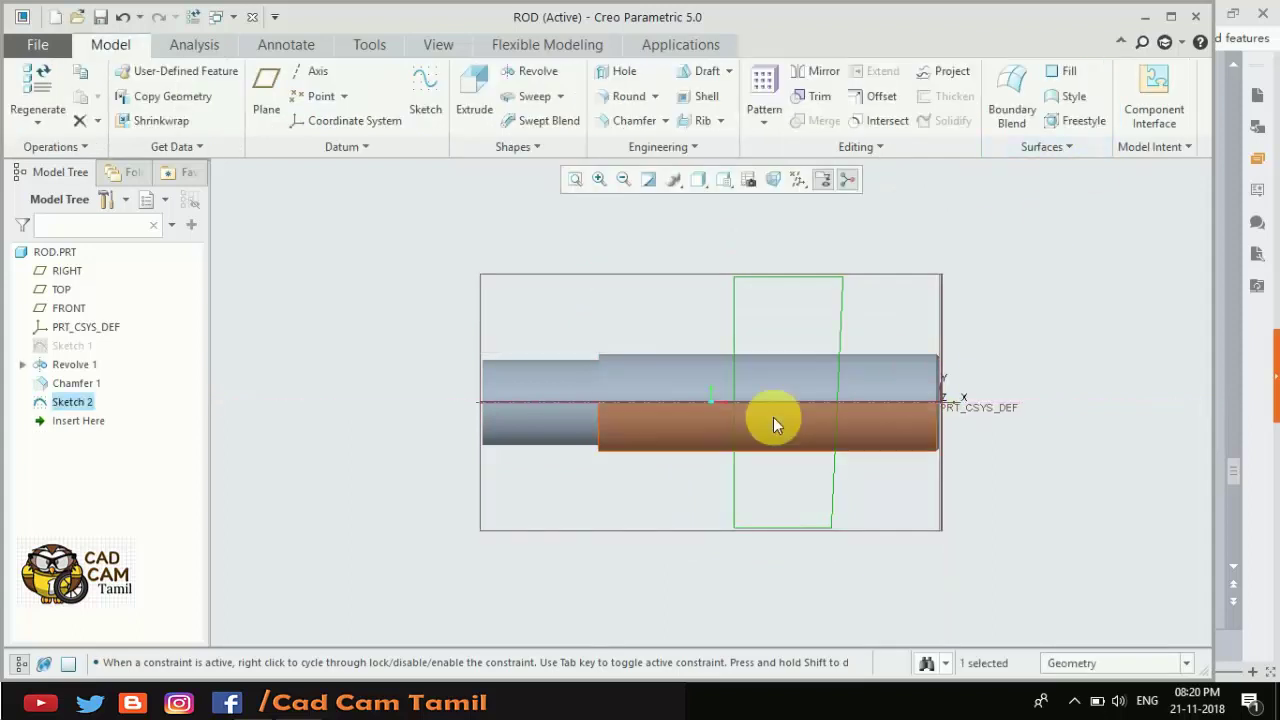
# Extrude the profile as a symmetric 8 mm material-removing cut through the rod.
pyautogui.click(474, 105)
pyautogui.click(236, 97)
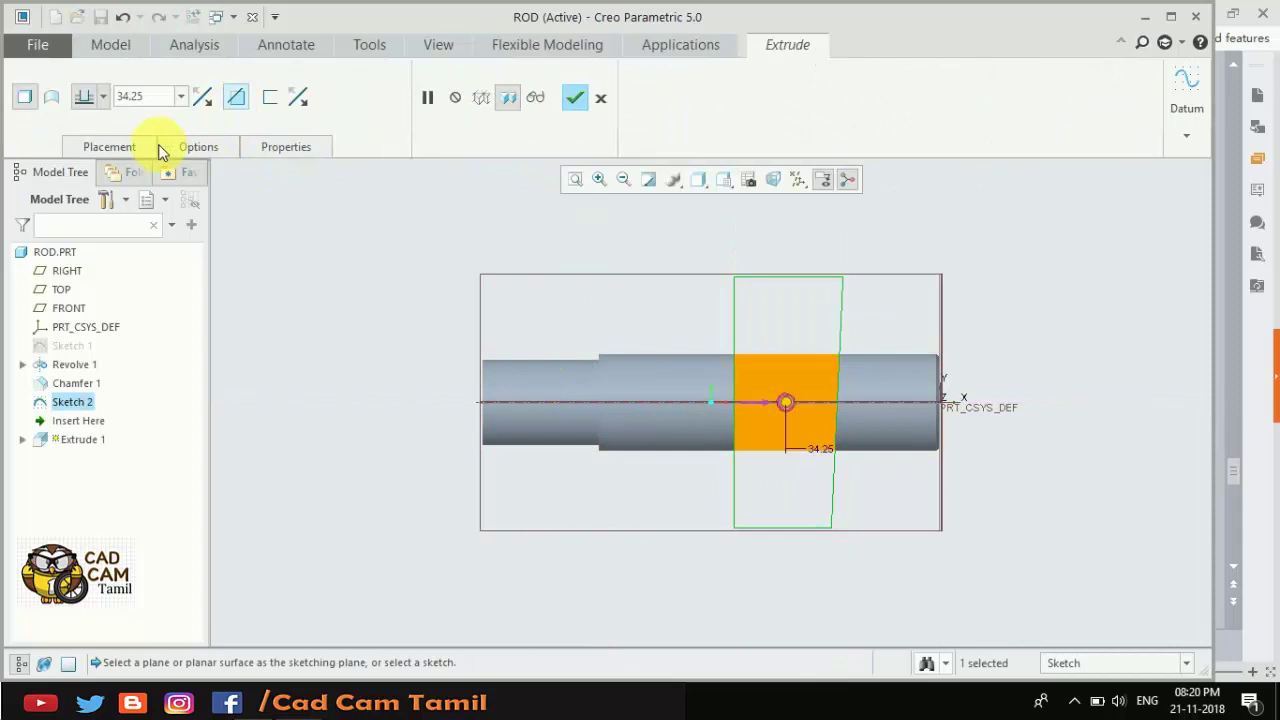
pyautogui.click(102, 96)
pyautogui.click(84, 153)
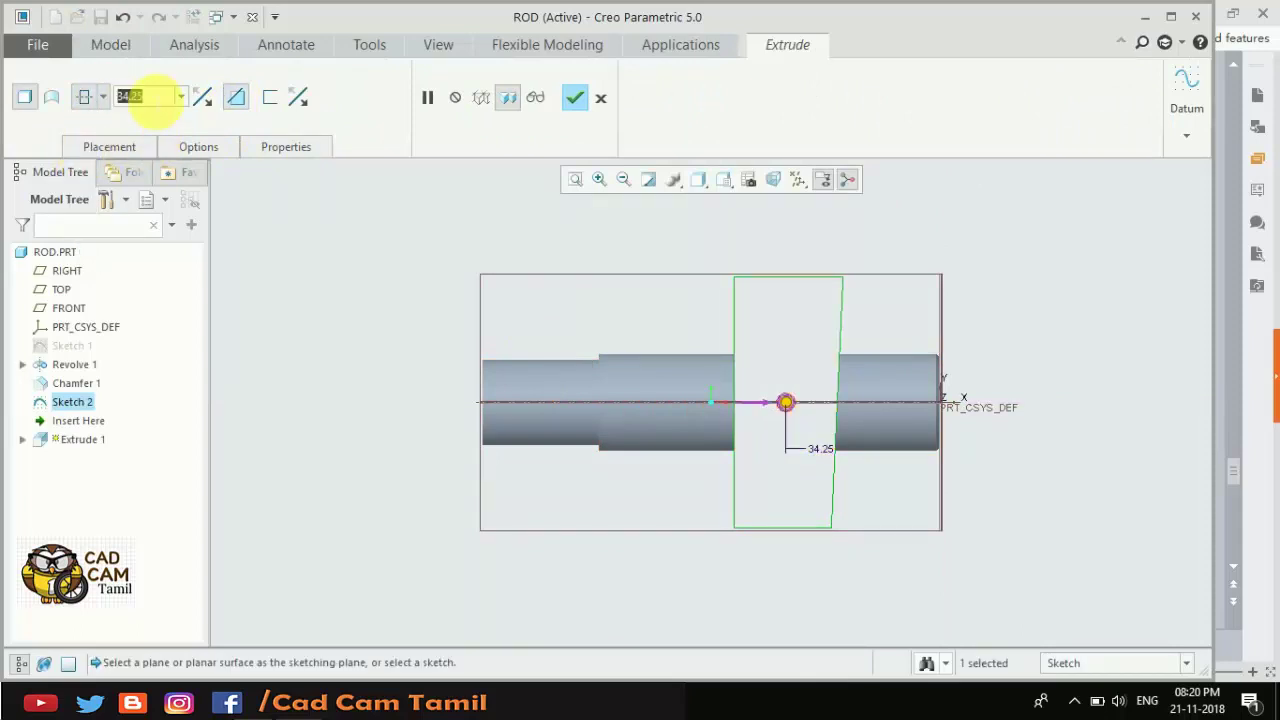
pyautogui.write('8')
pyautogui.press('Return')
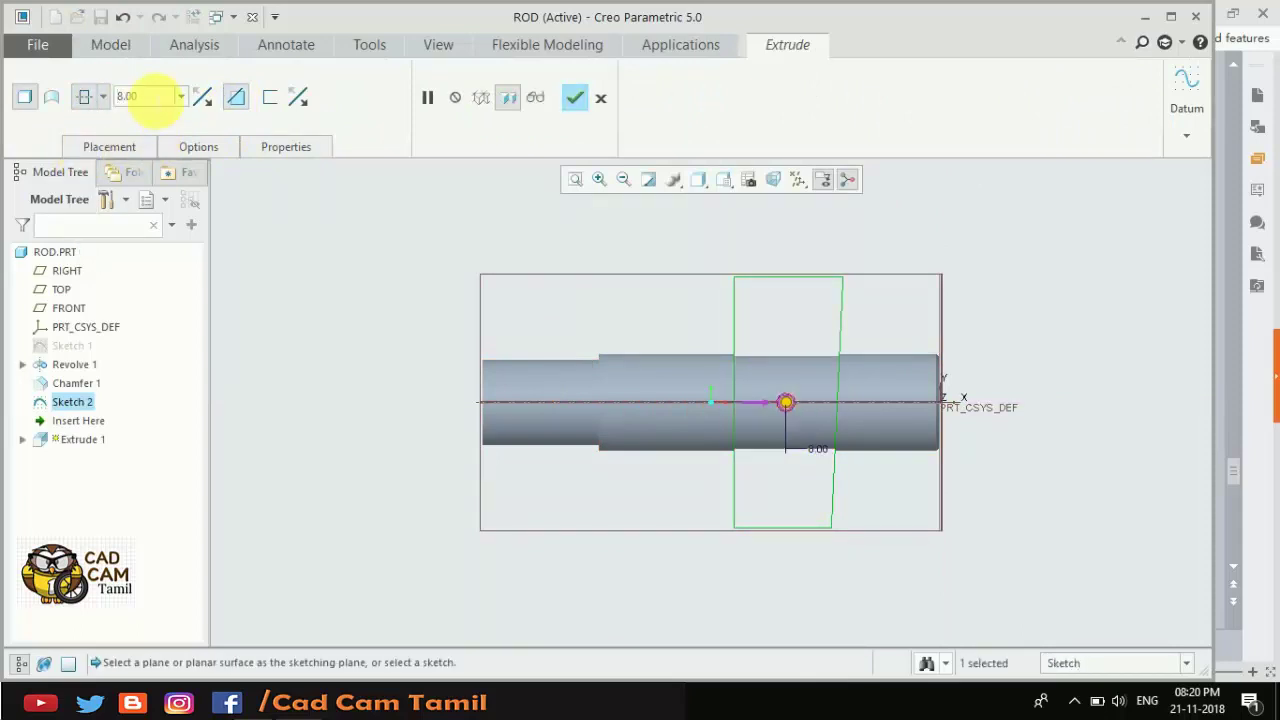
pyautogui.moveTo(434, 243)
pyautogui.mouseDown(button='middle')
pyautogui.moveTo(530, 313)
pyautogui.moveTo(517, 365)
pyautogui.mouseUp(button='middle')
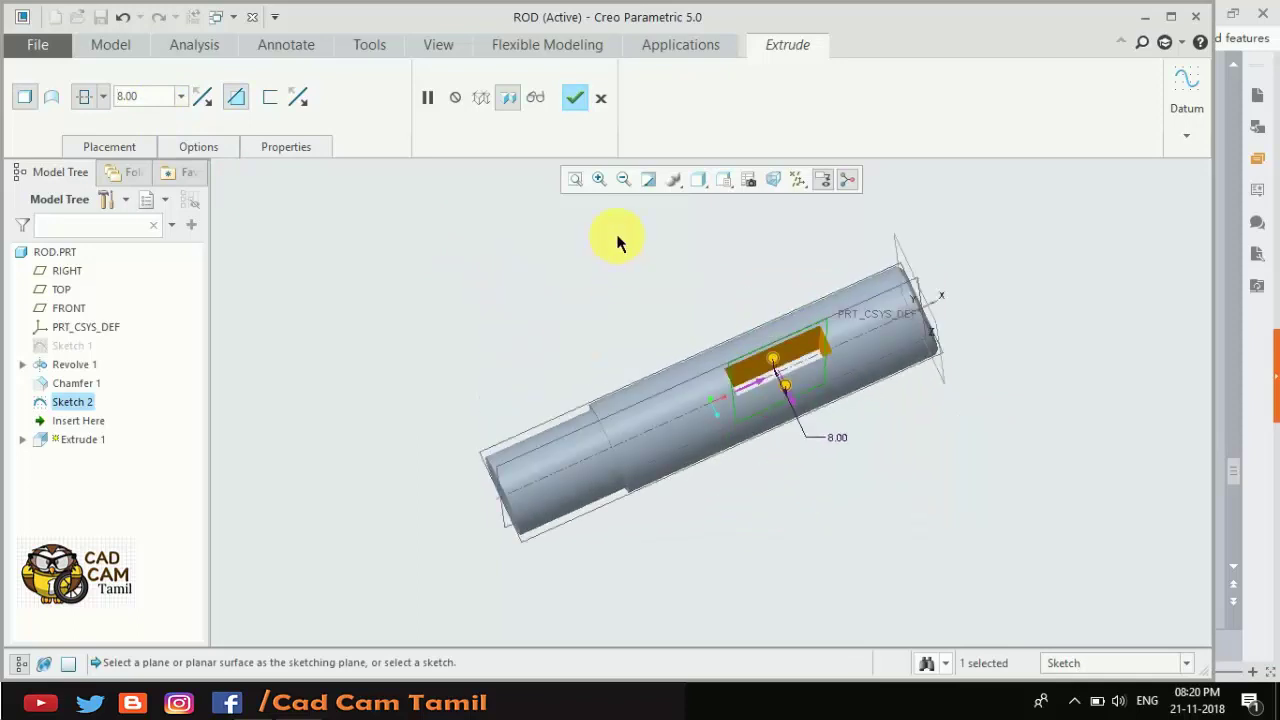
pyautogui.click(575, 97)
pyautogui.click(570, 305)
pyautogui.moveTo(609, 372)
pyautogui.mouseDown(button='middle')
pyautogui.moveTo(571, 306)
pyautogui.moveTo(629, 380)
pyautogui.moveTo(628, 360)
pyautogui.moveTo(546, 389)
pyautogui.moveTo(528, 380)
pyautogui.mouseUp(button='middle')
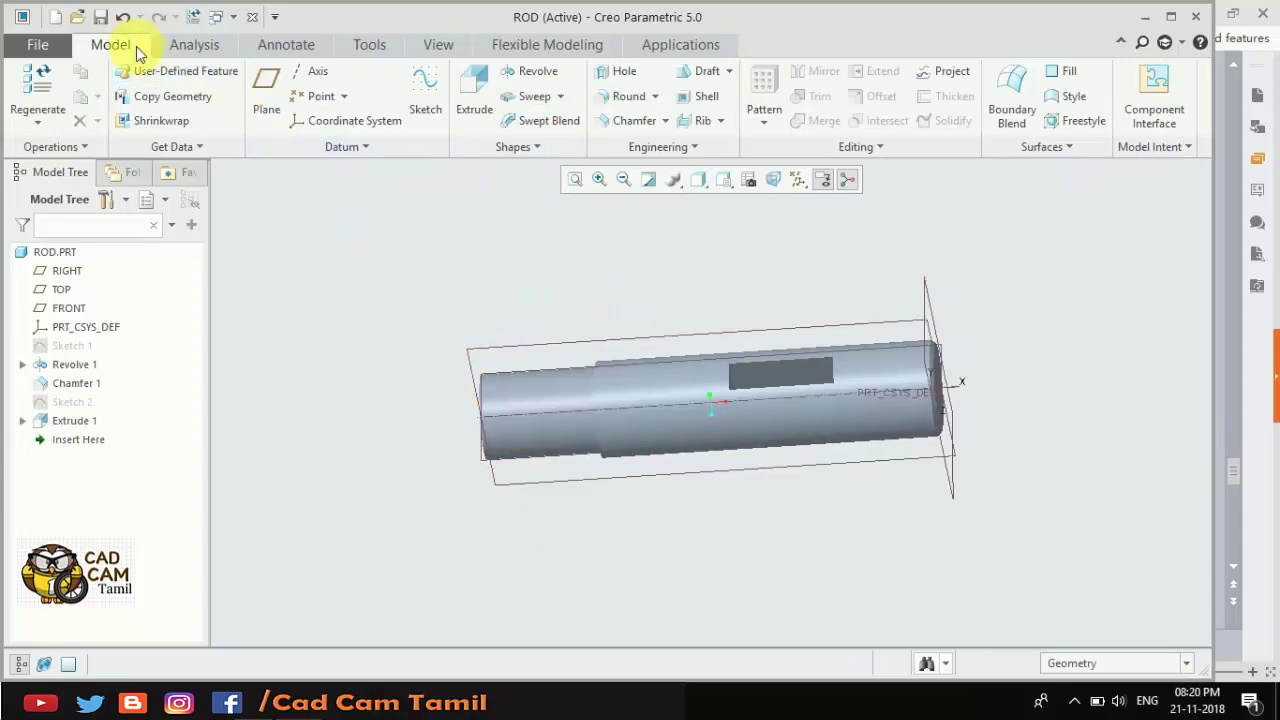
# Apply a colour appearance to the whole ROD part using the Part selection filter.
pyautogui.click(438, 46)
pyautogui.click(212, 128)
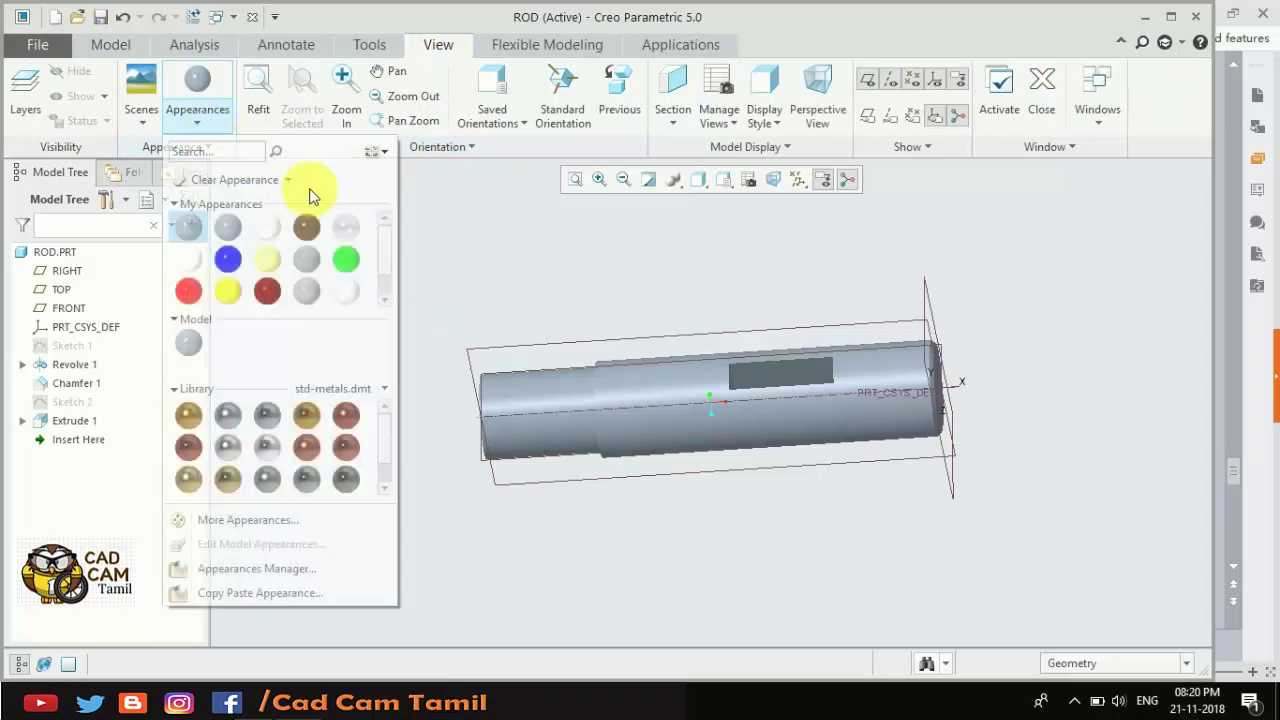
pyautogui.click(278, 293)
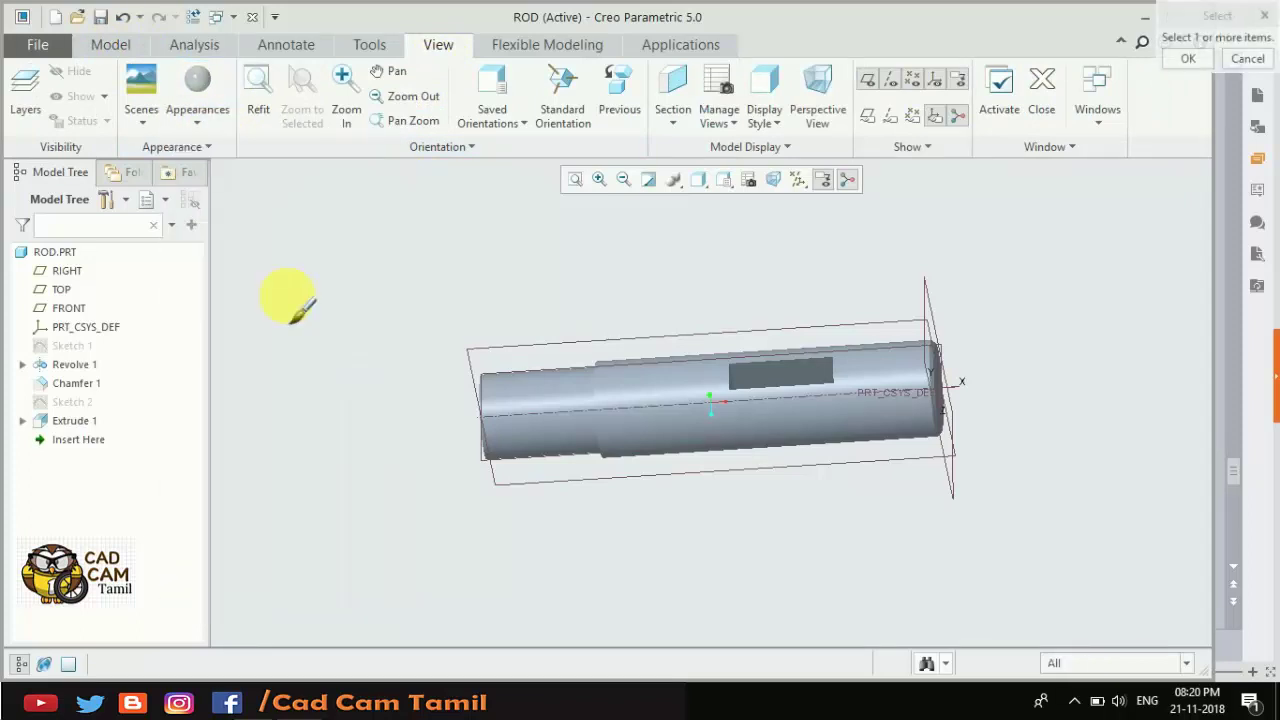
pyautogui.click(1188, 664)
pyautogui.click(1143, 645)
pyautogui.click(832, 420)
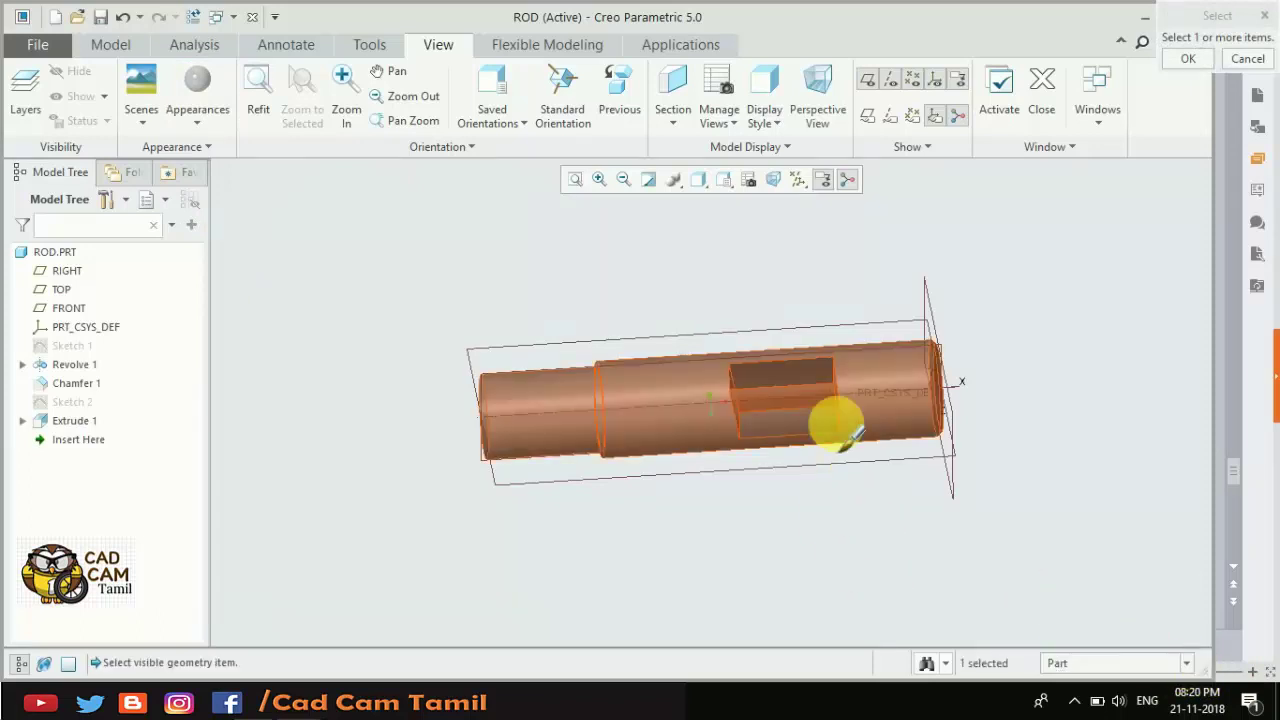
pyautogui.click(1188, 58)
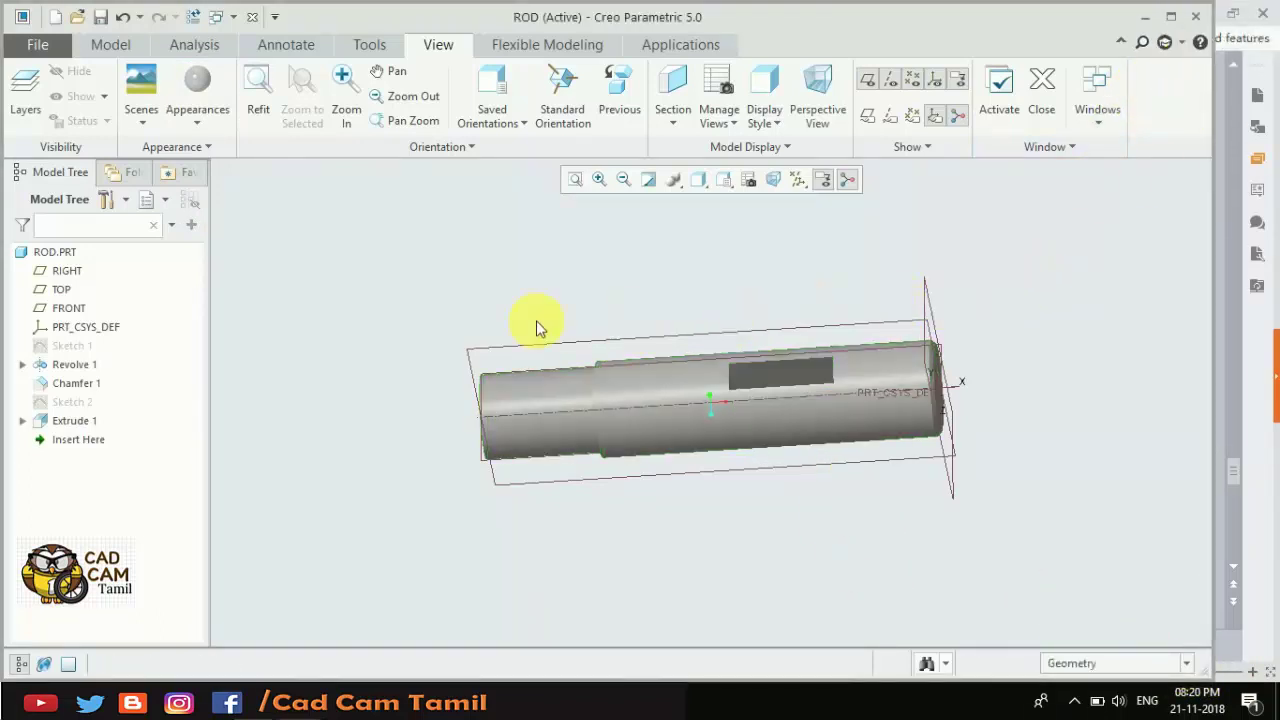
pyautogui.moveTo(532, 296)
pyautogui.mouseDown(button='middle')
pyautogui.moveTo(586, 337)
pyautogui.moveTo(571, 300)
pyautogui.moveTo(894, 406)
pyautogui.mouseUp(button='middle')
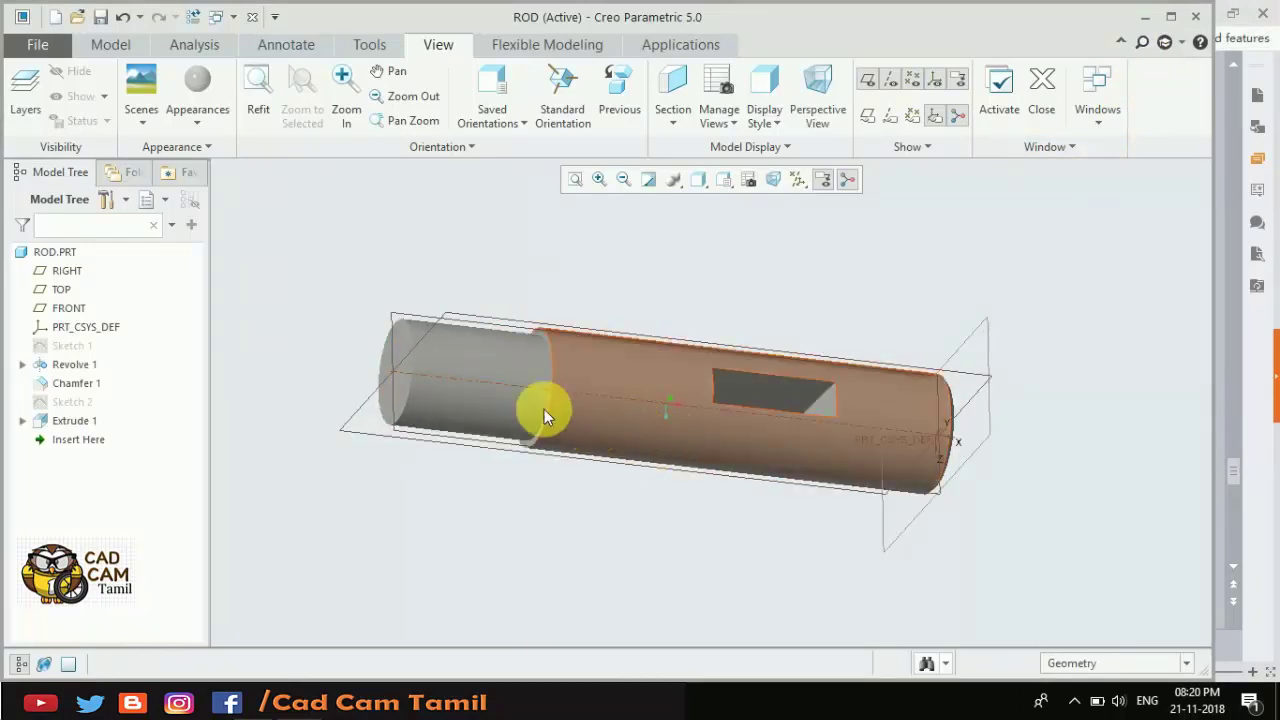
pyautogui.click(40, 44)
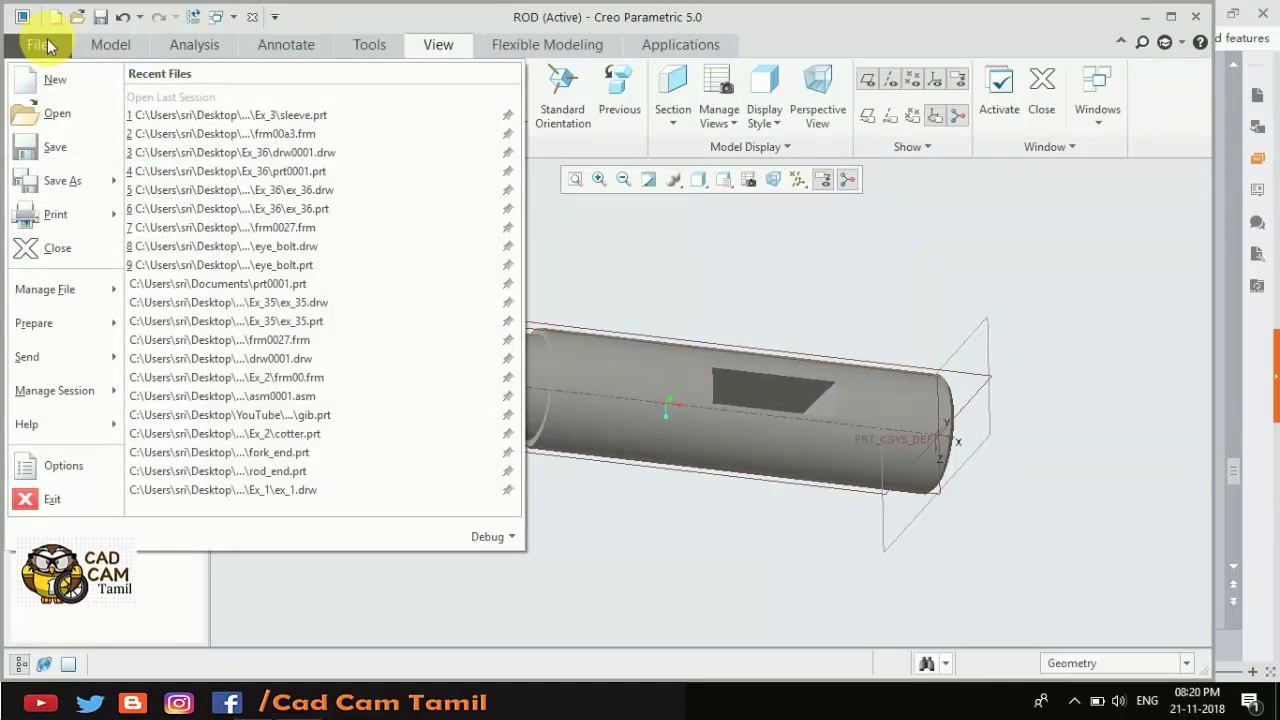
pyautogui.moveTo(60, 323)
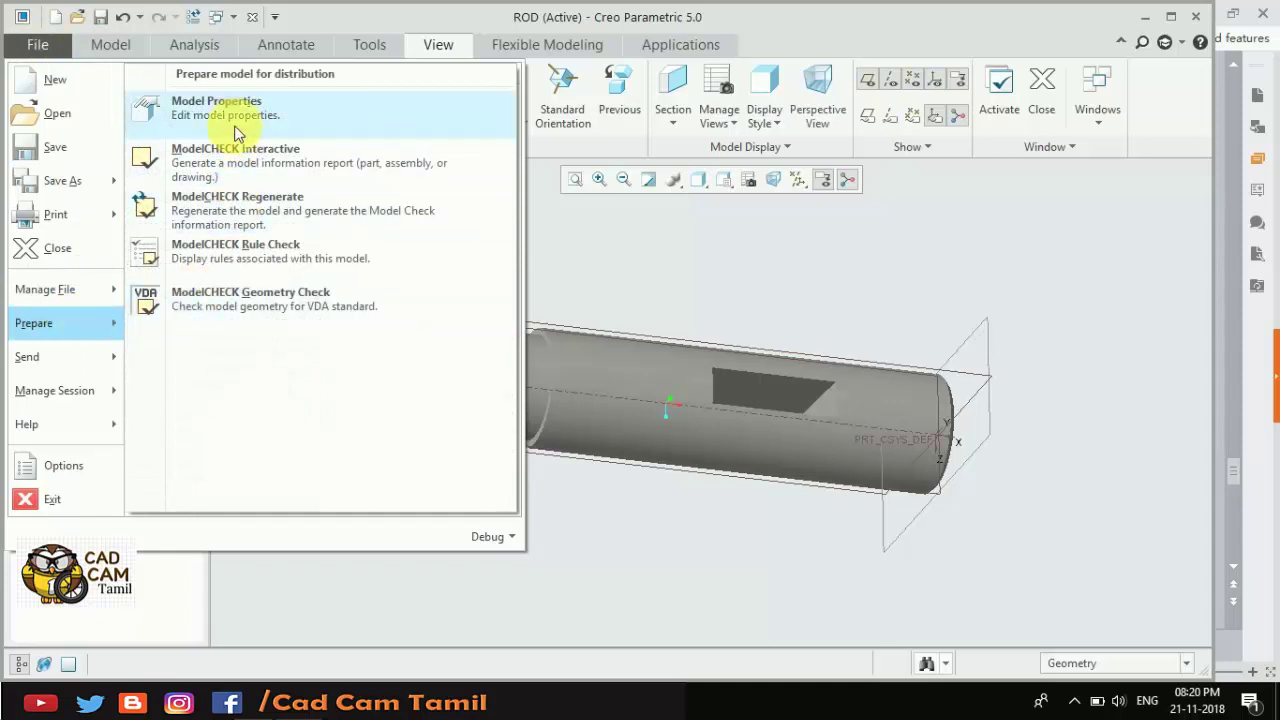
# Open the ROD's Model Properties, showing material not assigned and millimeter Newton Second units.
pyautogui.click(216, 107)
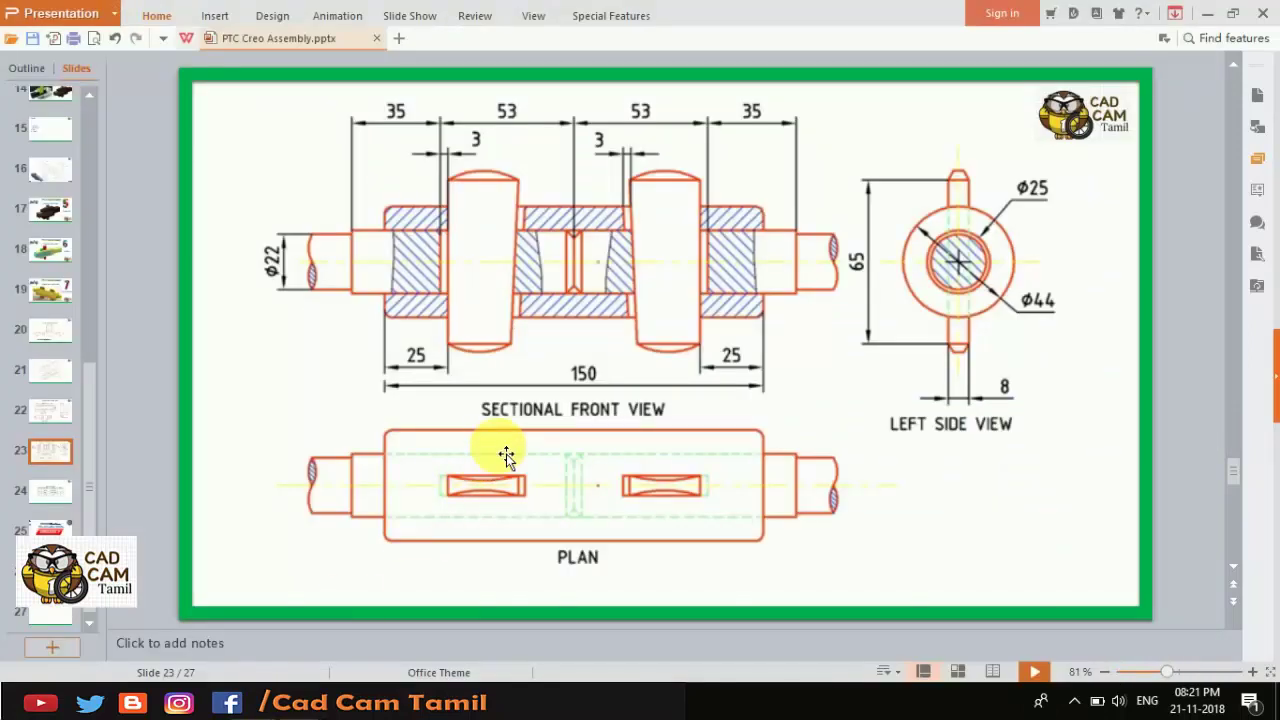
pyautogui.scroll(-3, 506, 456)
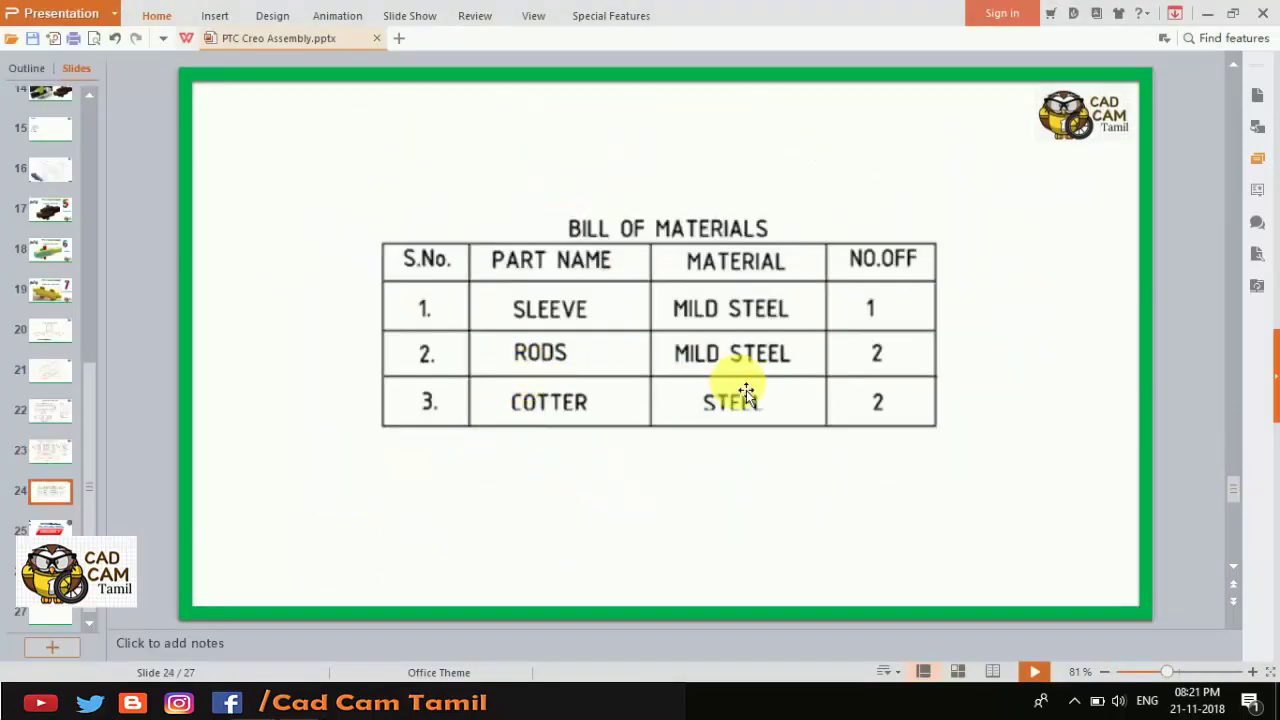
pyautogui.click(386, 620)
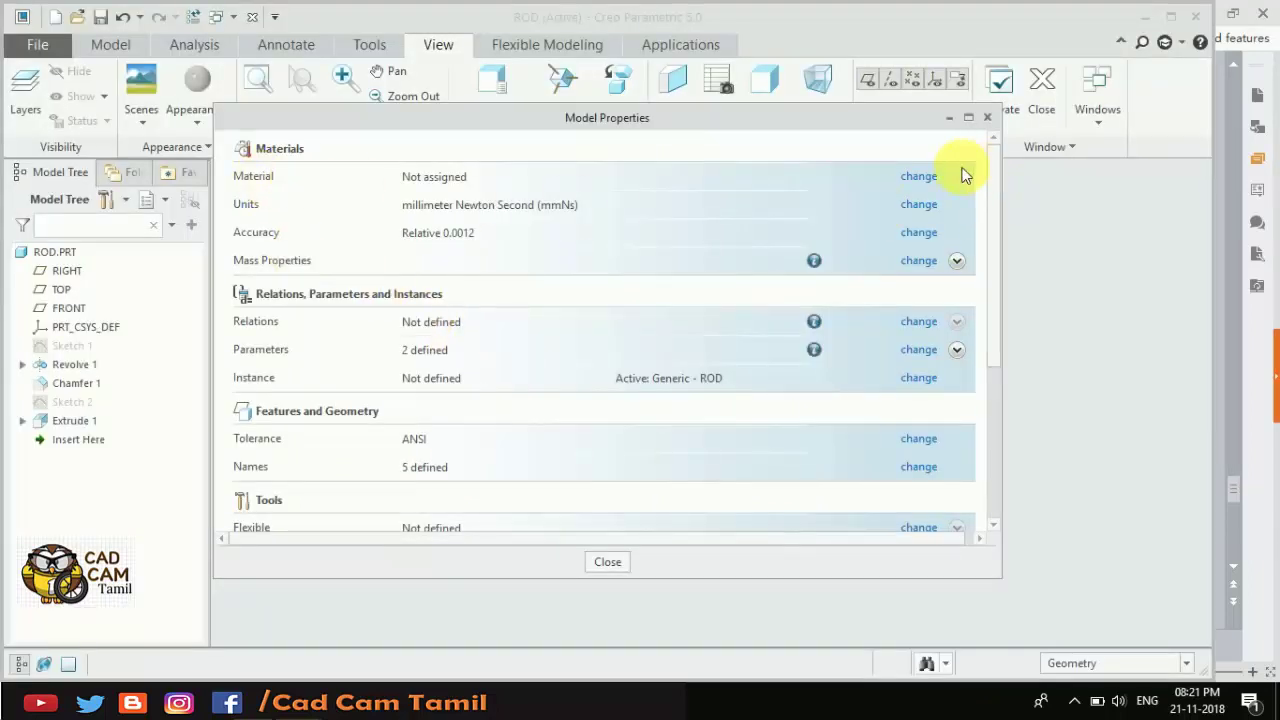
# Browse the Legacy-Materials library, previewing bronze and its thermal properties, without assigning a material.
pyautogui.click(922, 175)
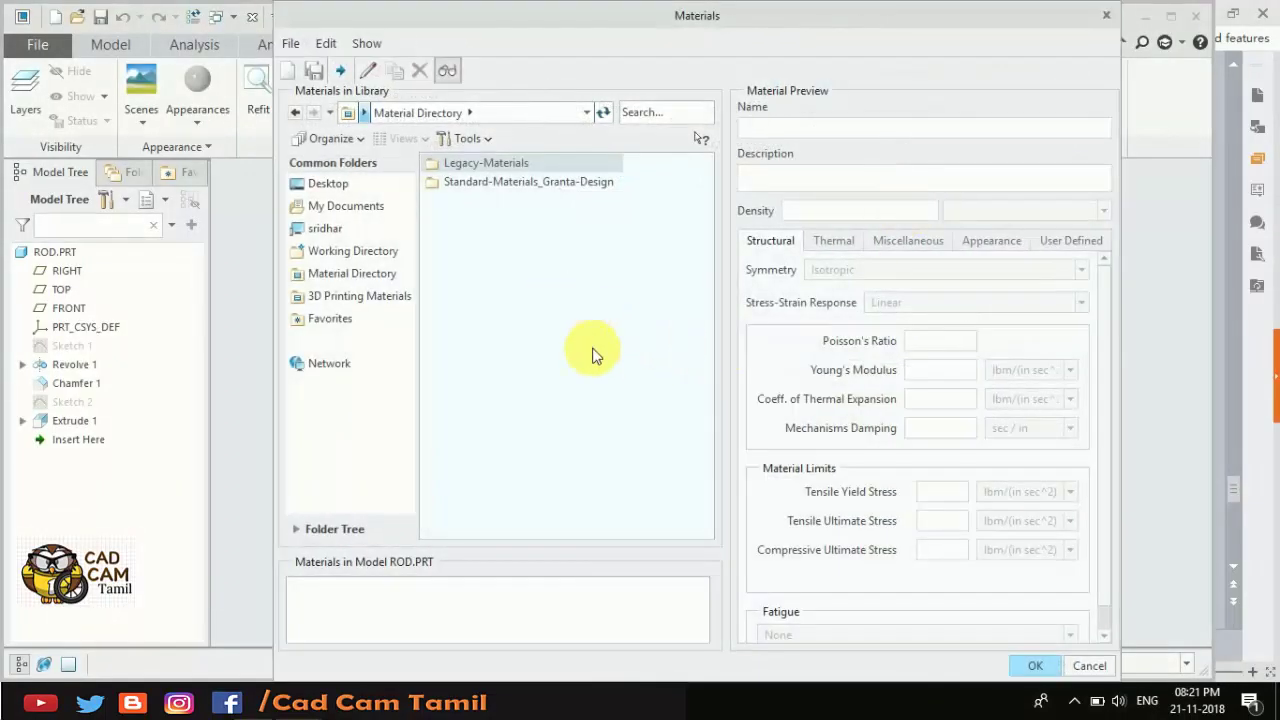
pyautogui.doubleClick(494, 171)
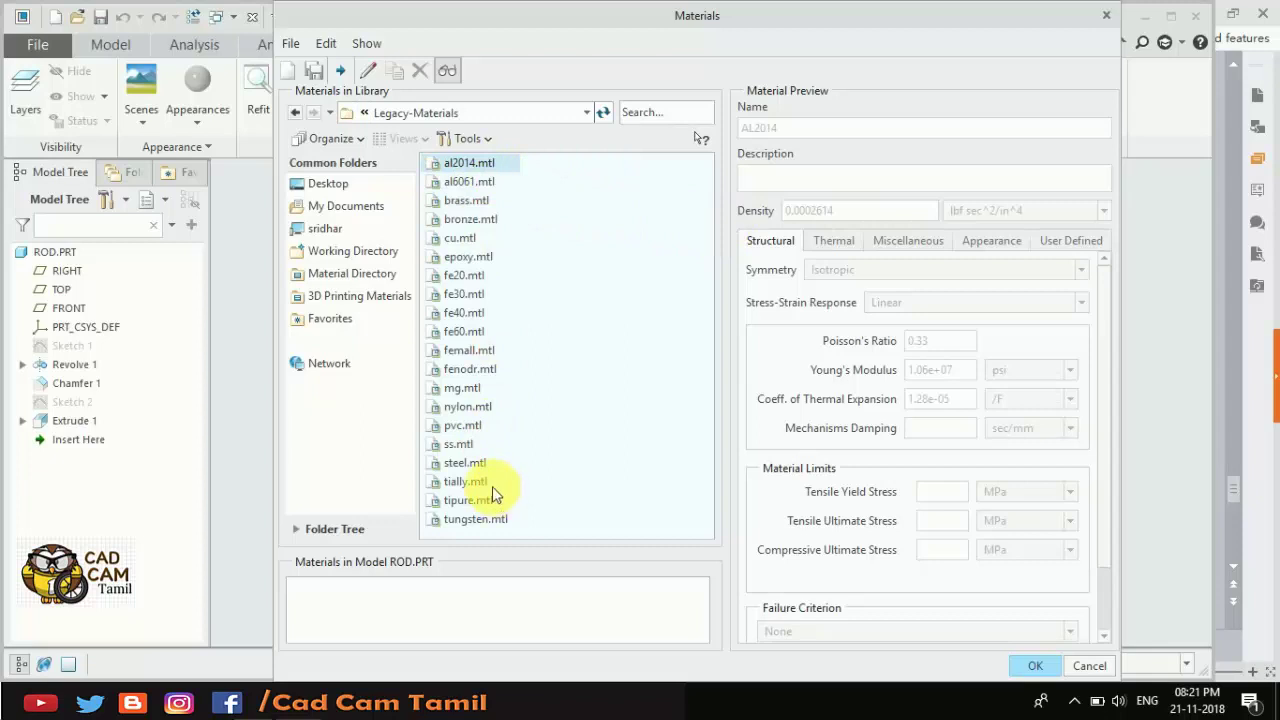
pyautogui.click(490, 519)
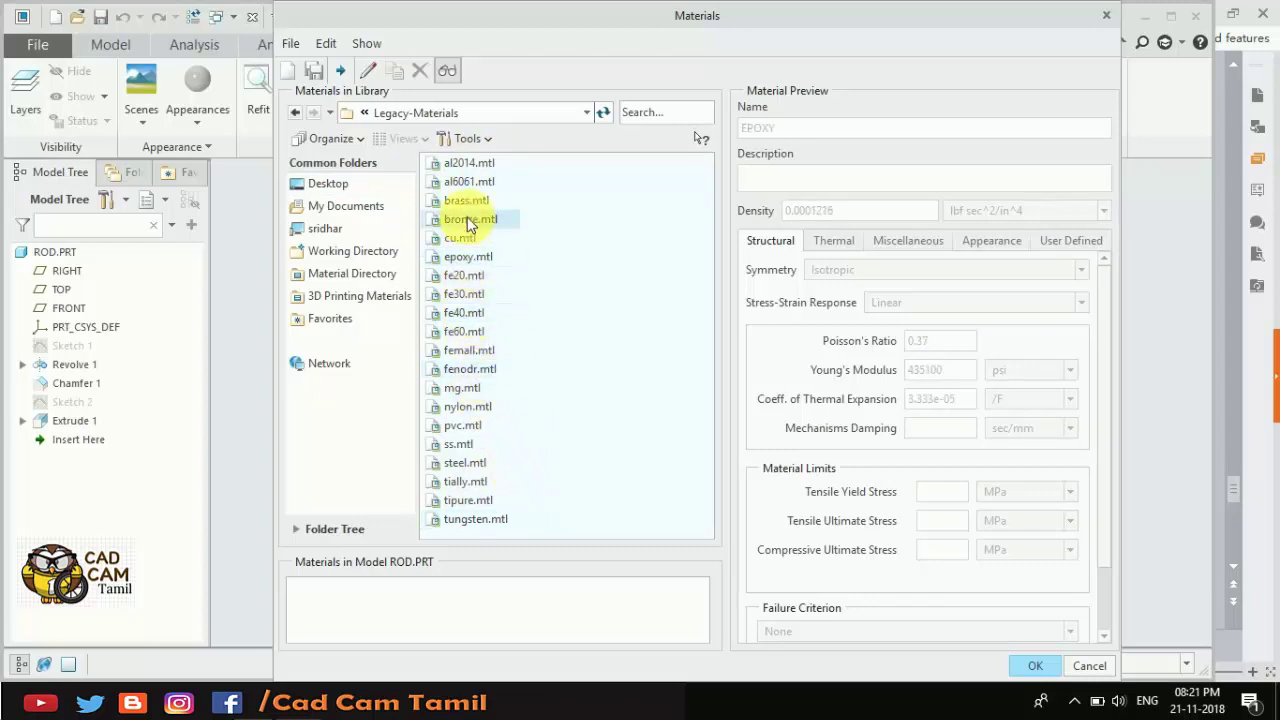
pyautogui.click(470, 139)
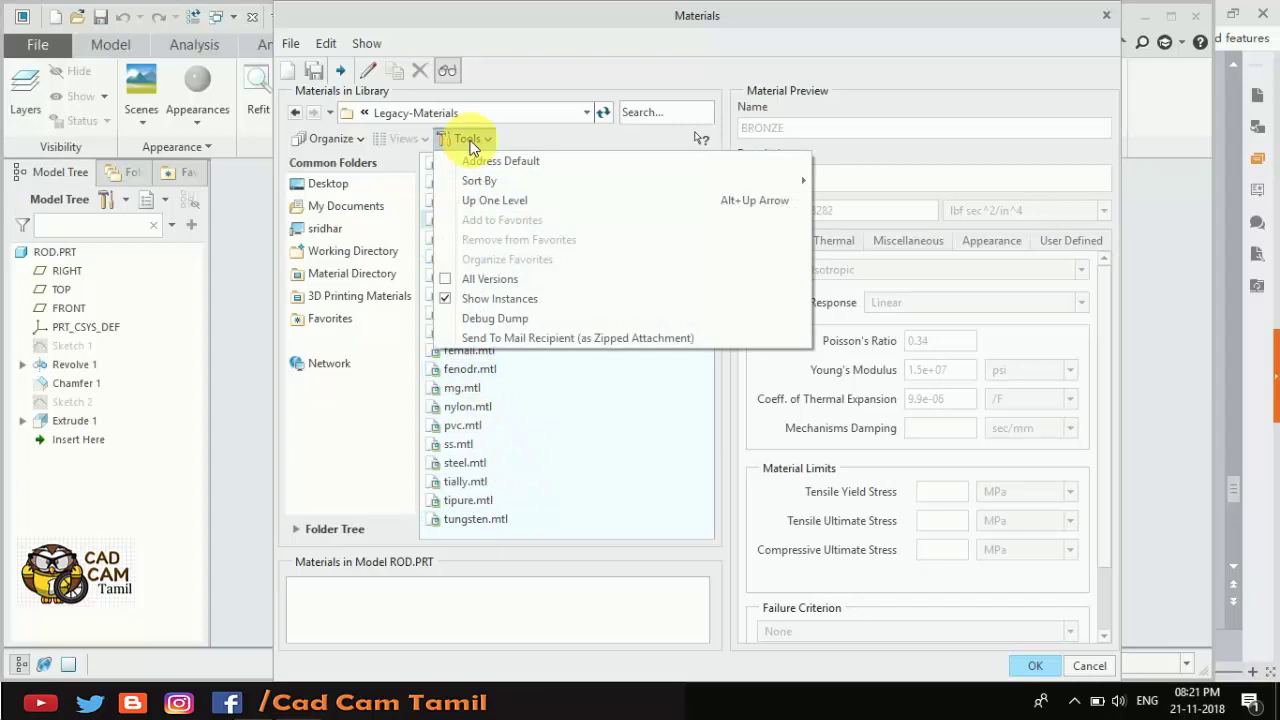
pyautogui.click(521, 134)
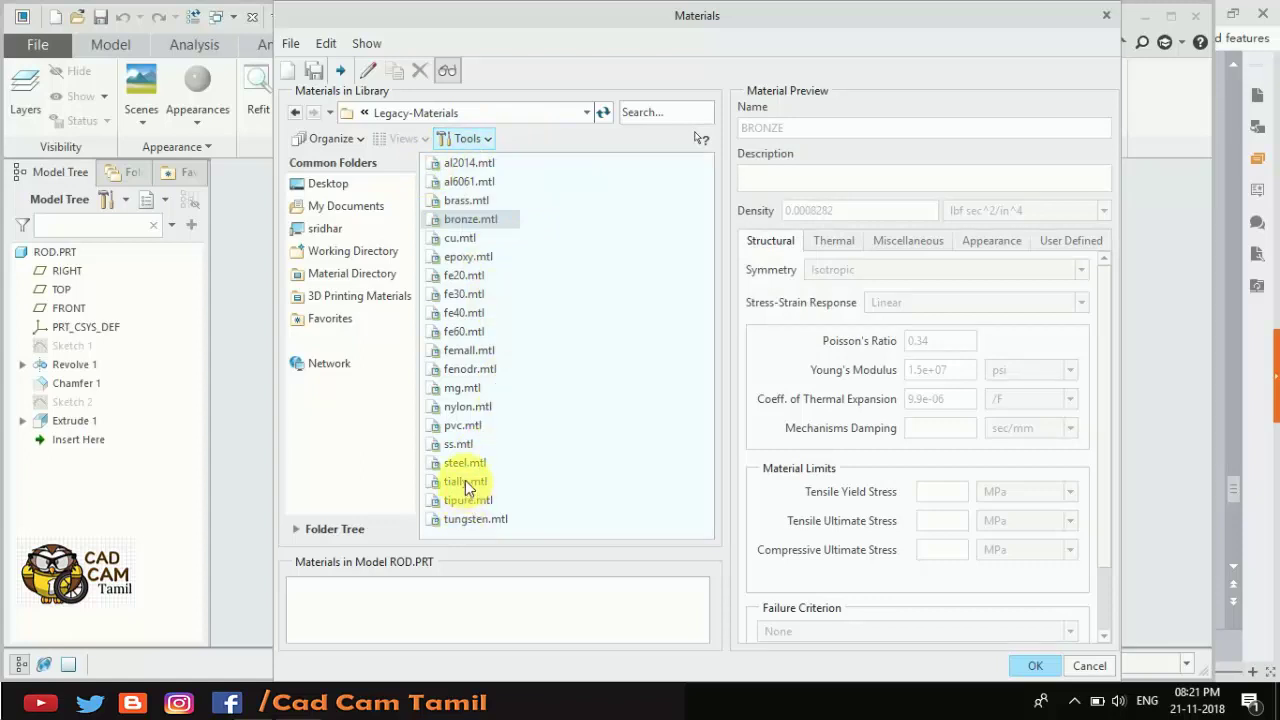
pyautogui.click(838, 250)
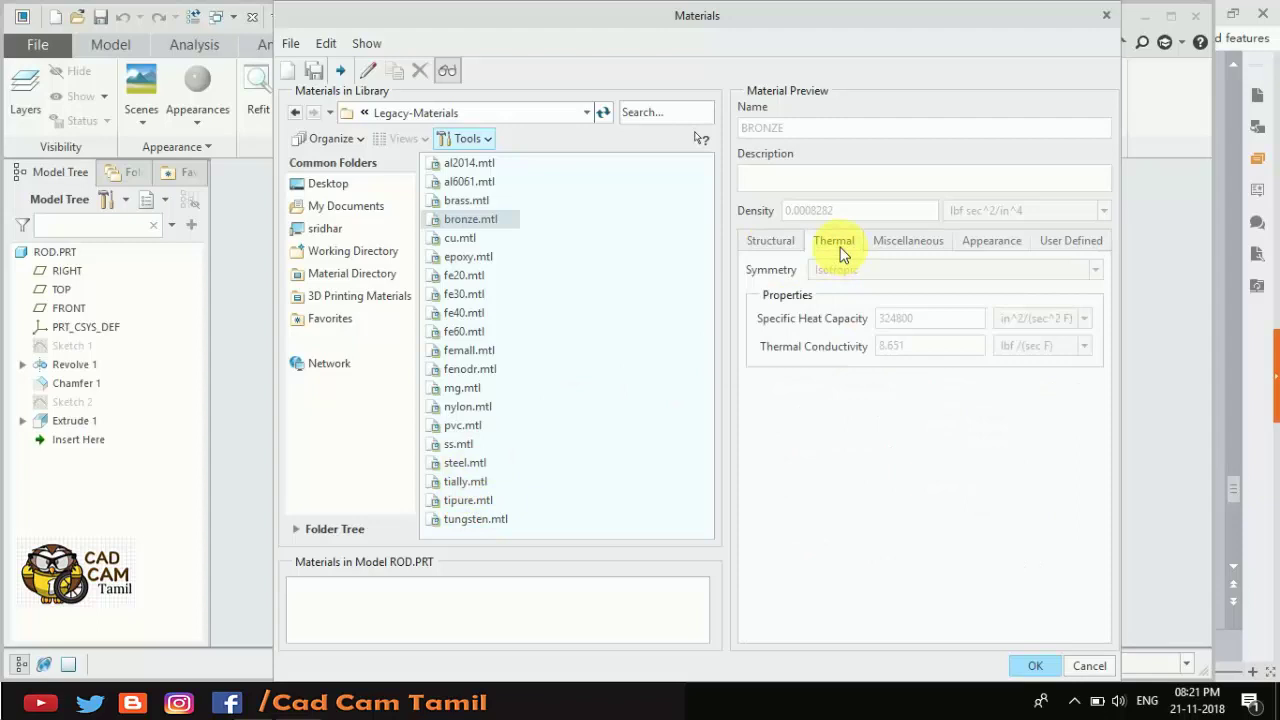
pyautogui.click(876, 242)
pyautogui.click(770, 241)
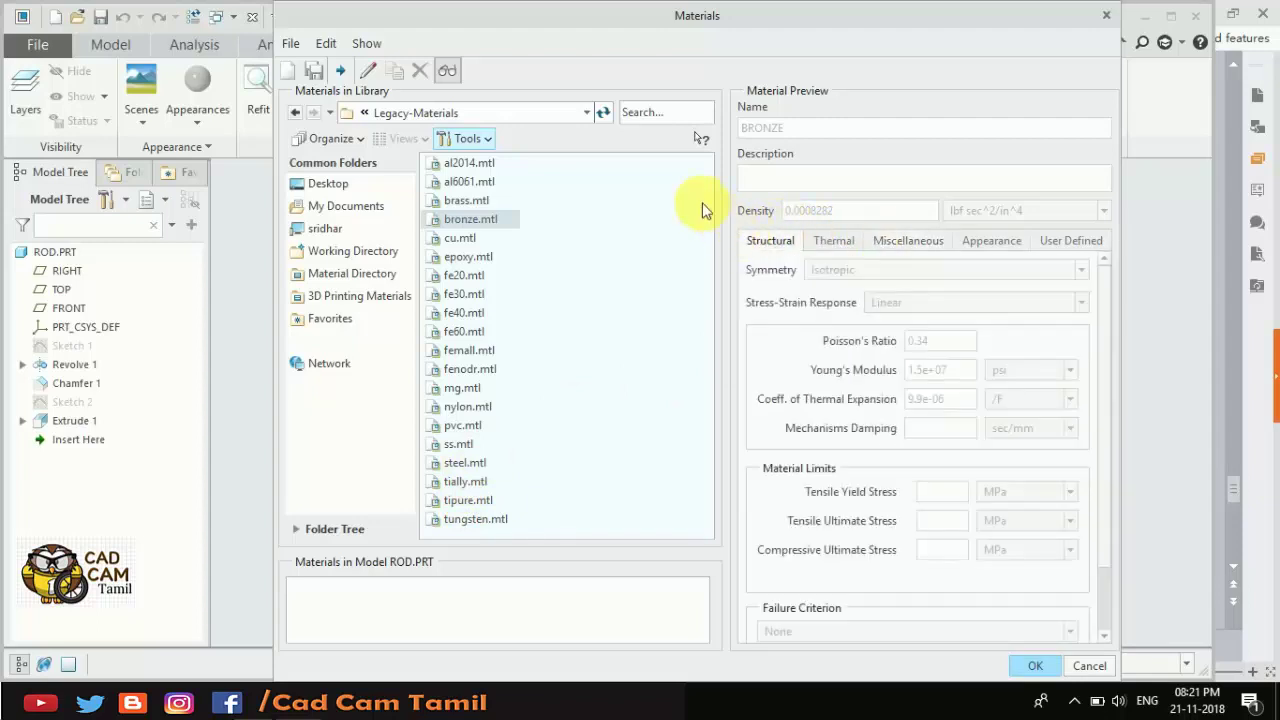
pyautogui.click(586, 112)
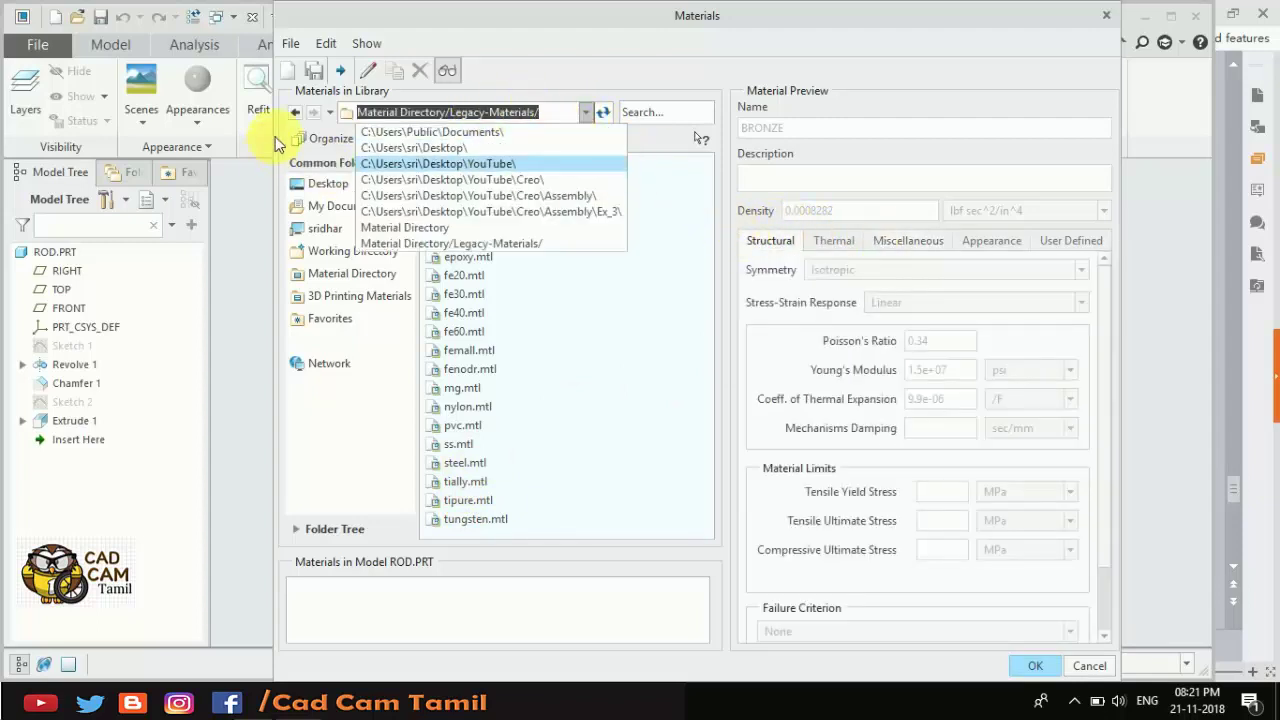
pyautogui.click(299, 112)
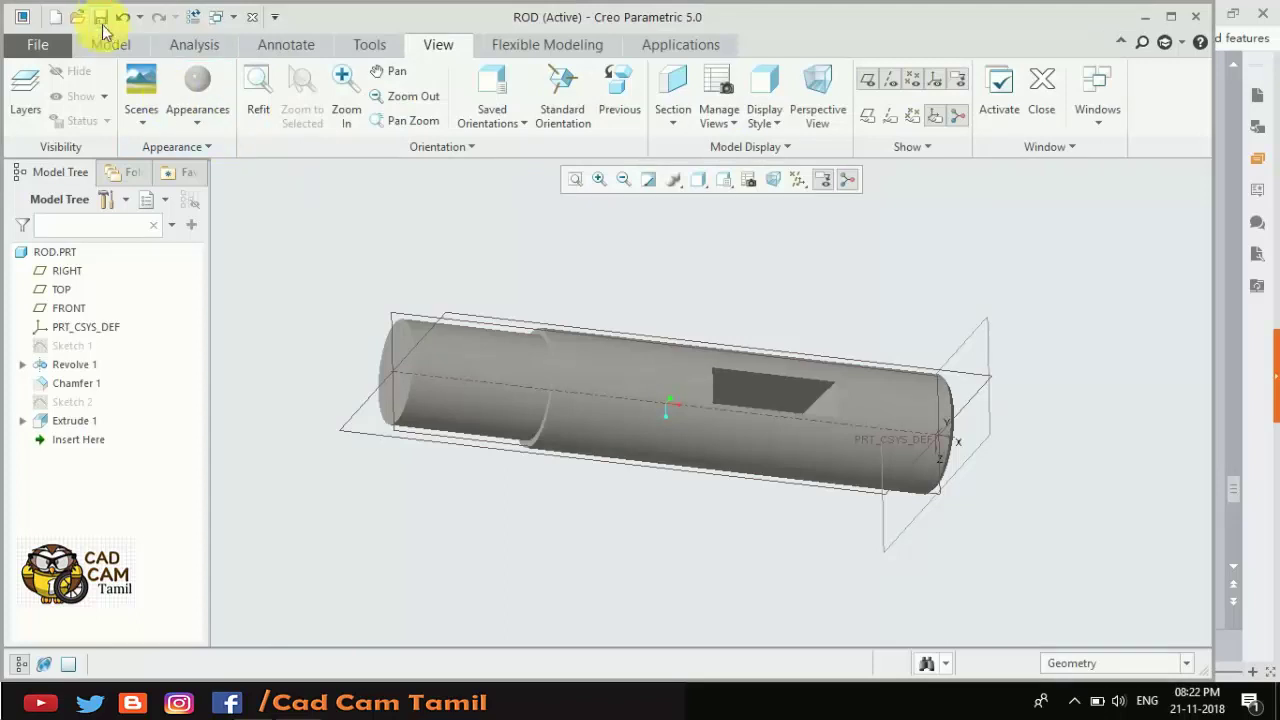
# Save and close ROD.PRT, then check the cotter reference drawing slide in WPS.
pyautogui.click(100, 17)
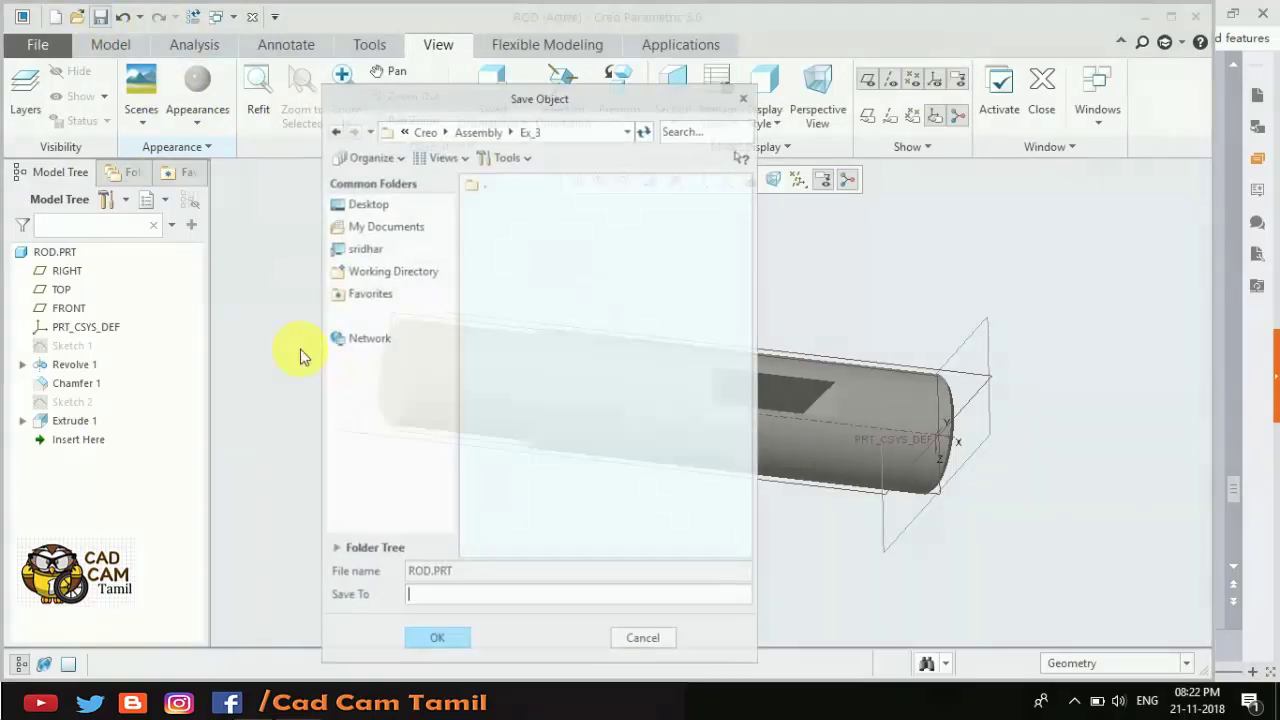
pyautogui.click(435, 643)
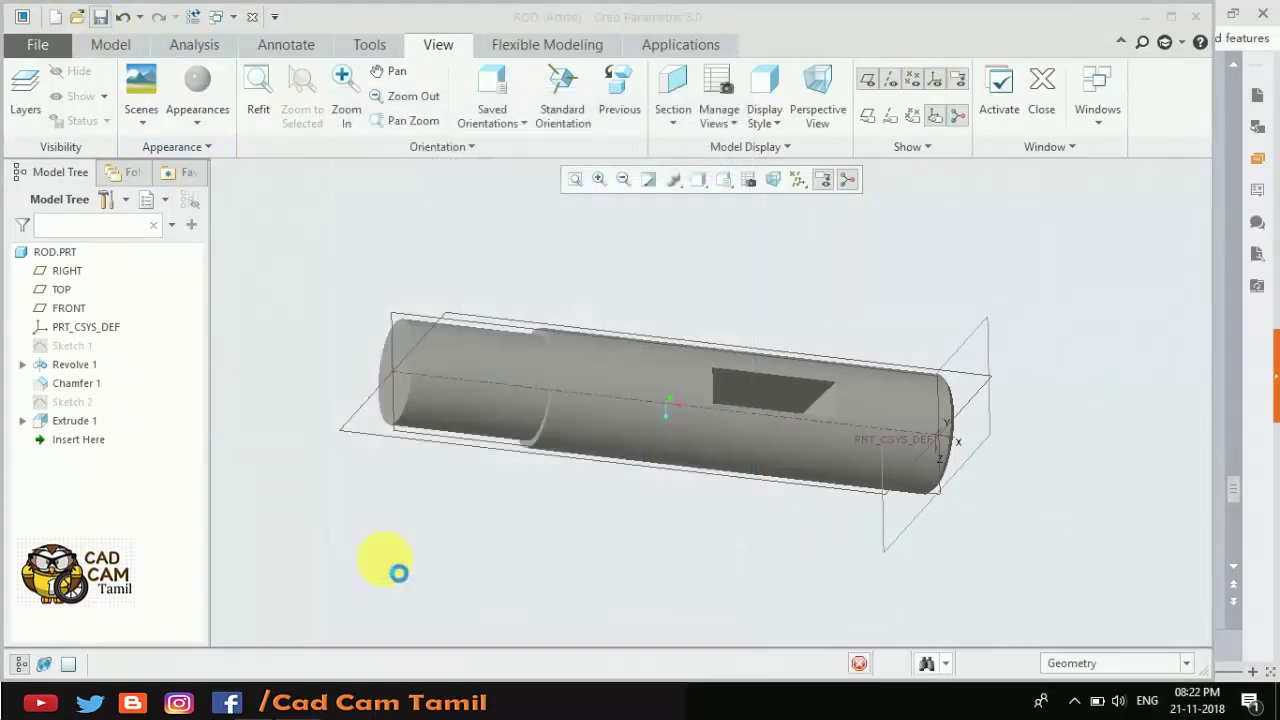
pyautogui.click(252, 16)
pyautogui.click(310, 665)
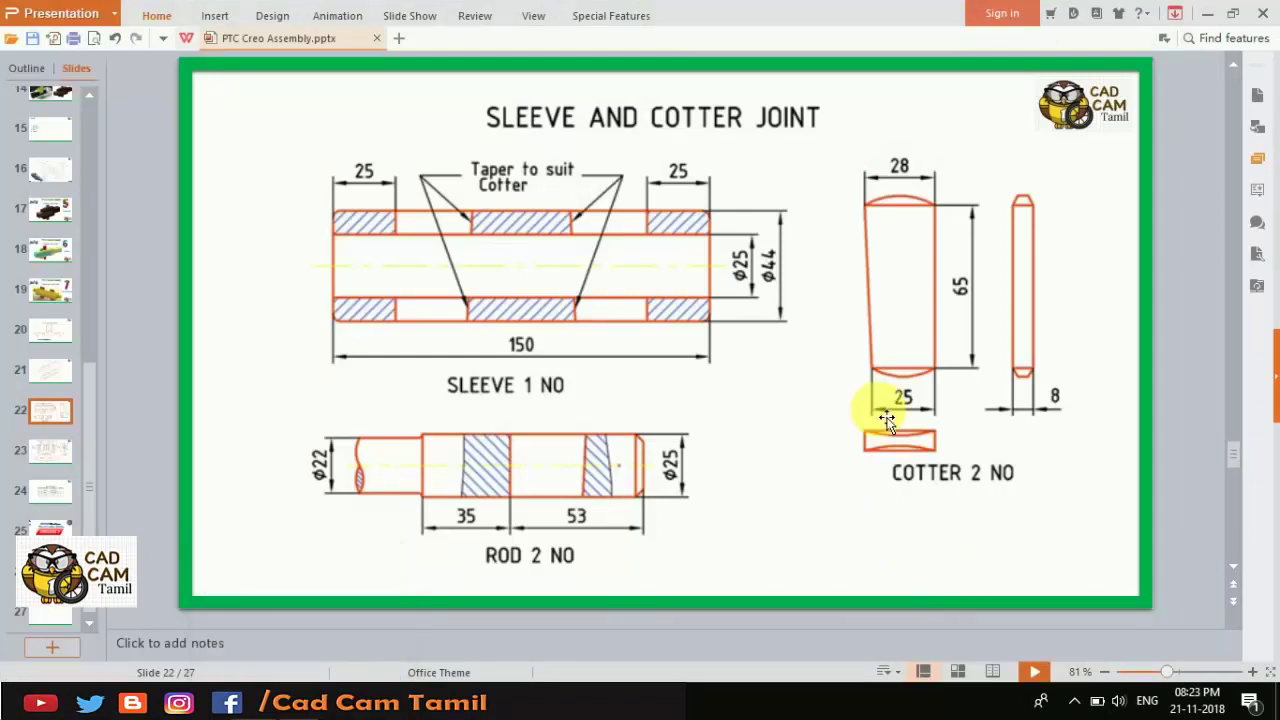
pyautogui.click(282, 668)
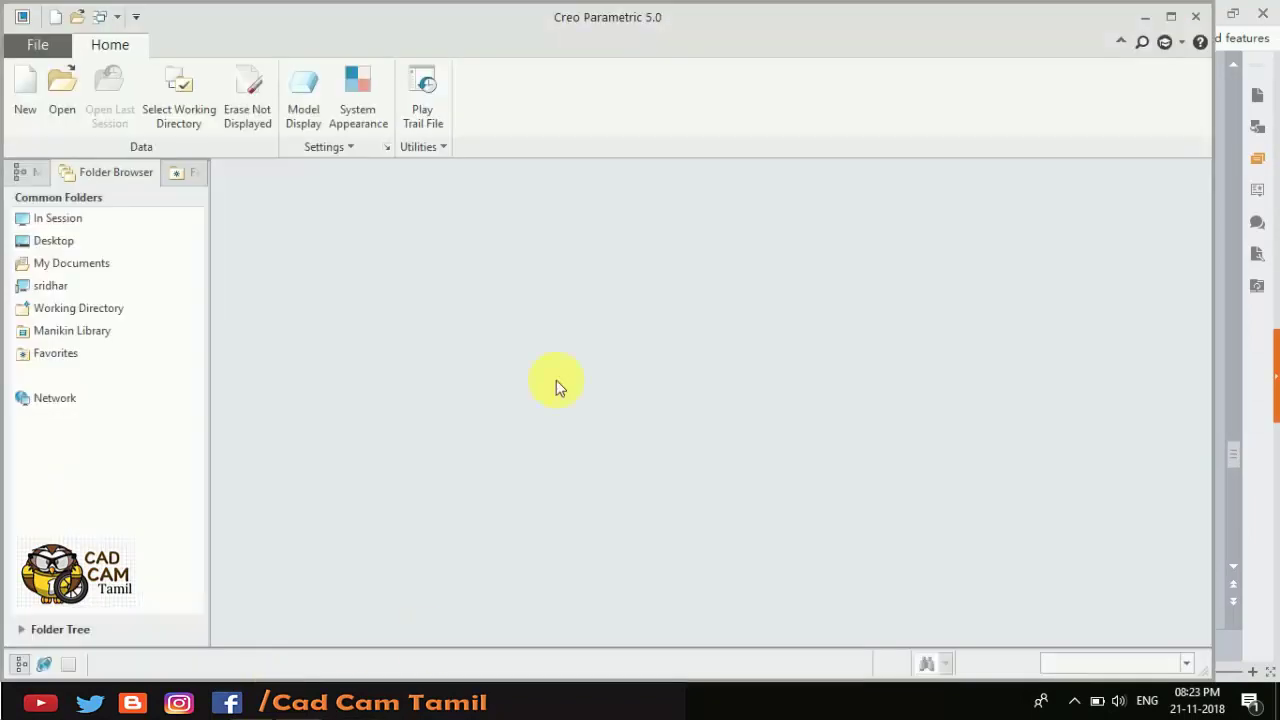
# Create new solid part COTTER from mmns_part_solid and start a sketch on RIGHT.
pyautogui.click(27, 85)
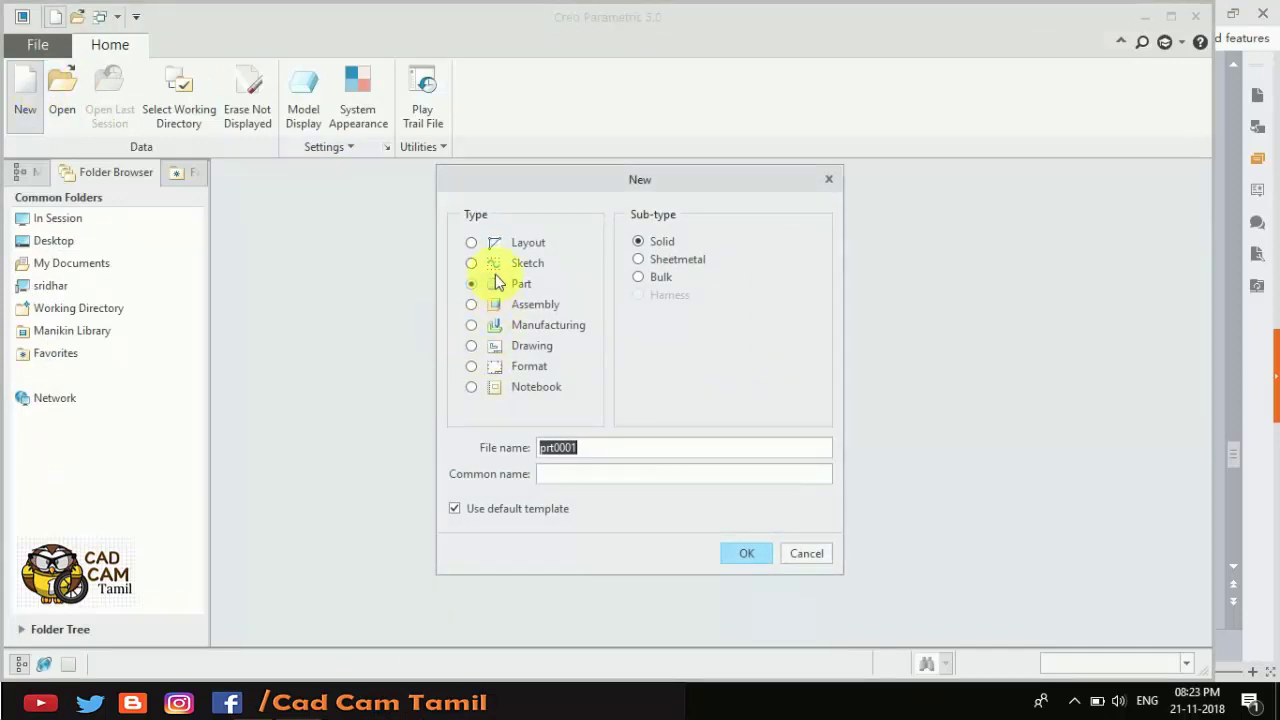
pyautogui.write('Cotter')
pyautogui.click(746, 553)
pyautogui.scroll(-1, 523, 258)
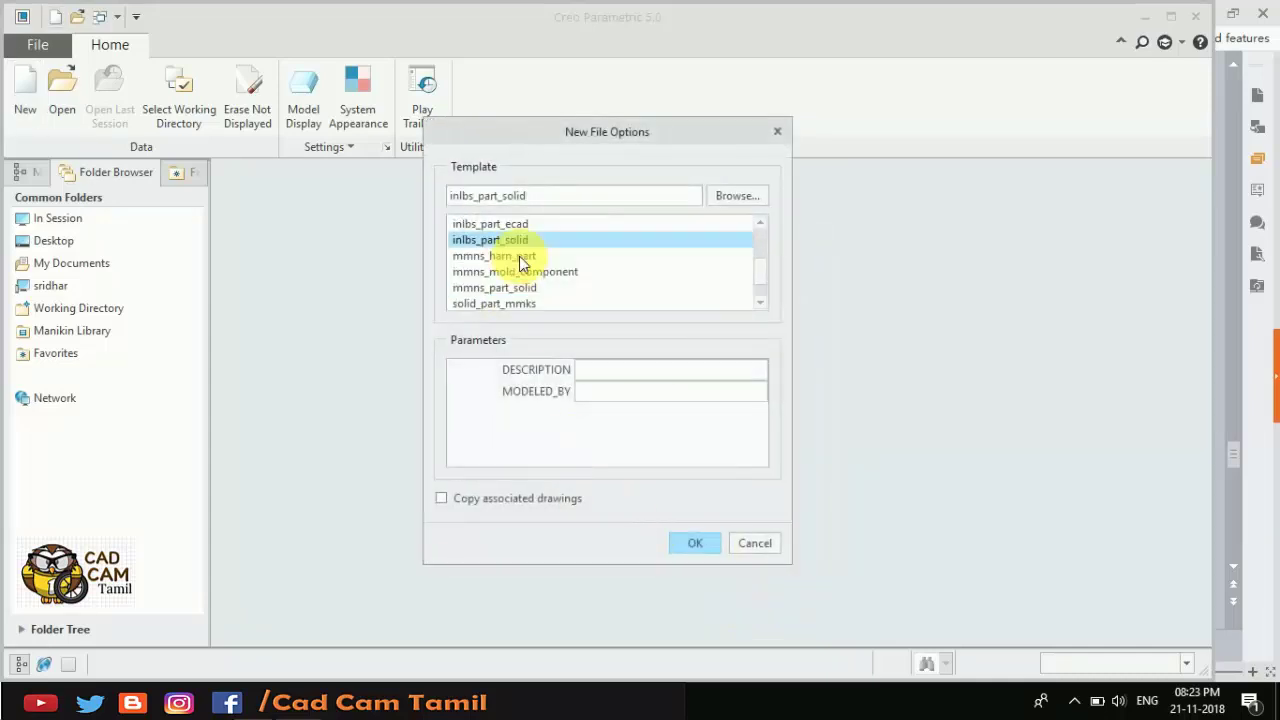
pyautogui.click(506, 287)
pyautogui.click(692, 543)
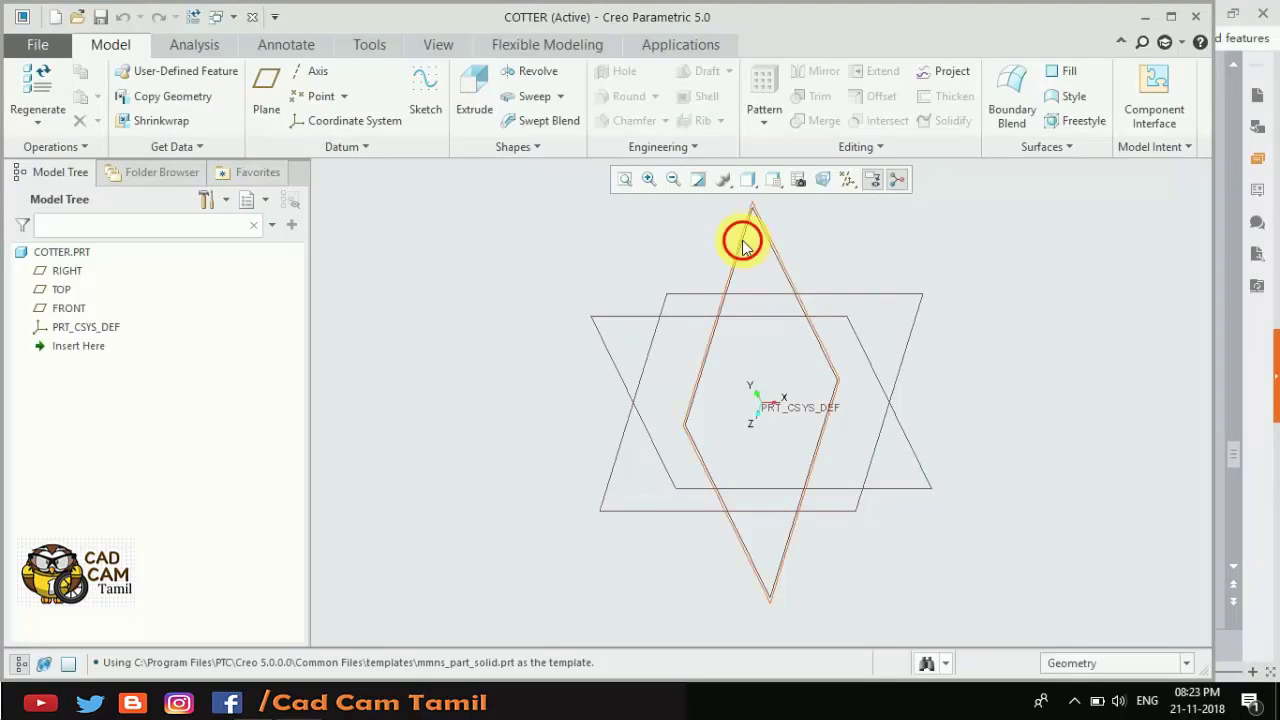
pyautogui.click(742, 240)
pyautogui.click(763, 155)
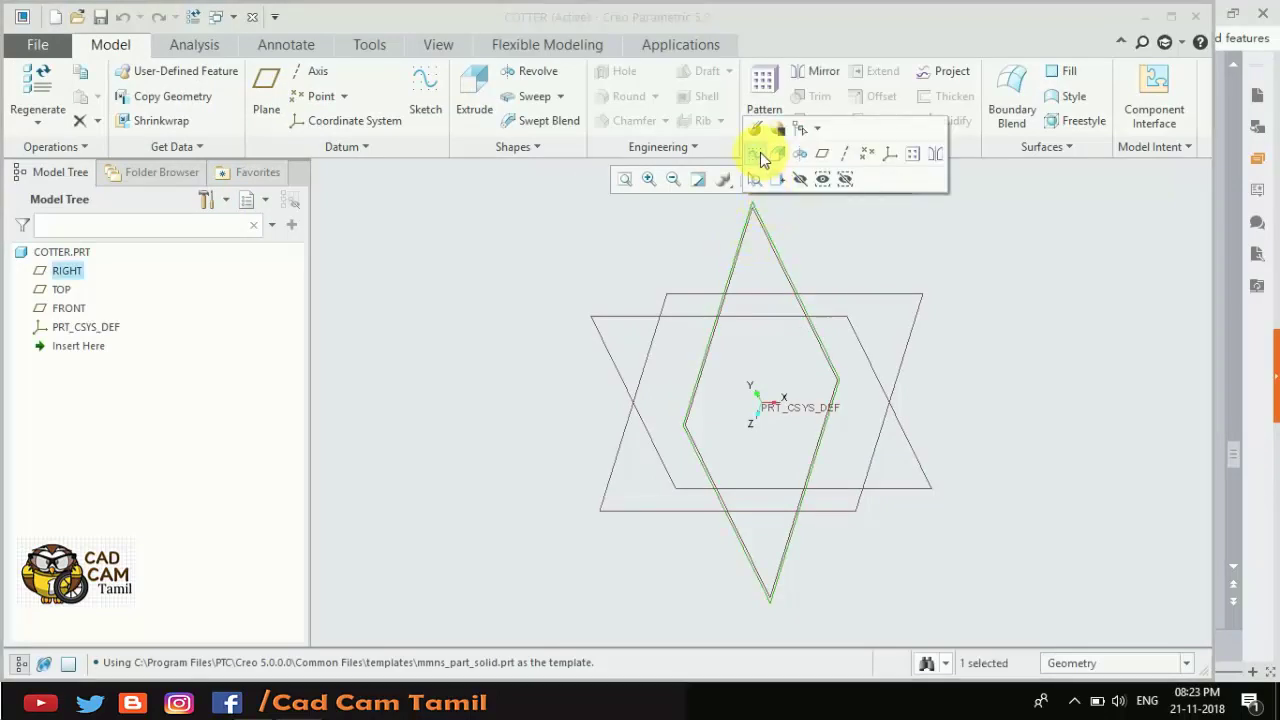
# Draw a closed four-line trapezoid profile starting from the origin.
pyautogui.click(798, 181)
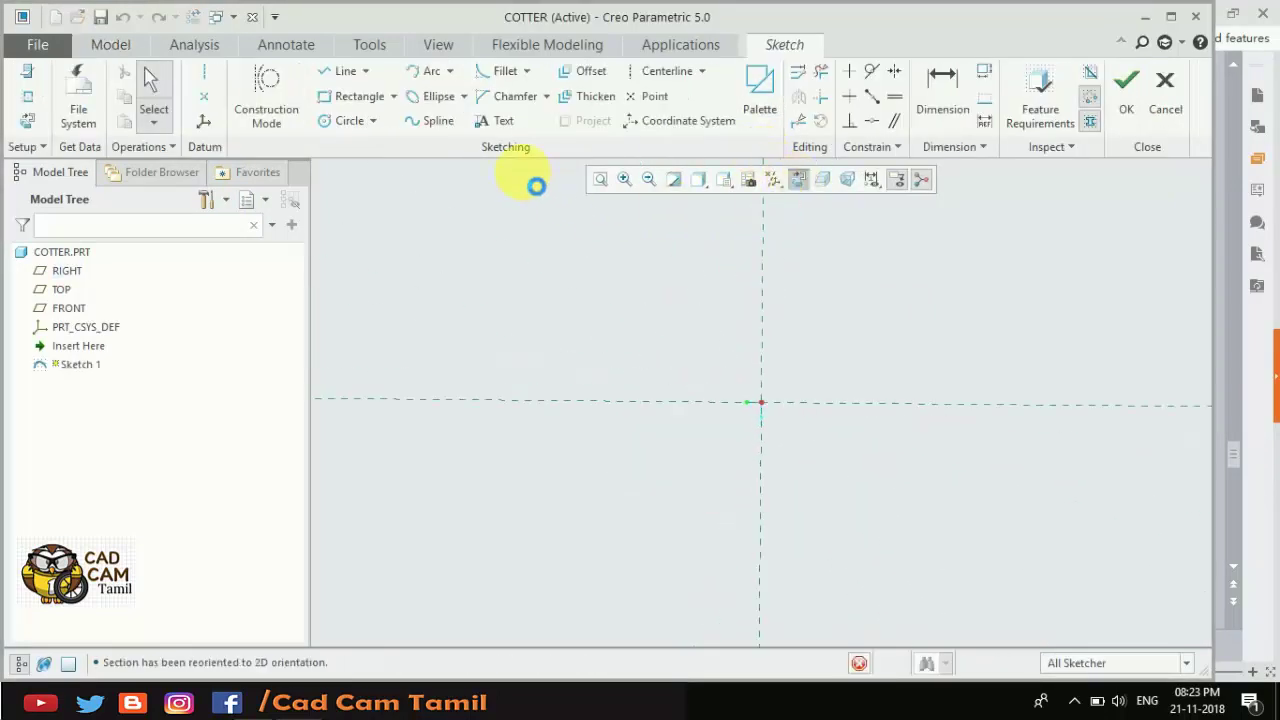
pyautogui.press('l')
pyautogui.click(761, 210)
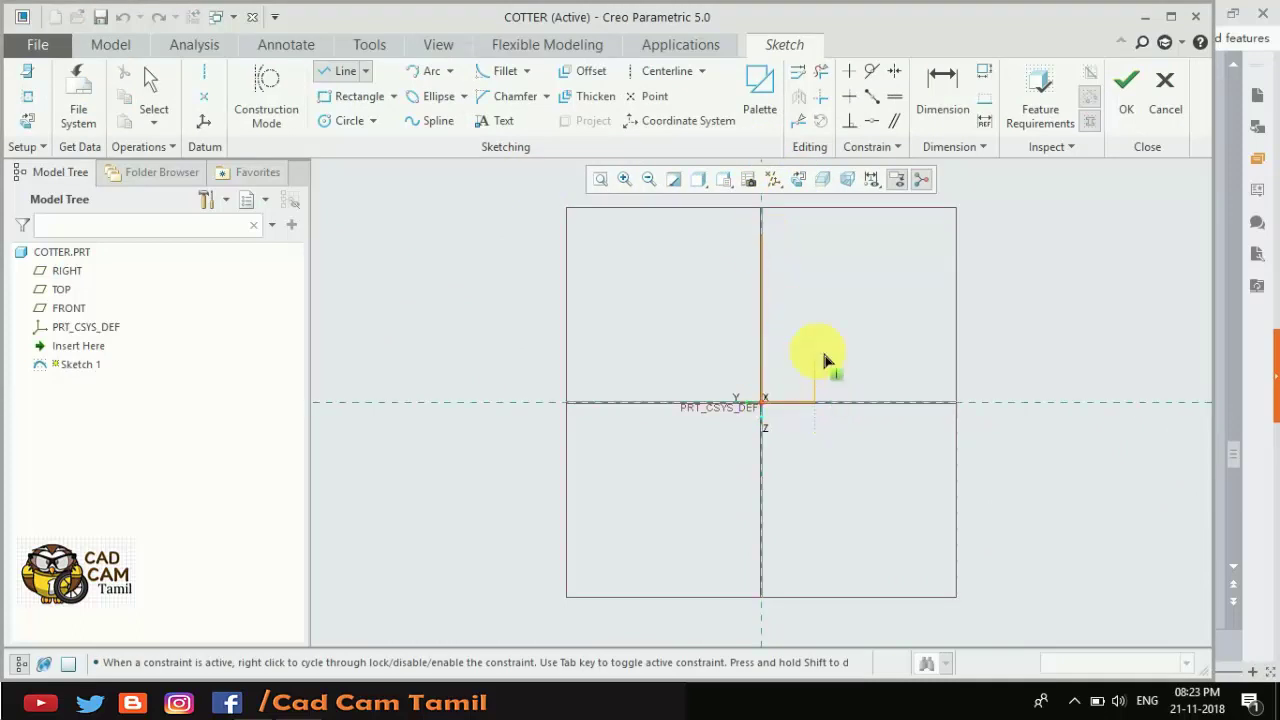
pyautogui.click(852, 238)
pyautogui.click(762, 238)
pyautogui.middleClick(705, 272)
# Move the height dimension left of the profile and set it to 65.
pyautogui.moveTo(776, 298); pyautogui.dragTo(682, 296)
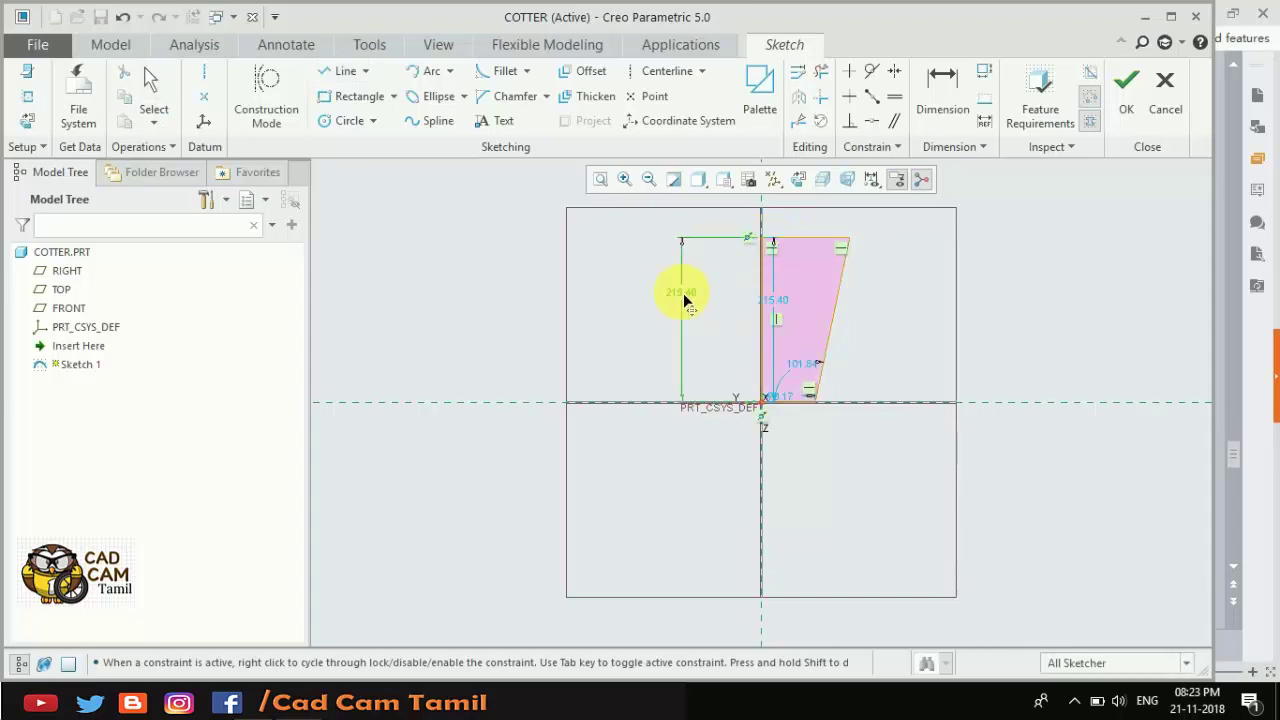
pyautogui.doubleClick(681, 296)
pyautogui.write('65')
pyautogui.press('Return')
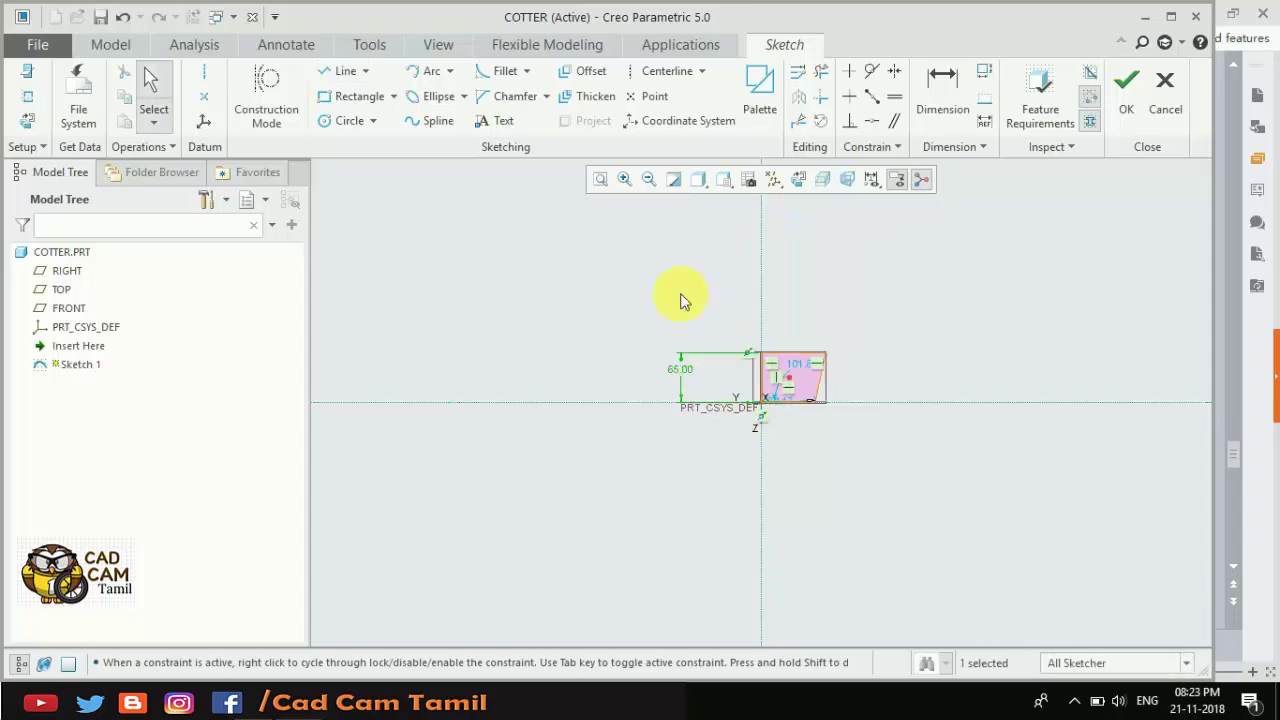
# Dimension the top width to 28 and bottom width to 25, then finish Sketch 1.
pyautogui.click(940, 88)
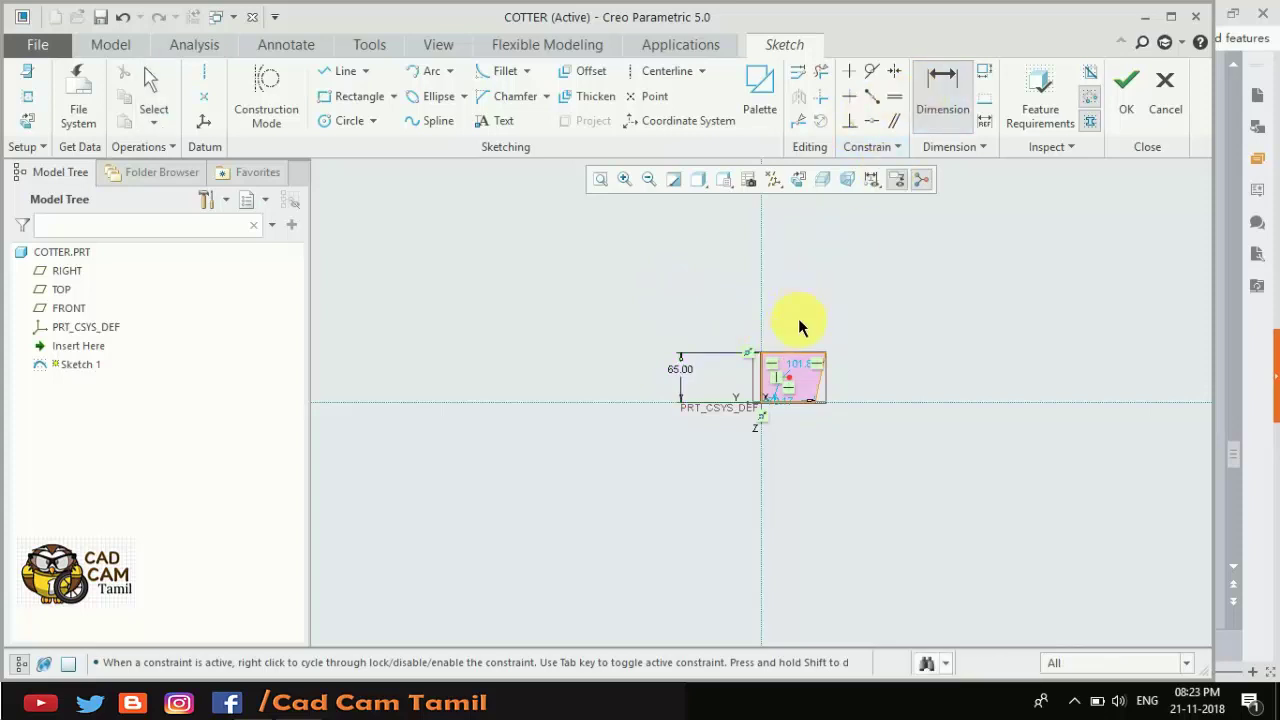
pyautogui.middleClick(781, 292)
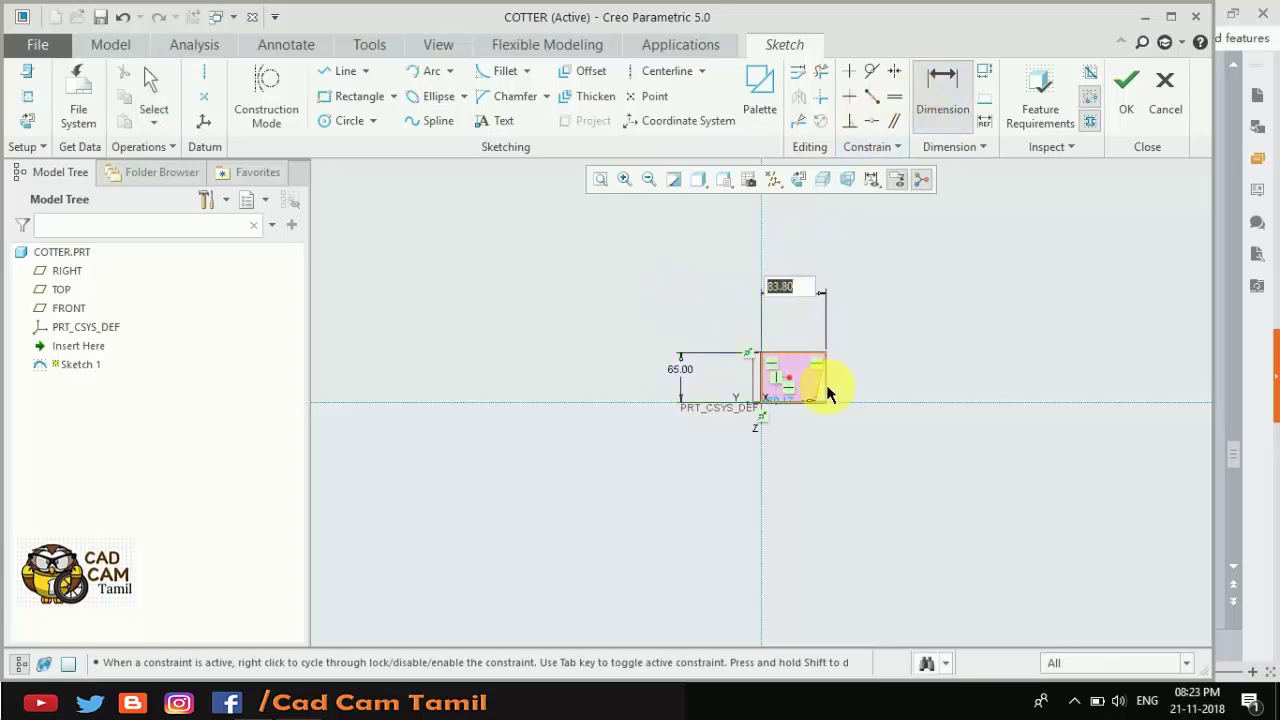
pyautogui.write('0')
pyautogui.click(826, 385)
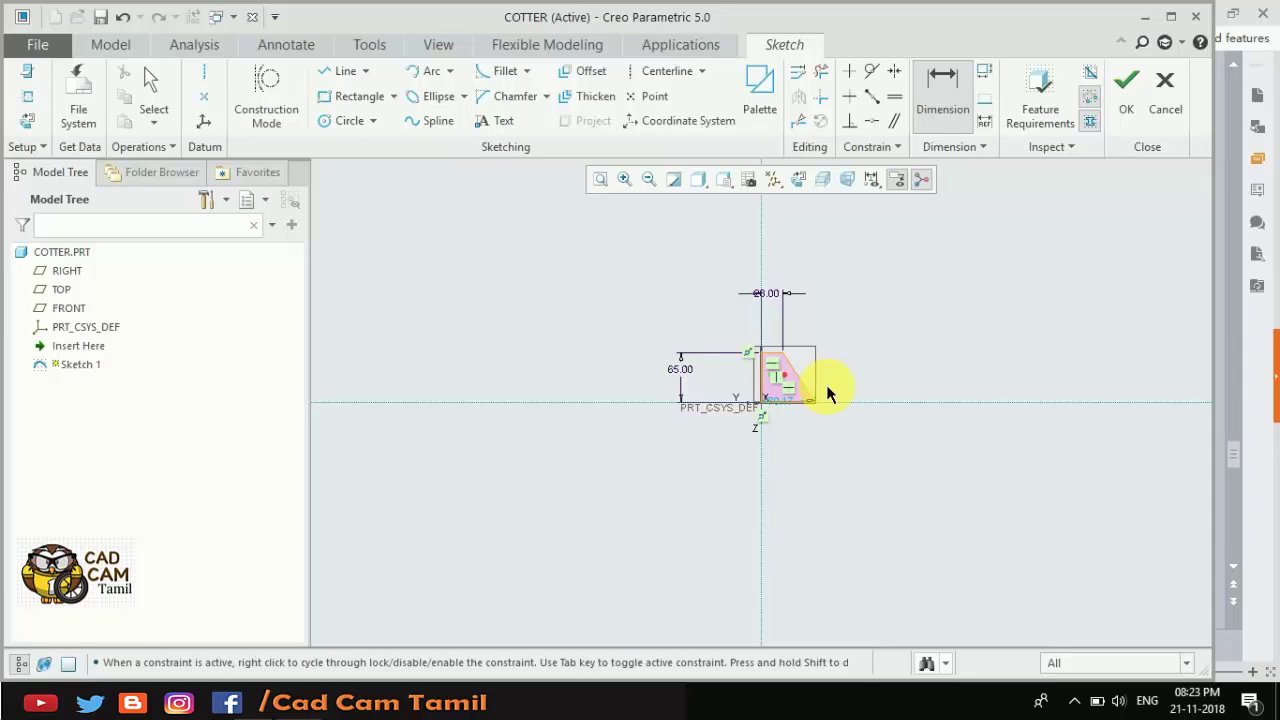
pyautogui.scroll(4, 815, 400)
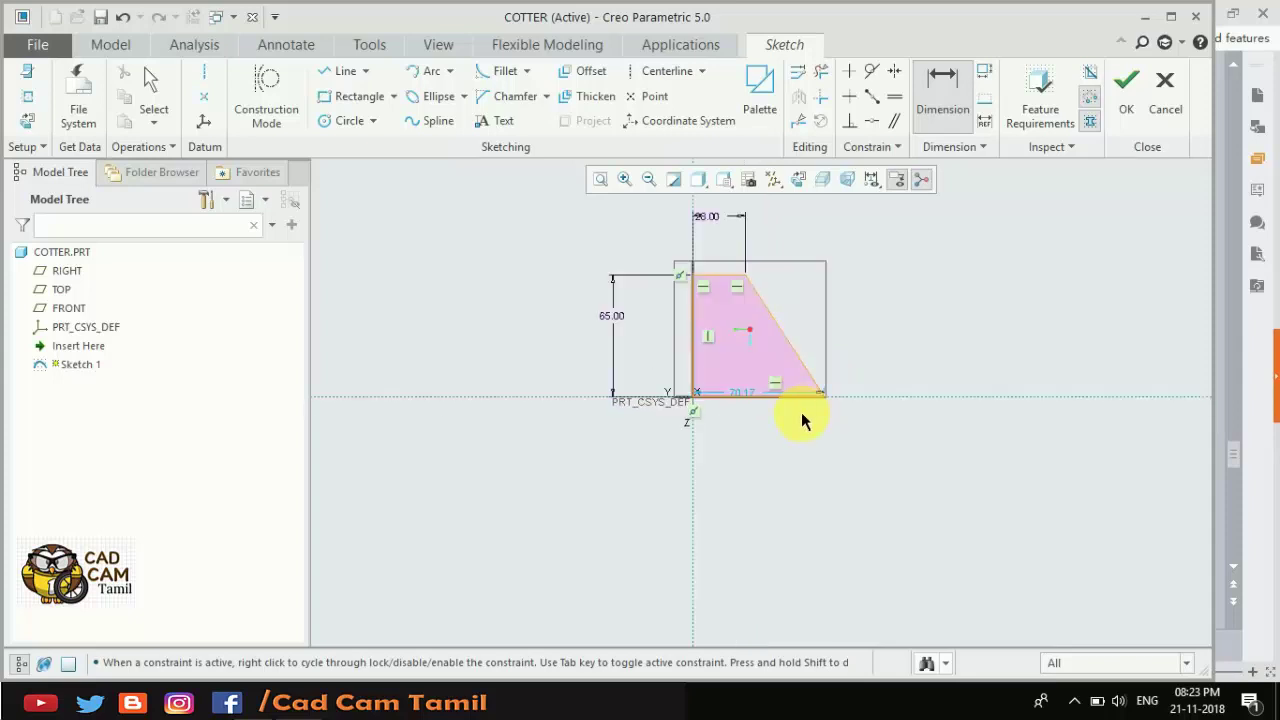
pyautogui.middleClick(733, 413)
pyautogui.middleClick(746, 418)
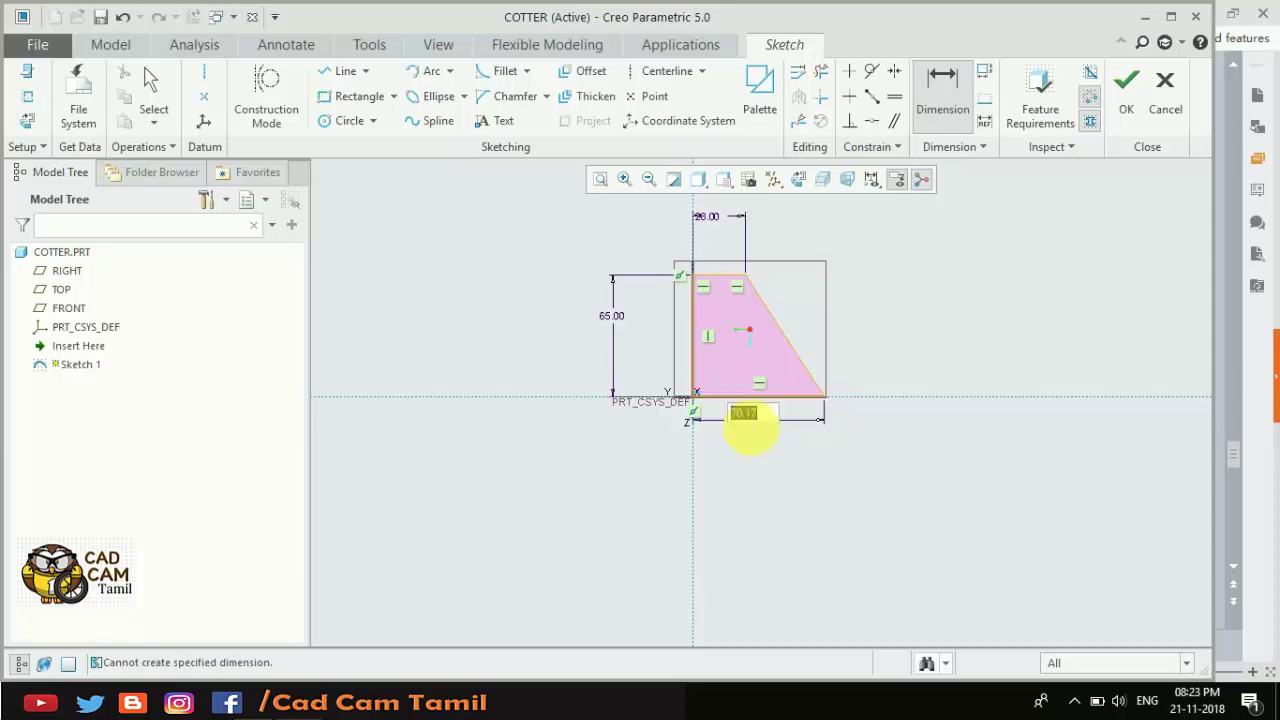
pyautogui.write('25')
pyautogui.press('Return')
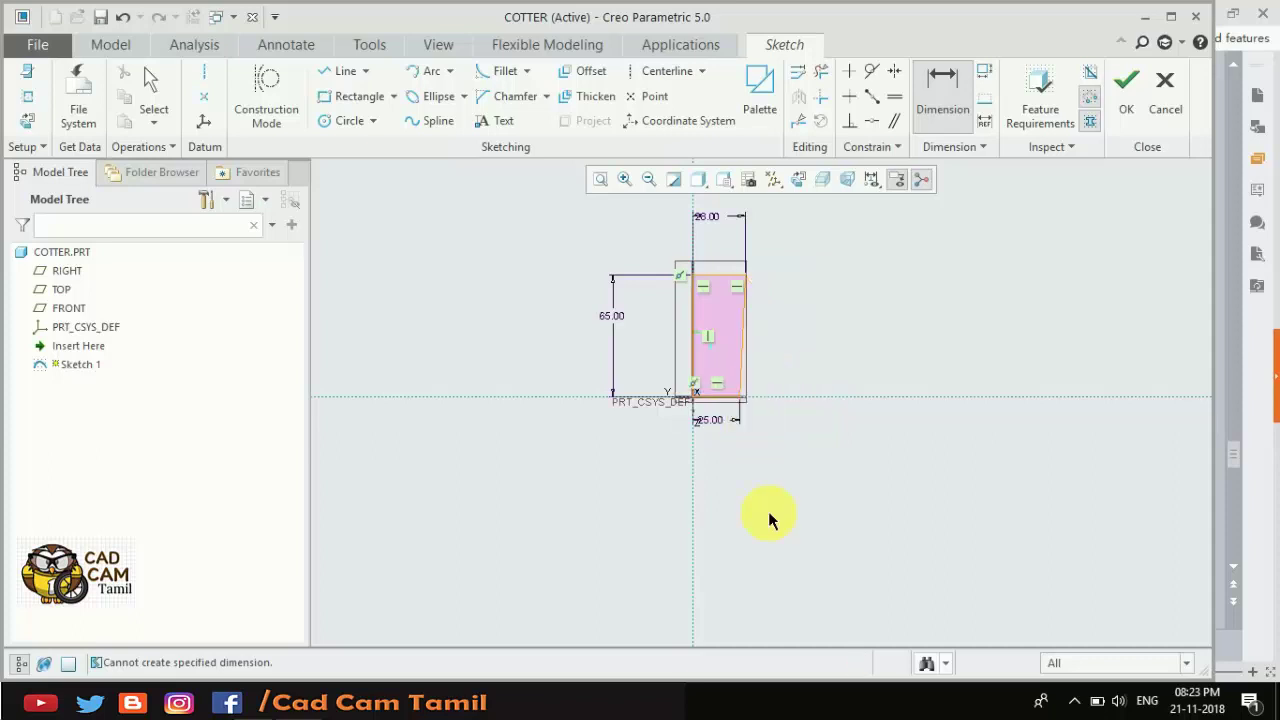
pyautogui.middleClick(877, 320)
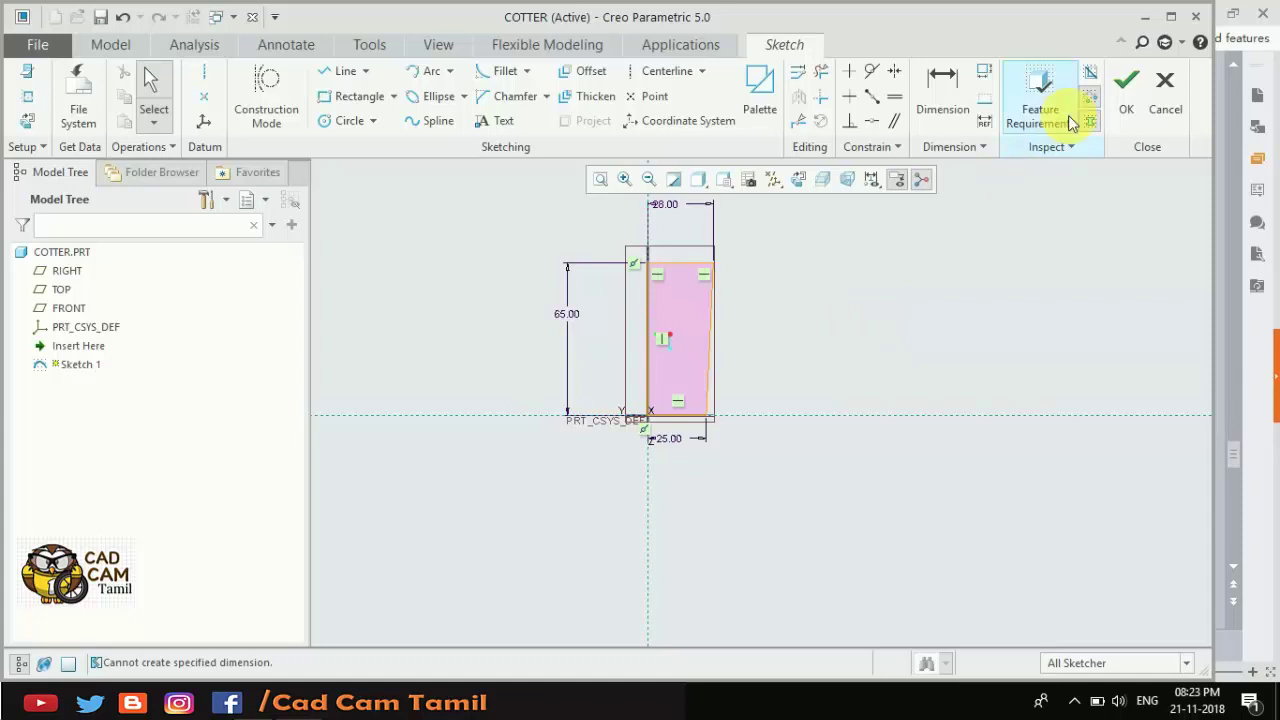
pyautogui.click(1126, 90)
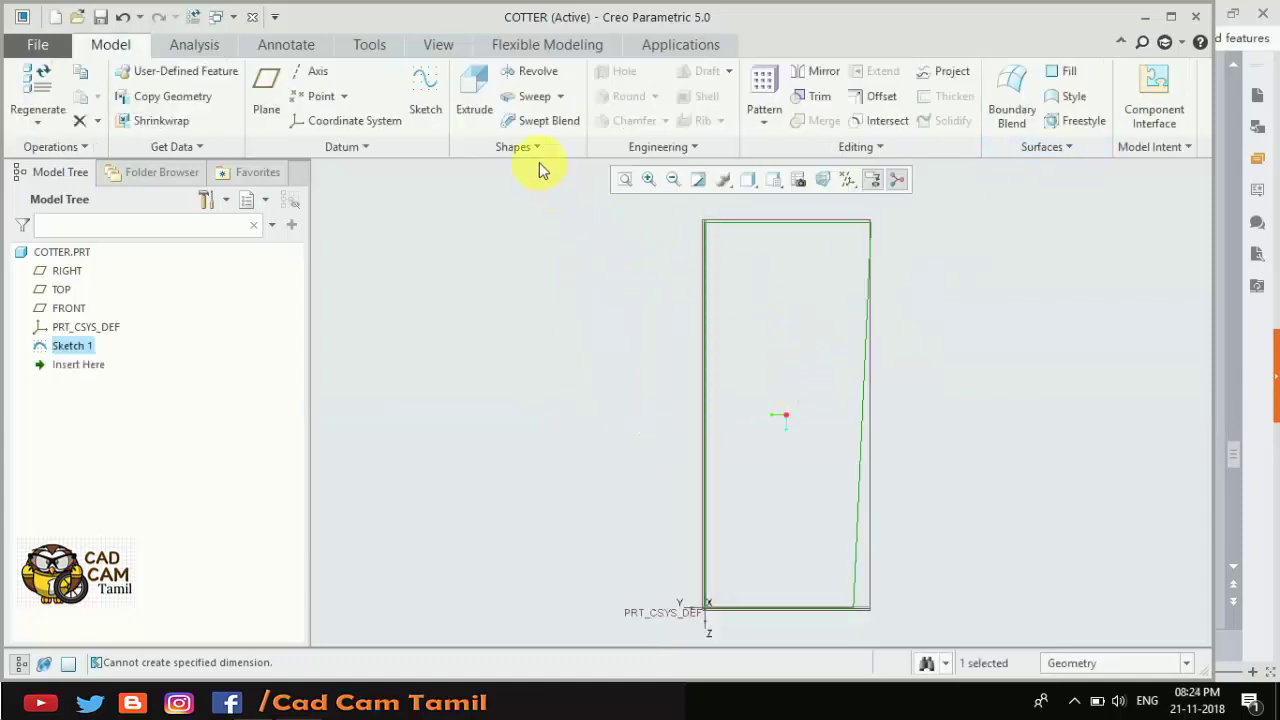
# Extrude the tapered sketch into a solid plate 8 mm thick.
pyautogui.click(474, 95)
pyautogui.click(176, 100)
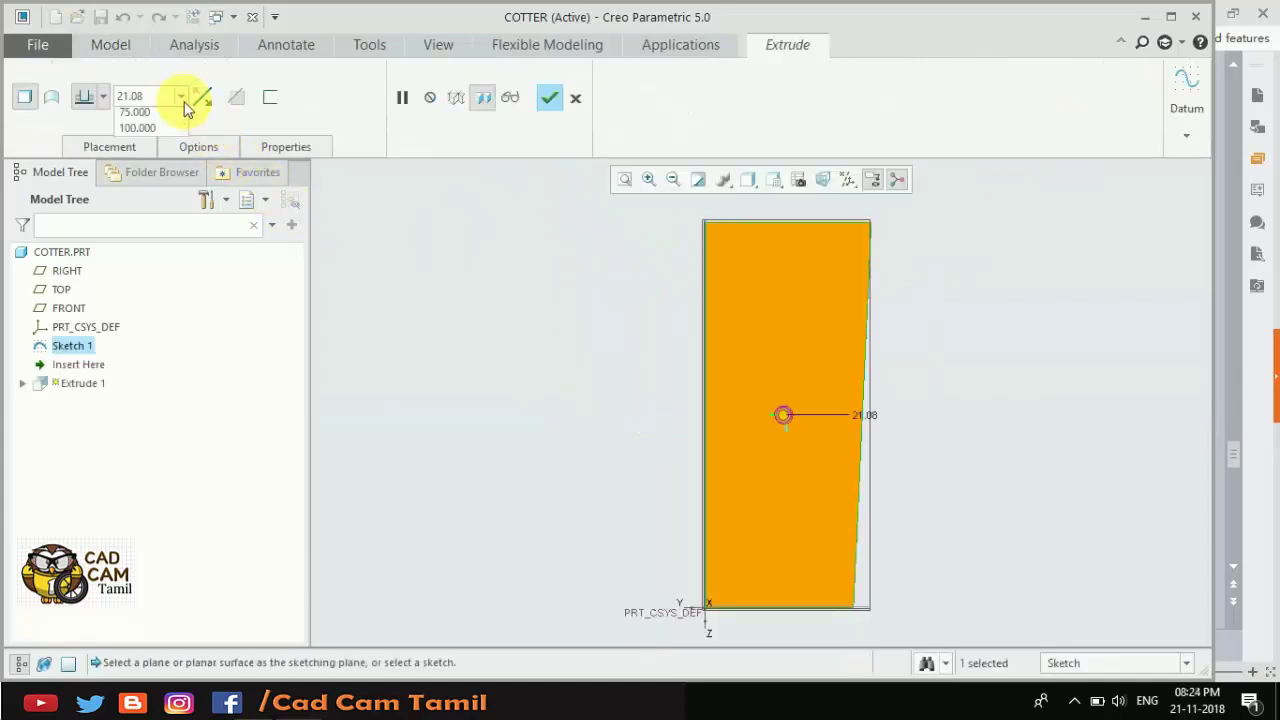
pyautogui.write('8')
pyautogui.press('Return')
pyautogui.moveTo(486, 298); pyautogui.dragTo(541, 332, button='middle')
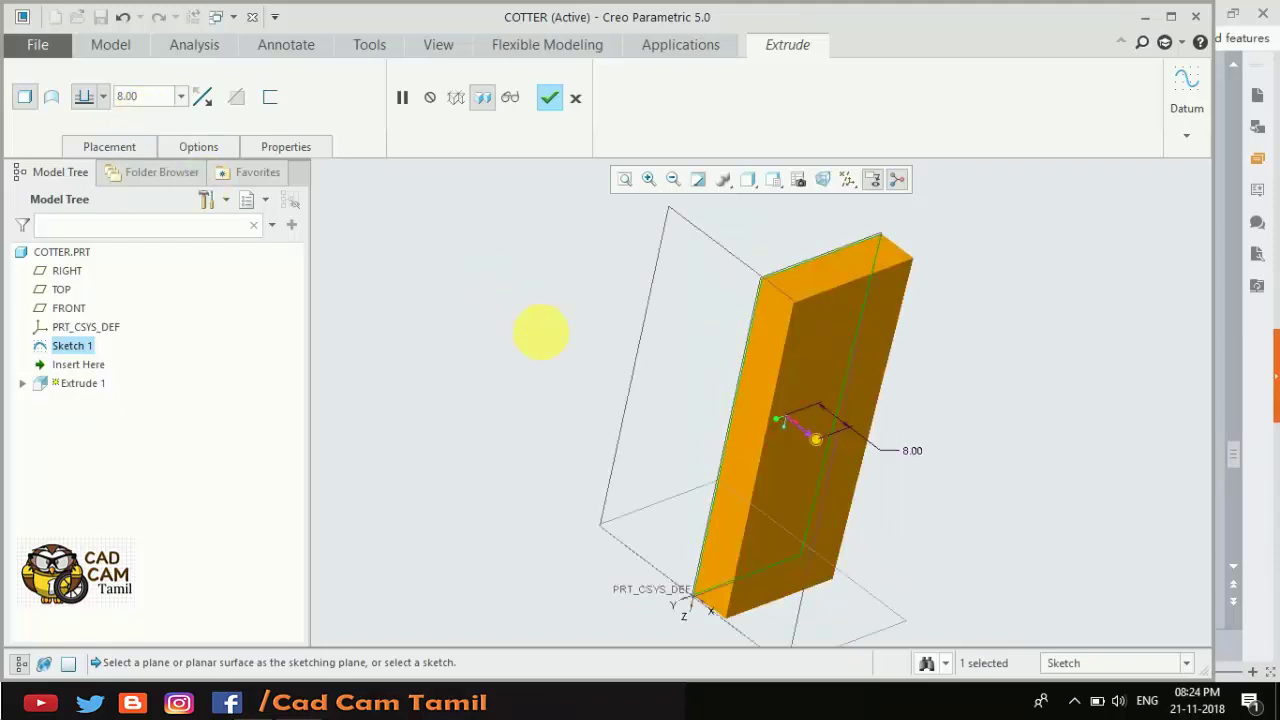
pyautogui.click(548, 100)
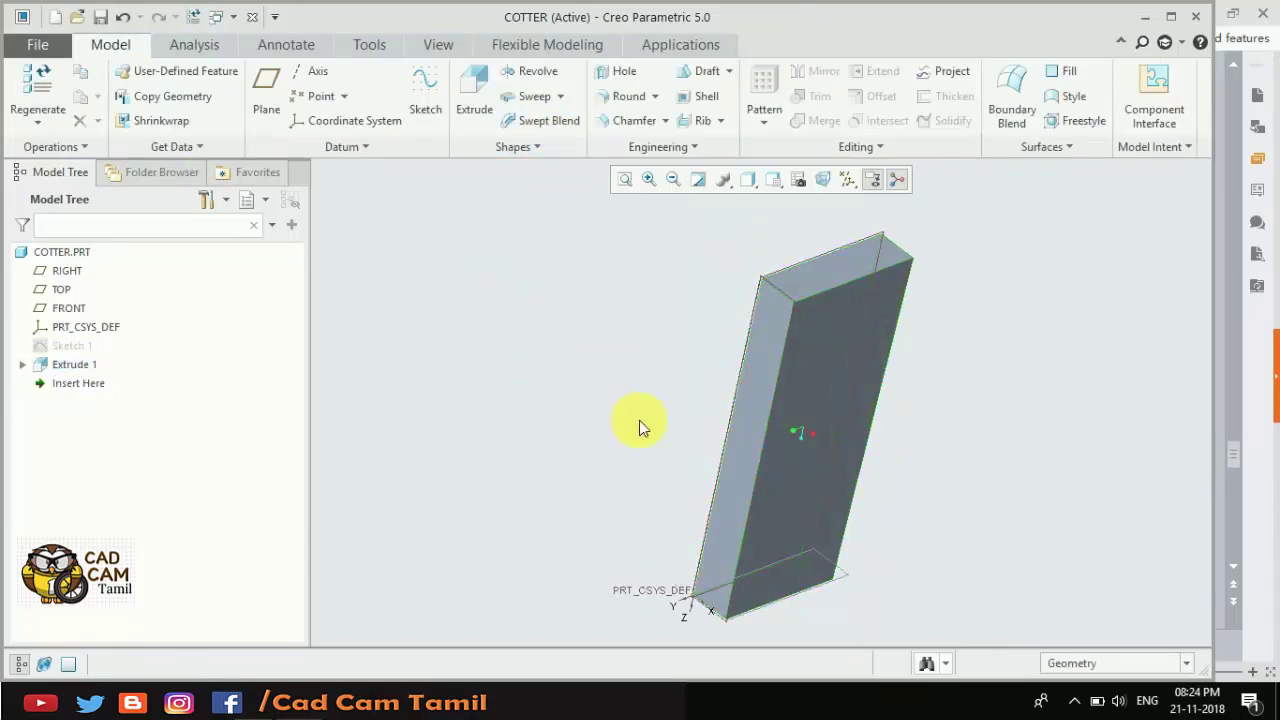
pyautogui.moveTo(639, 420)
pyautogui.mouseDown(button='middle')
pyautogui.moveTo(586, 409)
pyautogui.moveTo(665, 398)
pyautogui.moveTo(580, 346)
pyautogui.moveTo(640, 323)
pyautogui.moveTo(594, 346)
pyautogui.moveTo(532, 342)
pyautogui.moveTo(634, 360)
pyautogui.moveTo(588, 362)
pyautogui.mouseUp(button='middle')
# Colour one side face of the plate green and save the COTTER part.
pyautogui.click(868, 382)
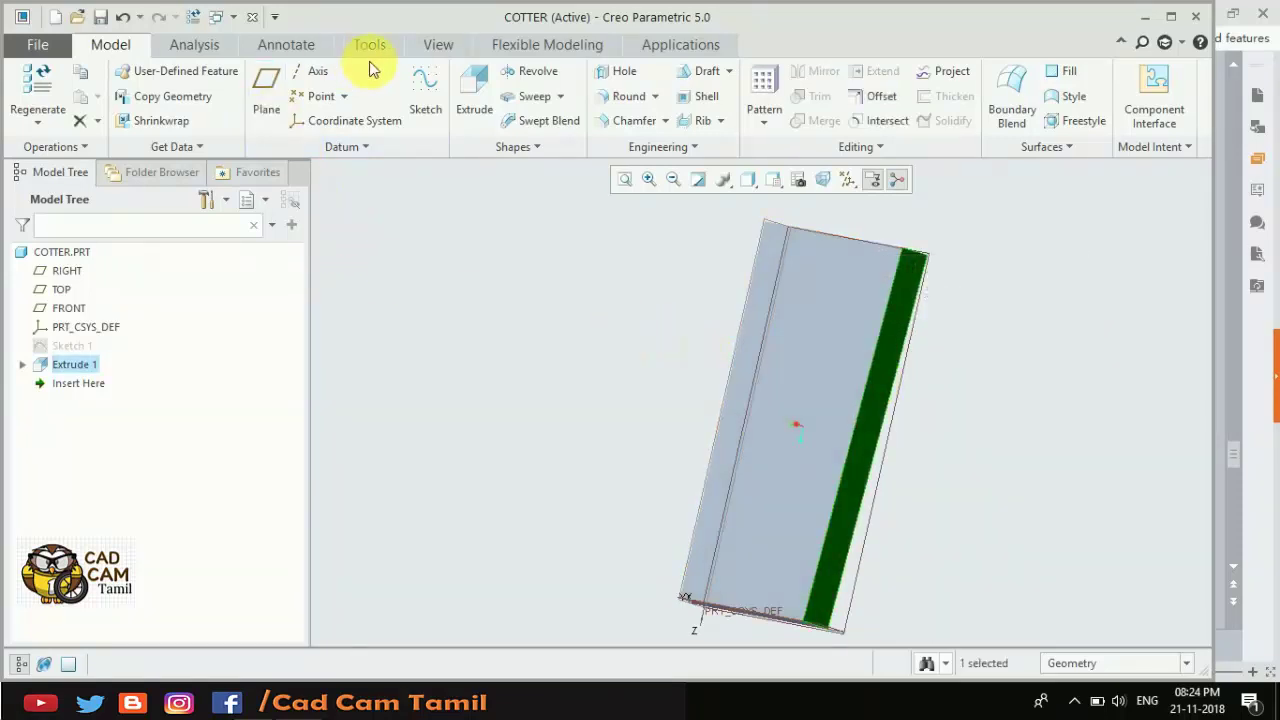
pyautogui.click(432, 44)
pyautogui.click(215, 118)
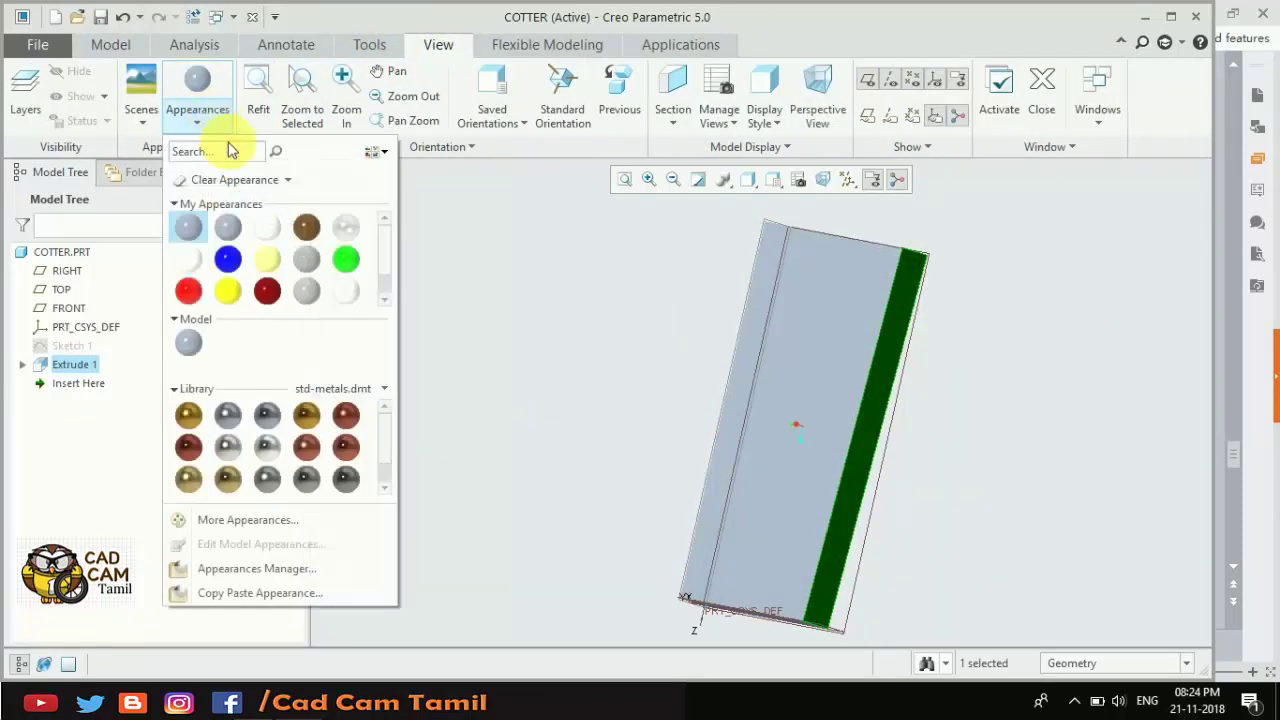
pyautogui.click(343, 256)
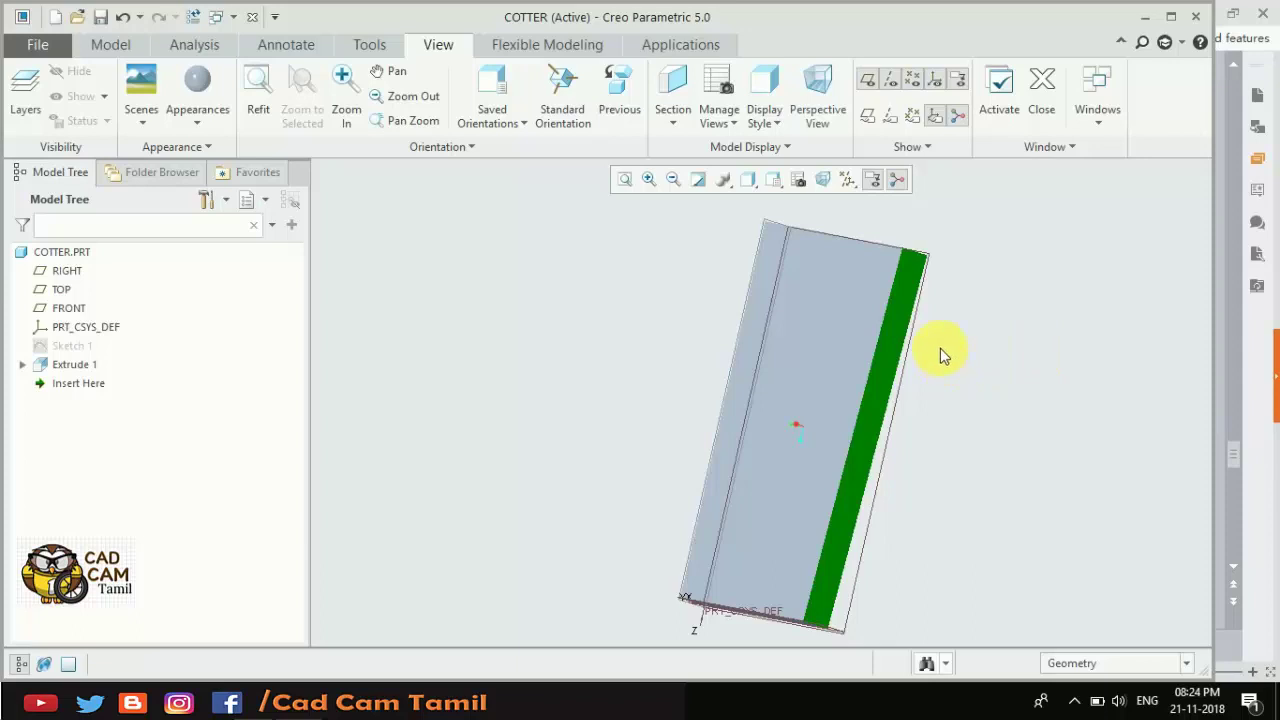
pyautogui.moveTo(799, 351)
pyautogui.mouseDown(button='middle')
pyautogui.moveTo(728, 349)
pyautogui.moveTo(843, 349)
pyautogui.mouseUp(button='middle')
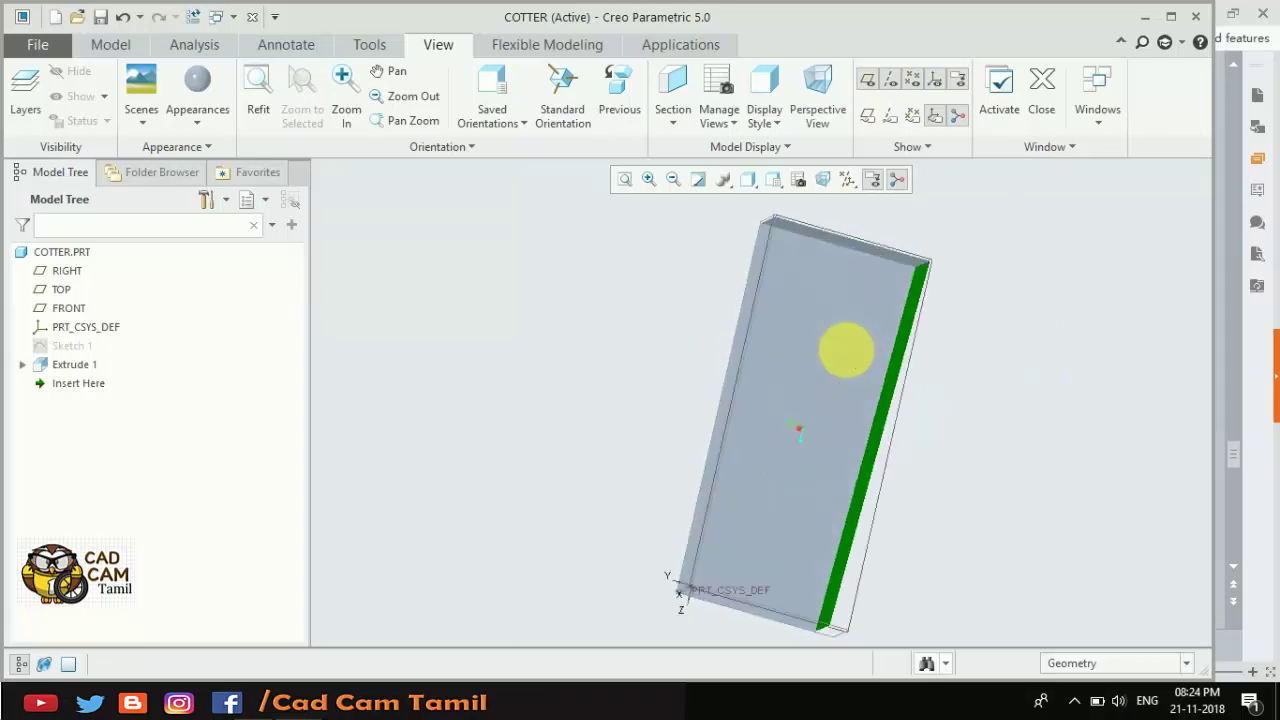
pyautogui.click(100, 17)
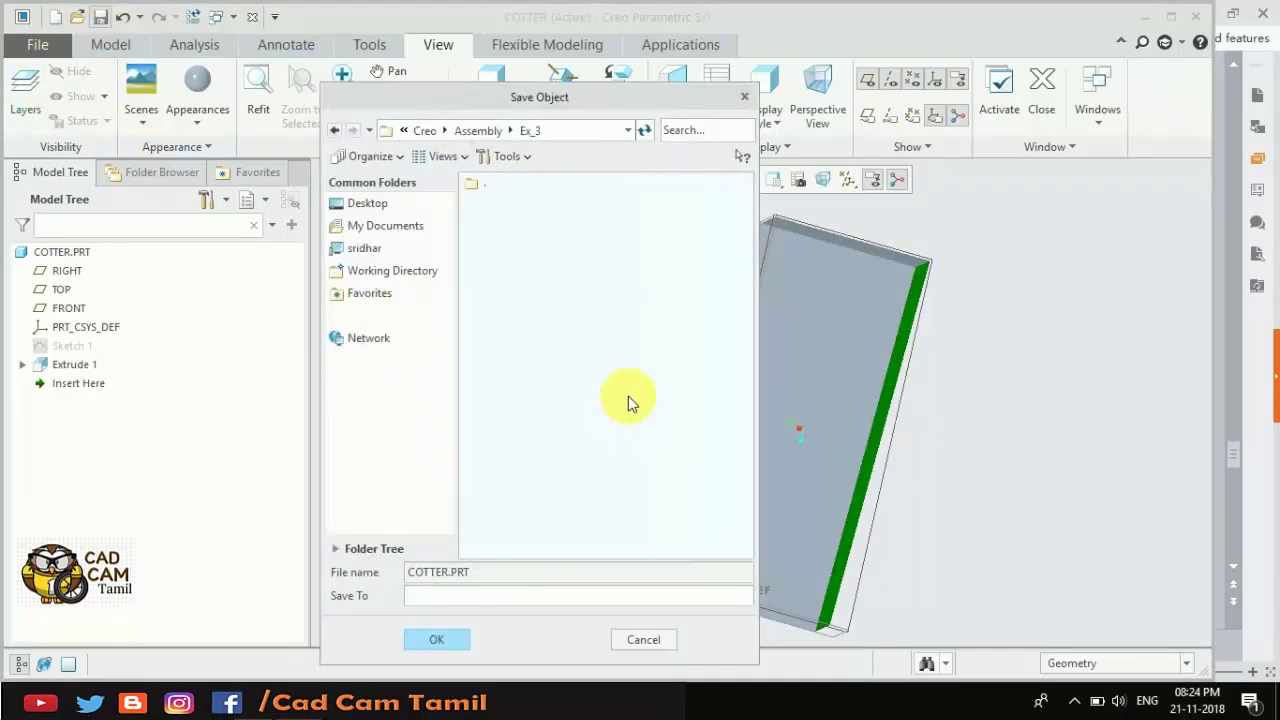
pyautogui.click(436, 646)
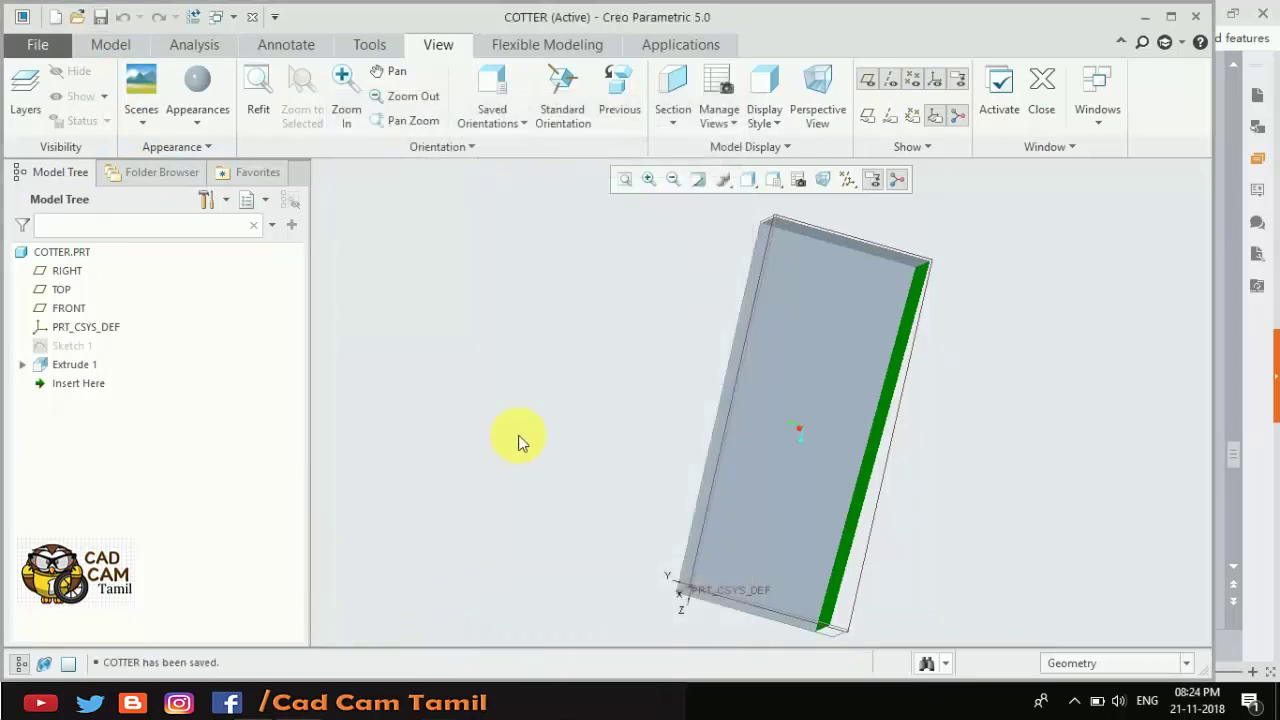
pyautogui.moveTo(772, 436)
pyautogui.mouseDown(button='middle')
pyautogui.moveTo(757, 429)
pyautogui.moveTo(757, 486)
pyautogui.moveTo(777, 457)
pyautogui.moveTo(757, 381)
pyautogui.mouseUp(button='middle')
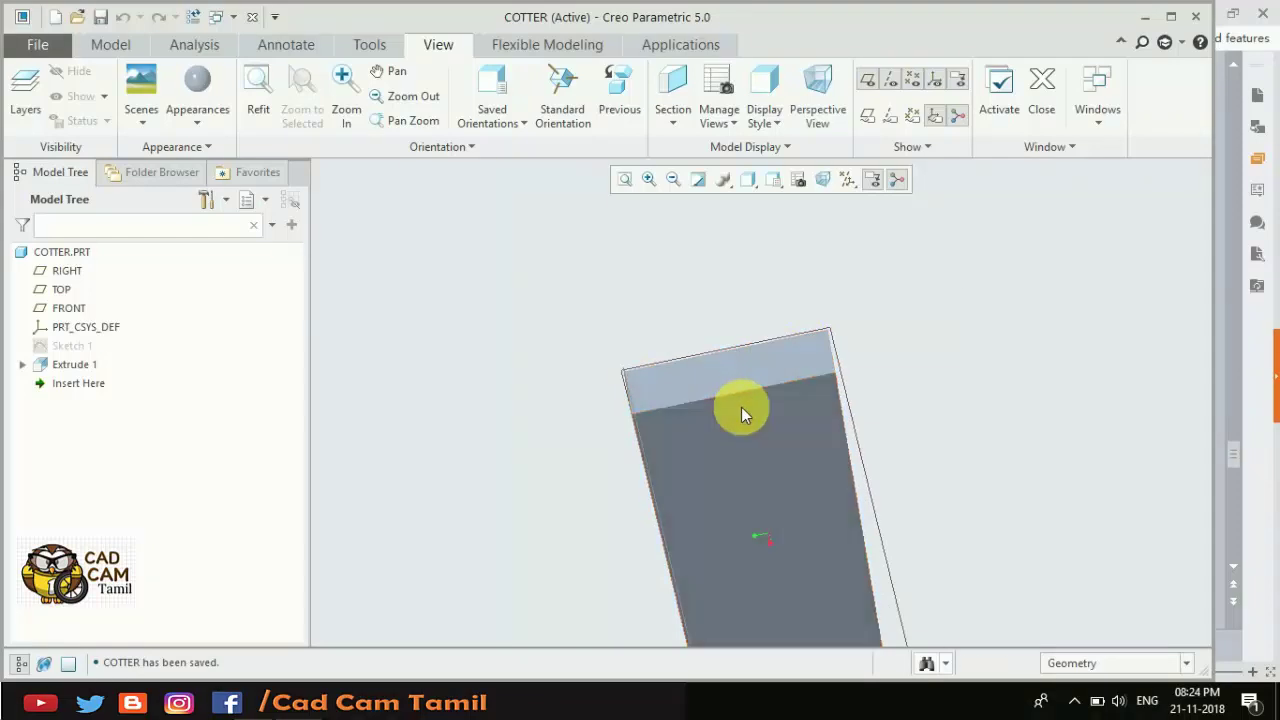
# Sketch a 3-point arc across the top edge on the plate's front face.
pyautogui.click(741, 408)
pyautogui.click(845, 319)
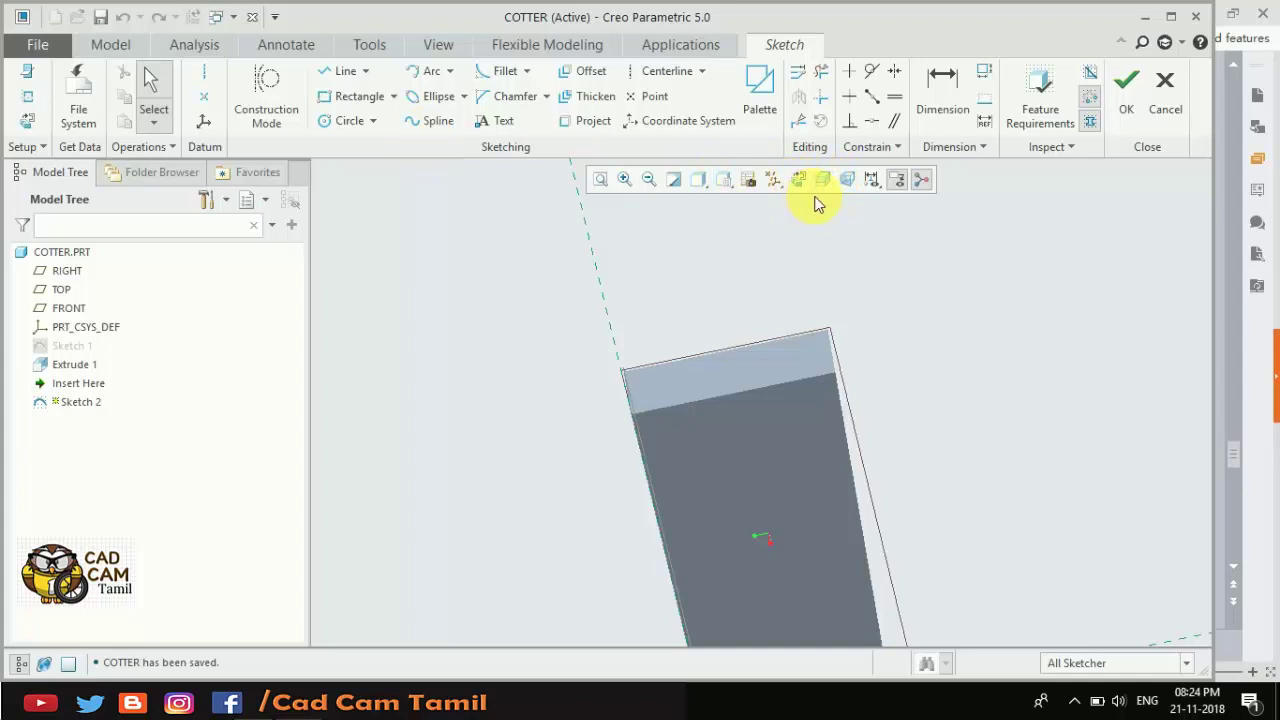
pyautogui.click(799, 188)
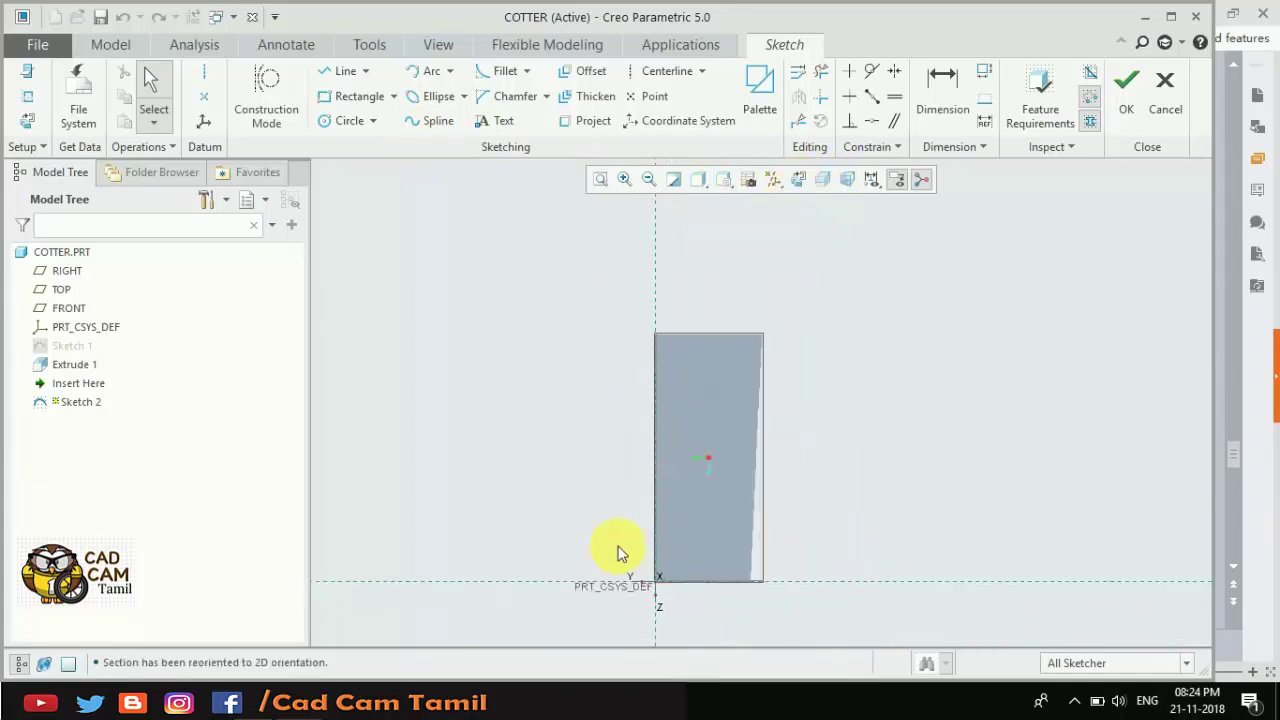
pyautogui.click(410, 75)
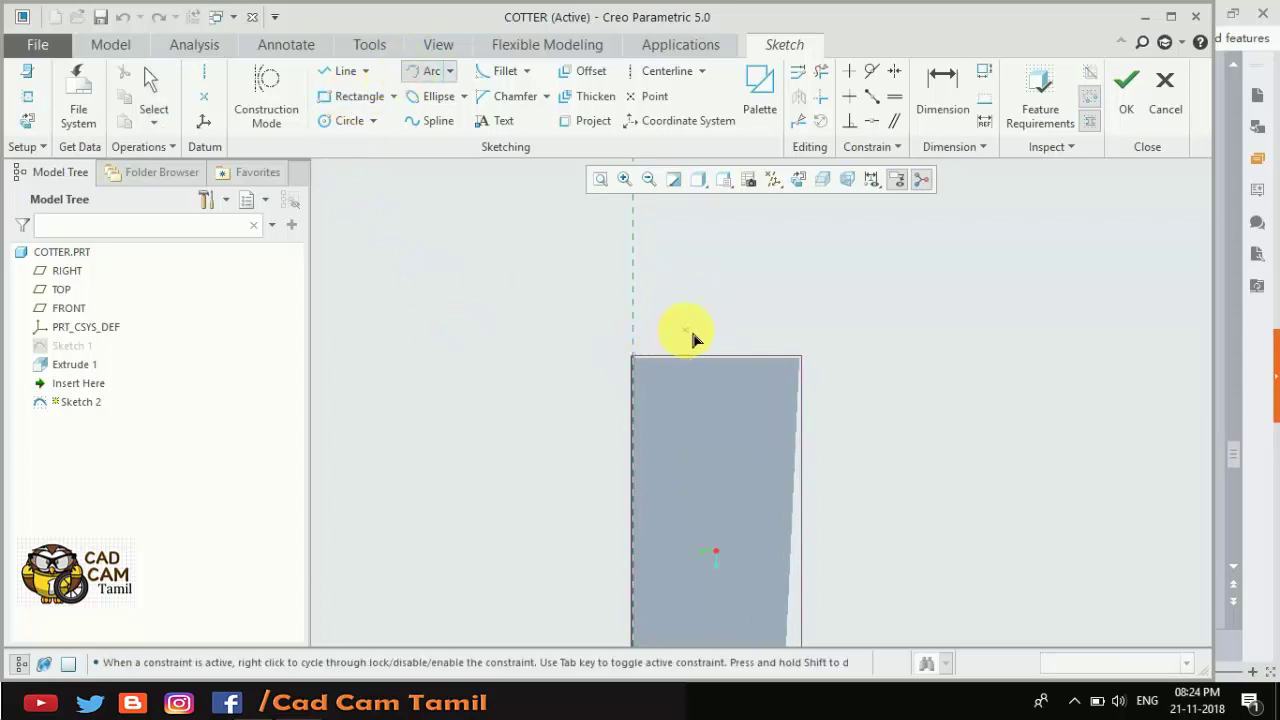
pyautogui.click(791, 361)
pyautogui.click(758, 346)
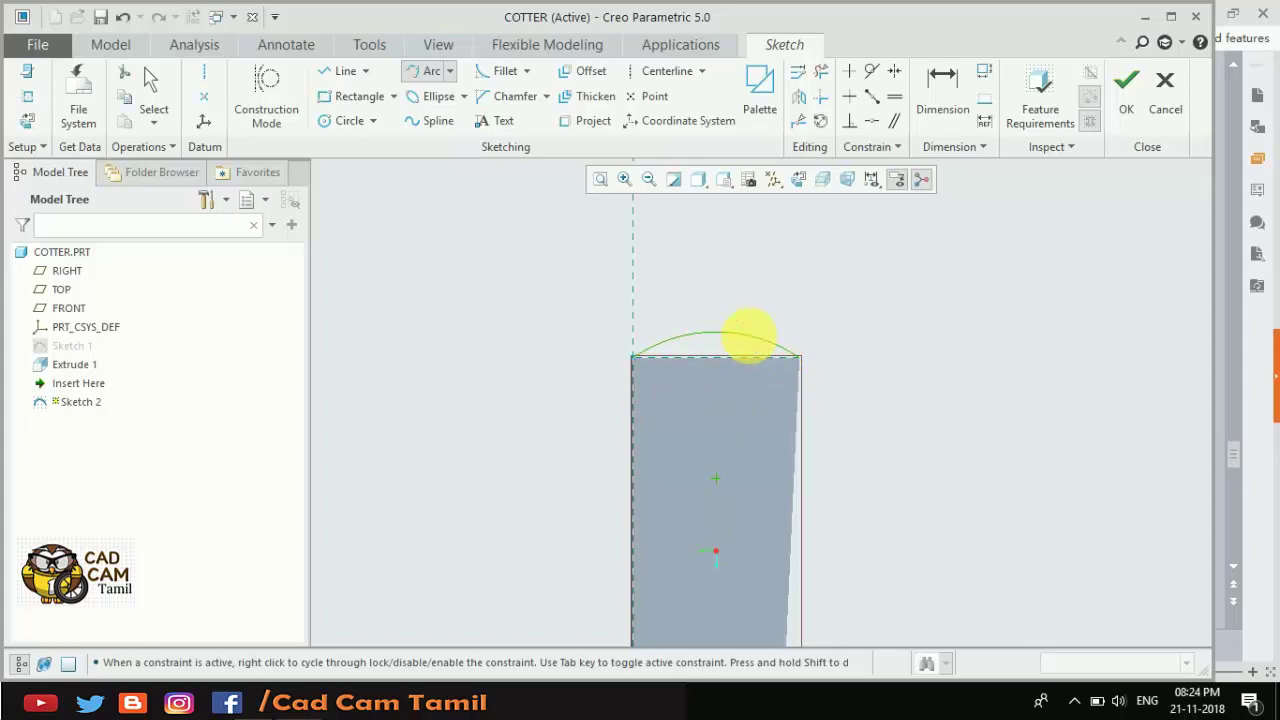
pyautogui.middleClick(853, 333)
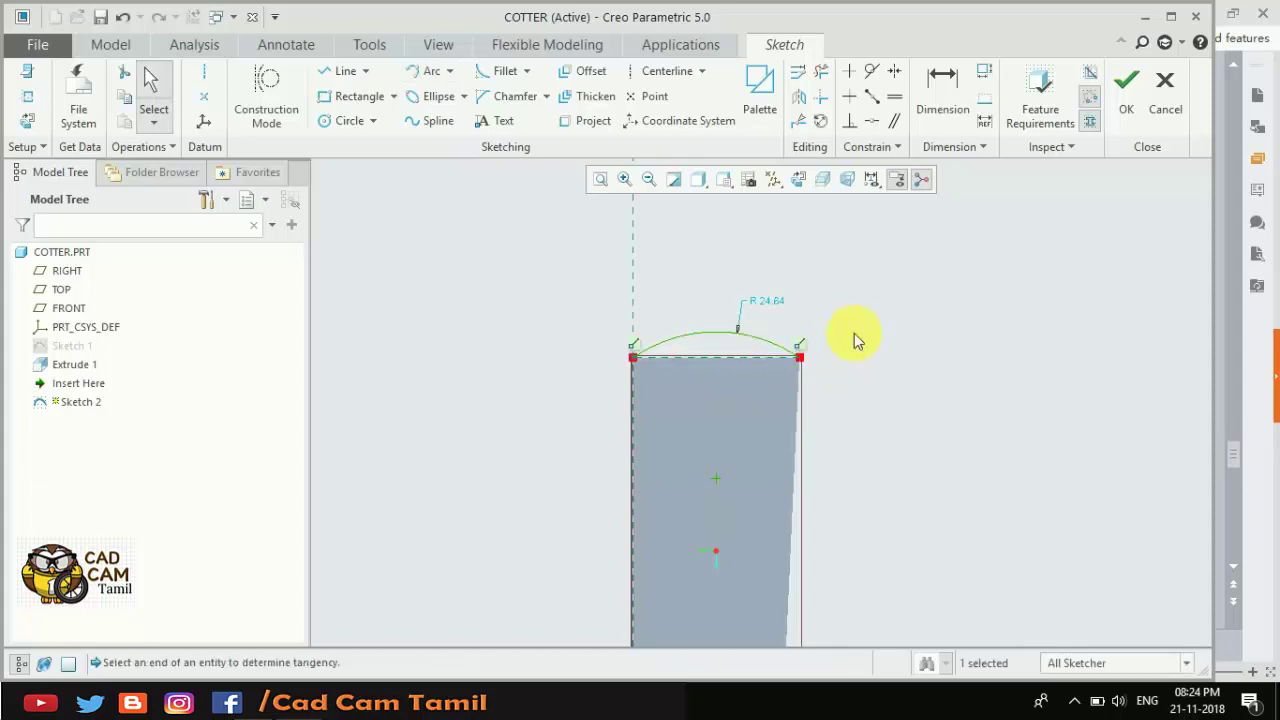
pyautogui.click(1125, 95)
# Extrude the arc sketch To Selected, up to the plate's far face.
pyautogui.moveTo(685, 366)
pyautogui.mouseDown(button='middle')
pyautogui.moveTo(749, 380)
pyautogui.moveTo(681, 389)
pyautogui.mouseUp(button='middle')
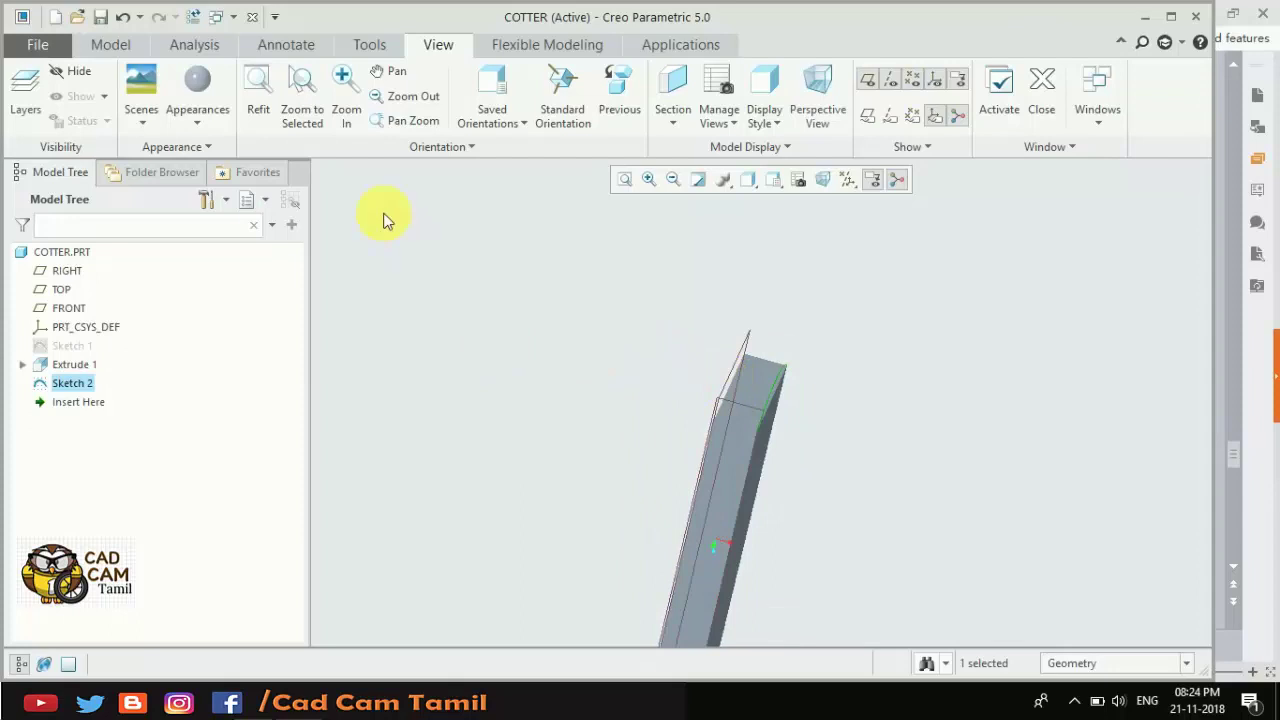
pyautogui.click(112, 45)
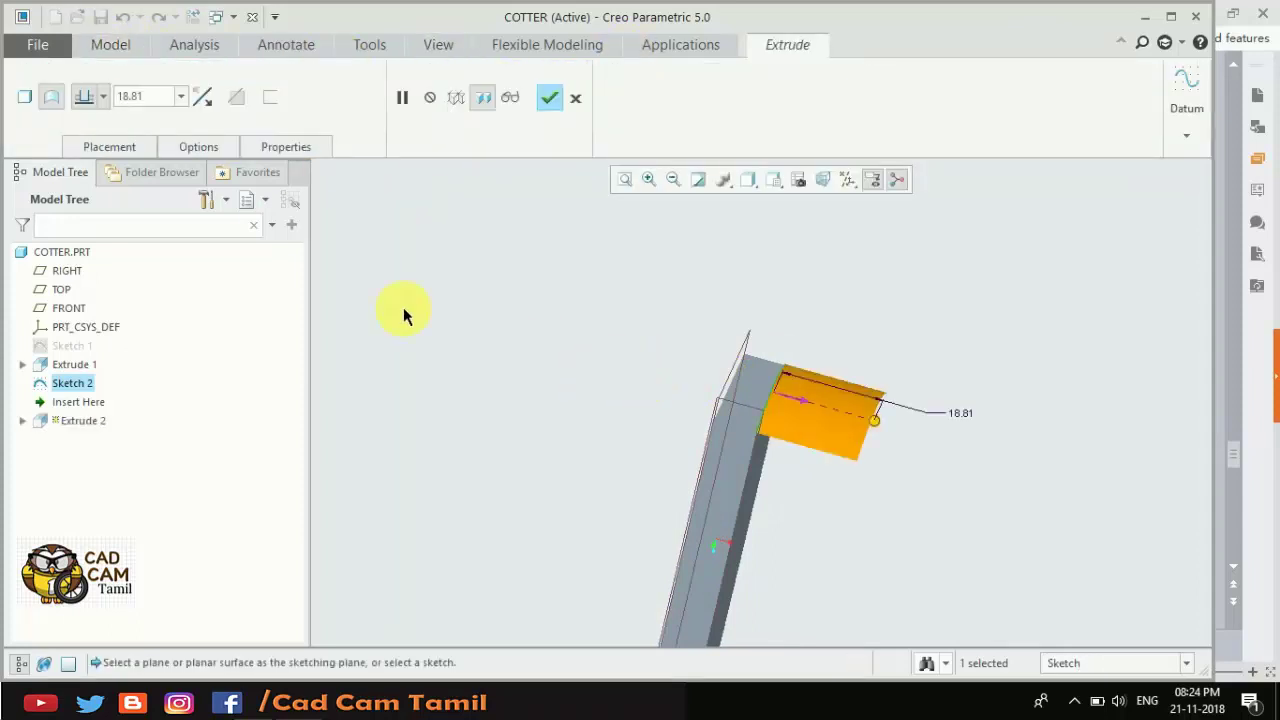
pyautogui.click(86, 171)
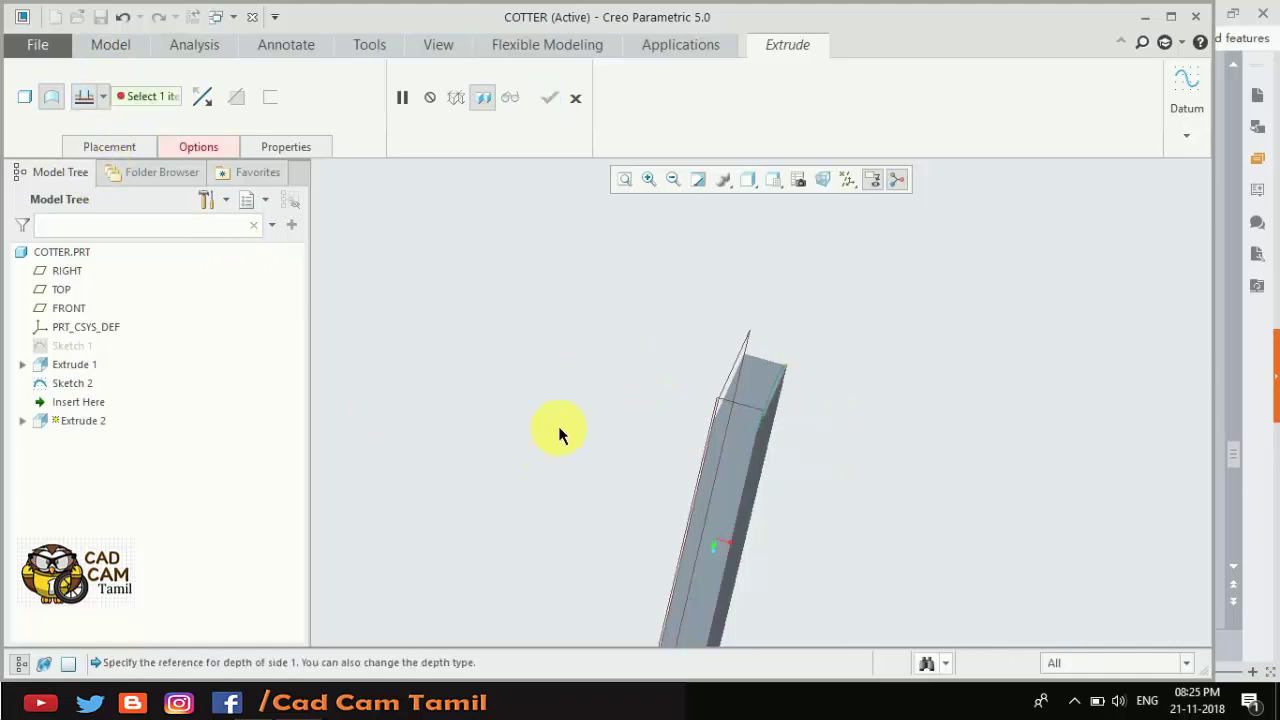
pyautogui.moveTo(557, 536)
pyautogui.mouseDown(button='middle')
pyautogui.moveTo(730, 474)
pyautogui.moveTo(553, 459)
pyautogui.mouseUp(button='middle')
pyautogui.click(731, 474)
pyautogui.middleClick(557, 205)
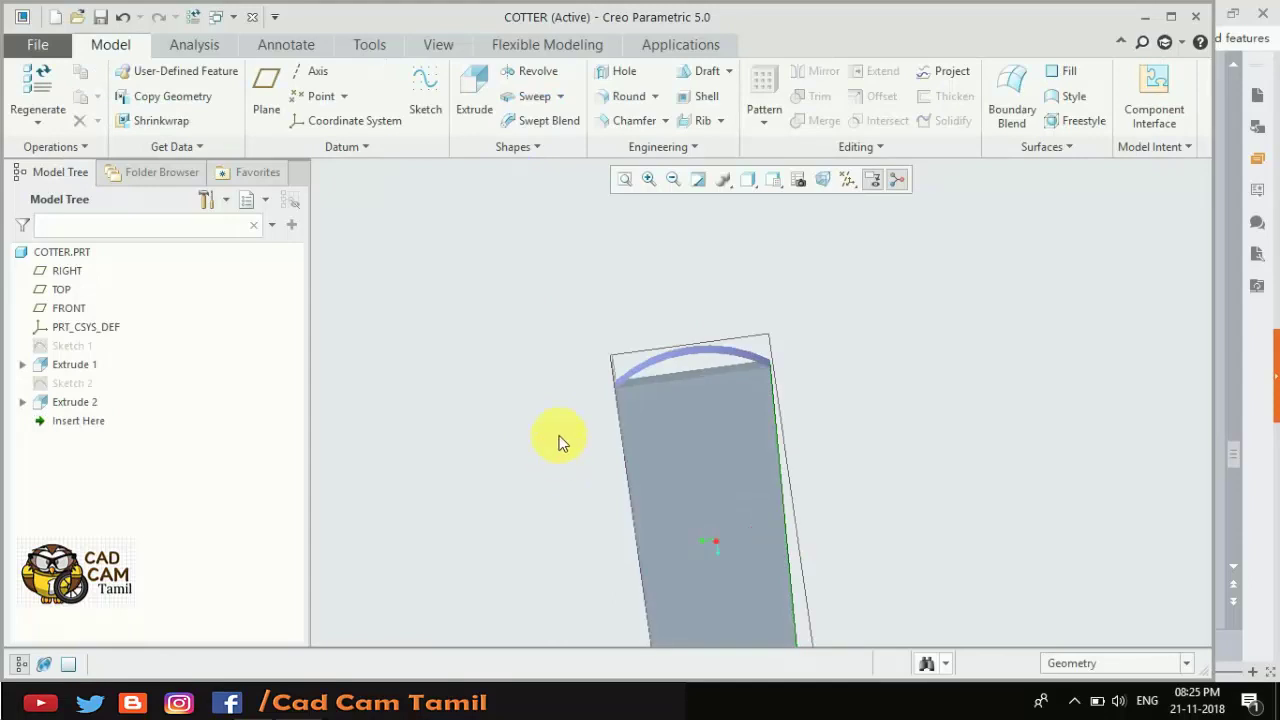
# Edit Sketch 2 to close the arc with a line and set its radius to 25.
pyautogui.moveTo(600, 416)
pyautogui.mouseDown(button='middle')
pyautogui.moveTo(703, 437)
pyautogui.moveTo(668, 423)
pyautogui.moveTo(615, 345)
pyautogui.mouseUp(button='middle')
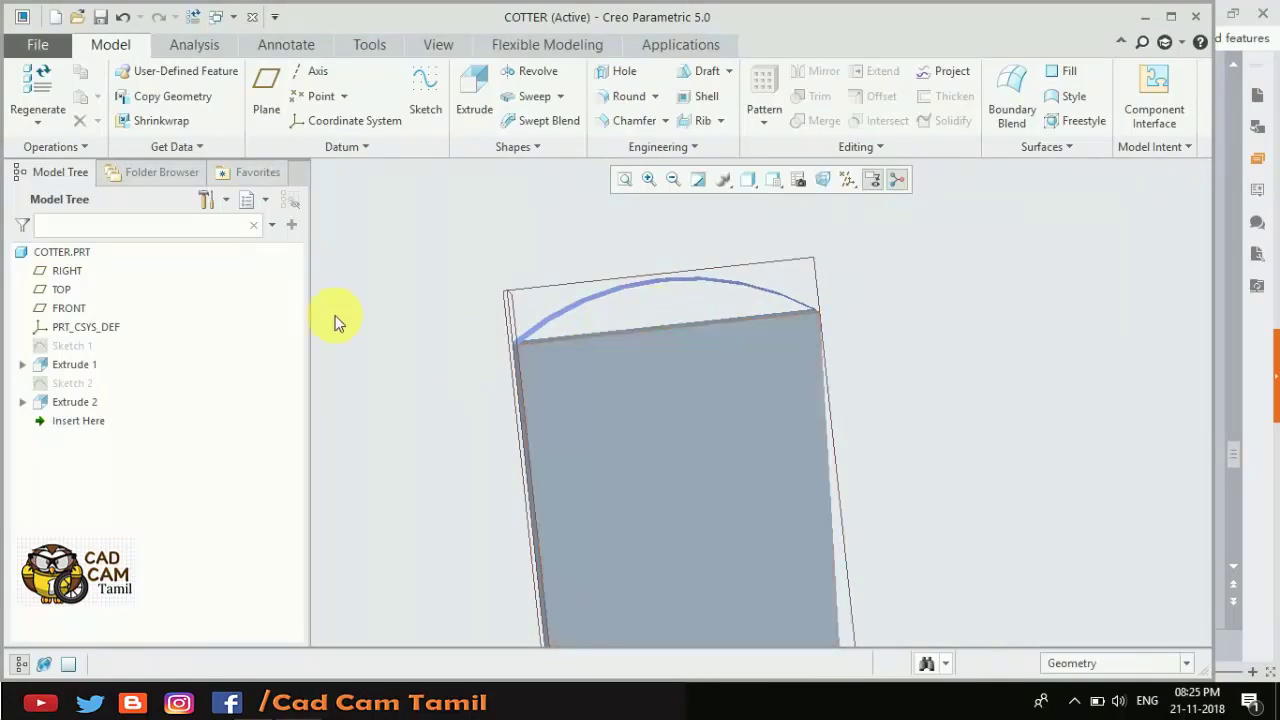
pyautogui.click(70, 399)
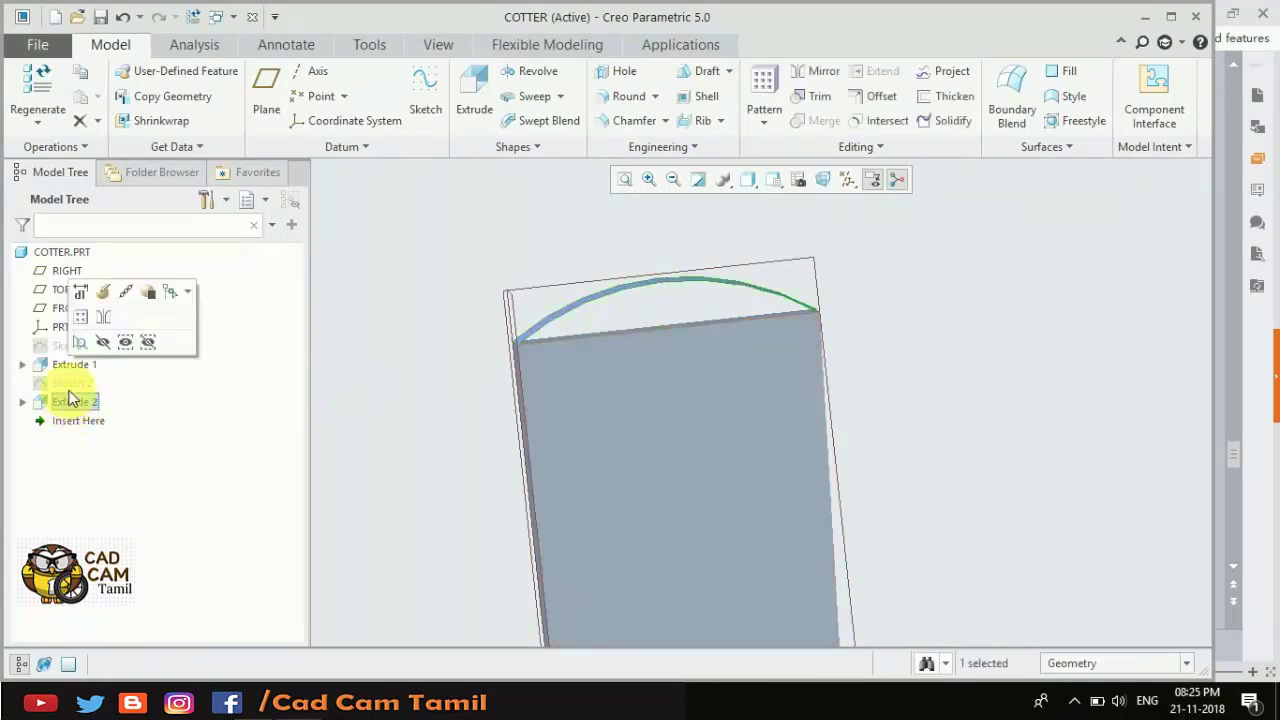
pyautogui.click(70, 386)
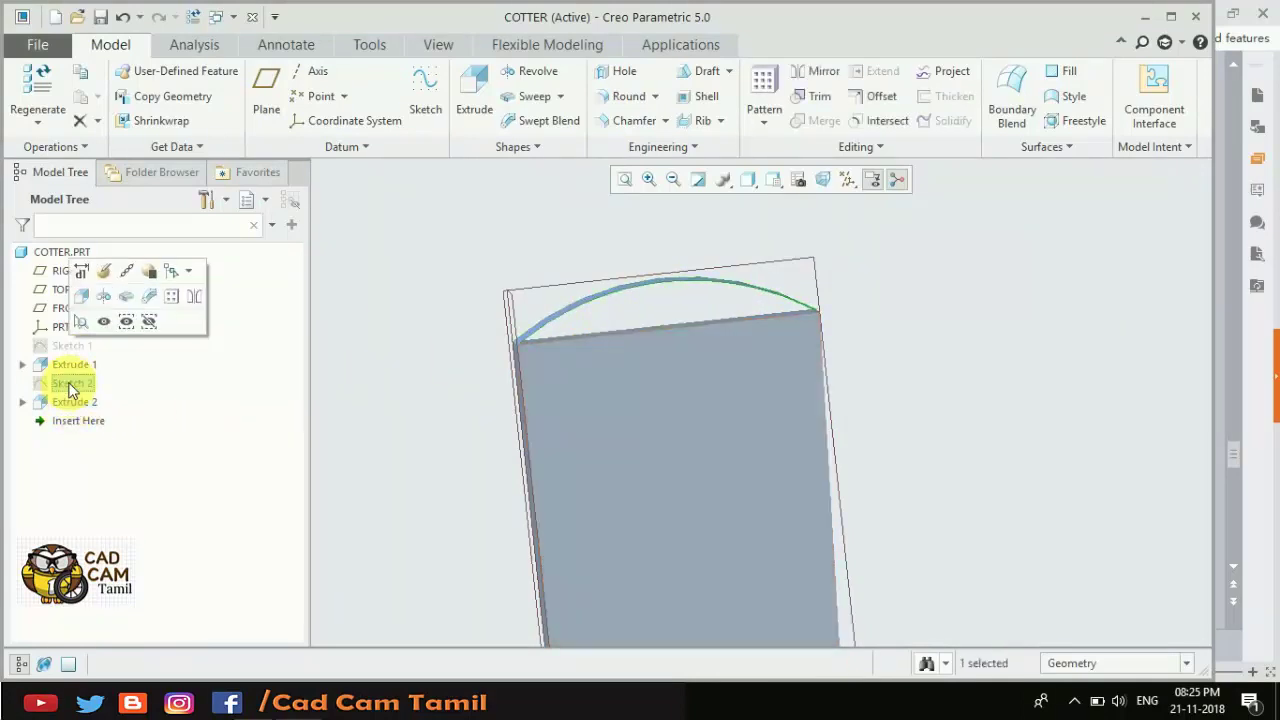
pyautogui.click(104, 276)
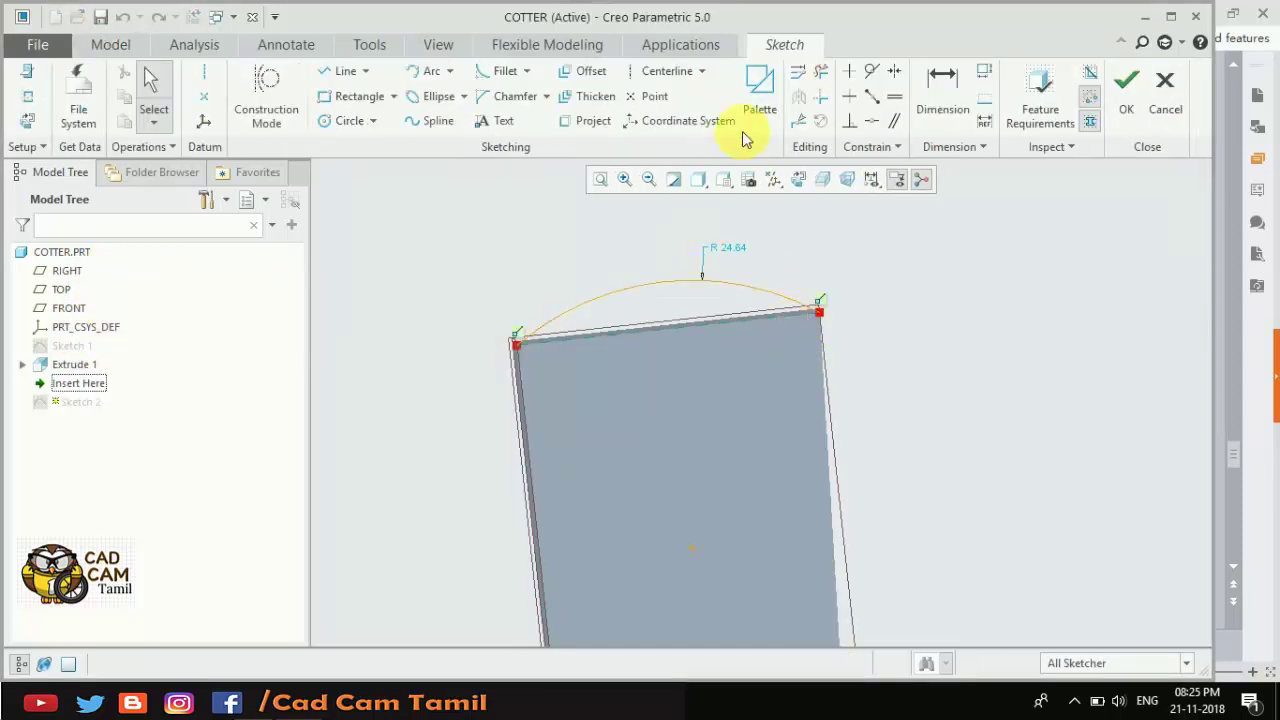
pyautogui.click(340, 71)
pyautogui.click(532, 343)
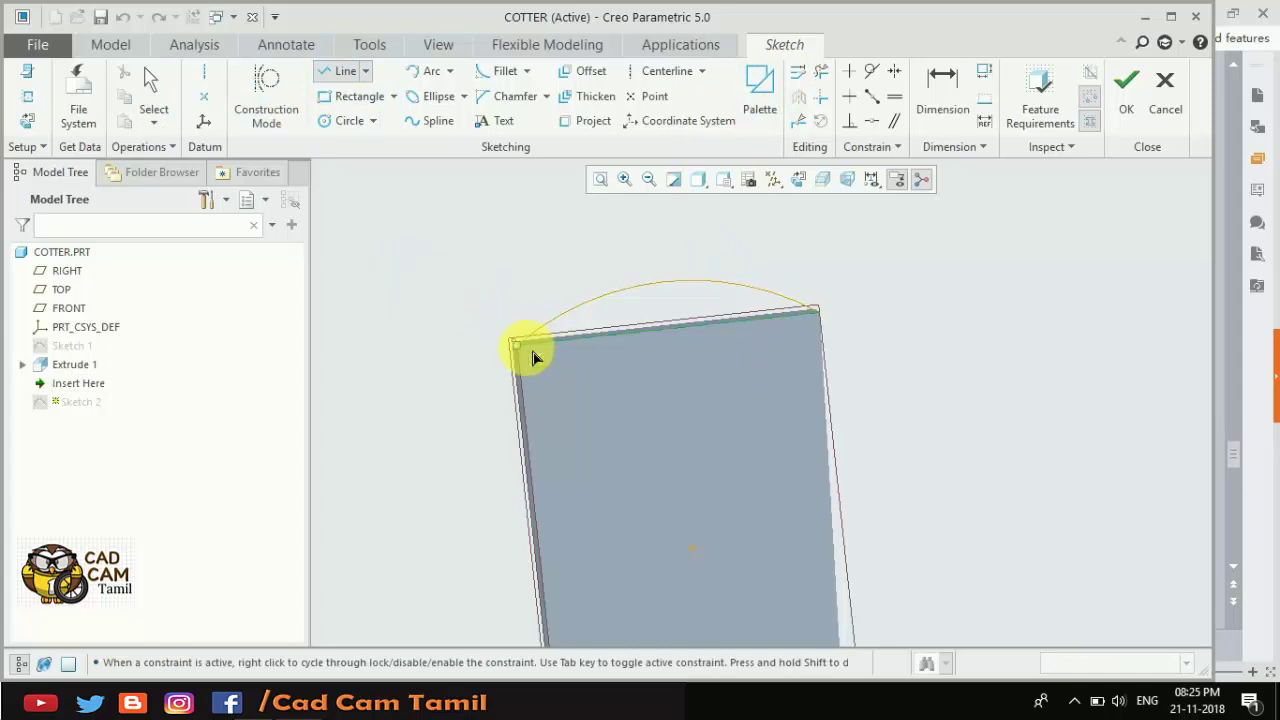
pyautogui.middleClick(912, 293)
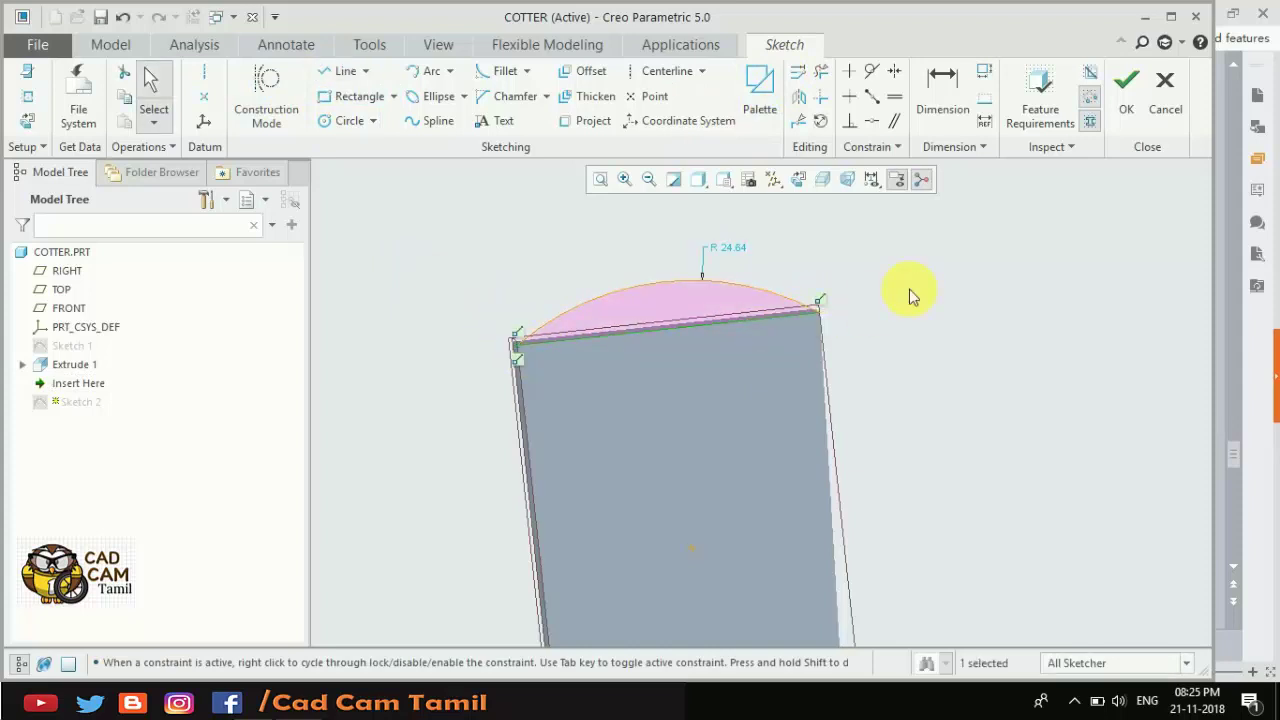
pyautogui.doubleClick(730, 248)
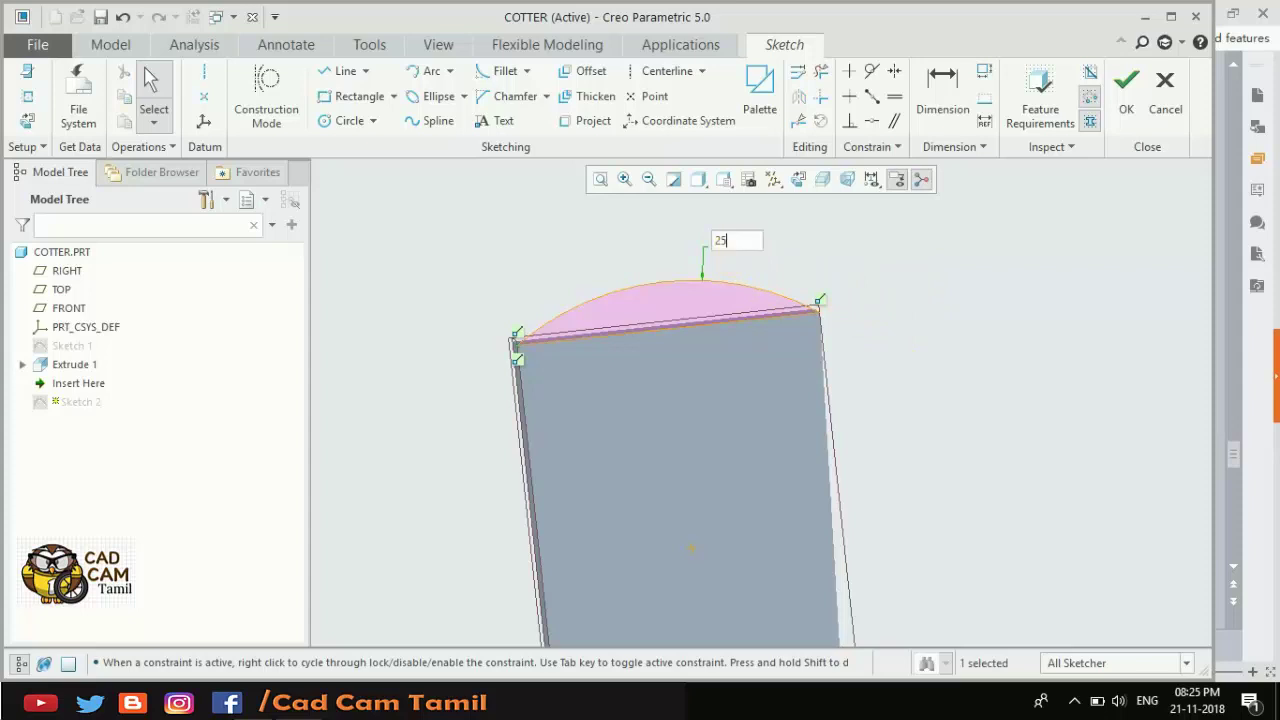
pyautogui.click(1126, 85)
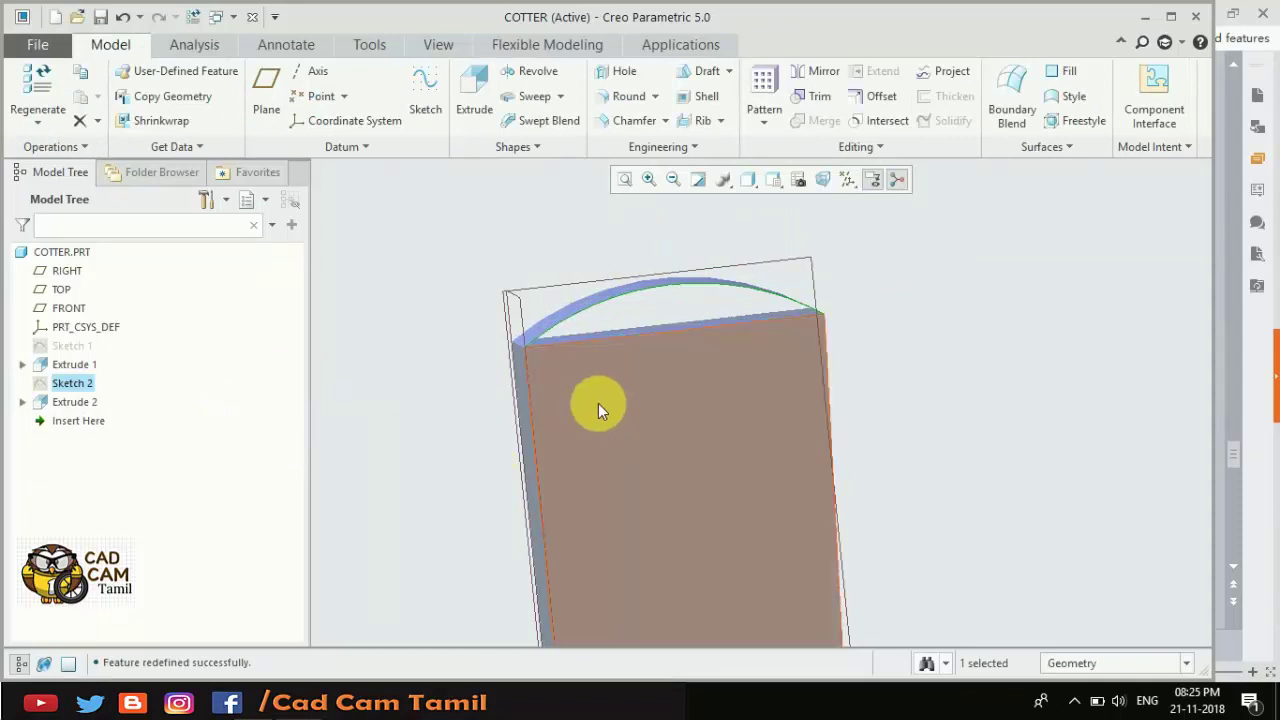
# Regenerate Extrude 2 with the updated sketch, then save and close COTTER.
pyautogui.click(70, 402)
pyautogui.click(103, 298)
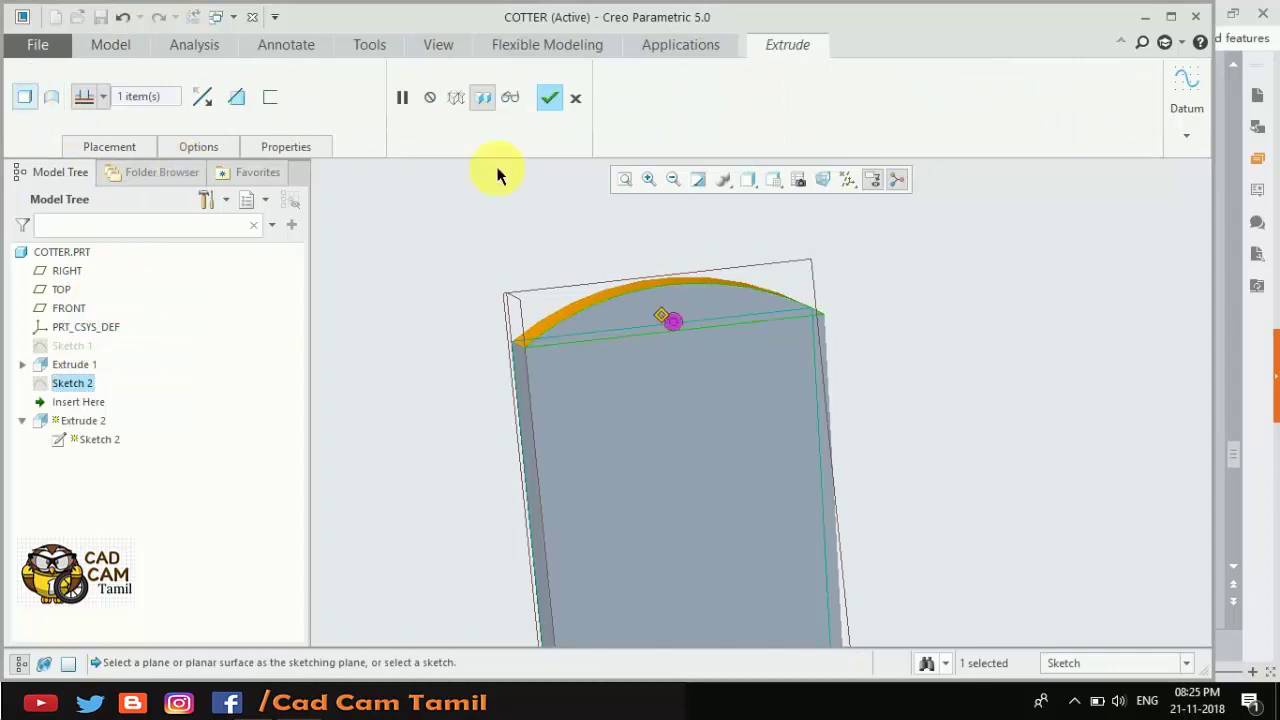
pyautogui.click(549, 97)
pyautogui.moveTo(1026, 371)
pyautogui.mouseDown(button='middle')
pyautogui.moveTo(857, 409)
pyautogui.moveTo(714, 403)
pyautogui.moveTo(663, 434)
pyautogui.moveTo(657, 420)
pyautogui.moveTo(711, 461)
pyautogui.moveTo(654, 543)
pyautogui.moveTo(614, 543)
pyautogui.mouseUp(button='middle')
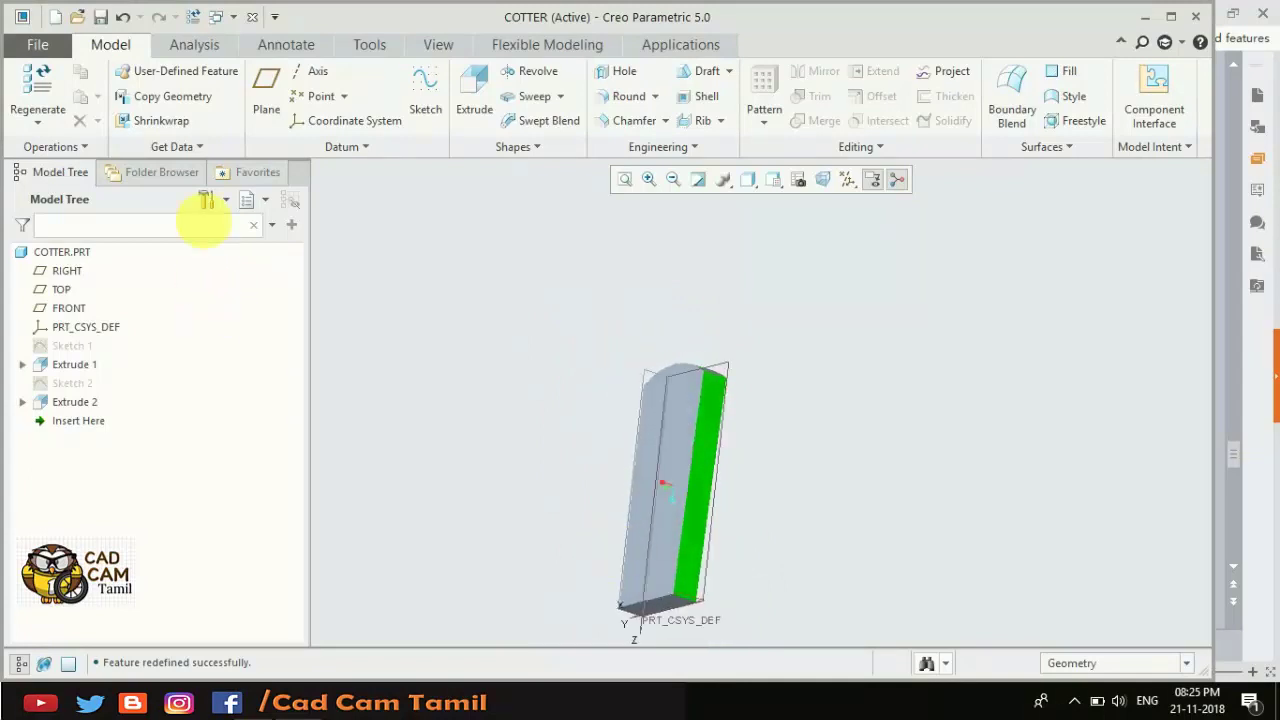
pyautogui.click(100, 17)
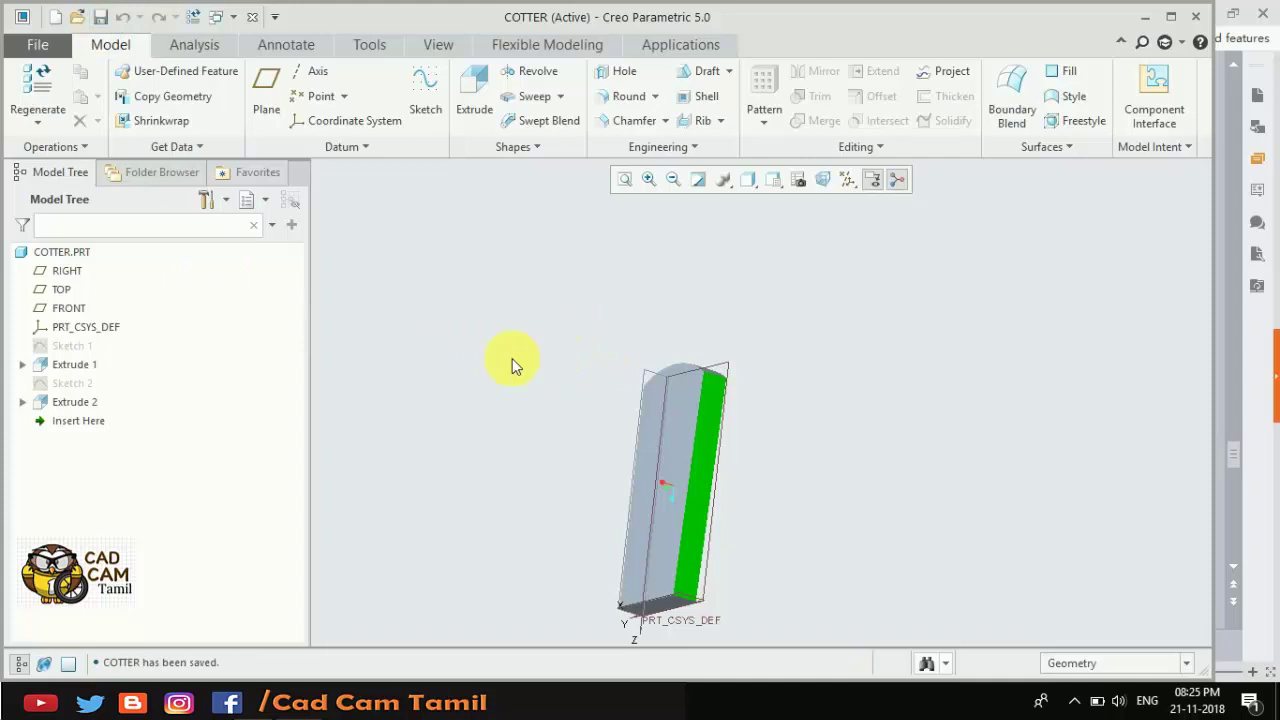
pyautogui.click(252, 17)
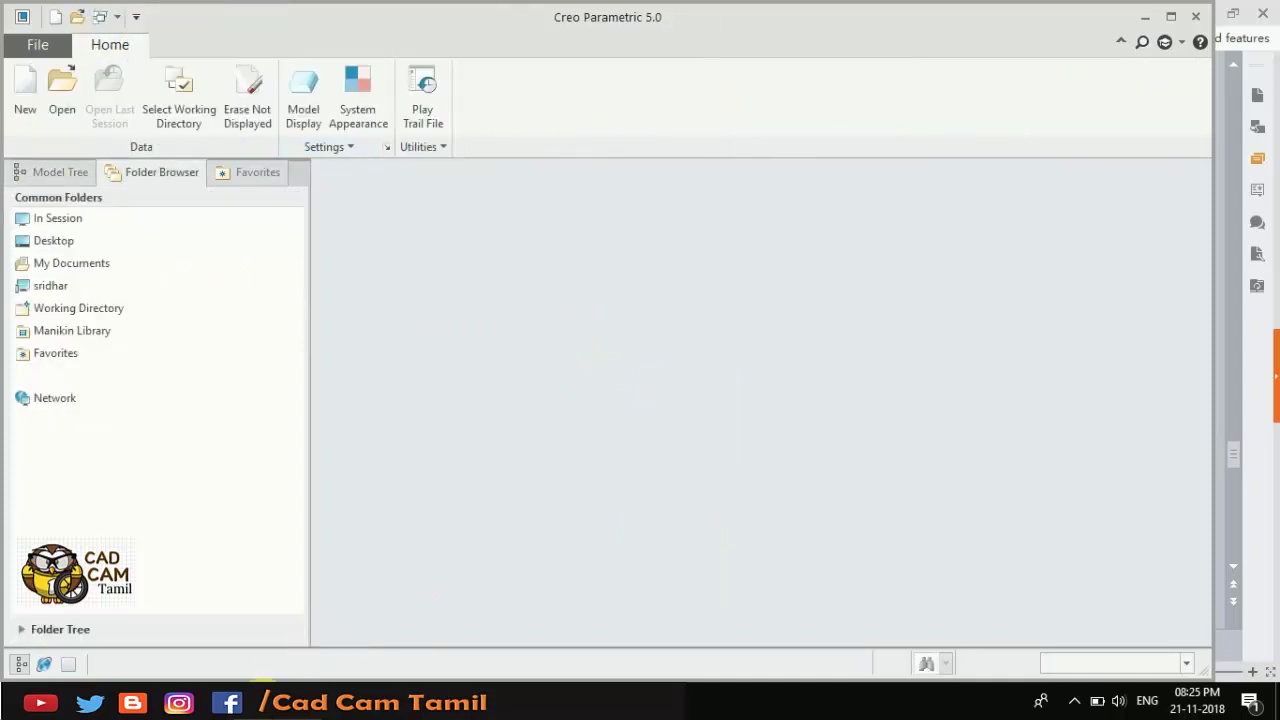
# Present the reference slides full screen through the sectional view to the Bill of Materials.
pyautogui.hotkey('alt', 'Tab')
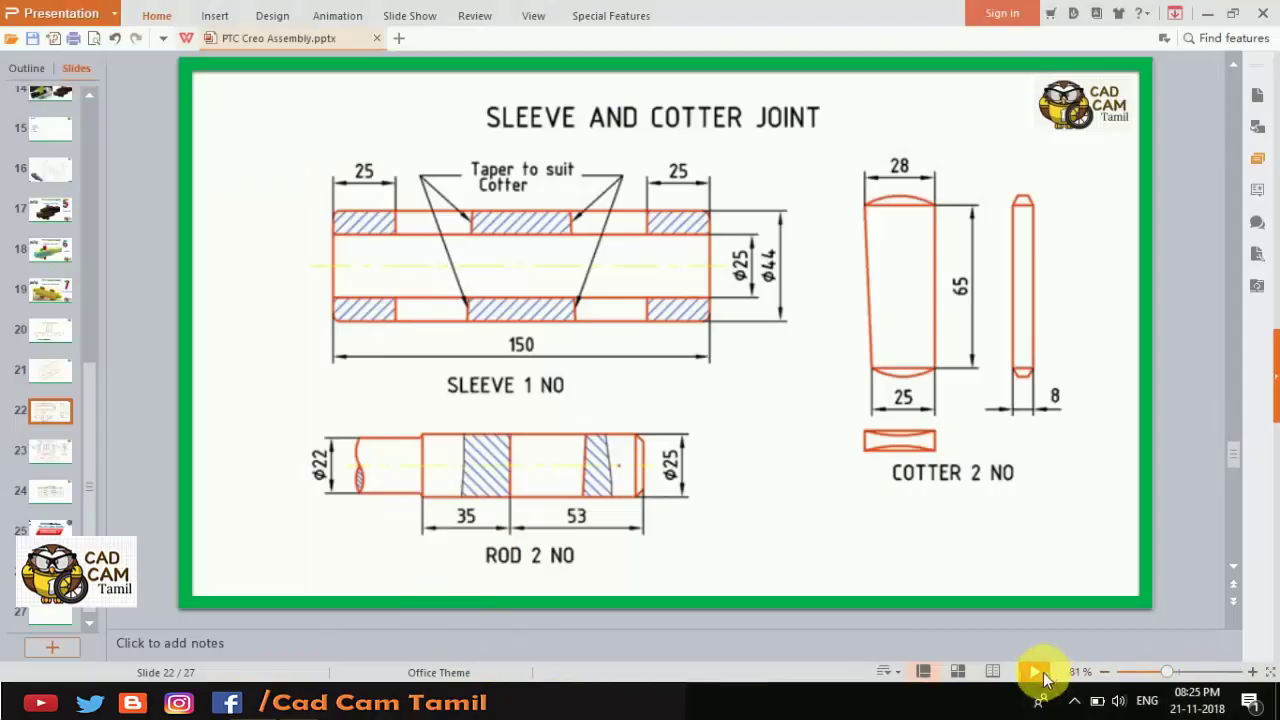
pyautogui.click(1035, 672)
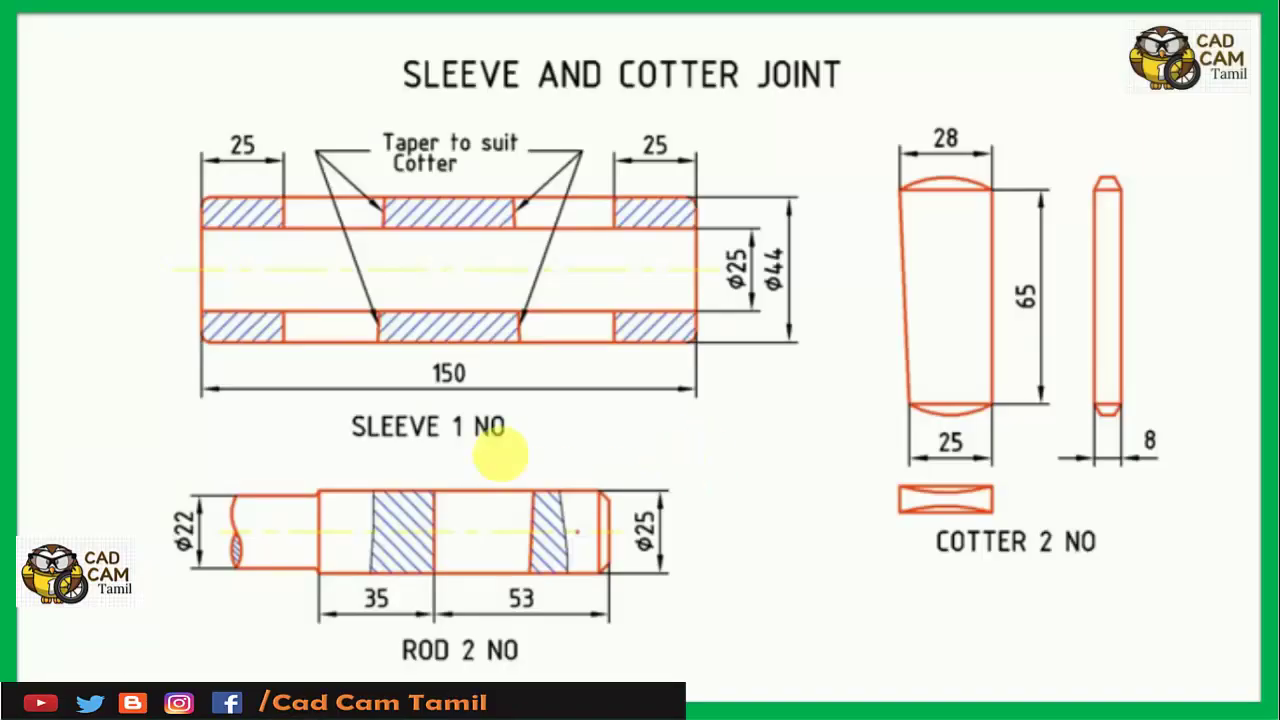
pyautogui.click(588, 404)
pyautogui.click(590, 404)
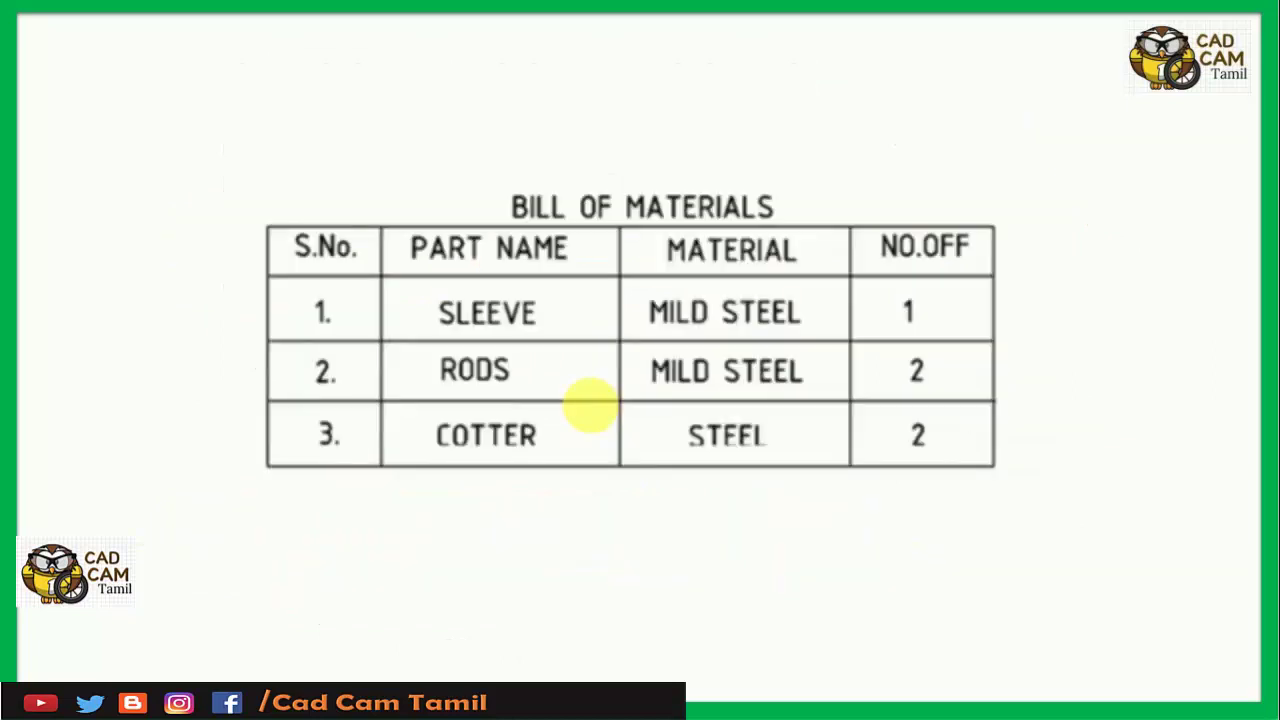